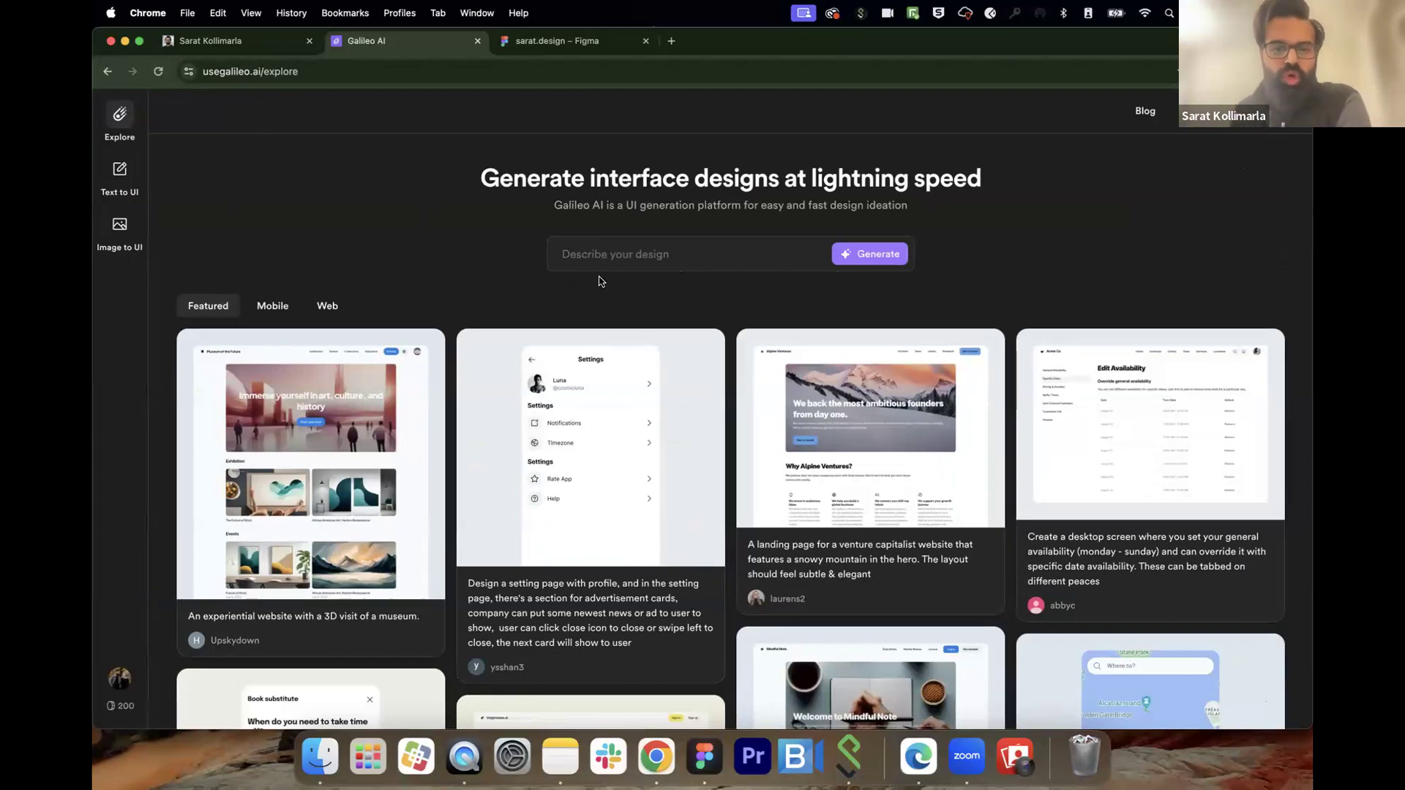
Step: Generate a mobile design from the prompt "A space tourism booking app, where users can seamlessly book flights to space for an unparalleled extraterrestrial experience."
scroll(608, 272, "down", 3)
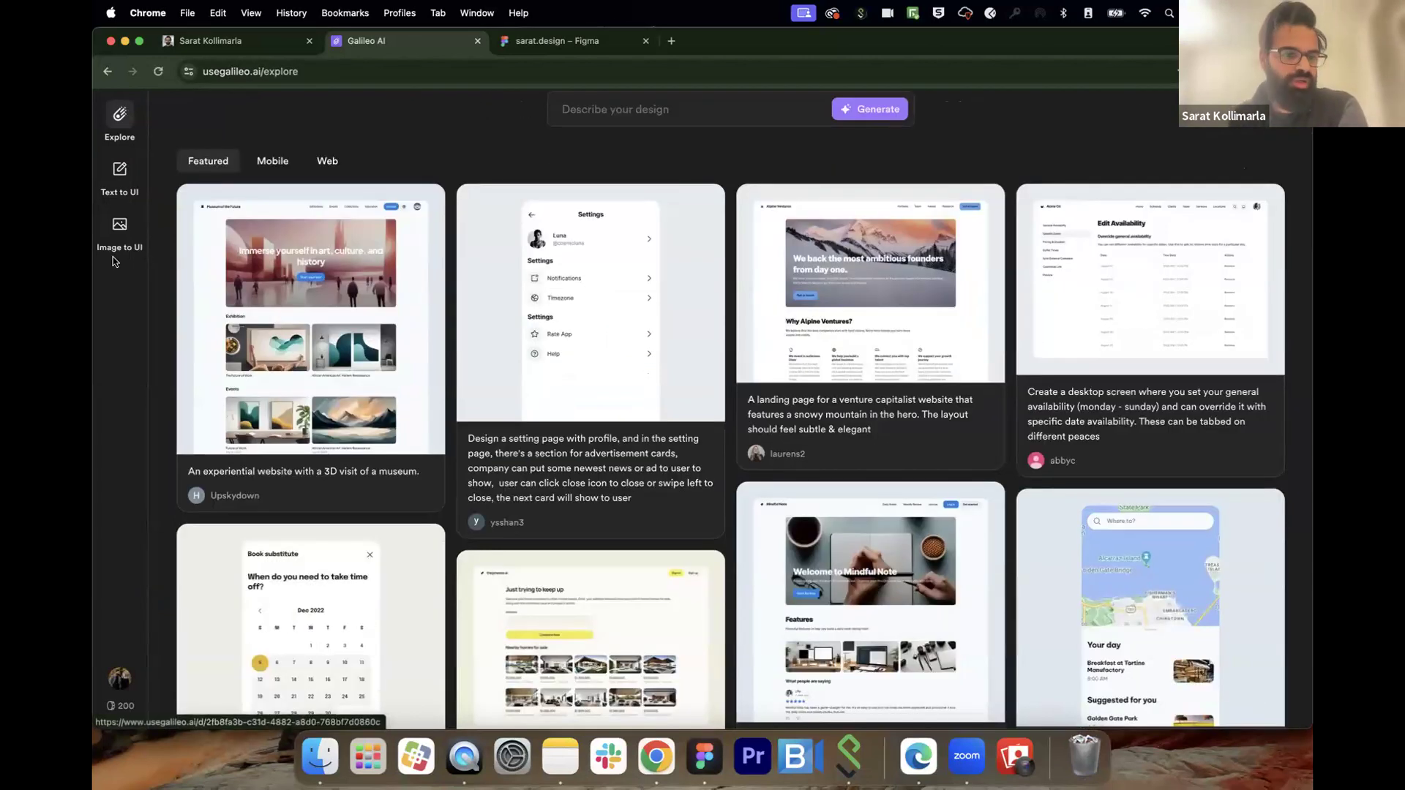
scroll(366, 429, "down", 1)
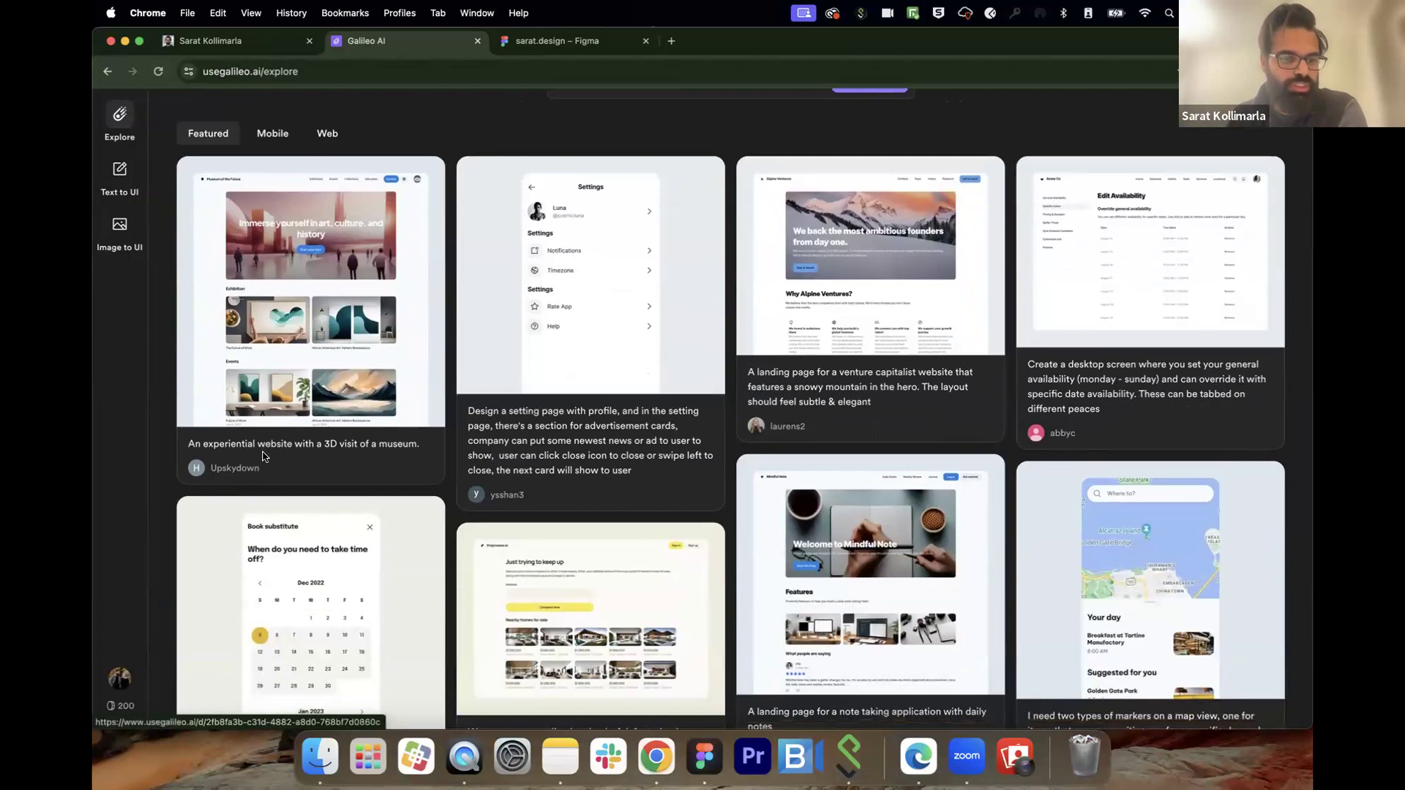
scroll(411, 436, "up", 3)
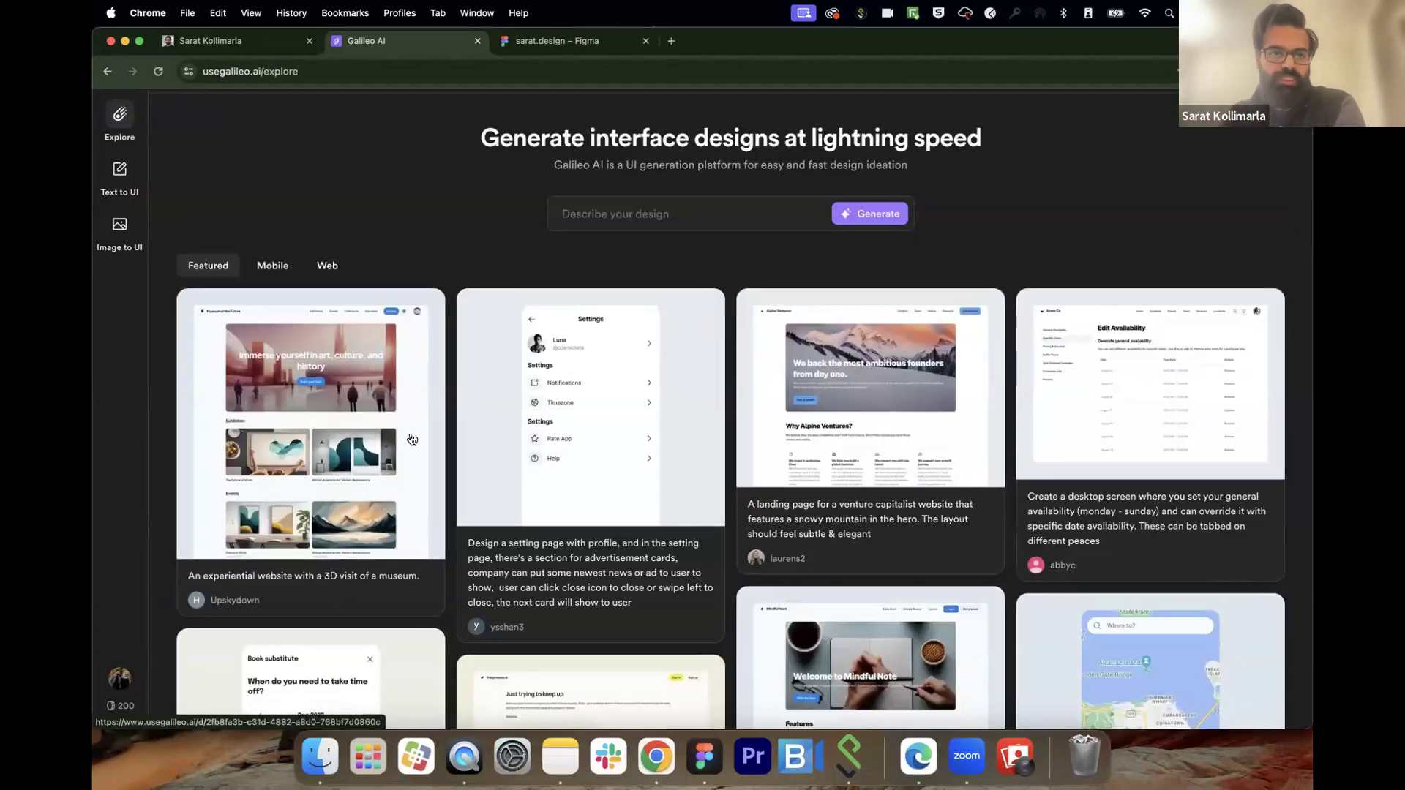
left_click(133, 189)
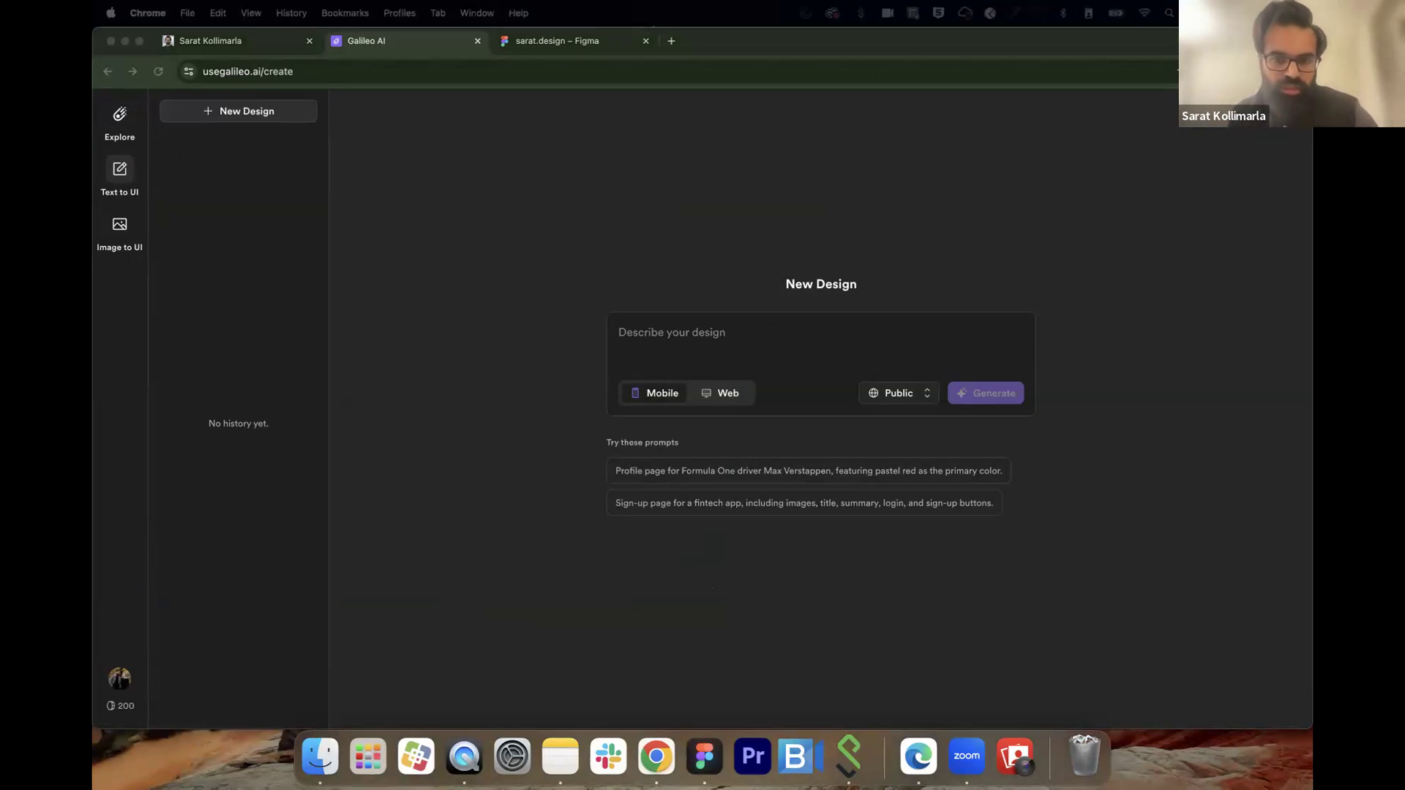
left_click(740, 331)
type("A space tourism booking app,  where users can seamlessly book flights to space for an unparalleled extraterrestrial experience.")
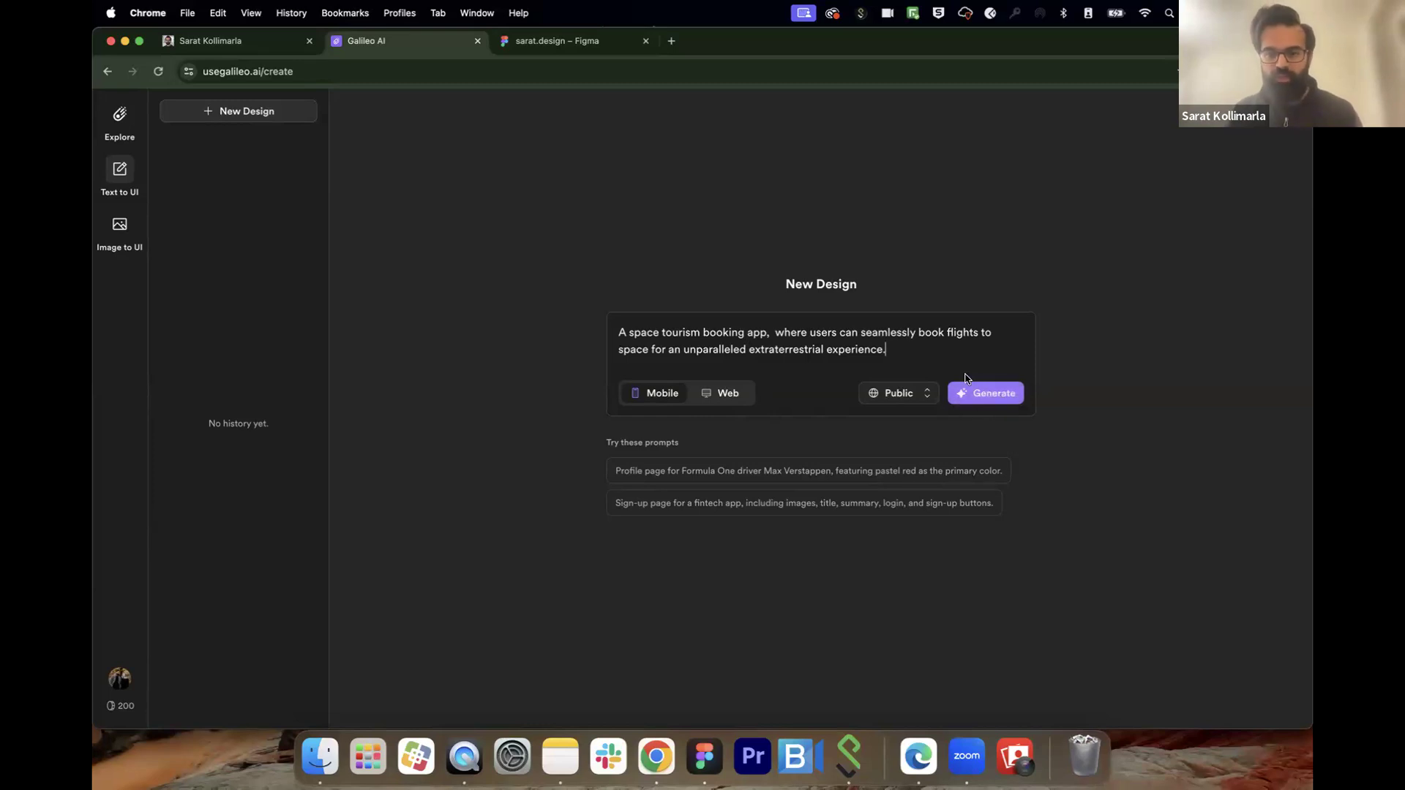
left_click(989, 403)
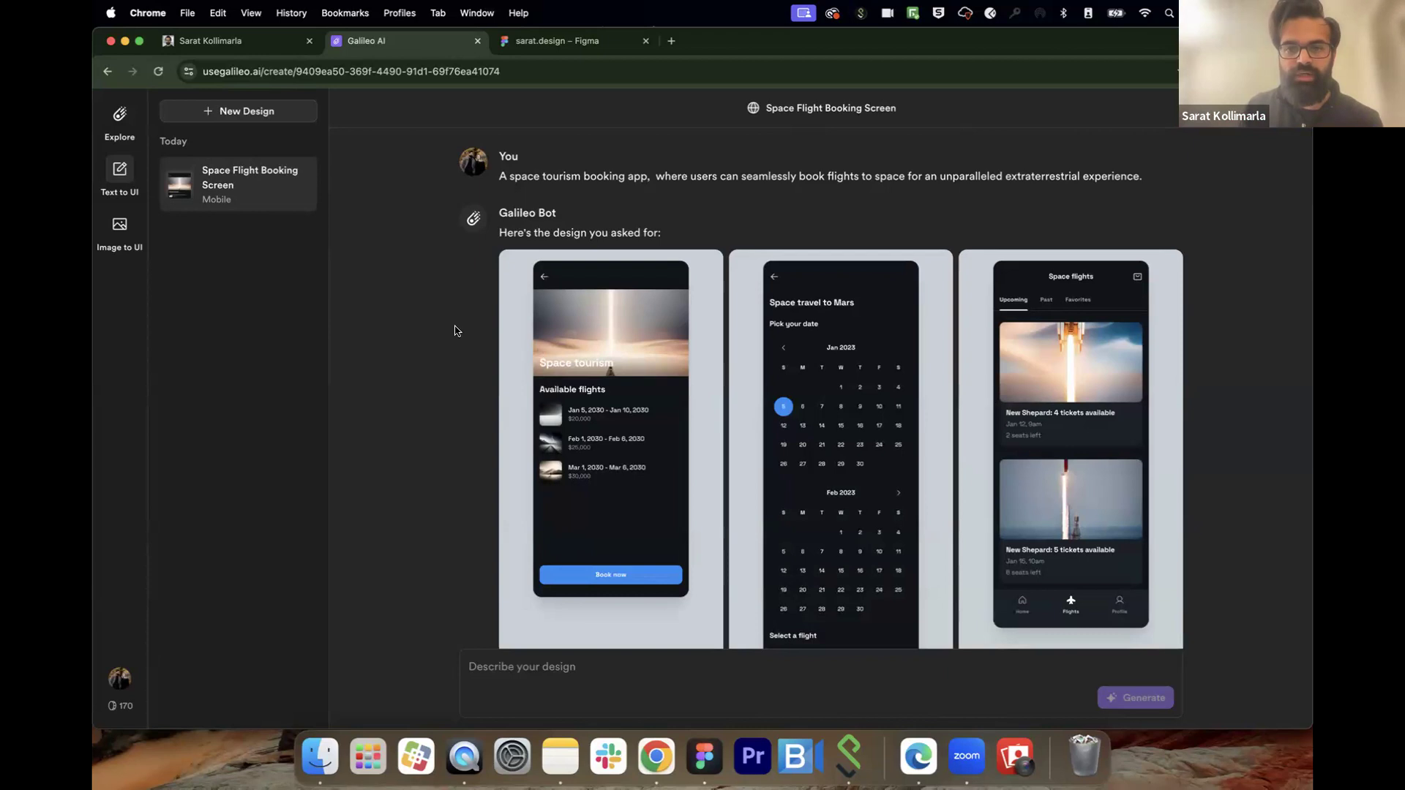
Step: Examine the three generated space flight booking screens and the written description of the variants
scroll(818, 384, "down", 5)
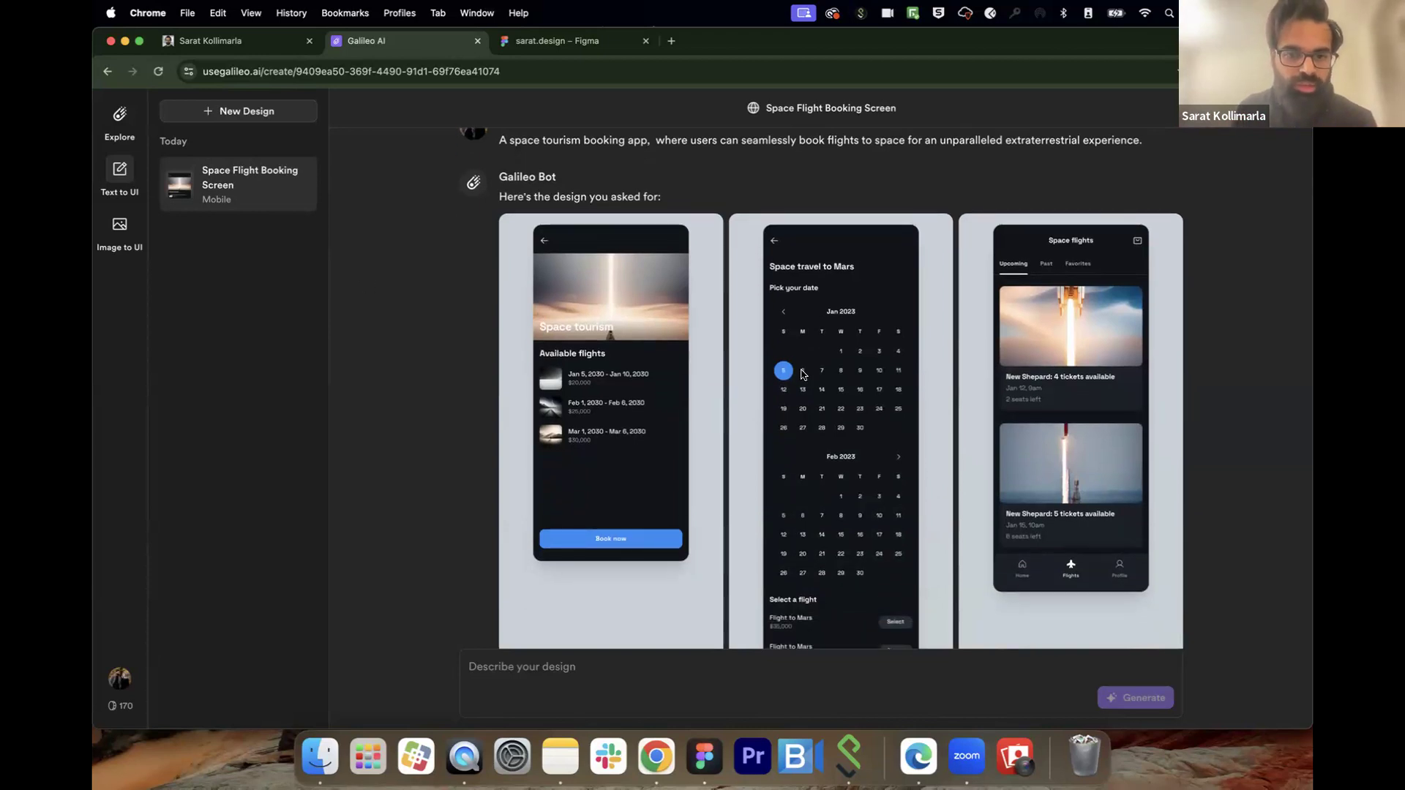
scroll(611, 300, "up", 1)
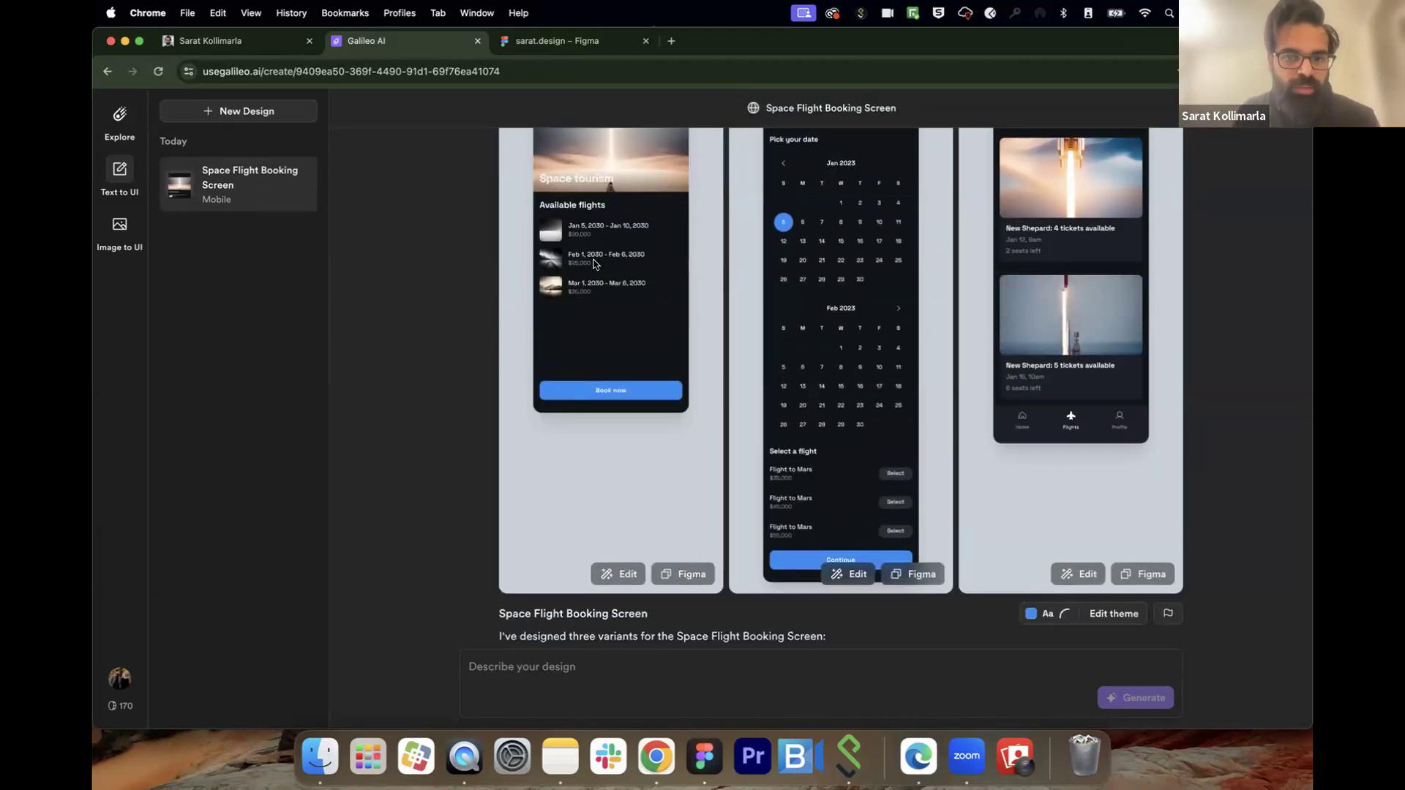
scroll(842, 329, "up", 3)
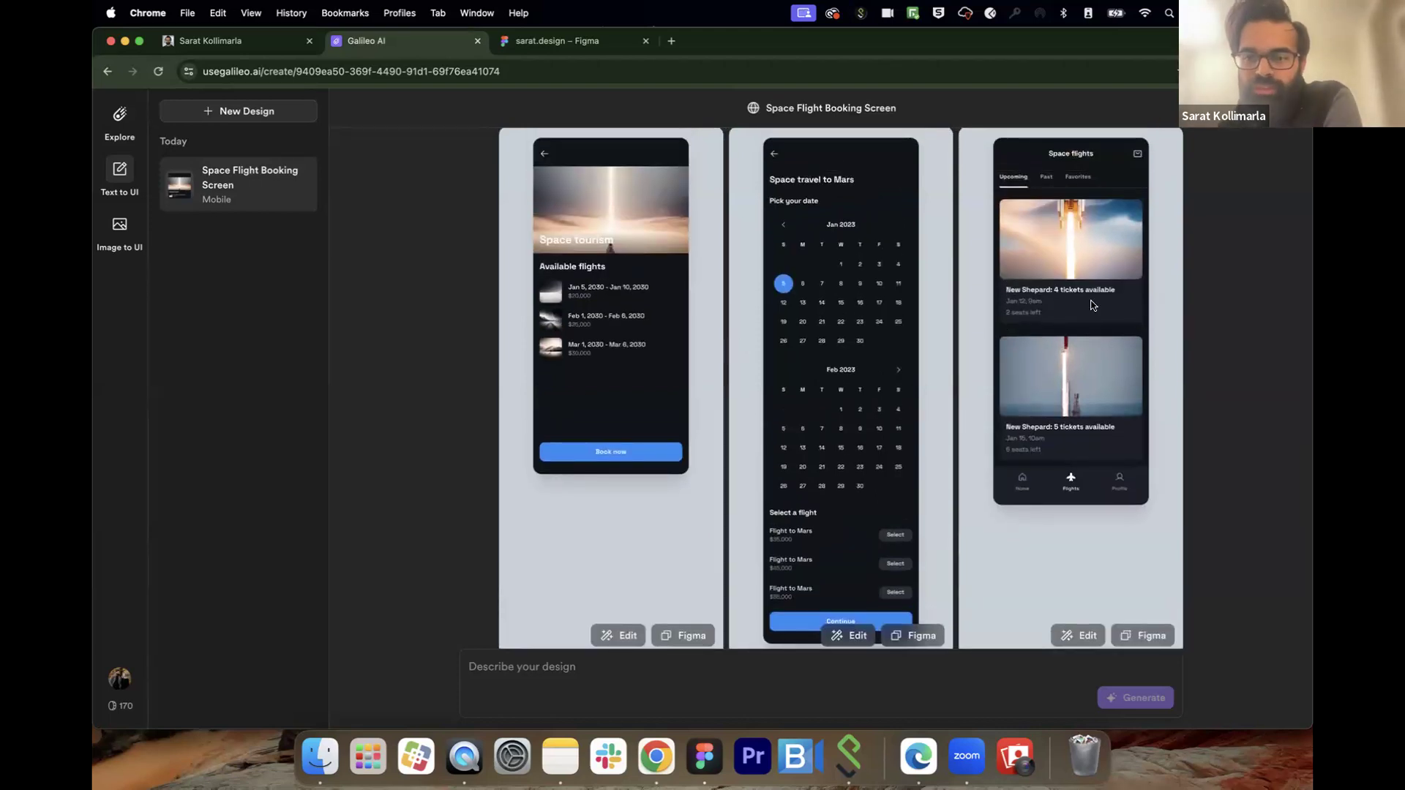
scroll(1061, 315, "down", 9)
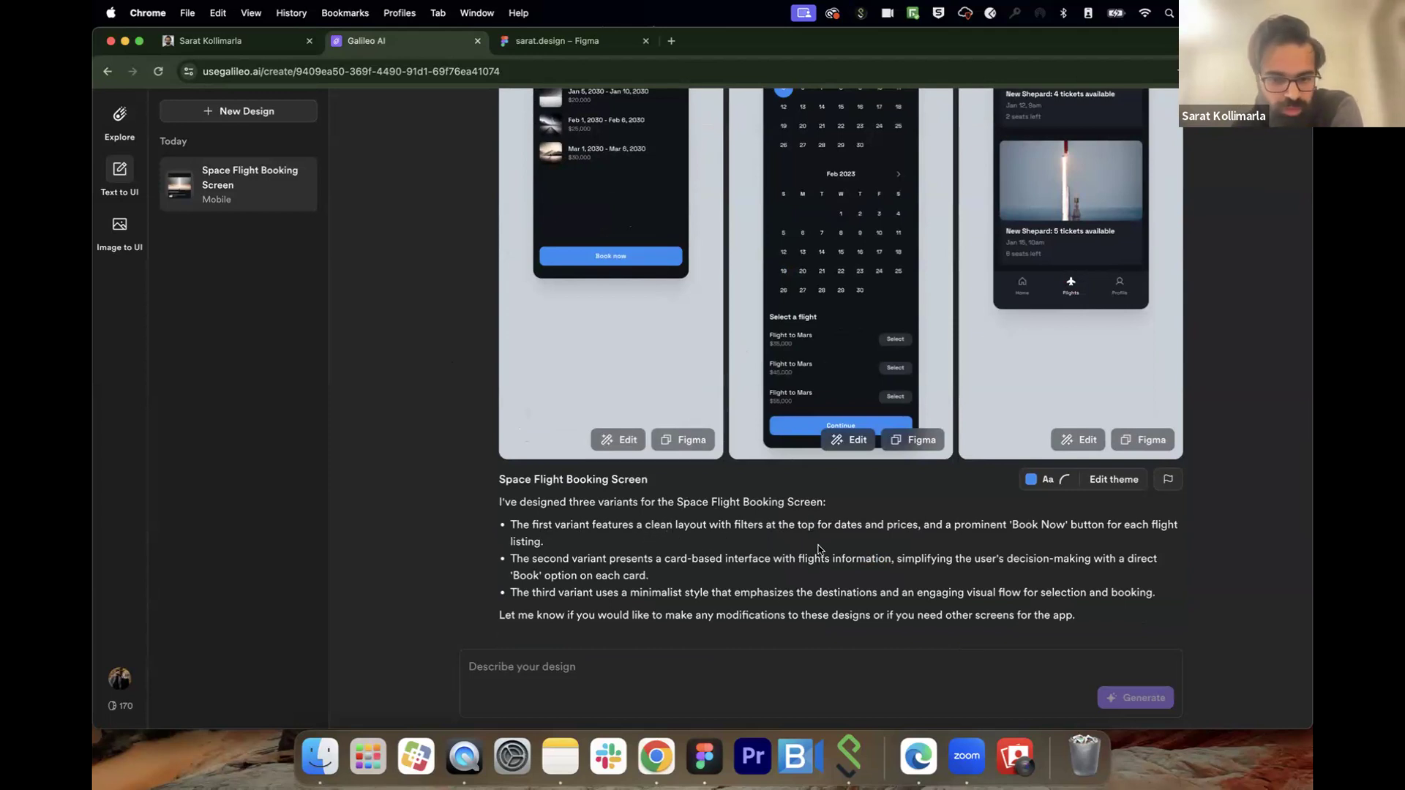
scroll(689, 505, "up", 2)
scroll(689, 505, "up", 3)
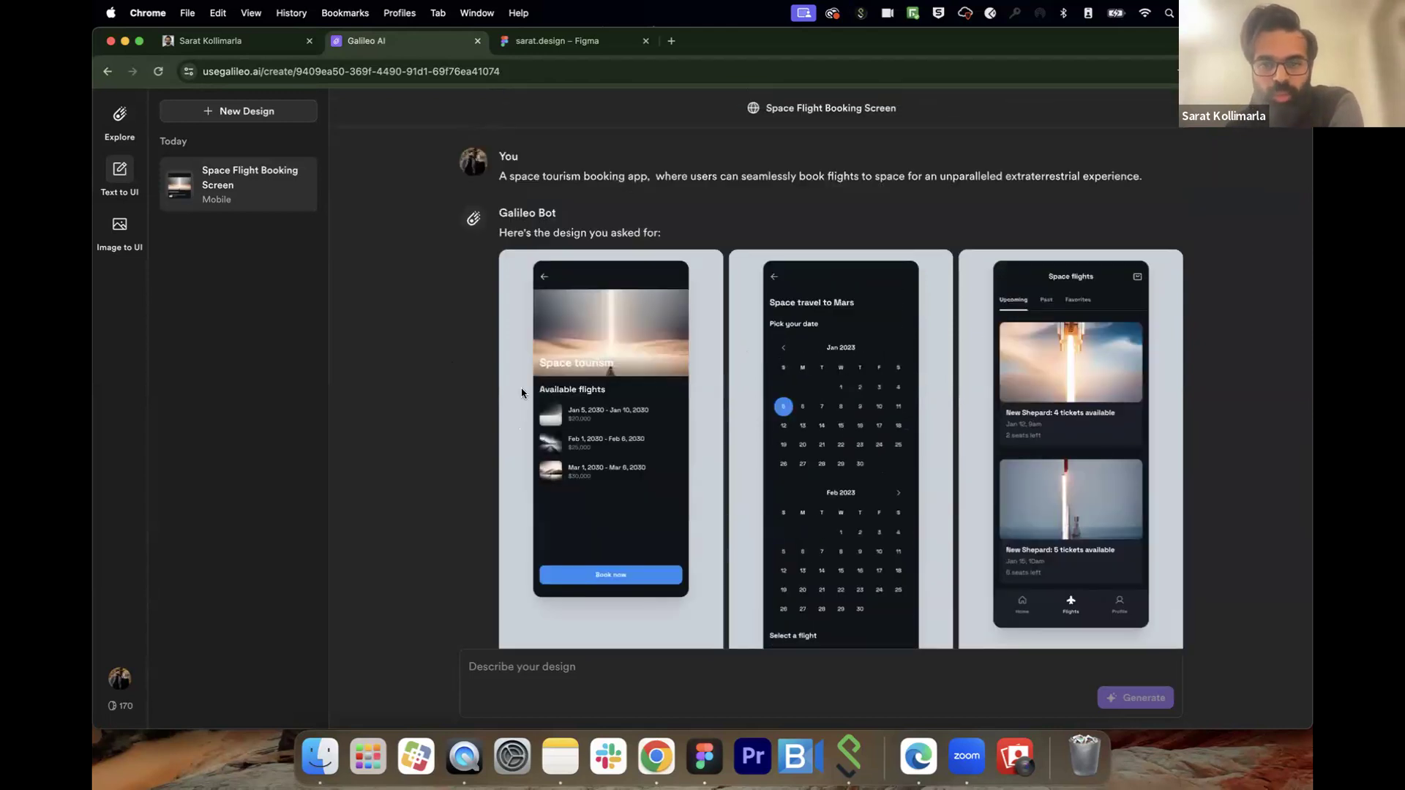
Step: Apply a light theme with the green color #39E079, the second corner radius option and the Inter font to the booking screens
scroll(1061, 463, "down", 5)
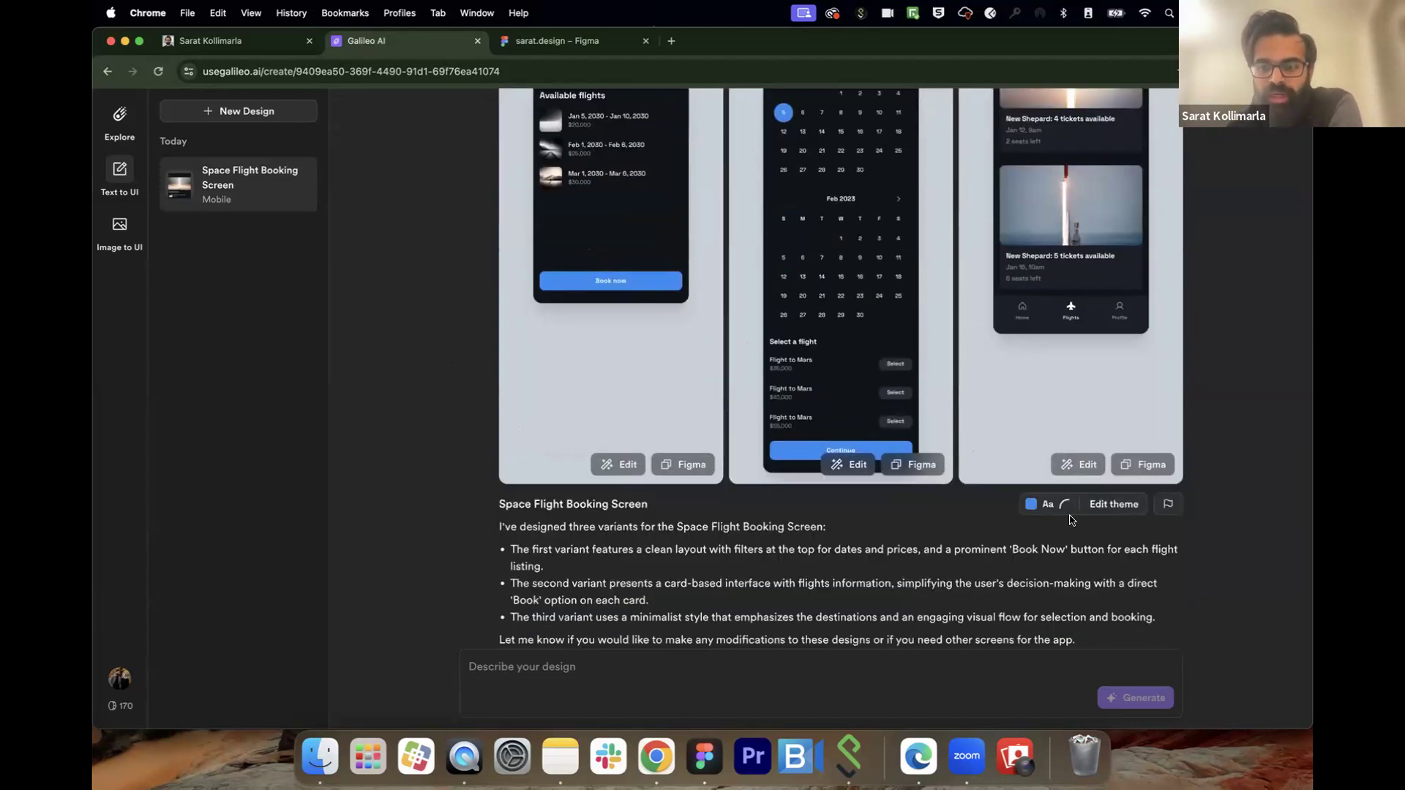
left_click(1090, 507)
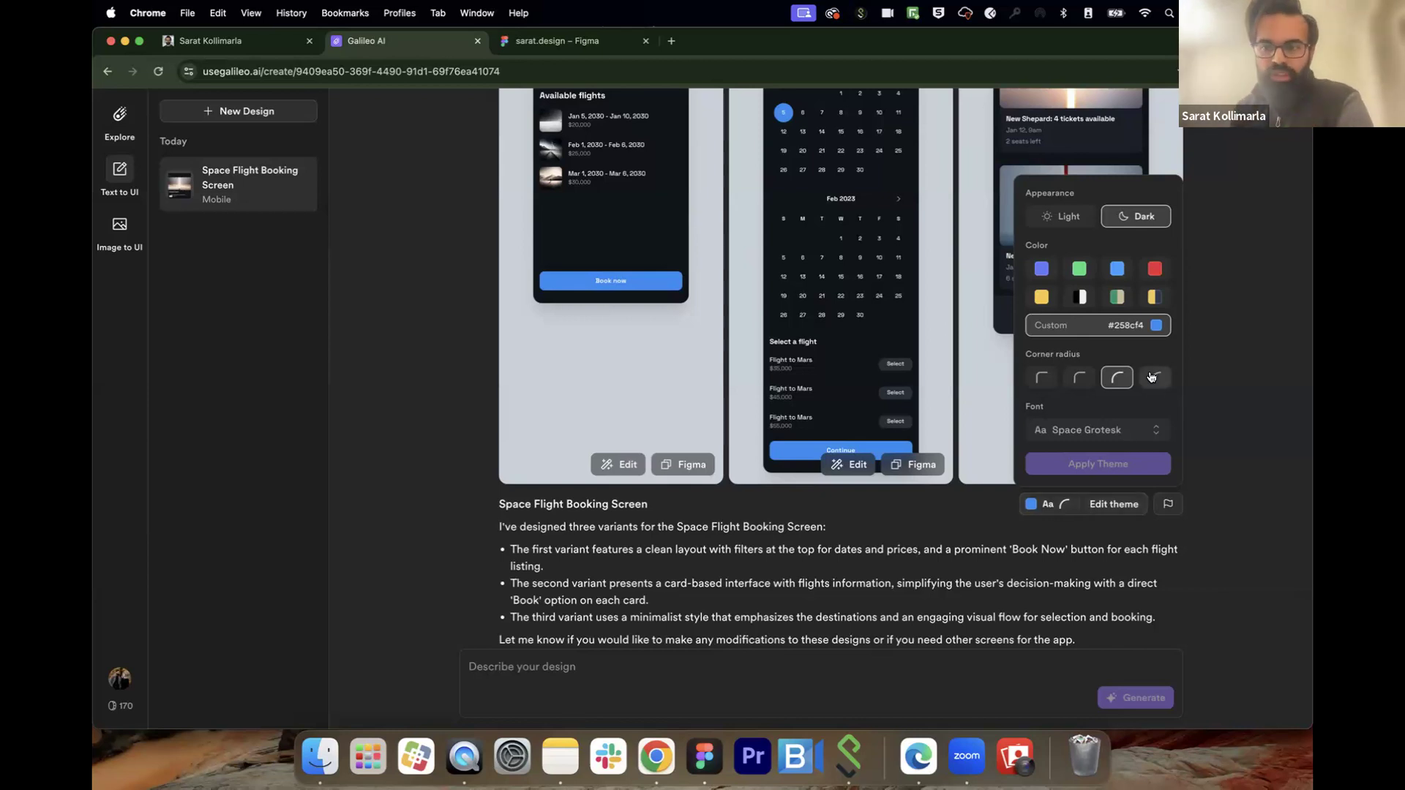
left_click(1078, 269)
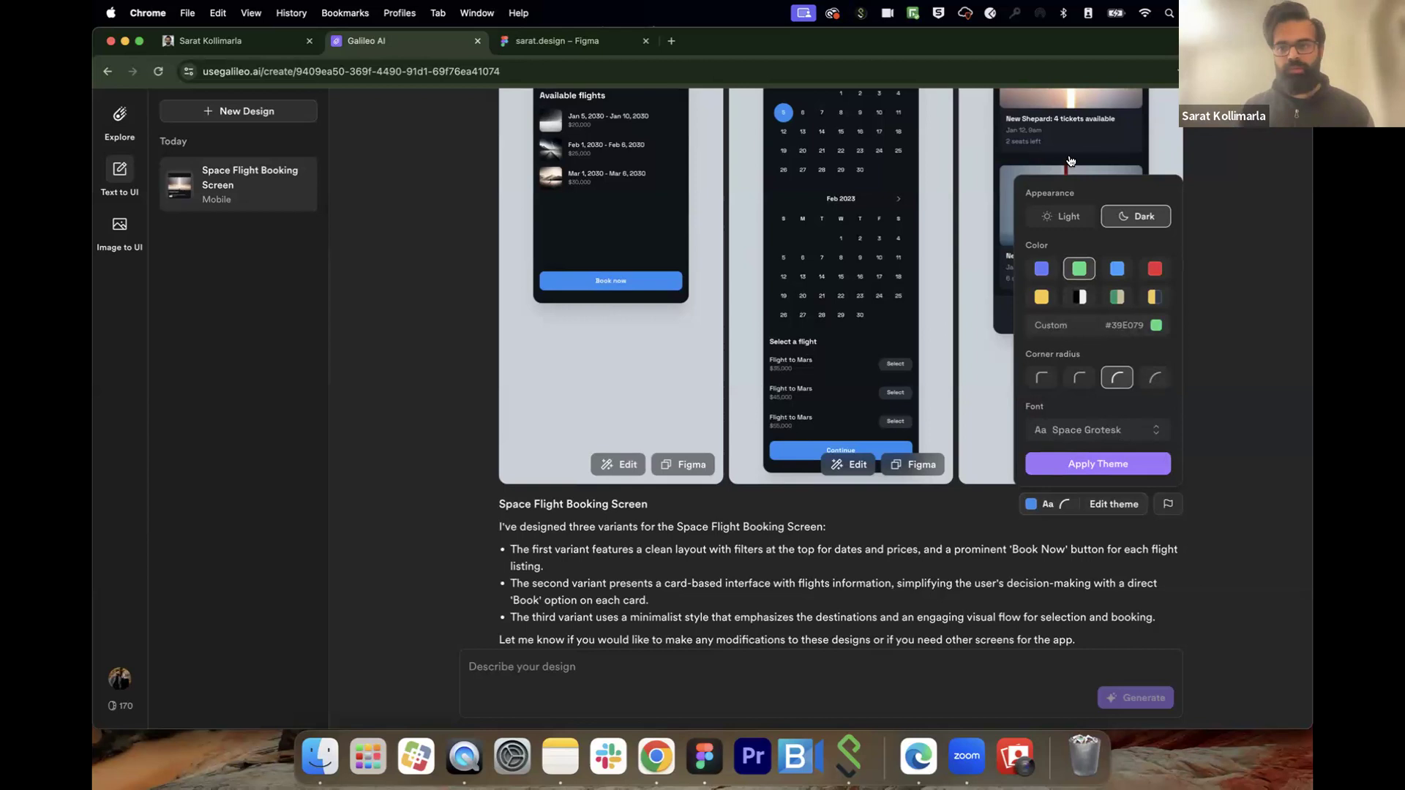
left_click(1069, 217)
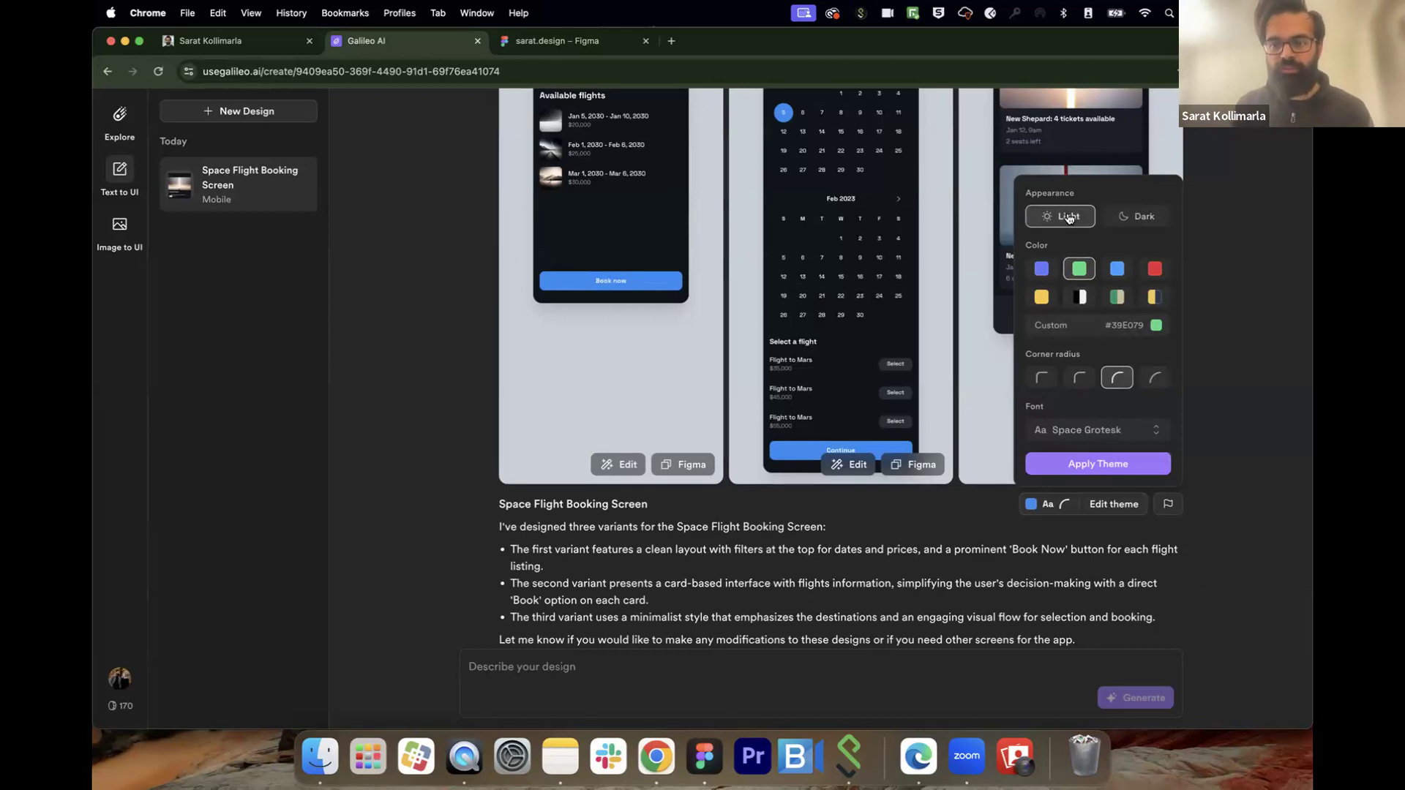
left_click(1077, 387)
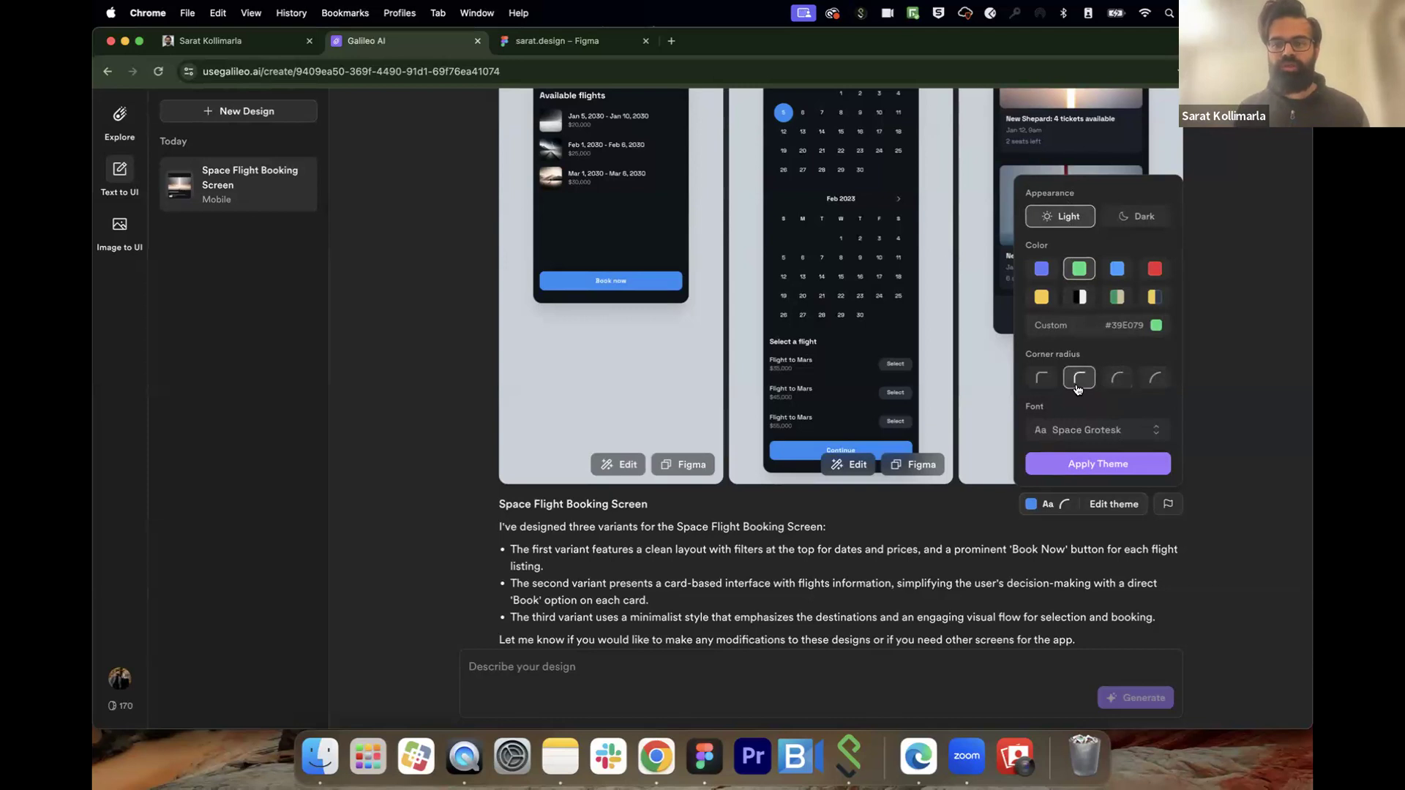
left_click(1090, 430)
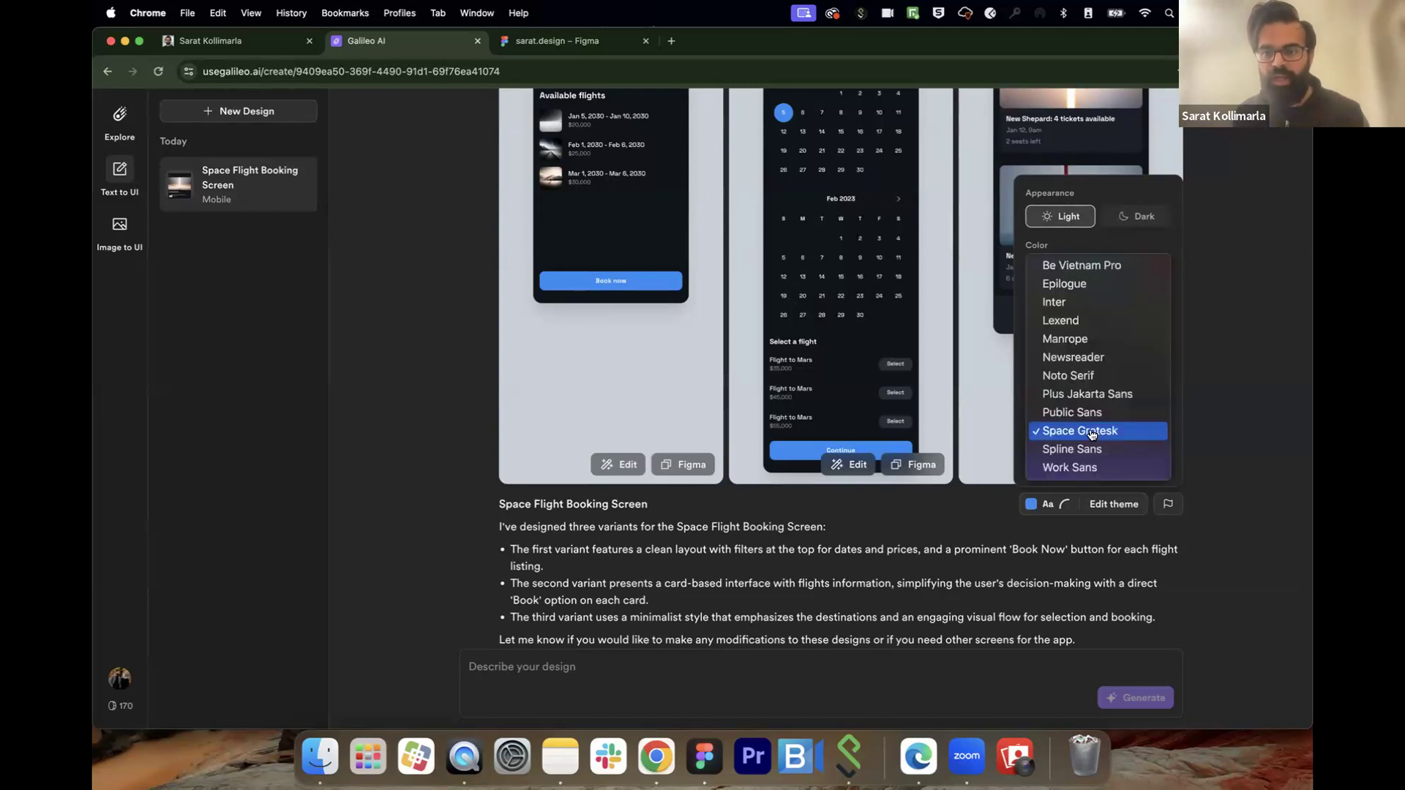
left_click(1086, 306)
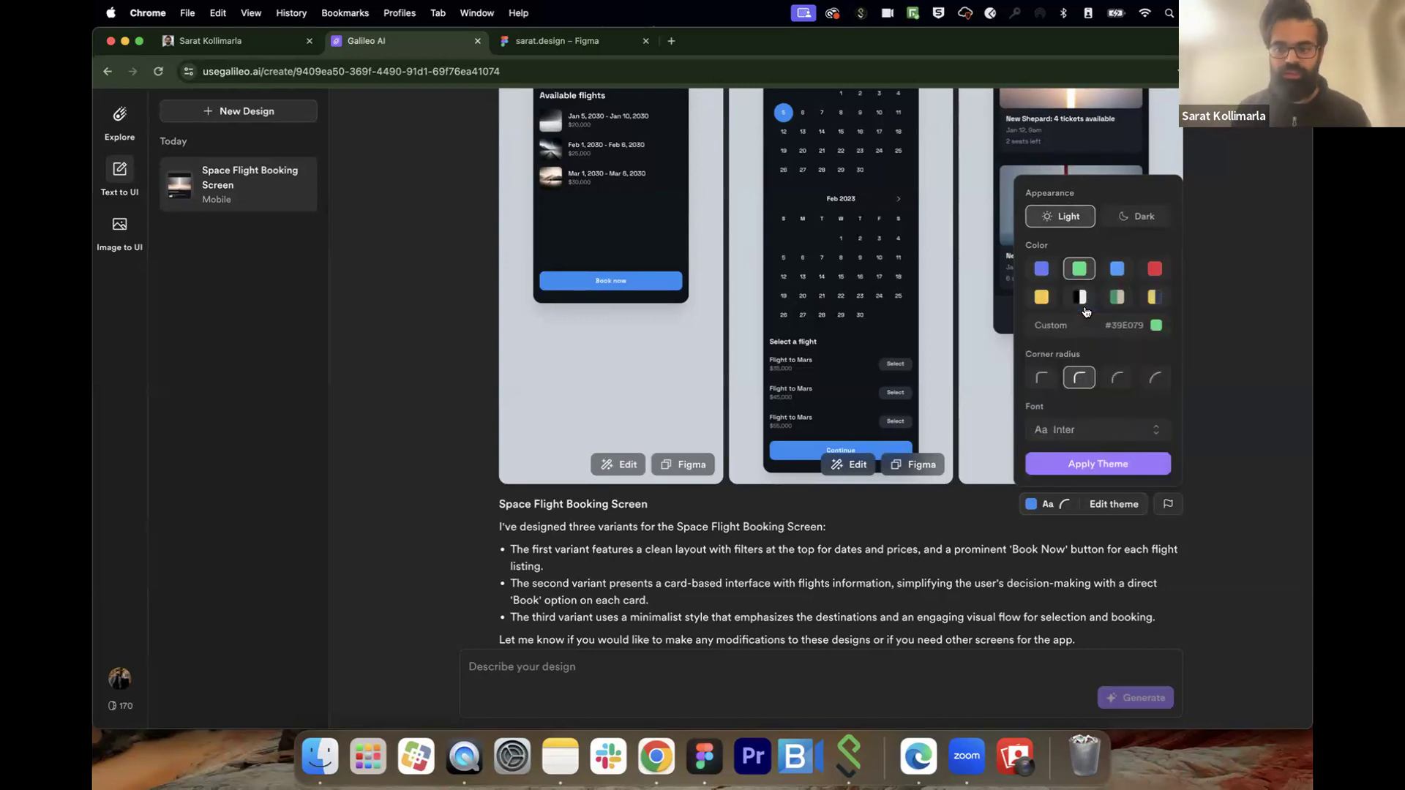
left_click(1106, 467)
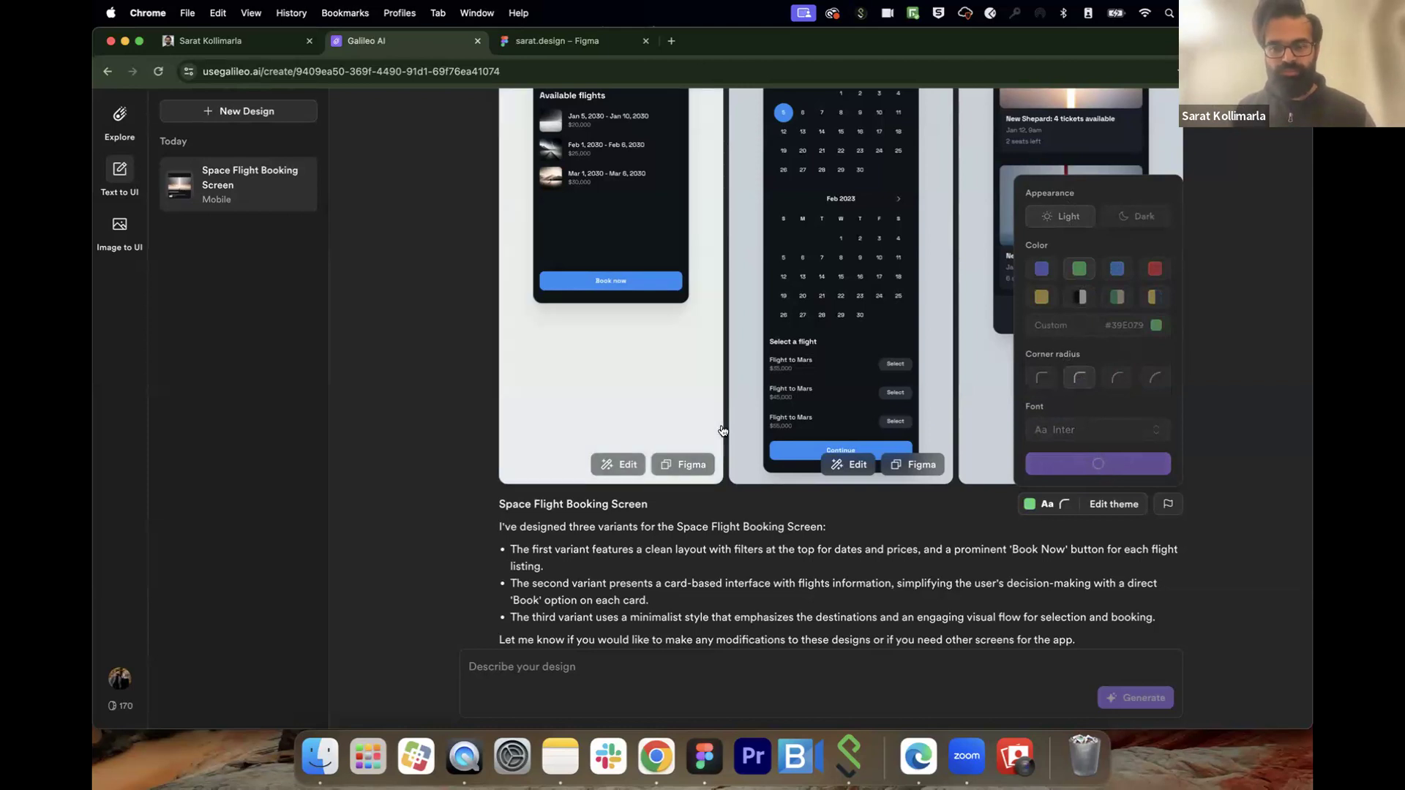
Step: Review the restyled booking screens and the variant descriptions below them
scroll(929, 471, "up", 2)
scroll(929, 471, "up", 5)
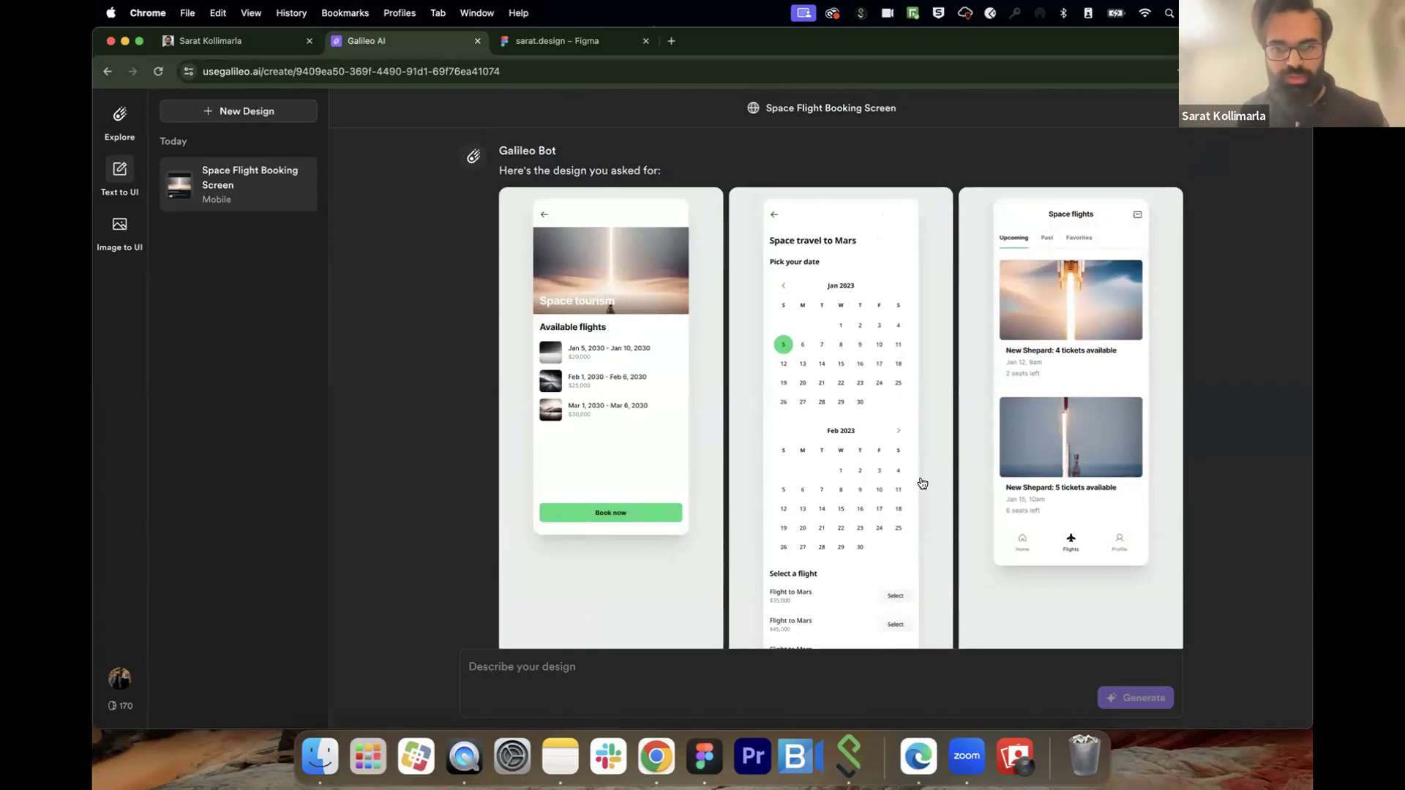
scroll(920, 479, "down", 6)
scroll(878, 529, "down", 1)
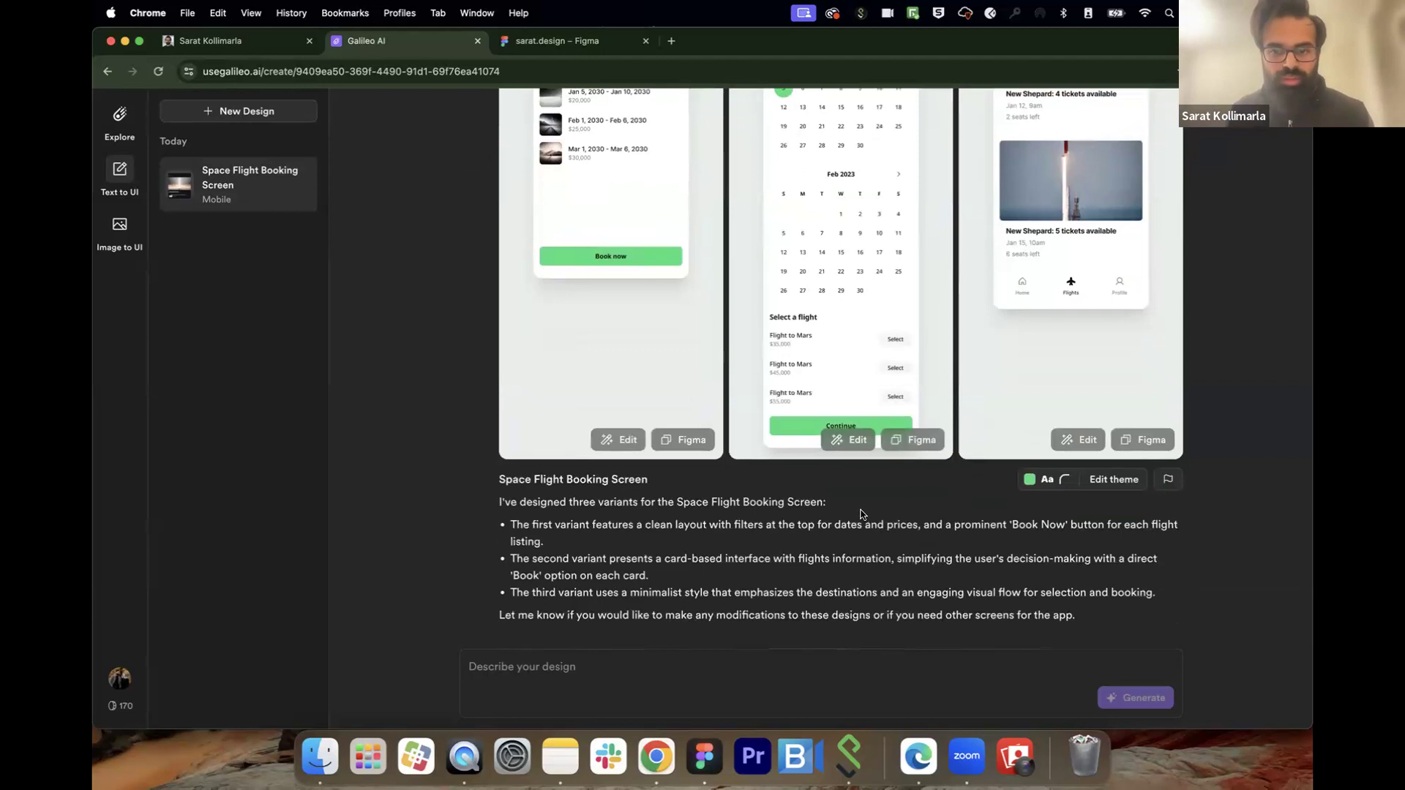
scroll(878, 529, "up", 2)
scroll(732, 585, "down", 2)
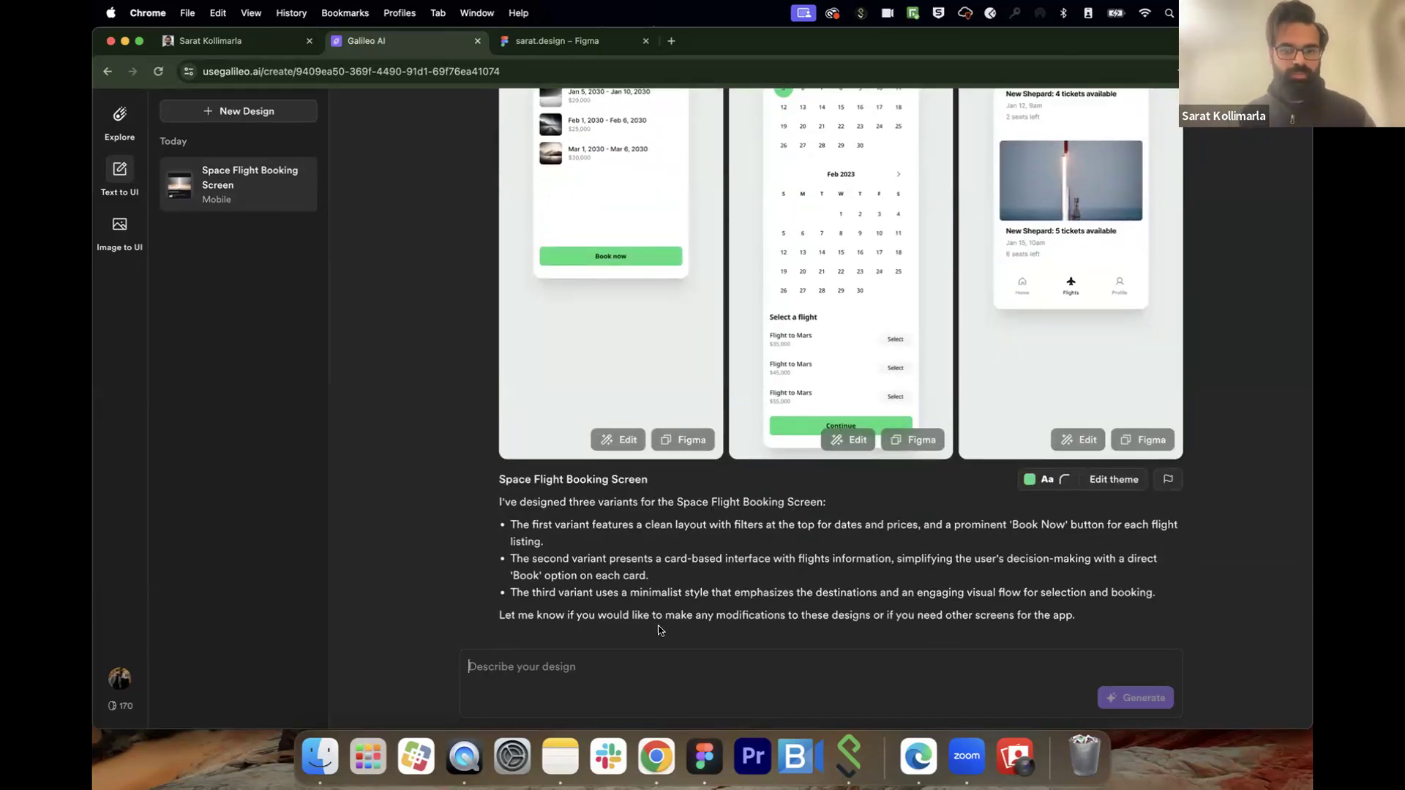
scroll(621, 500, "up", 1)
scroll(627, 498, "down", 1)
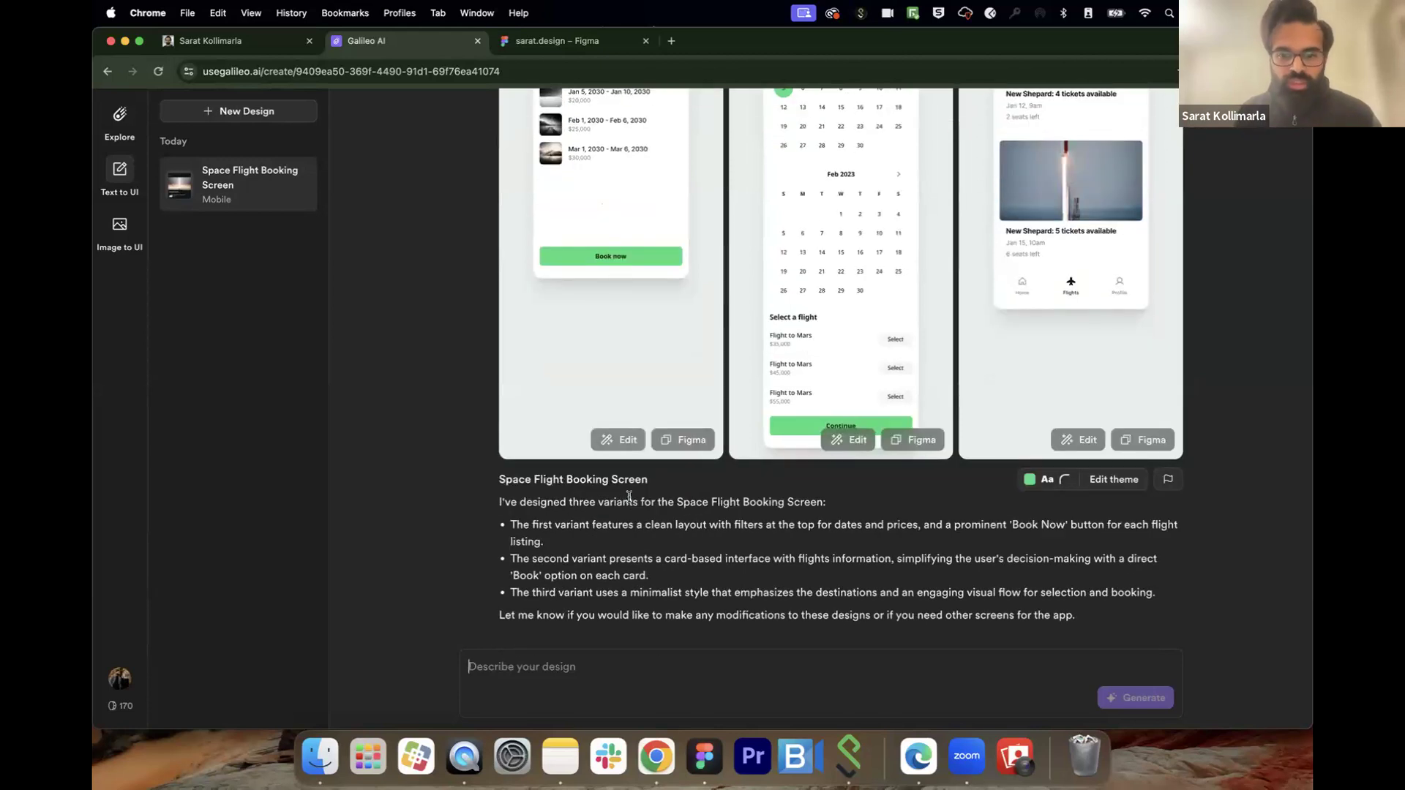
Step: Generate further screens with the follow-up prompt "design a screen where users can book flight to moon, mars and jupiter"
type("design")
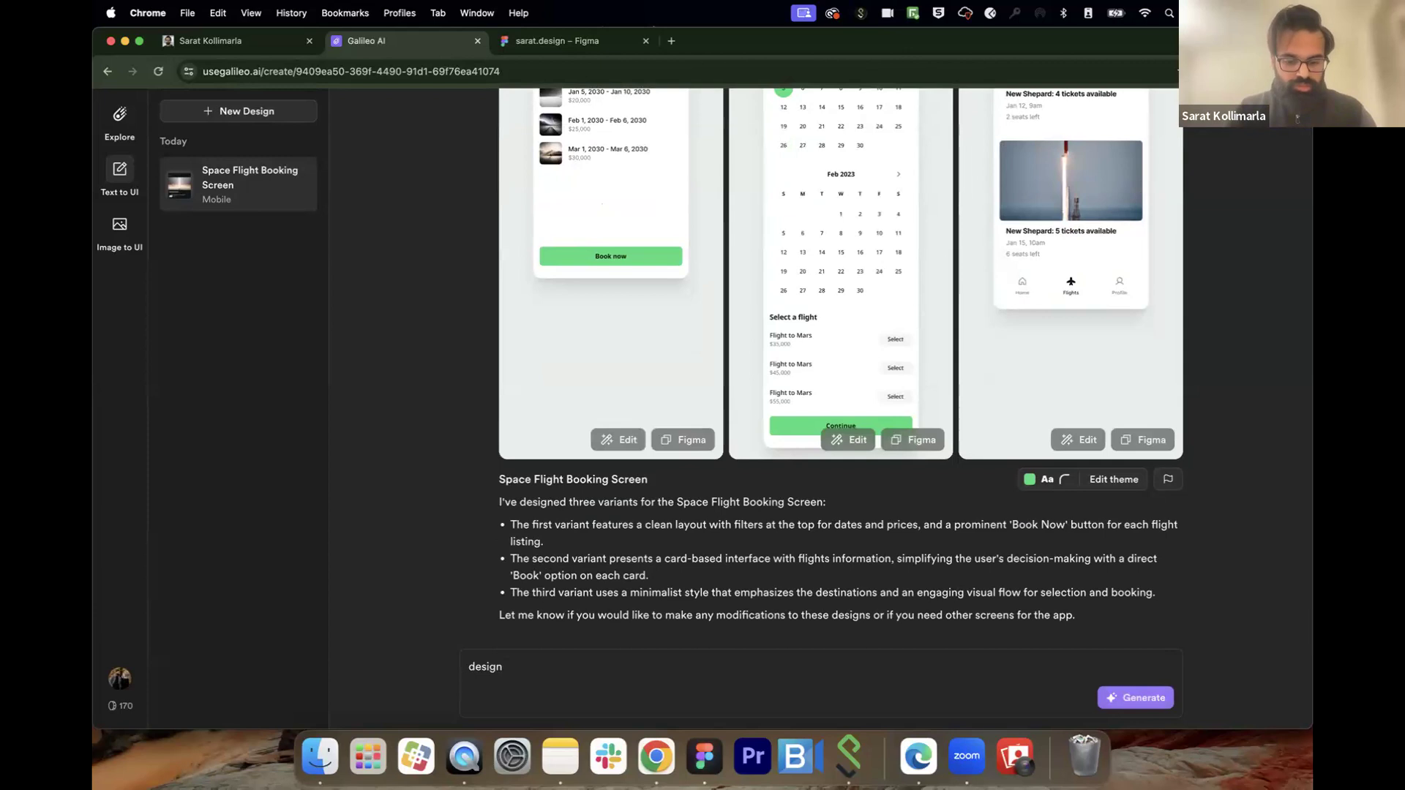
type(" a s")
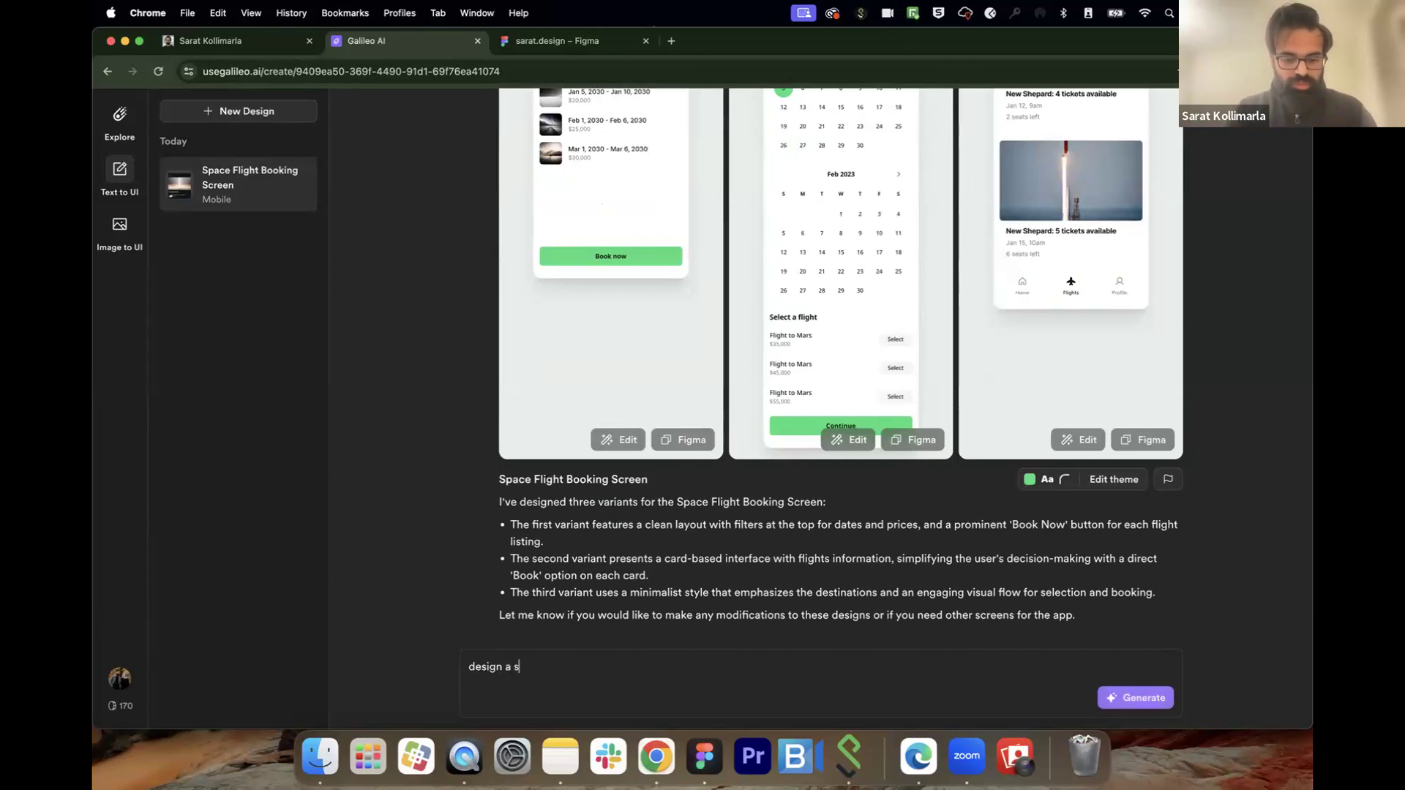
type("creen where use")
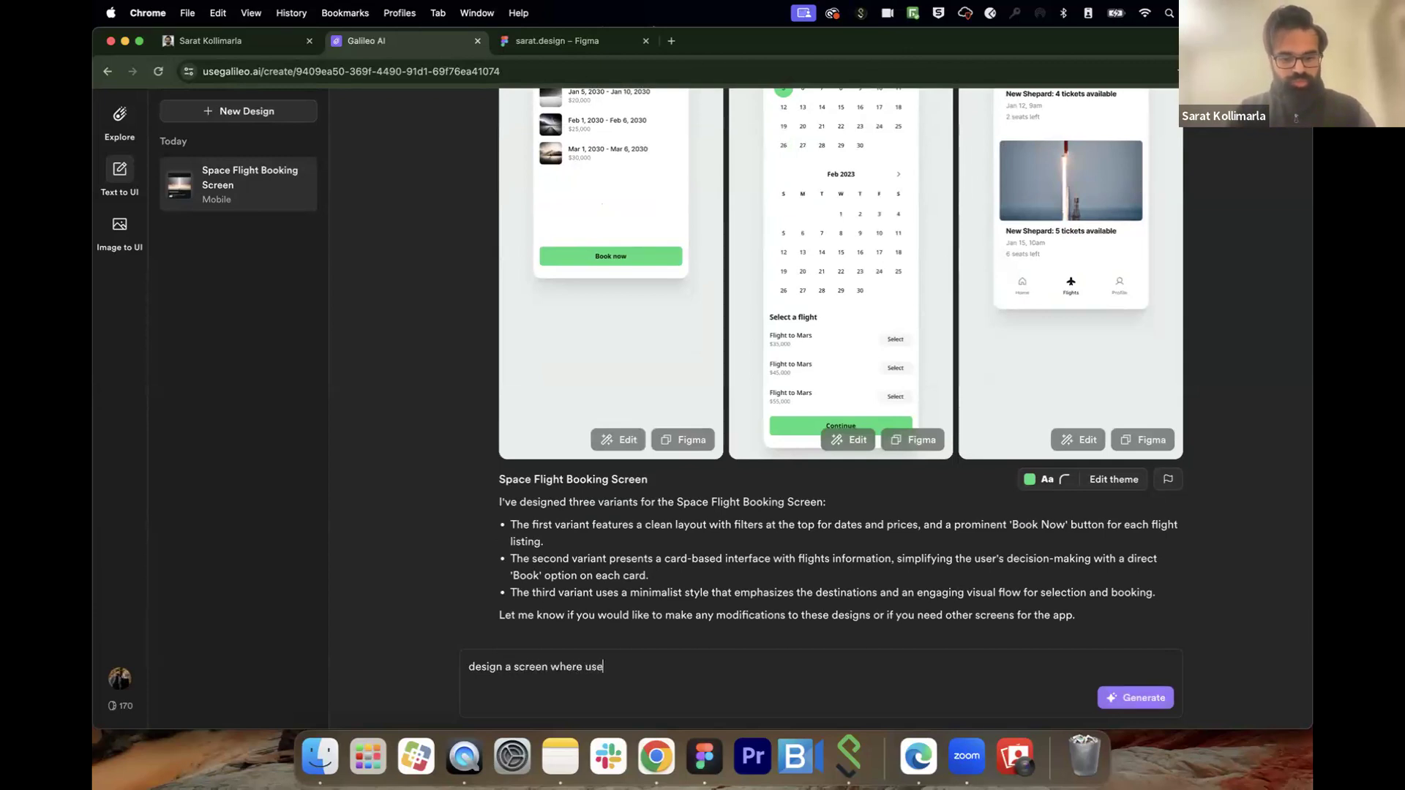
type("rs can book ")
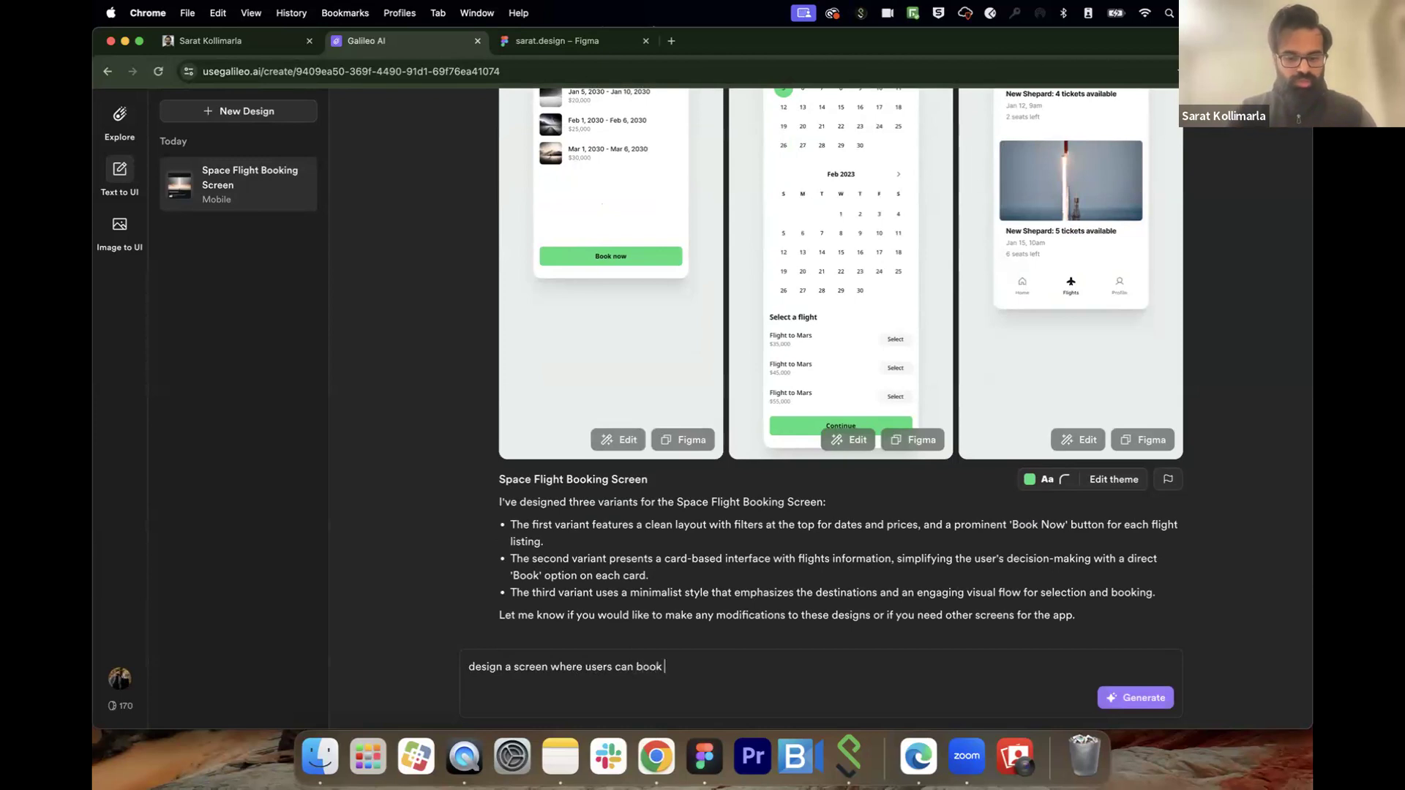
type("flight to moon")
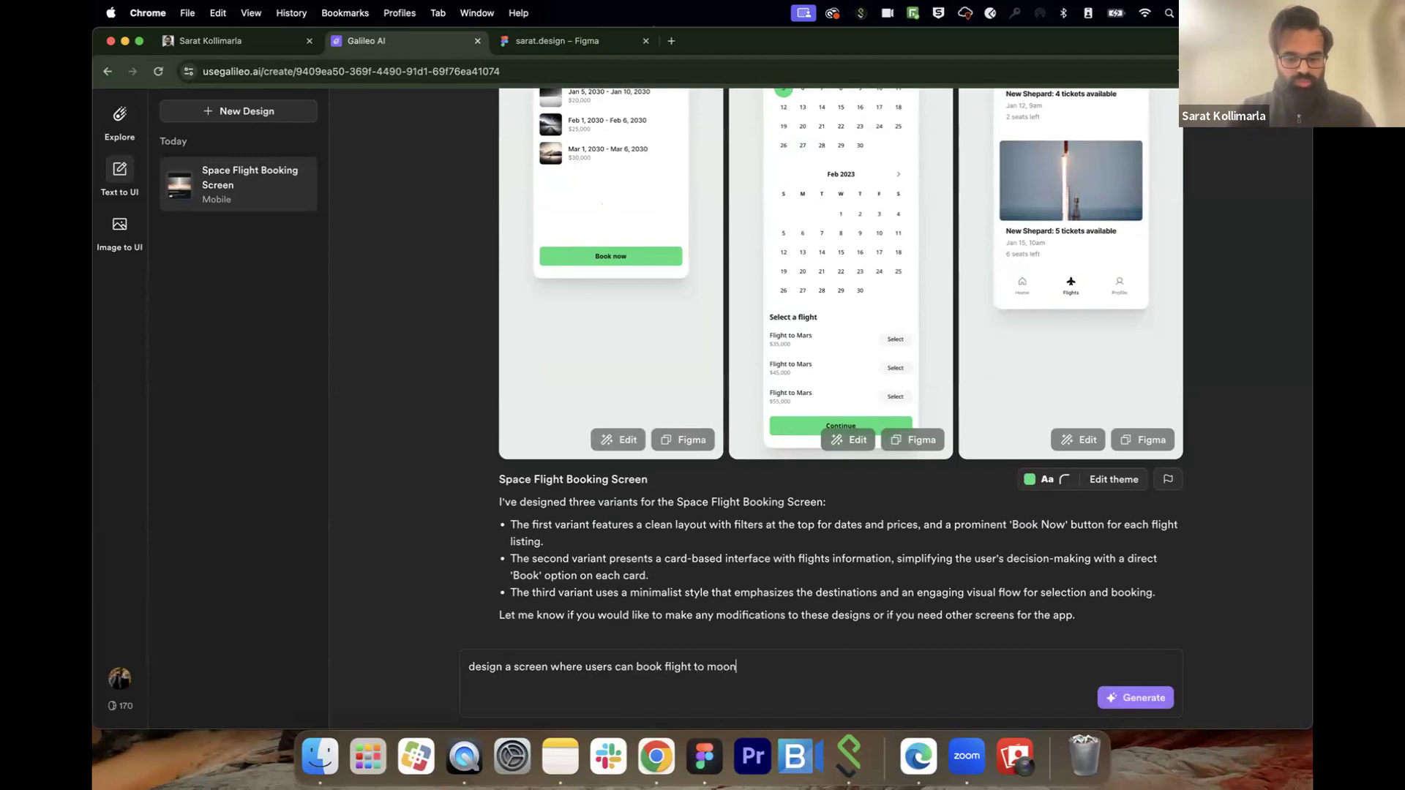
type(", mars and jupiter")
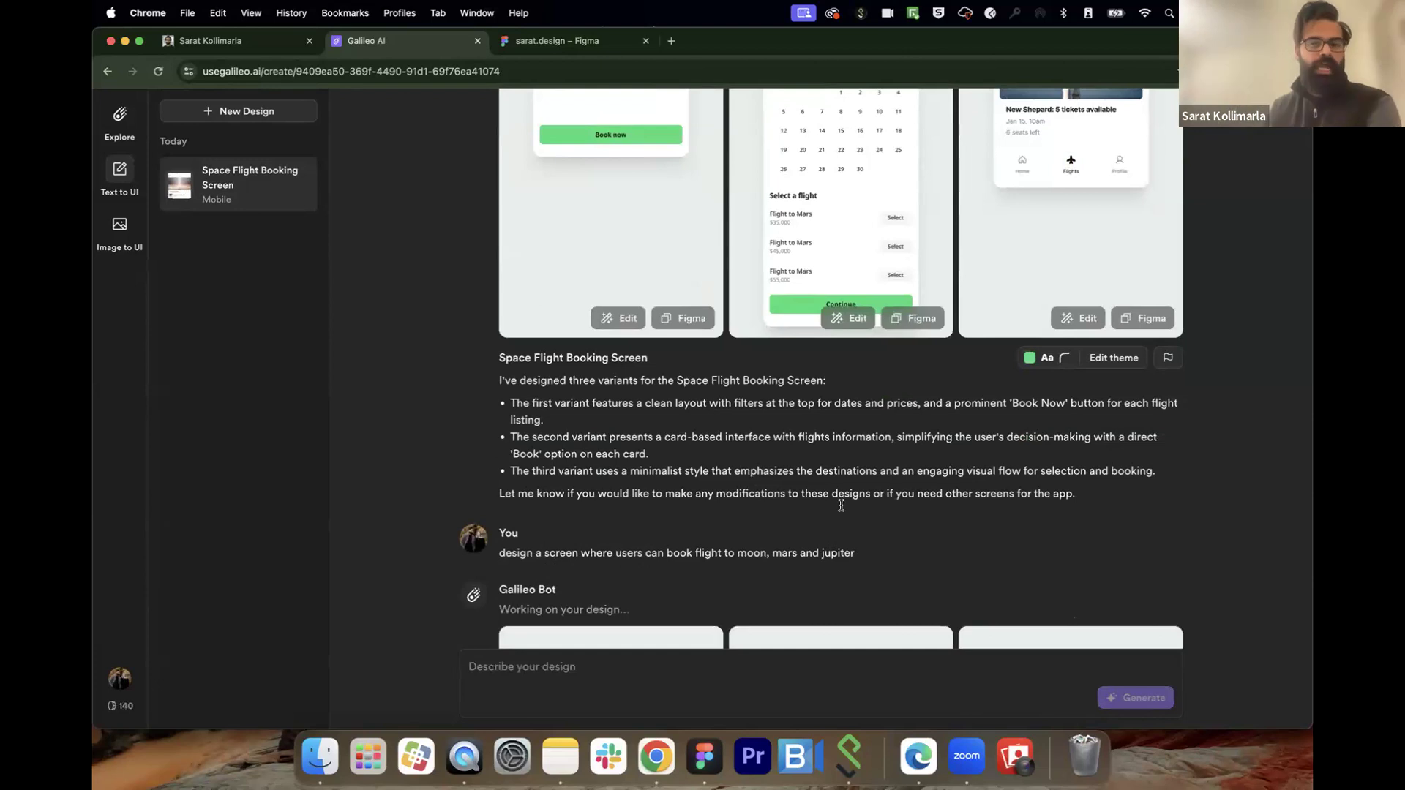
Step: Copy the first "Space tourism" screen, the one listing available flights, to the clipboard in Figma format
scroll(688, 322, "up", 3)
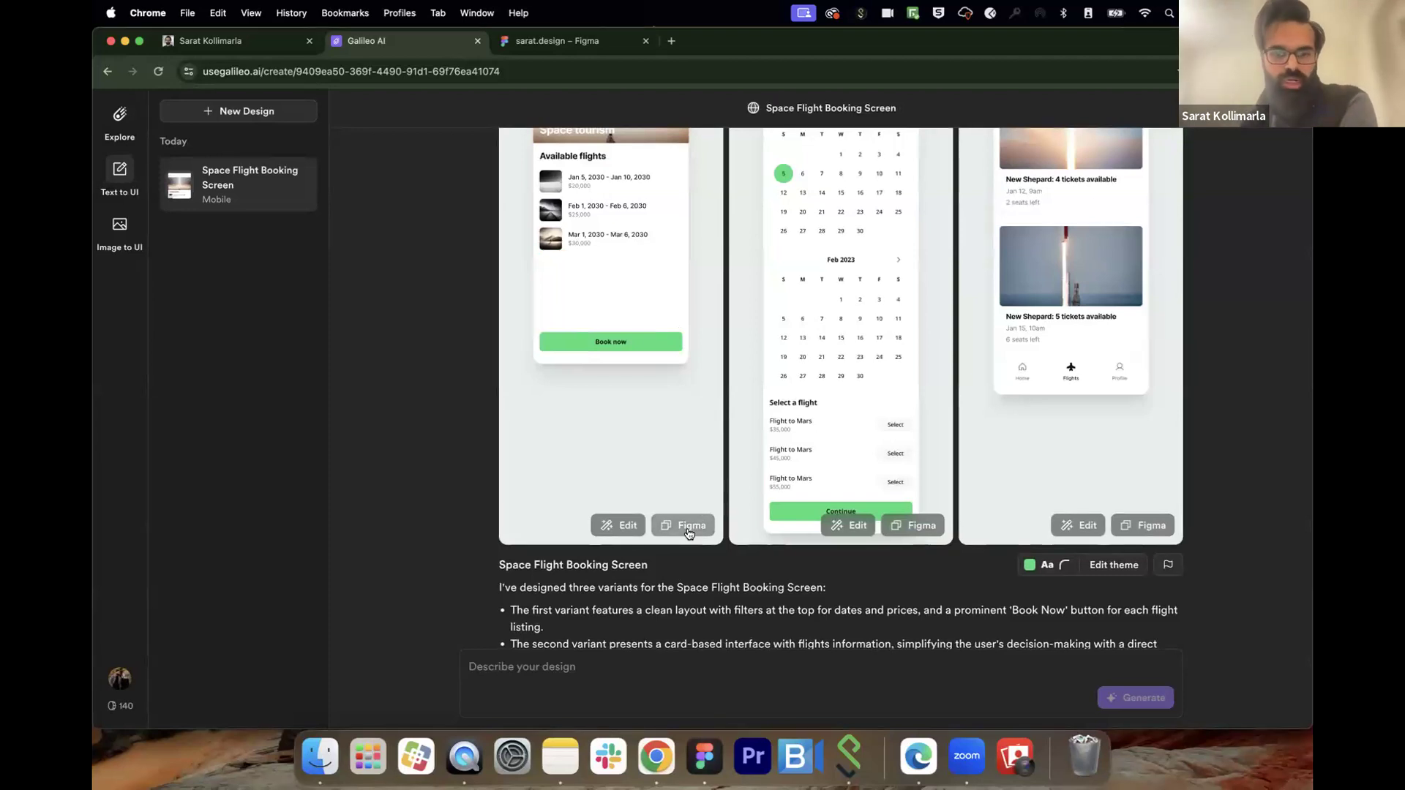
scroll(546, 469, "up", 2)
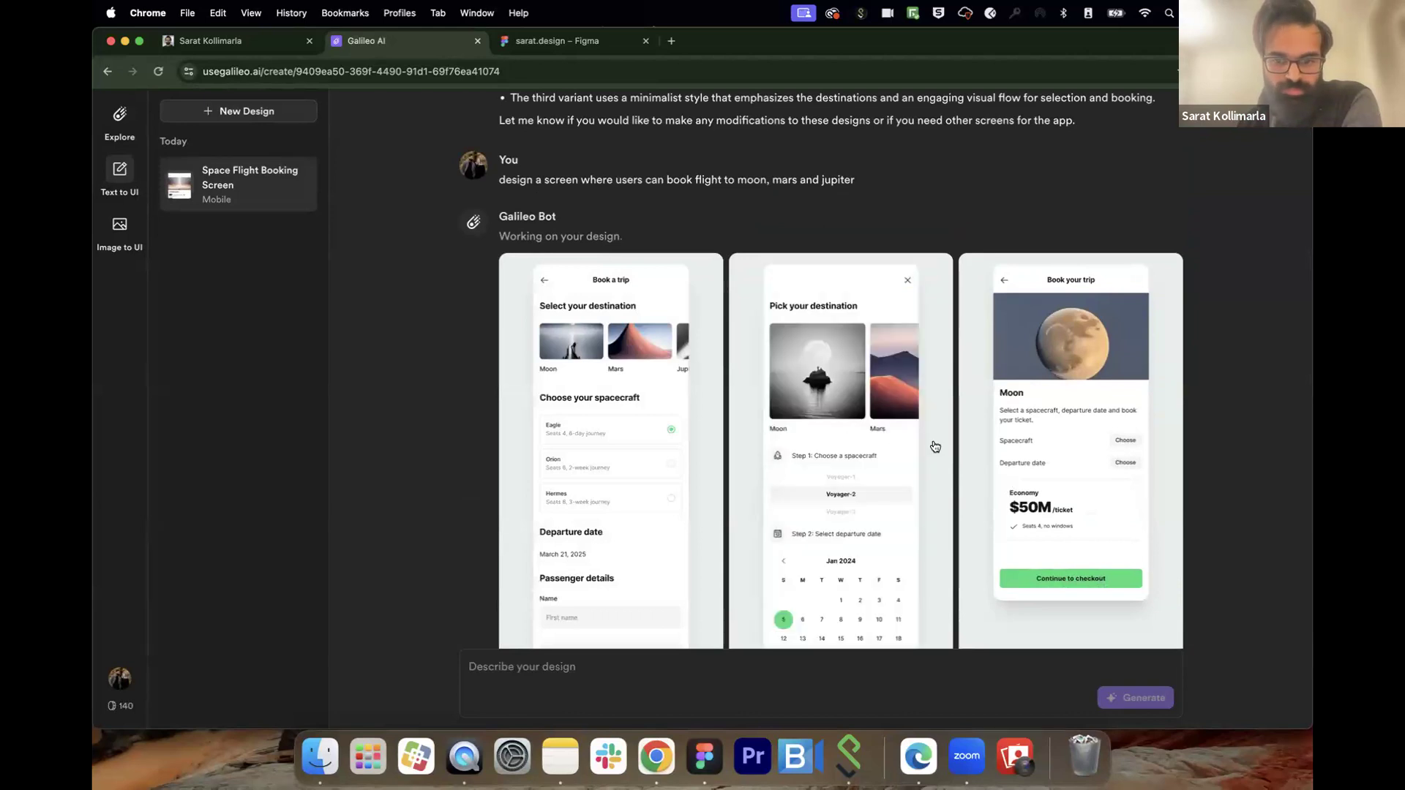
scroll(1071, 455, "down", 5)
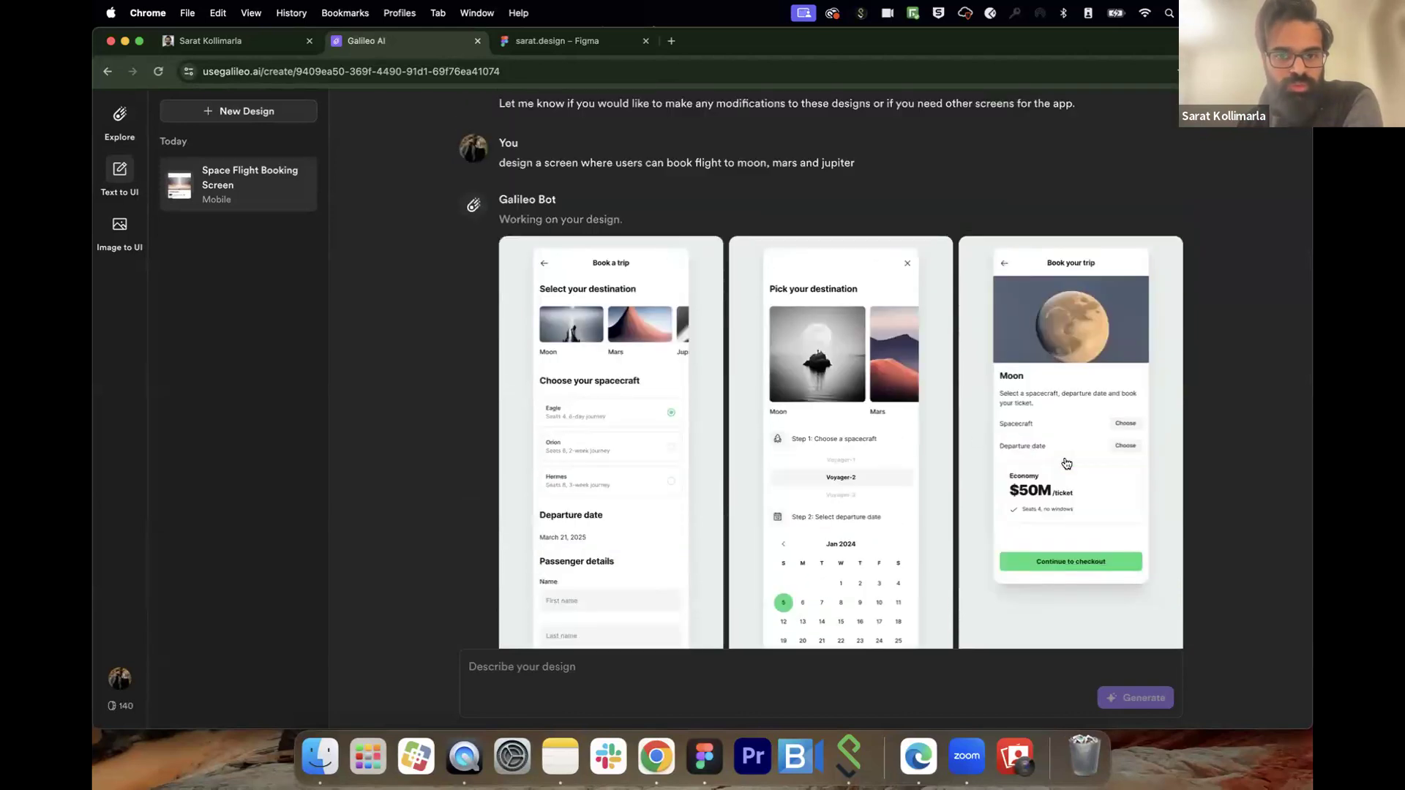
scroll(1049, 466, "up", 3)
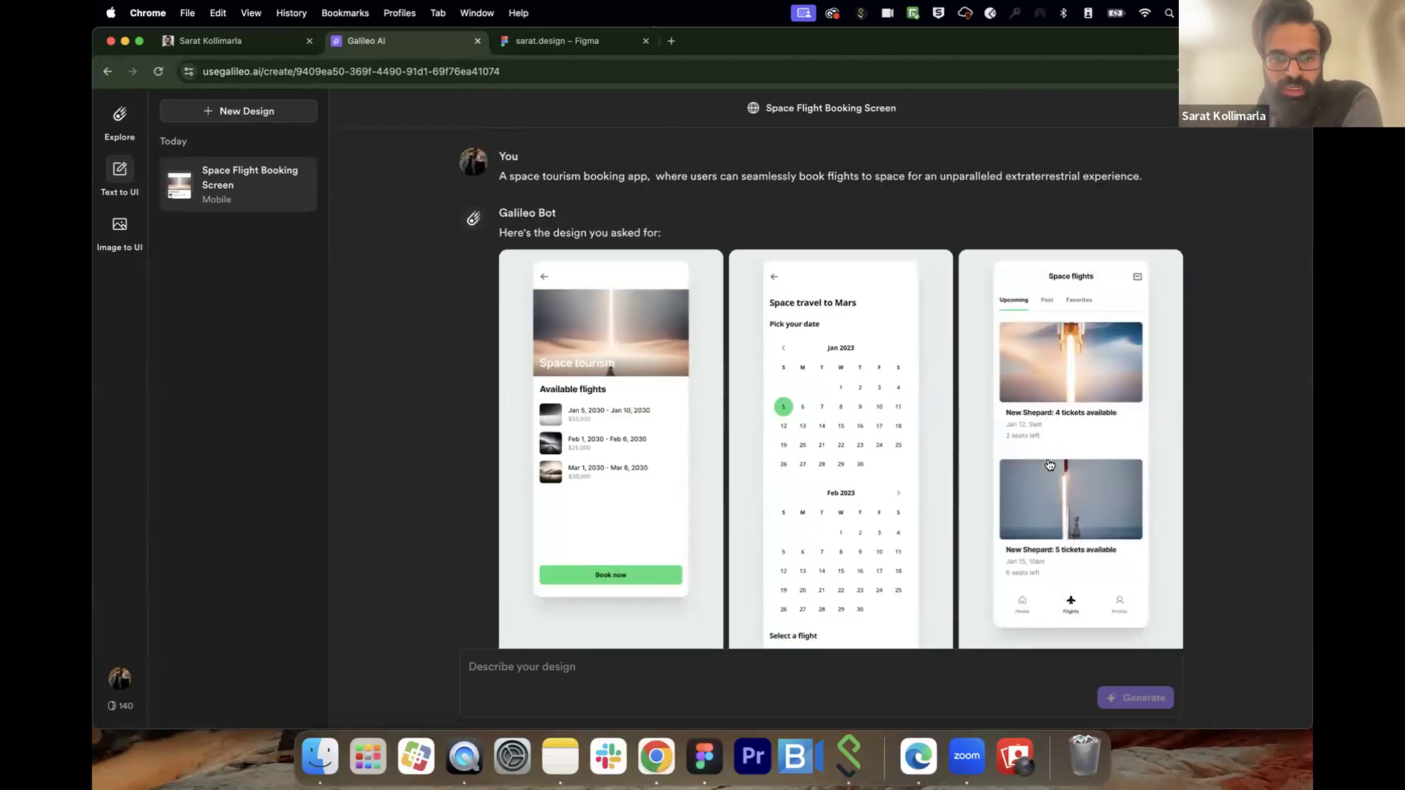
scroll(1050, 465, "down", 2)
scroll(951, 439, "down", 2)
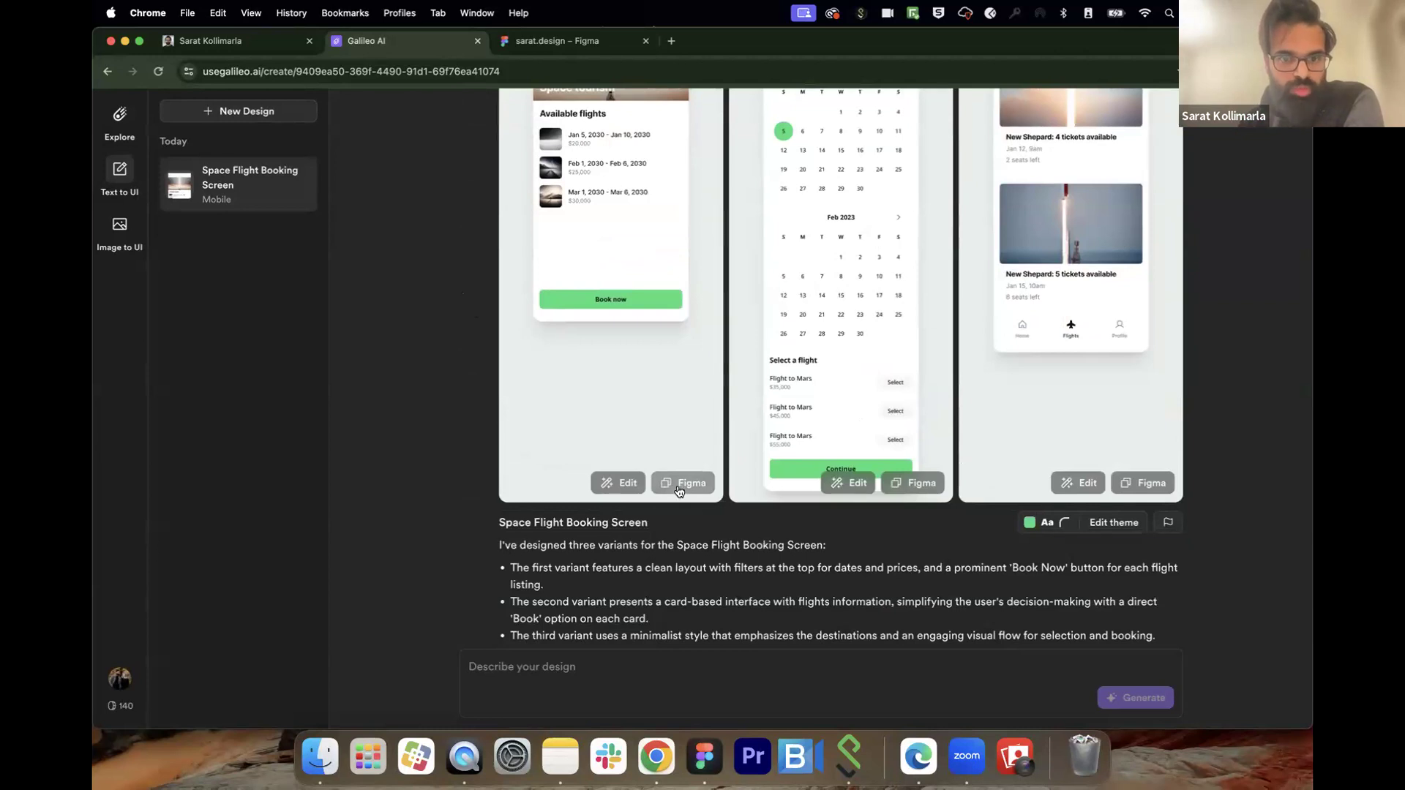
left_click(679, 489)
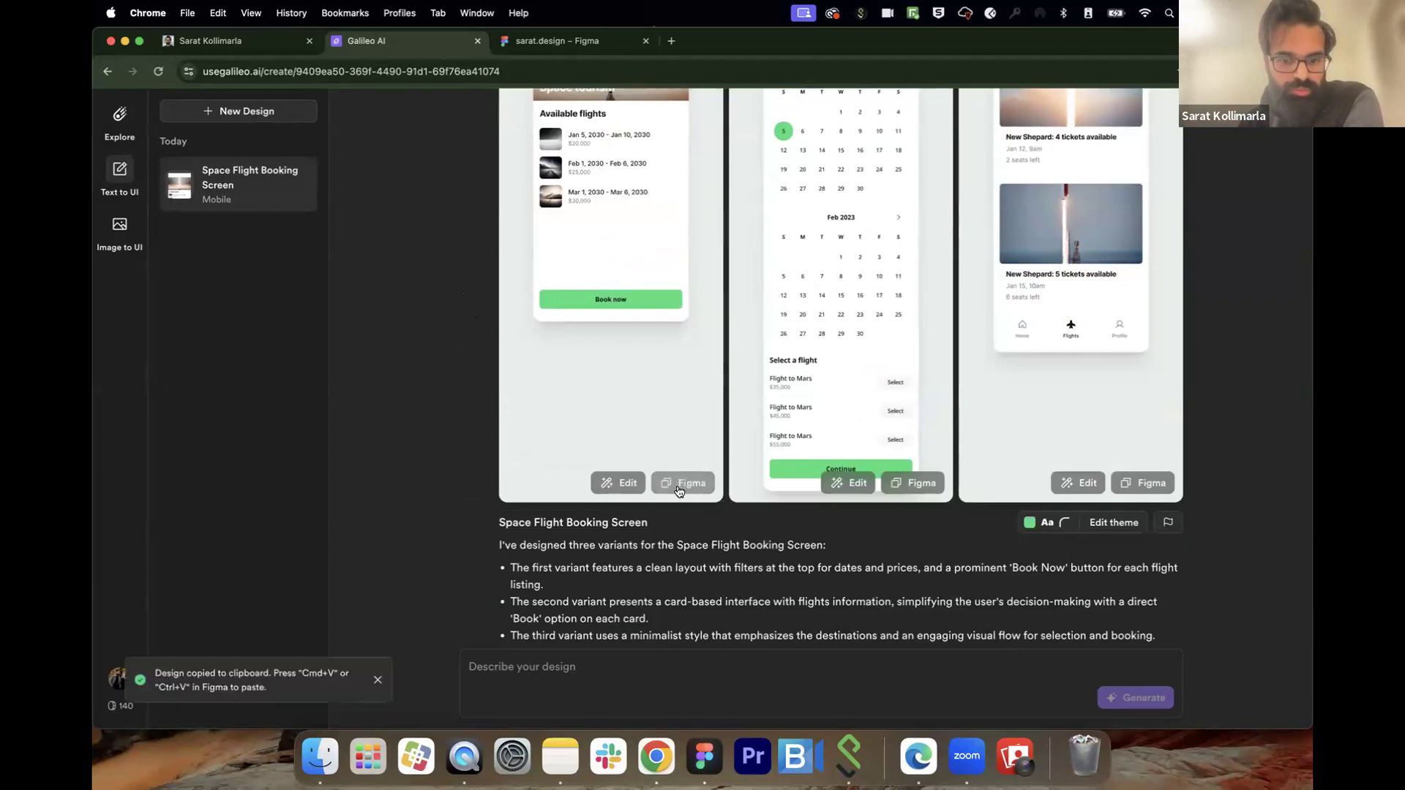
Step: Switch to the sarat.design file in Figma, paste the copied Space tourism screen and expand its nested layers
left_click(546, 45)
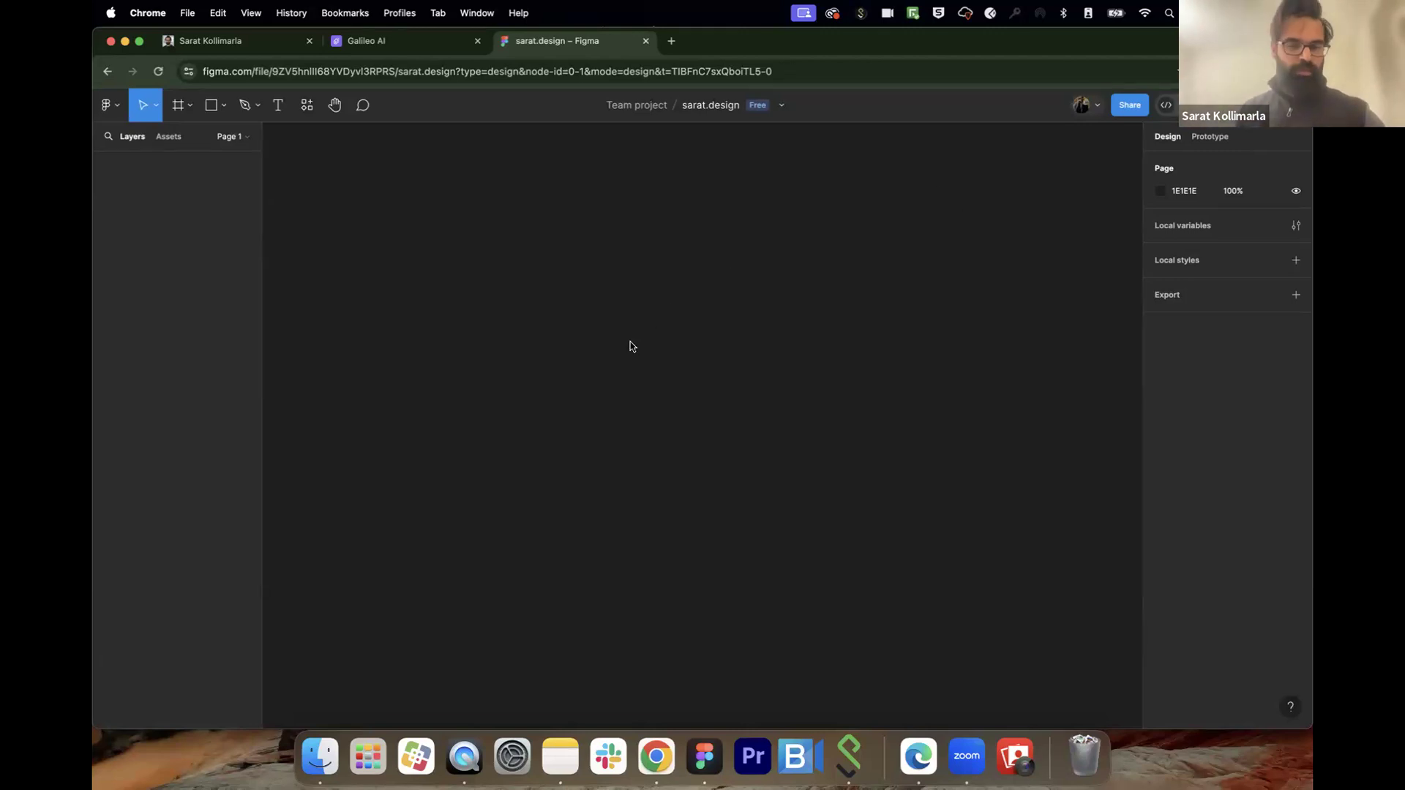
key("super+v")
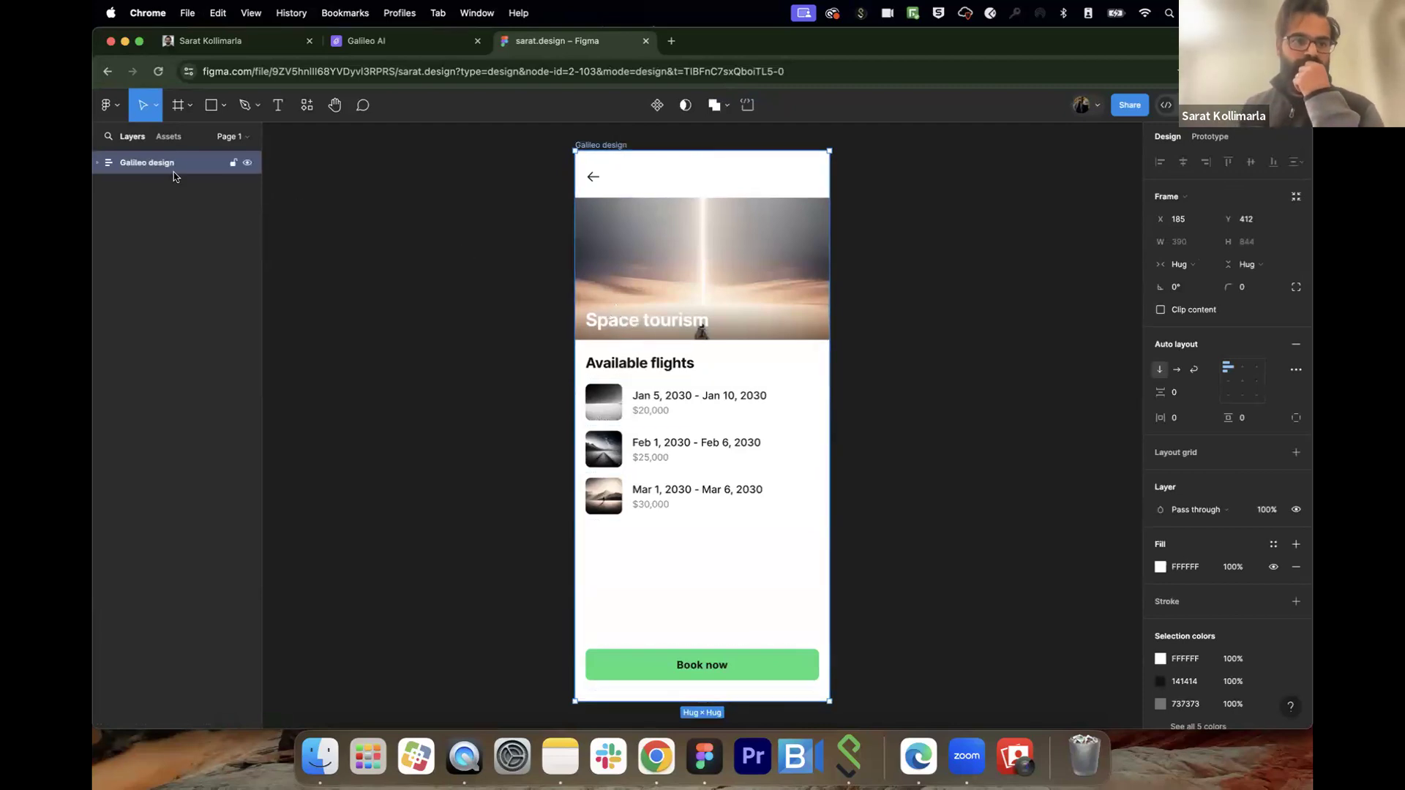
left_click(98, 162)
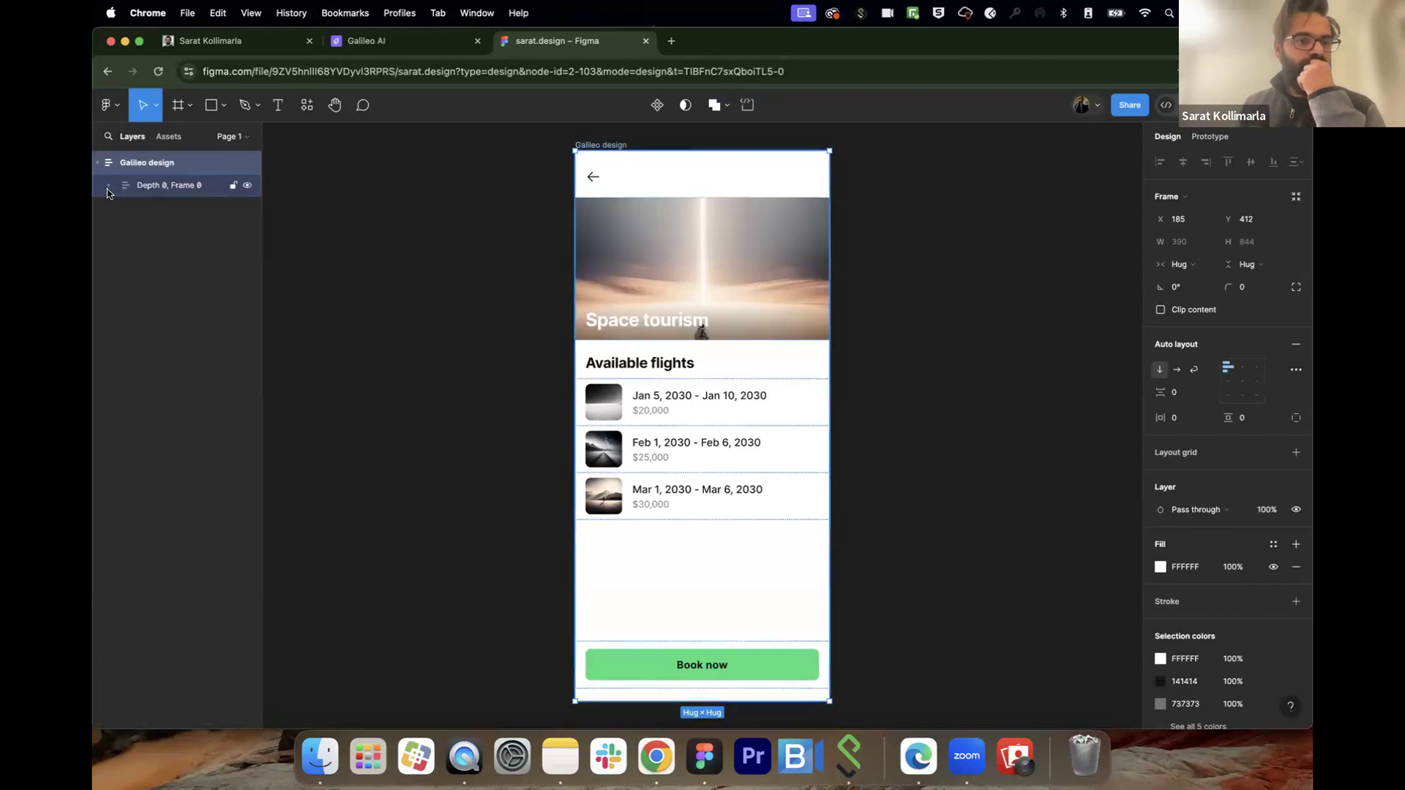
left_click(109, 185)
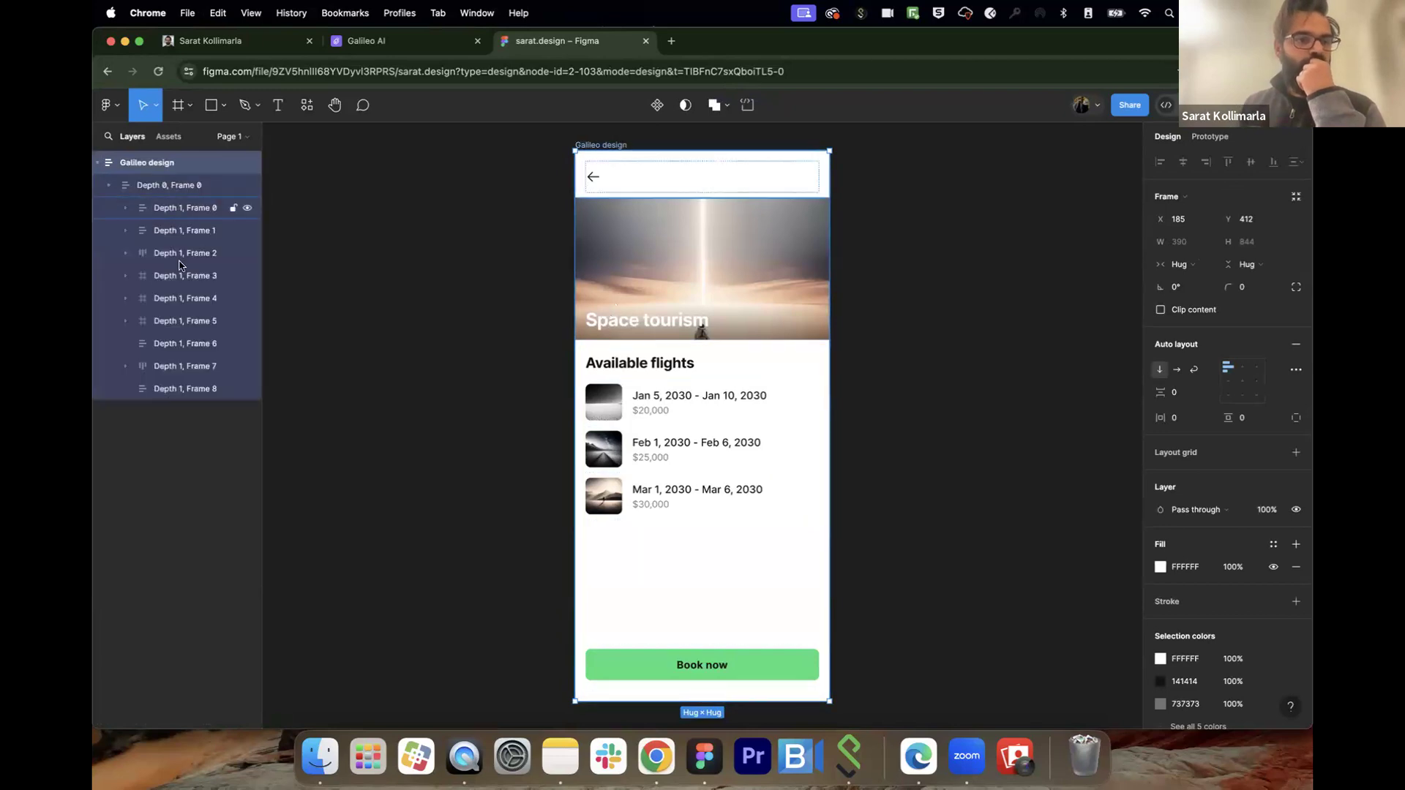
Step: Try replacing the "Available flights" heading with the text "sdasdad" and undo it
double_click(668, 364)
type("sdasdad")
key("ctrl+z")
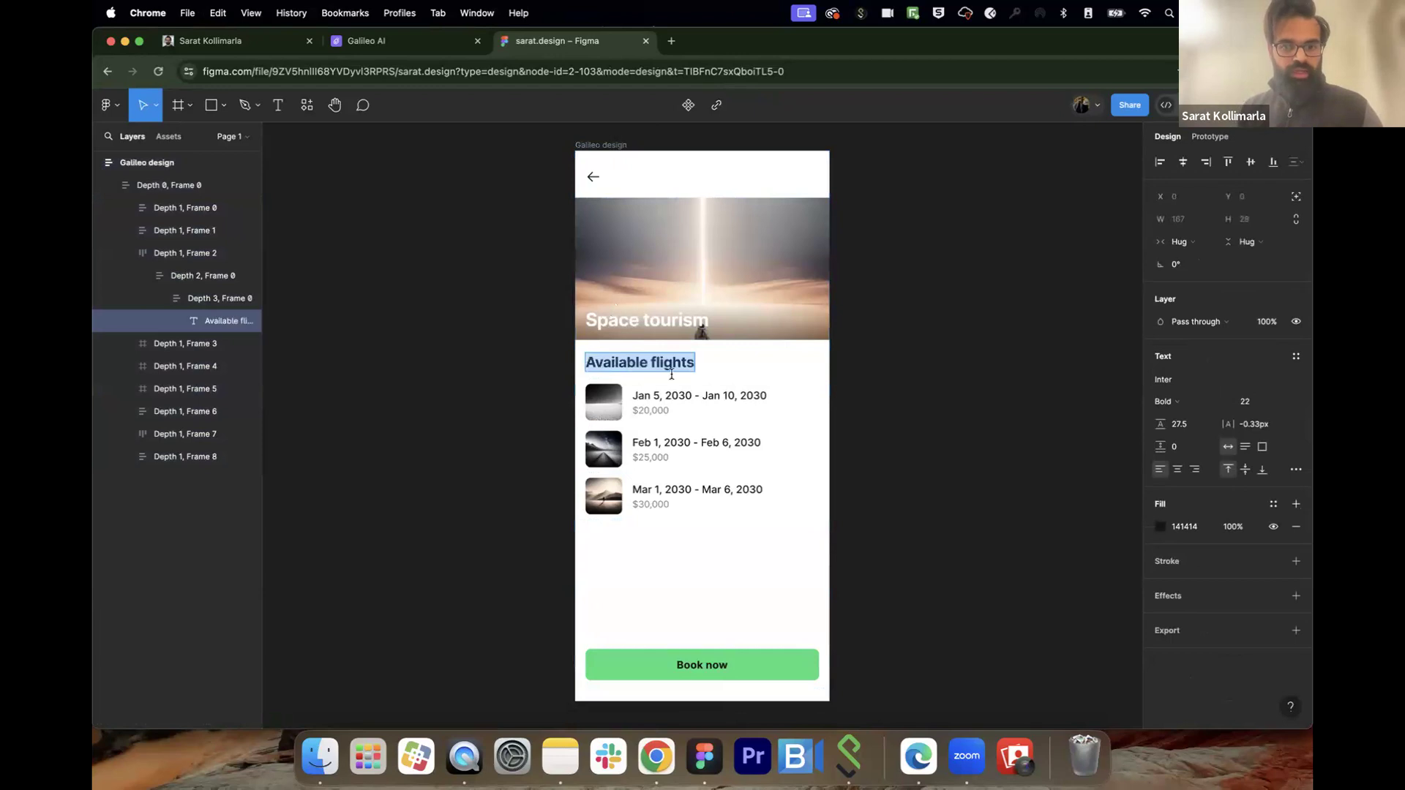
Step: Inspect the editable date text and nested frames of the first flight in the pasted screen
left_click(695, 396)
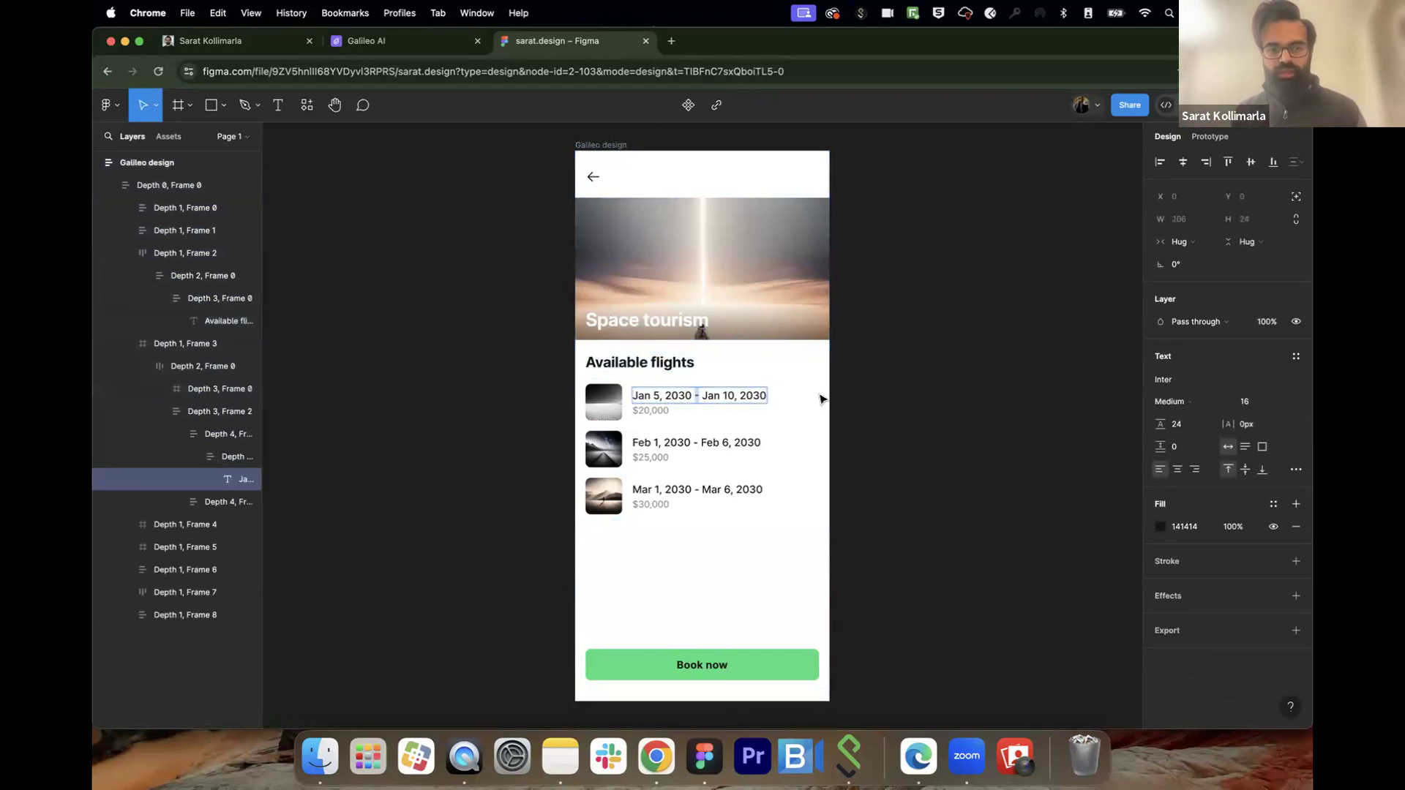
left_click(604, 411)
left_click(695, 398)
double_click(704, 397)
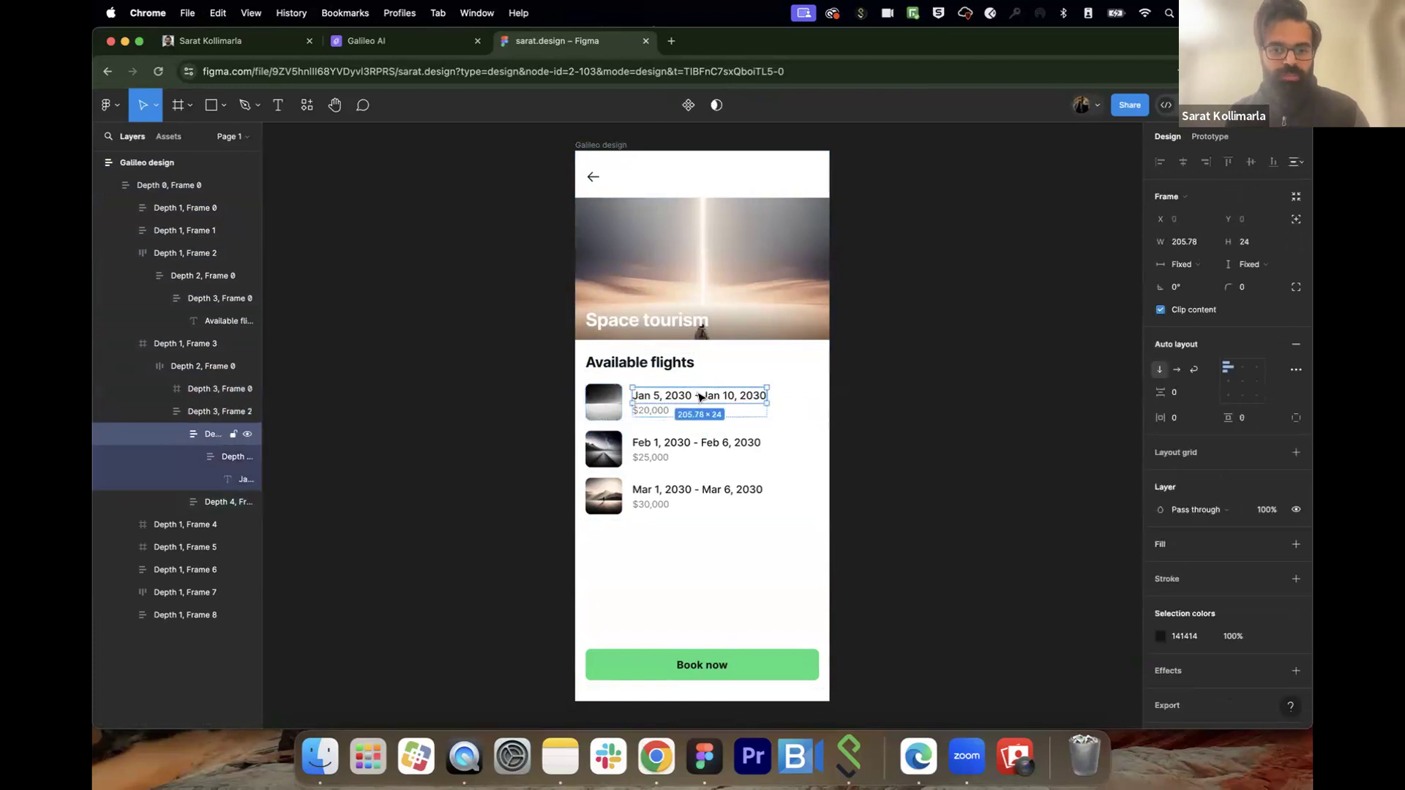
double_click(706, 397)
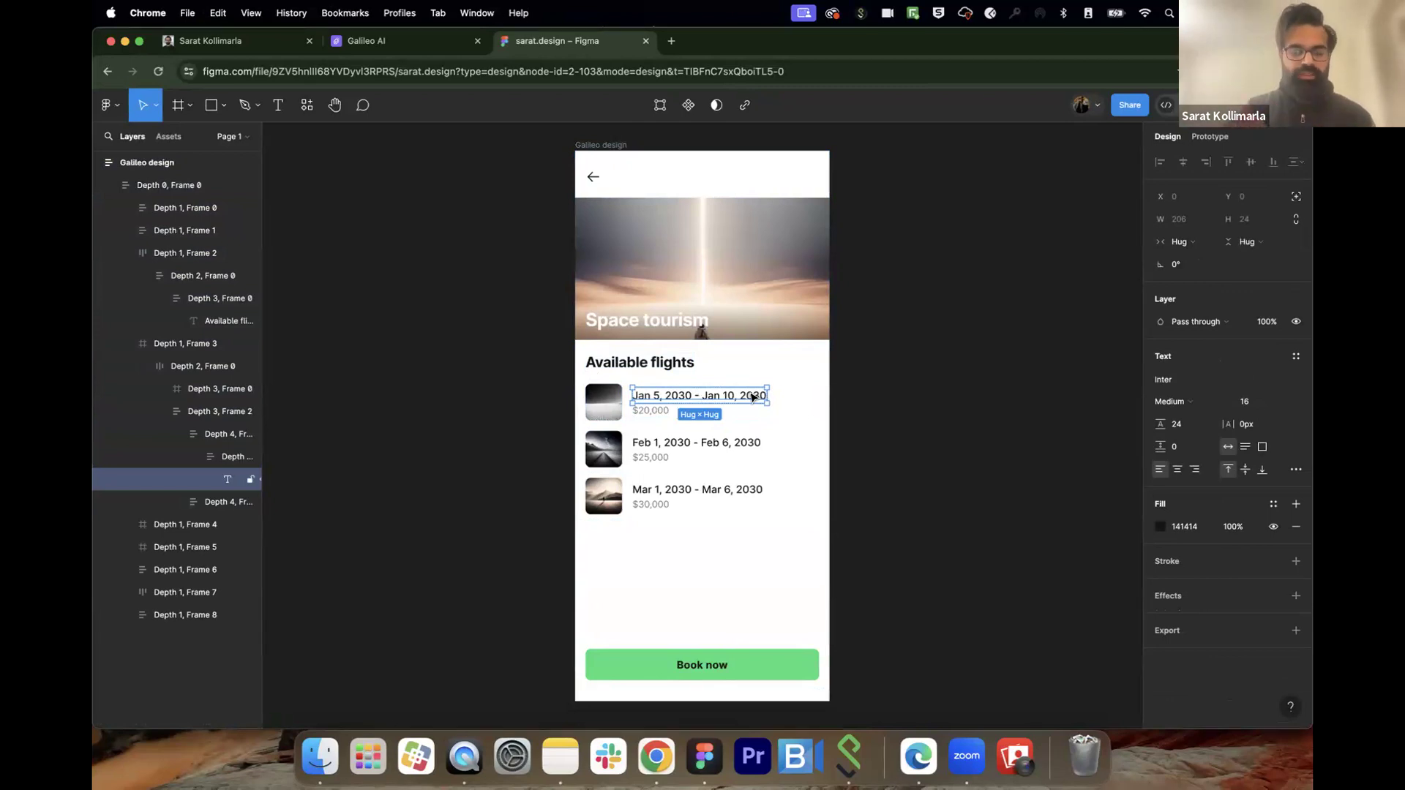
left_click(981, 431)
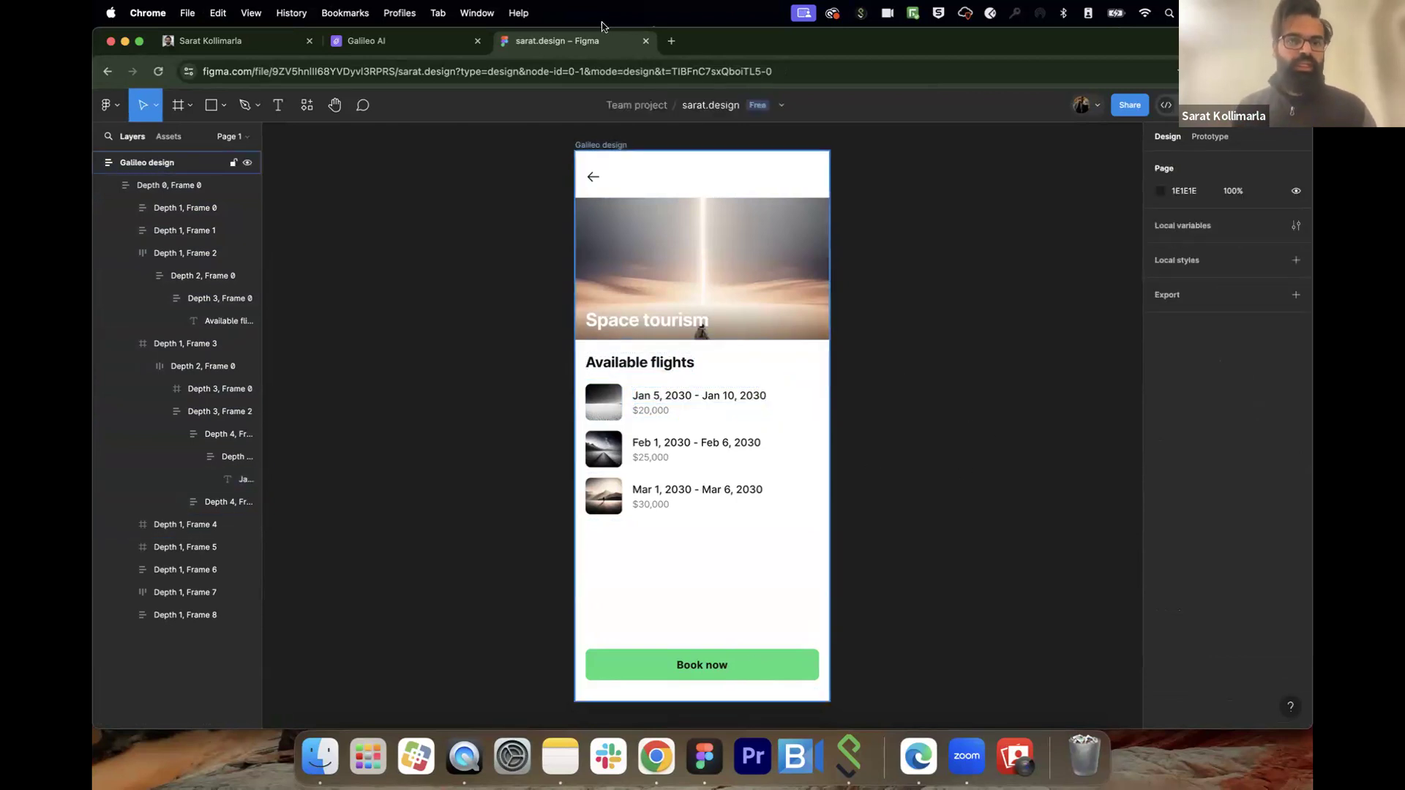
Step: Switch to Galileo AI and try to copy the third screen, the one with New Shepard tickets, in Figma format
left_click(425, 51)
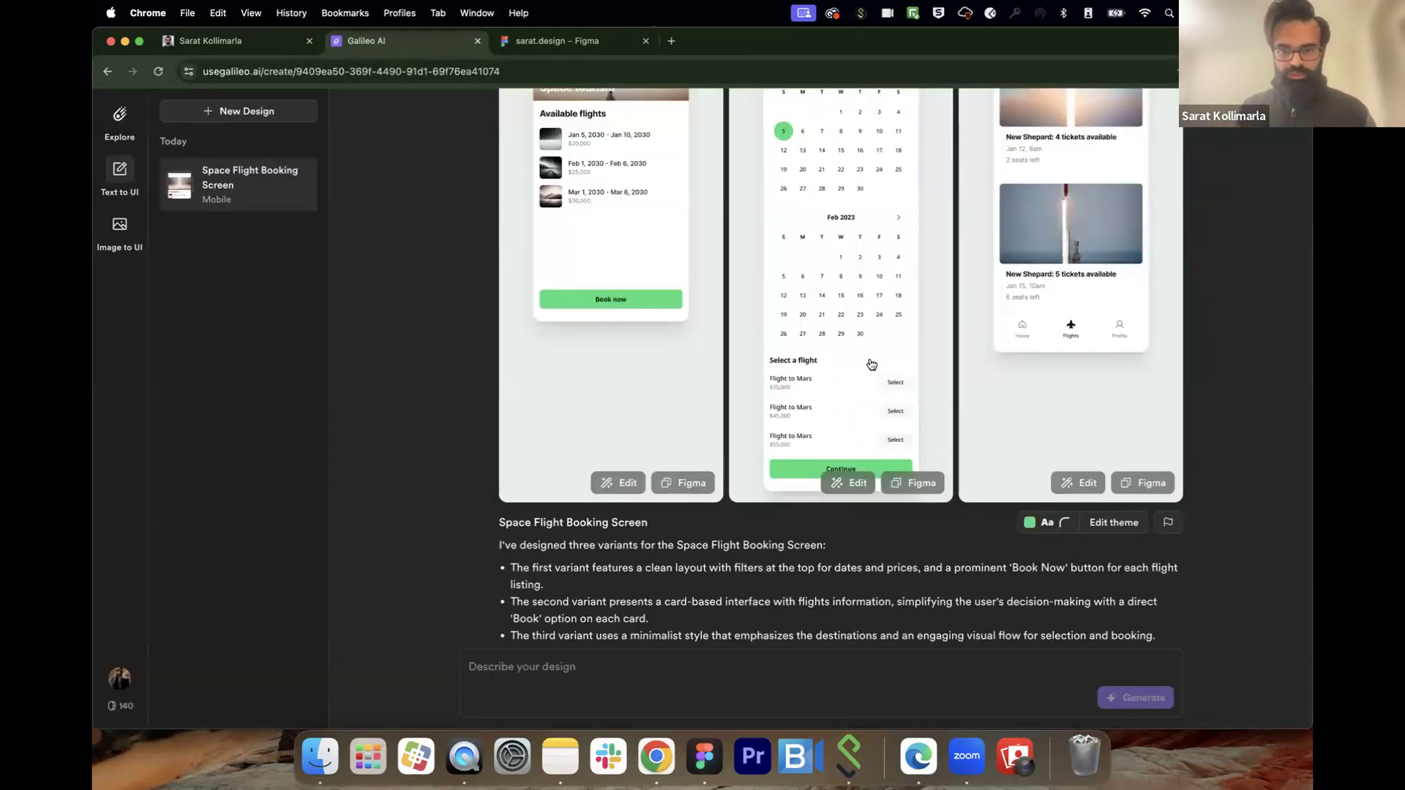
scroll(1021, 384, "up", 2)
scroll(1039, 439, "up", 3)
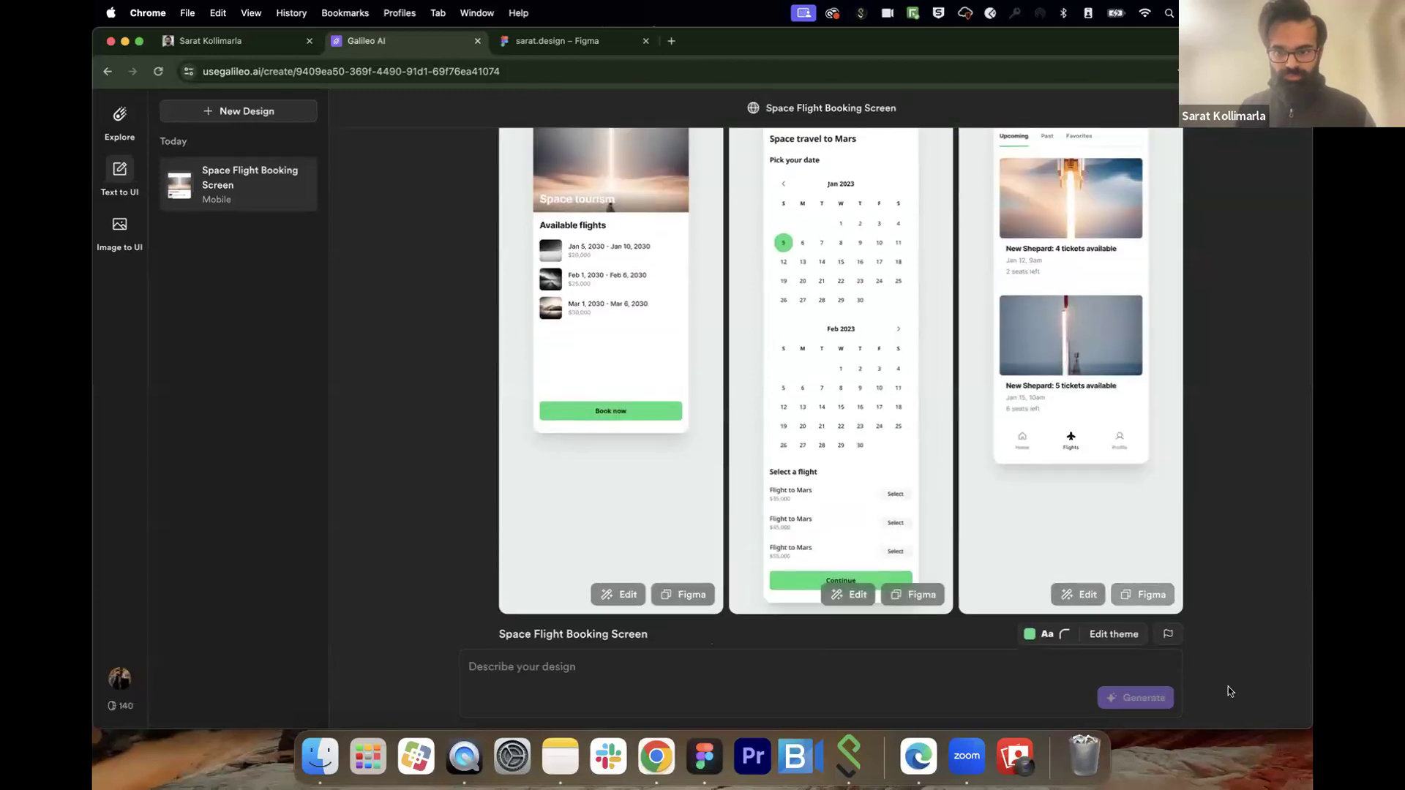
left_click(1129, 596)
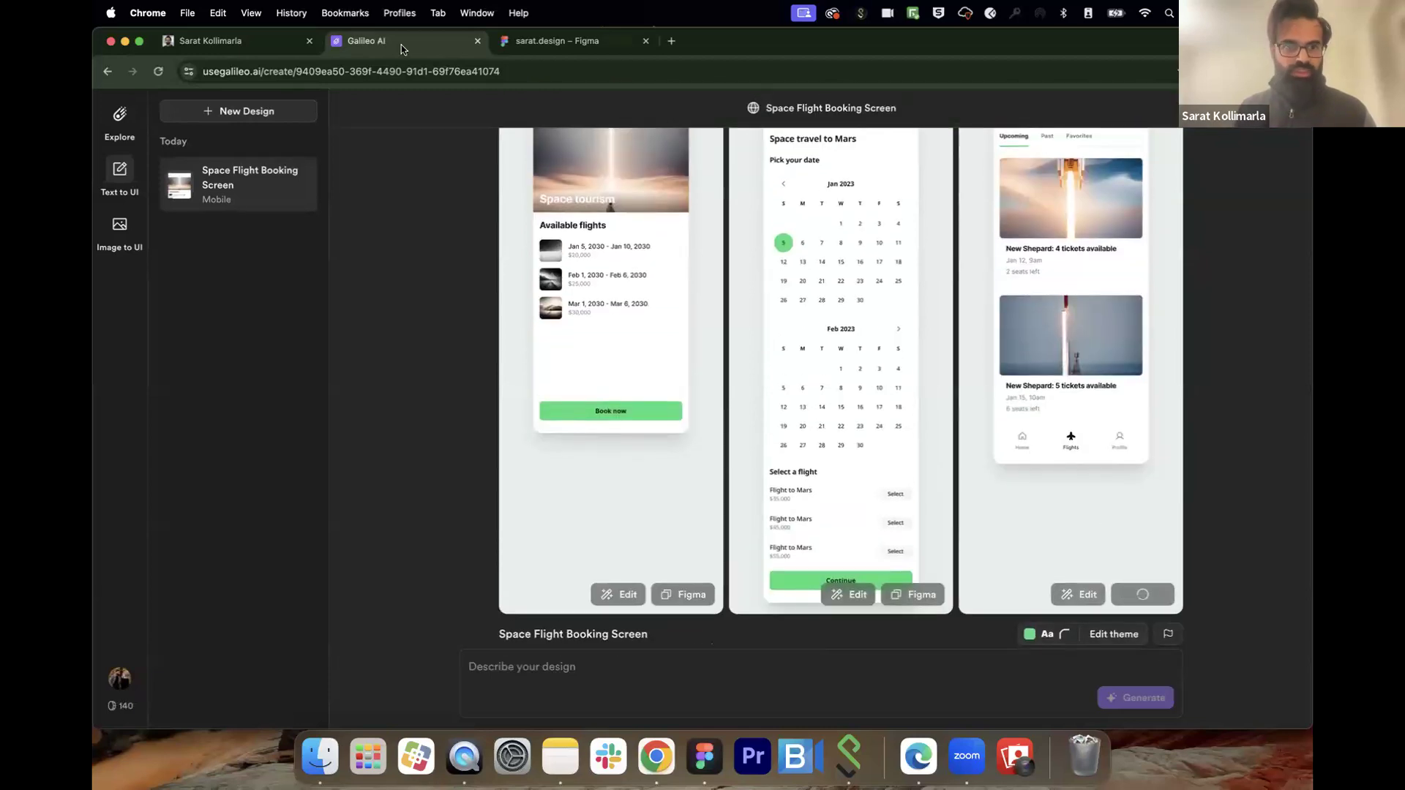
Step: Paste another Space tourism screen into the Figma file as its own frame on empty canvas, deleting the copy pasted inside the existing frame
left_click(523, 44)
key("super+v")
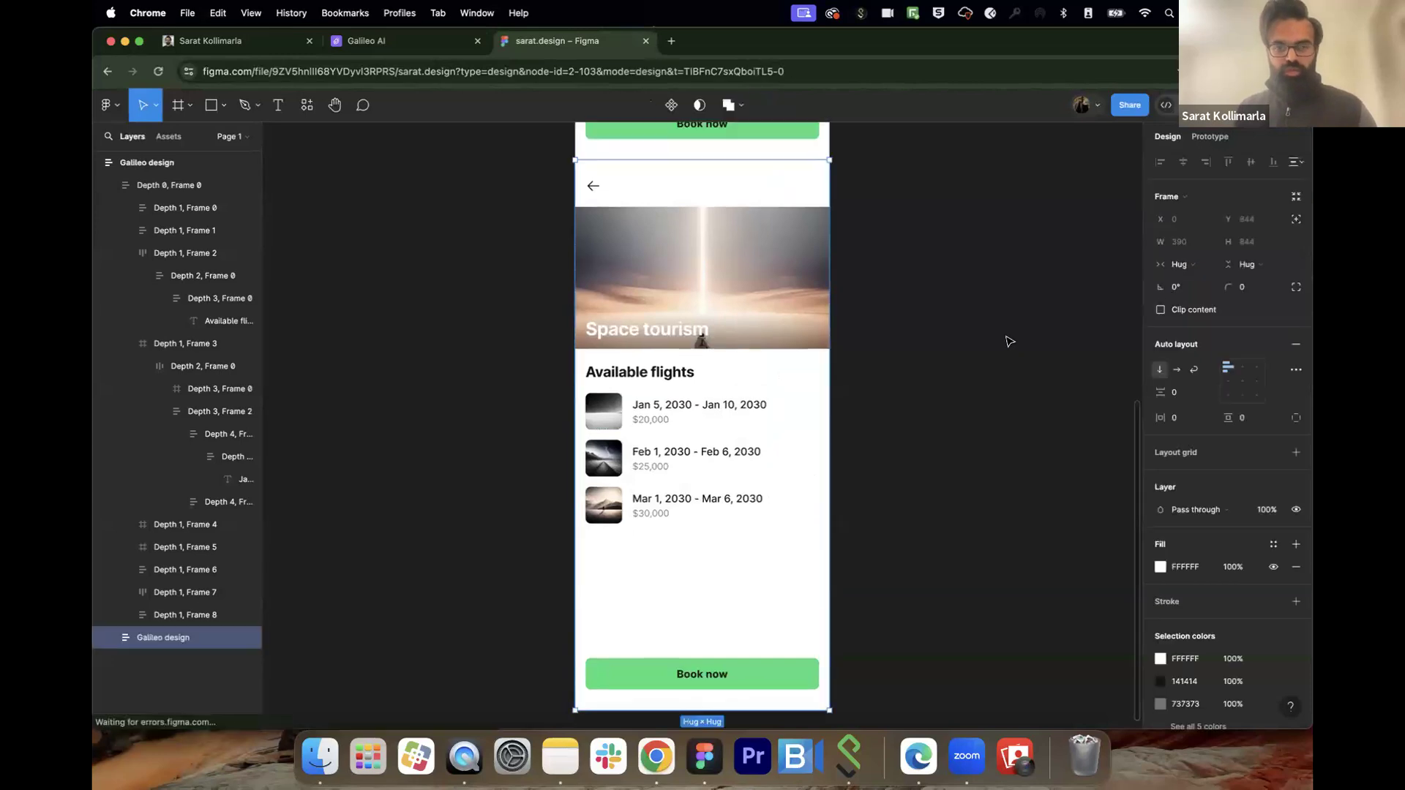
scroll(969, 339, "down", 5)
scroll(573, 338, "down", 5)
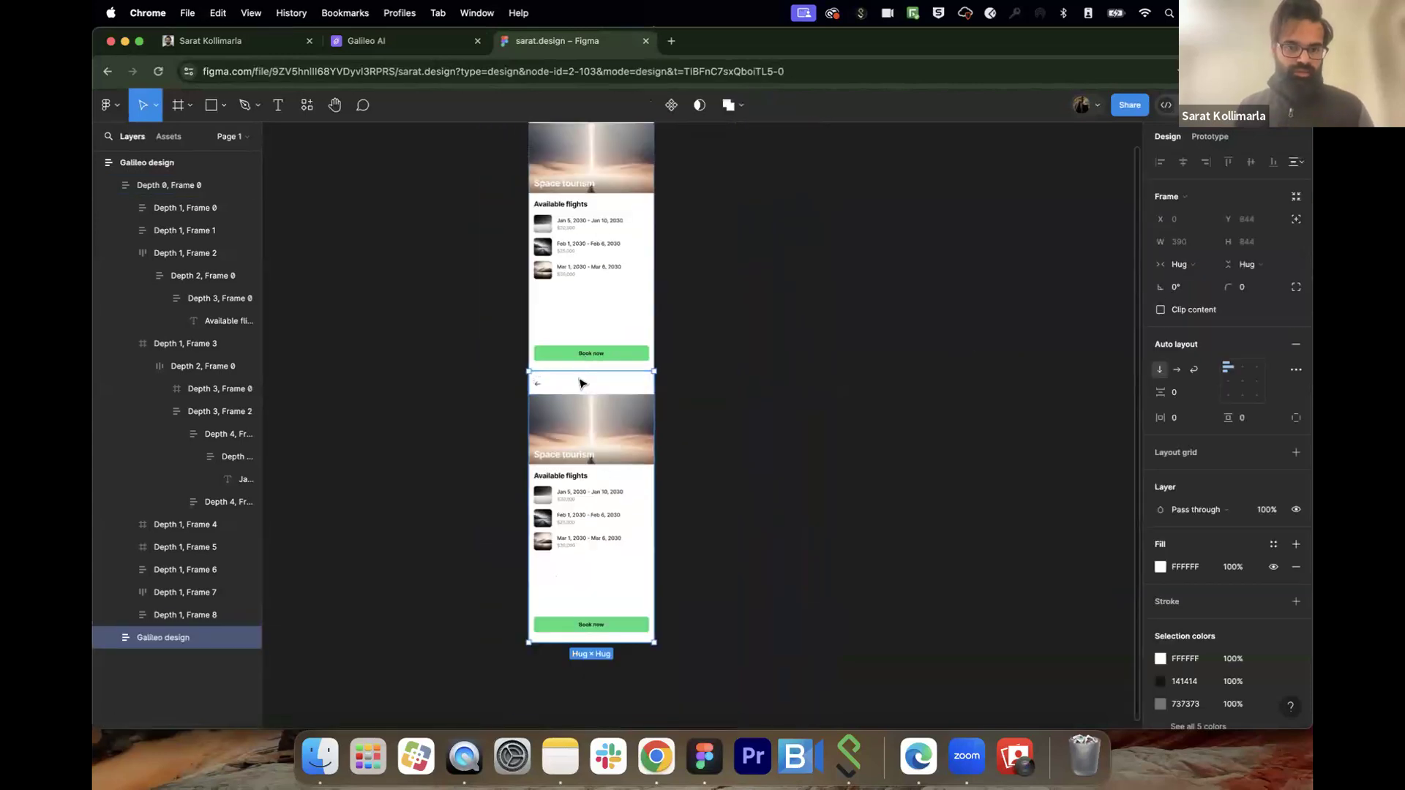
key("Delete")
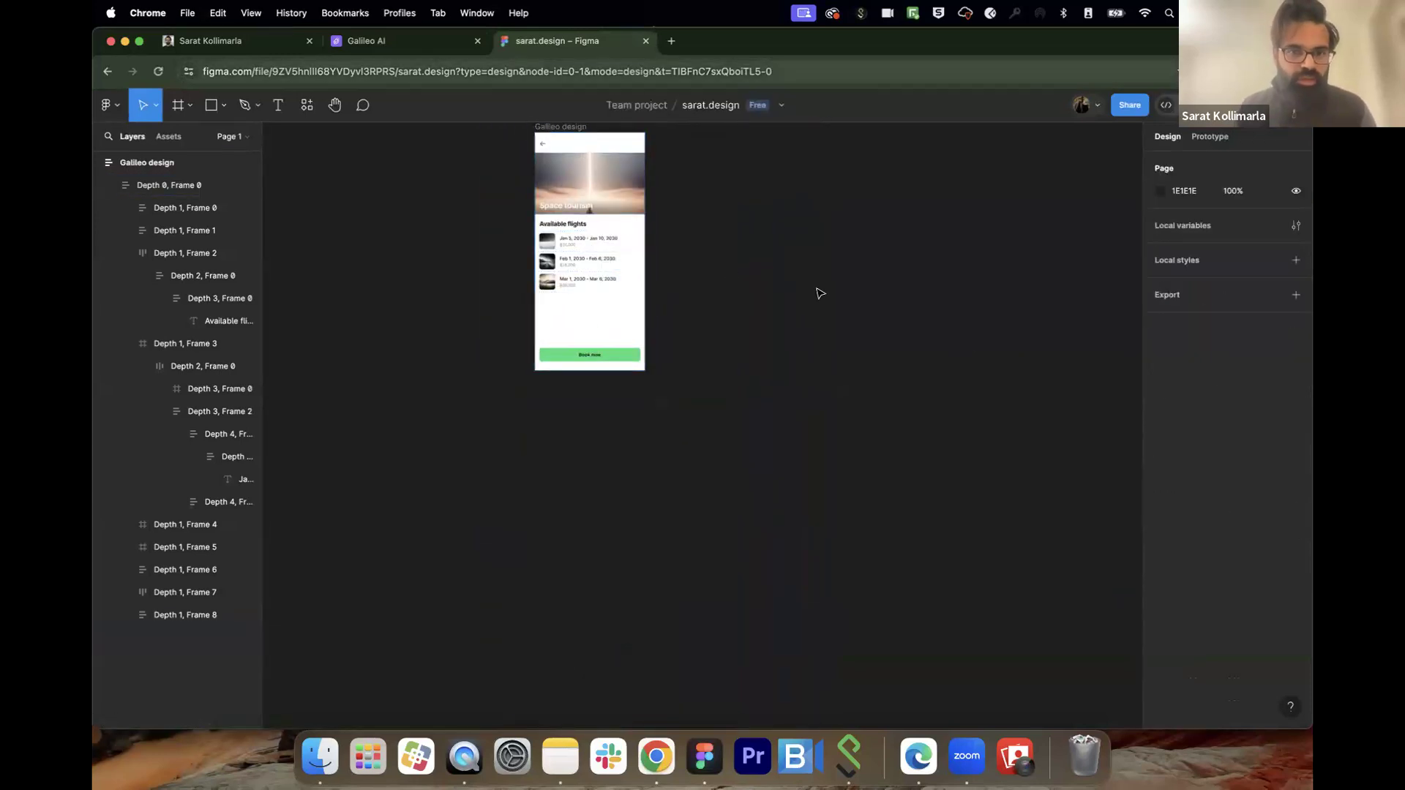
key("super+v")
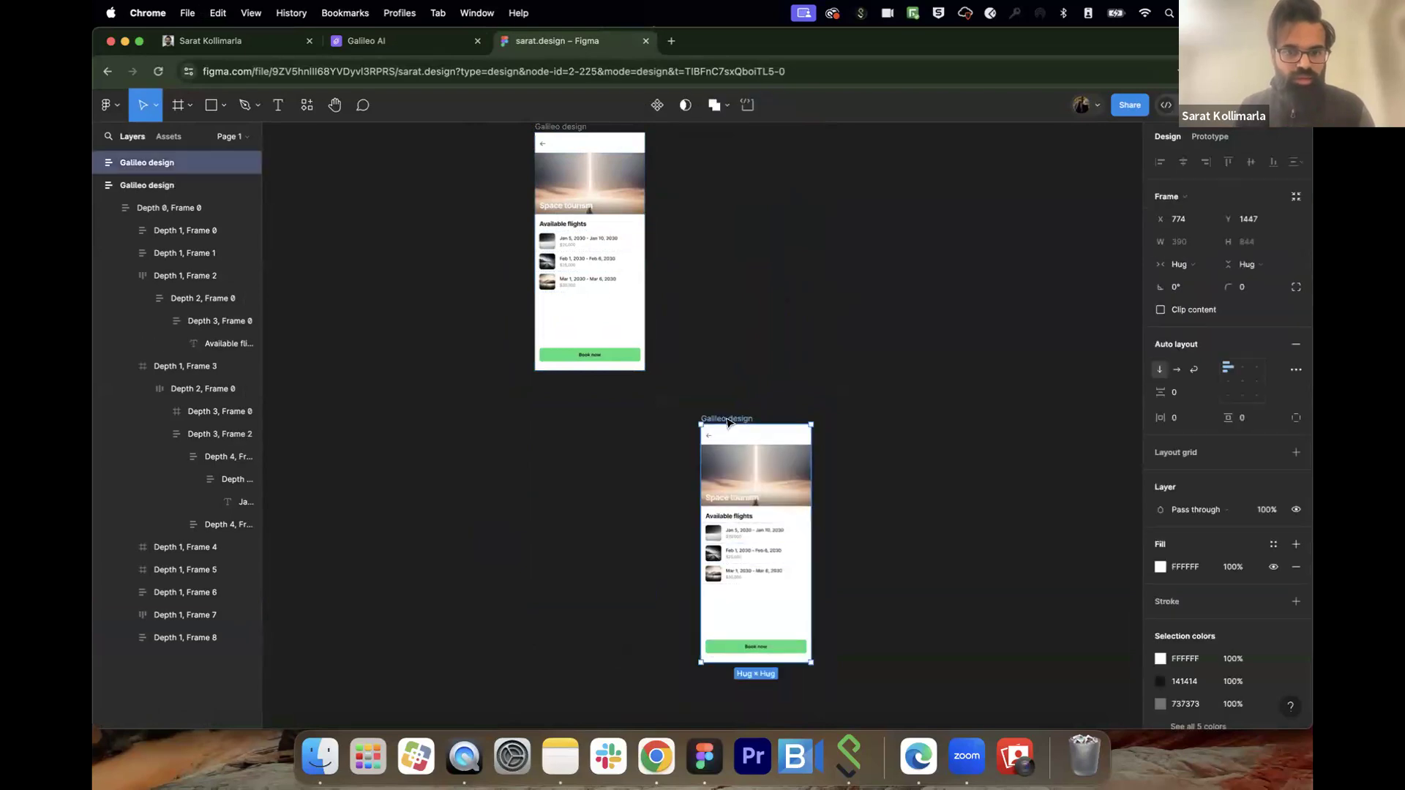
Step: Copy the New Shepard tickets screen from Galileo AI in Figma format and place it beside the first screen in the Figma file
left_click(418, 46)
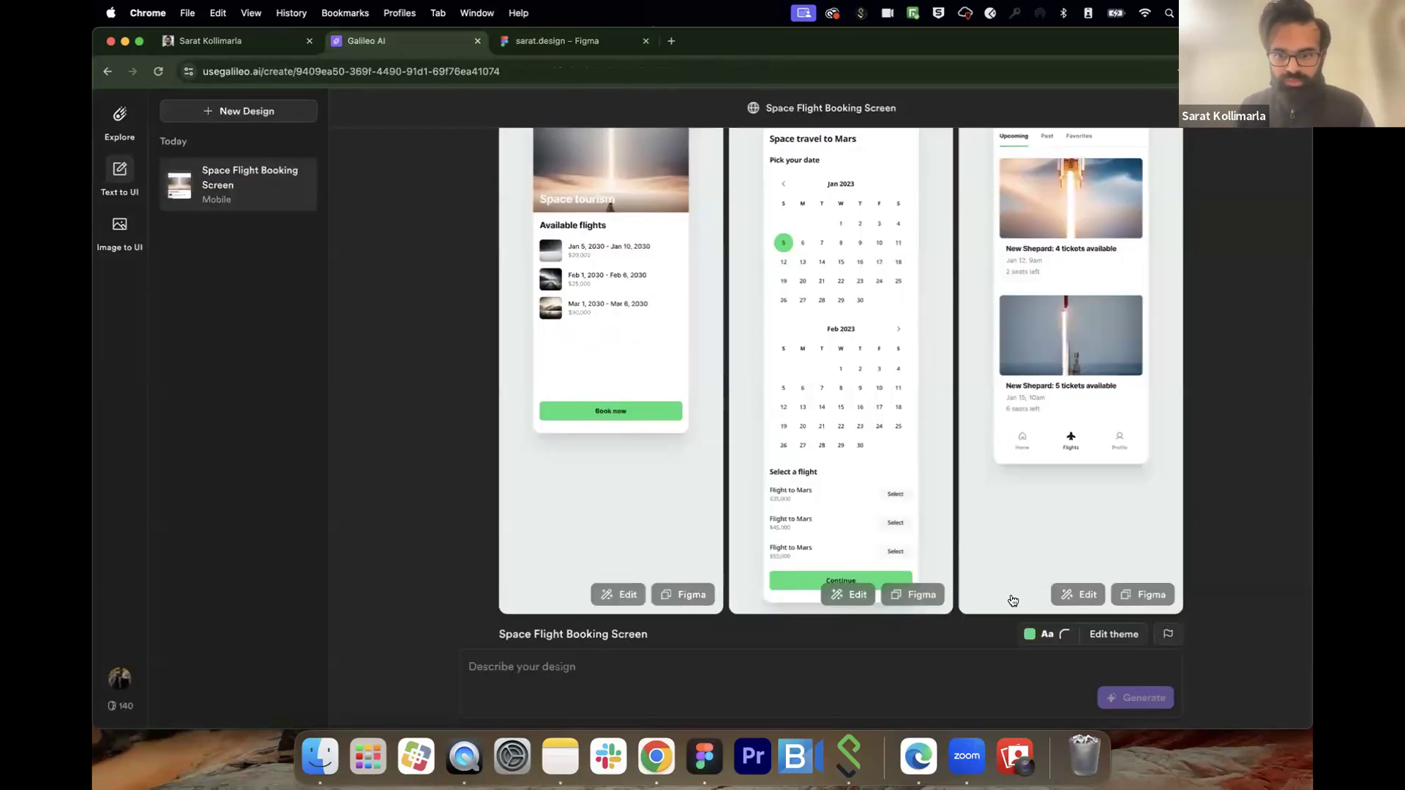
left_click(1131, 597)
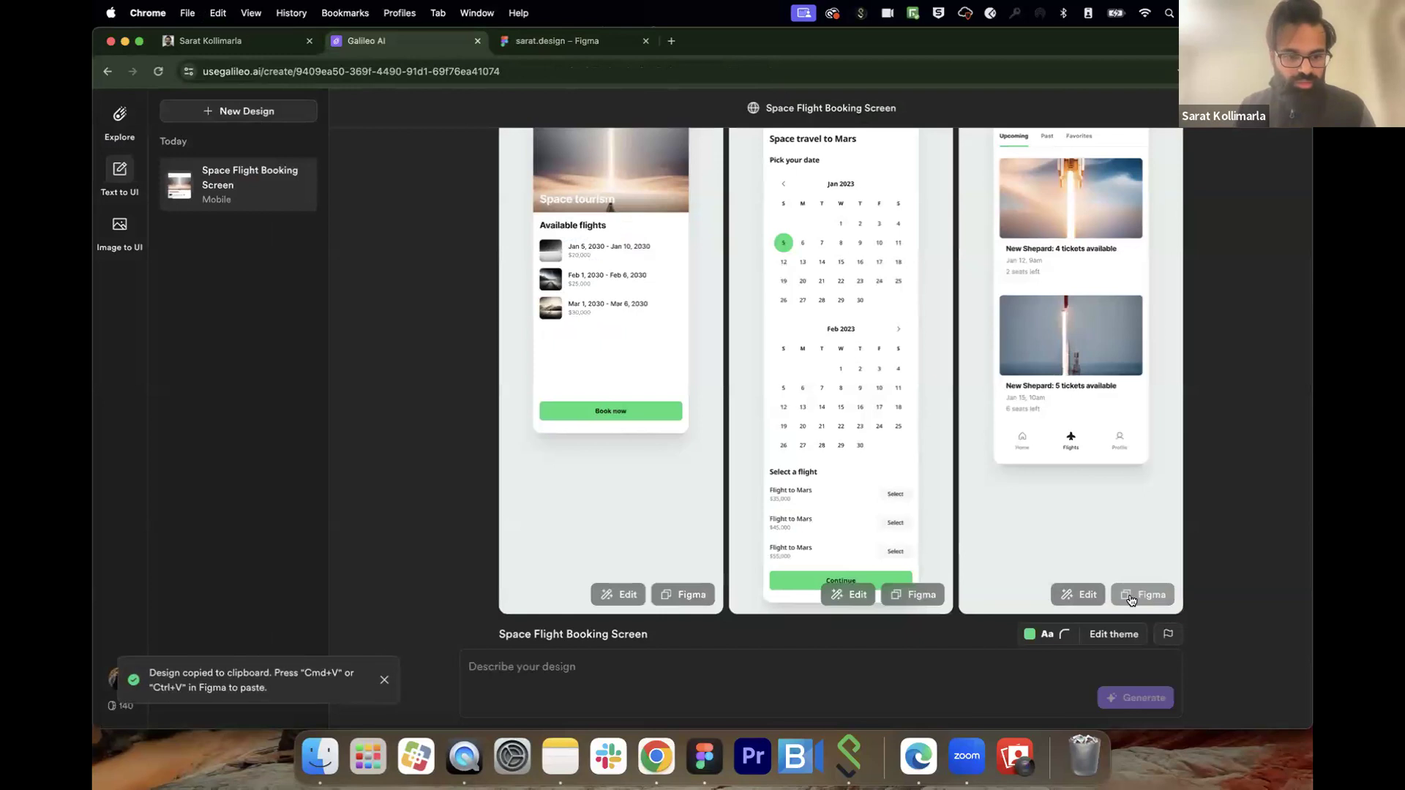
left_click(524, 45)
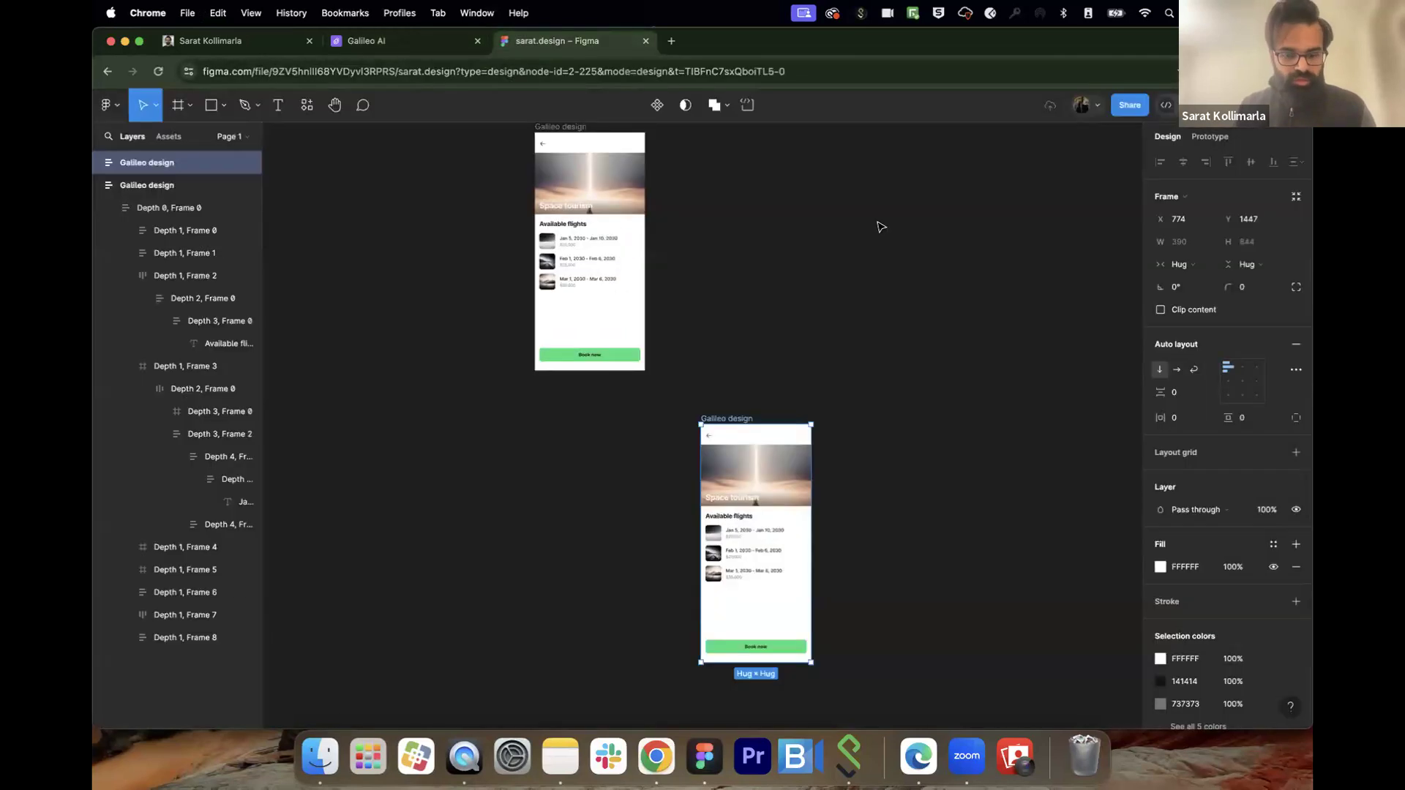
key("super+v")
left_click_drag(792, 683, 761, 185)
Step: Examine the pasted Space flights screen up close, including its Home, Flights and Profile navigation bar
scroll(761, 185, "down", 1)
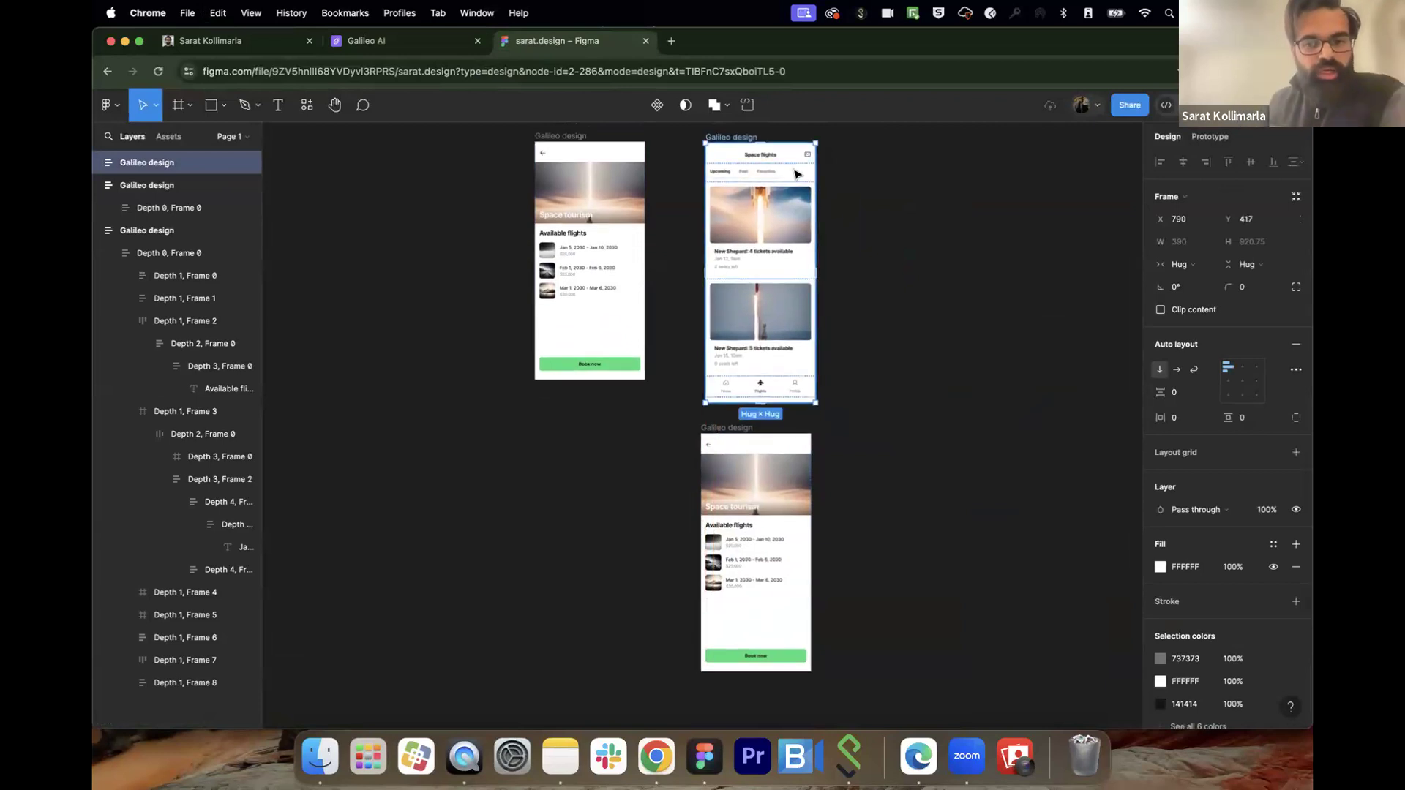
scroll(743, 367, "down", 1)
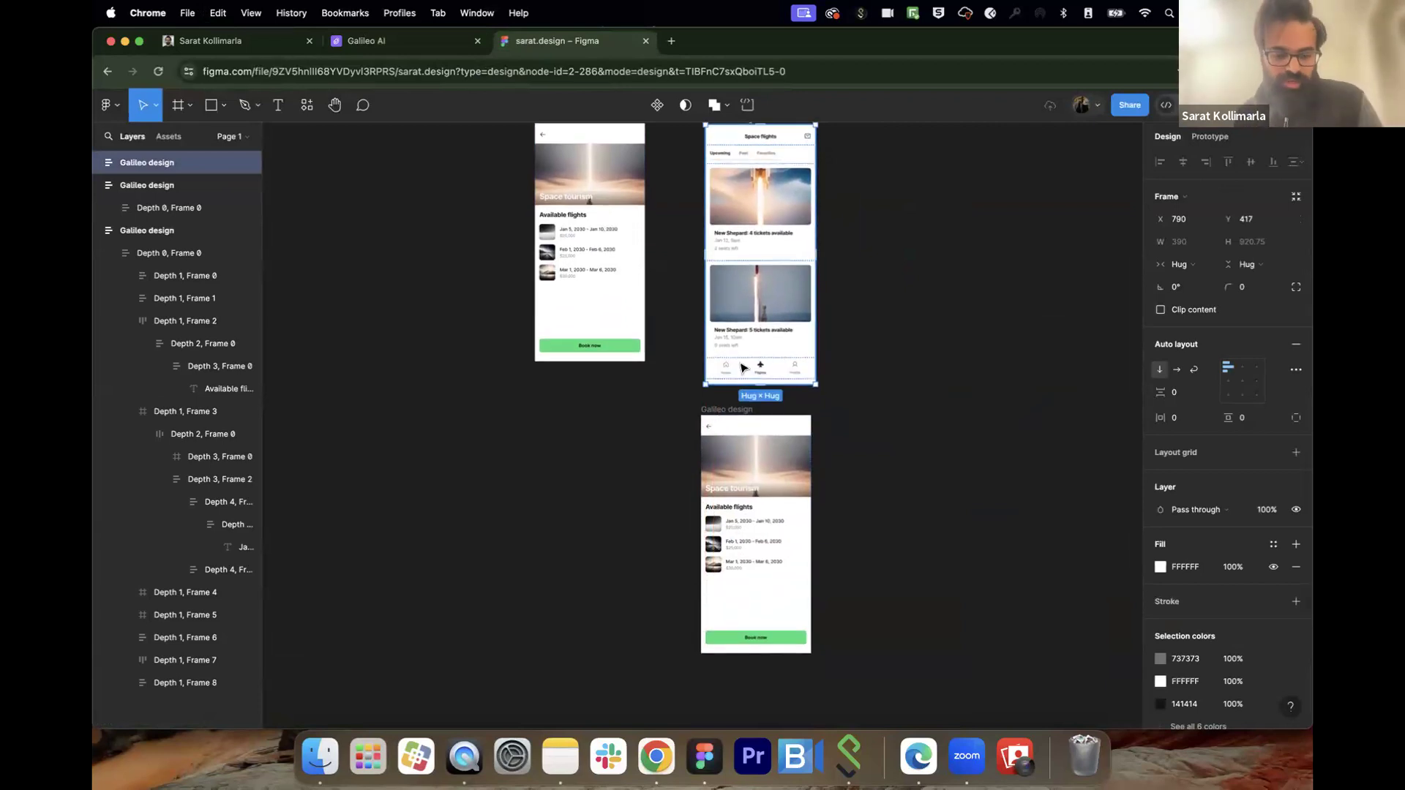
scroll(743, 367, "up", 5)
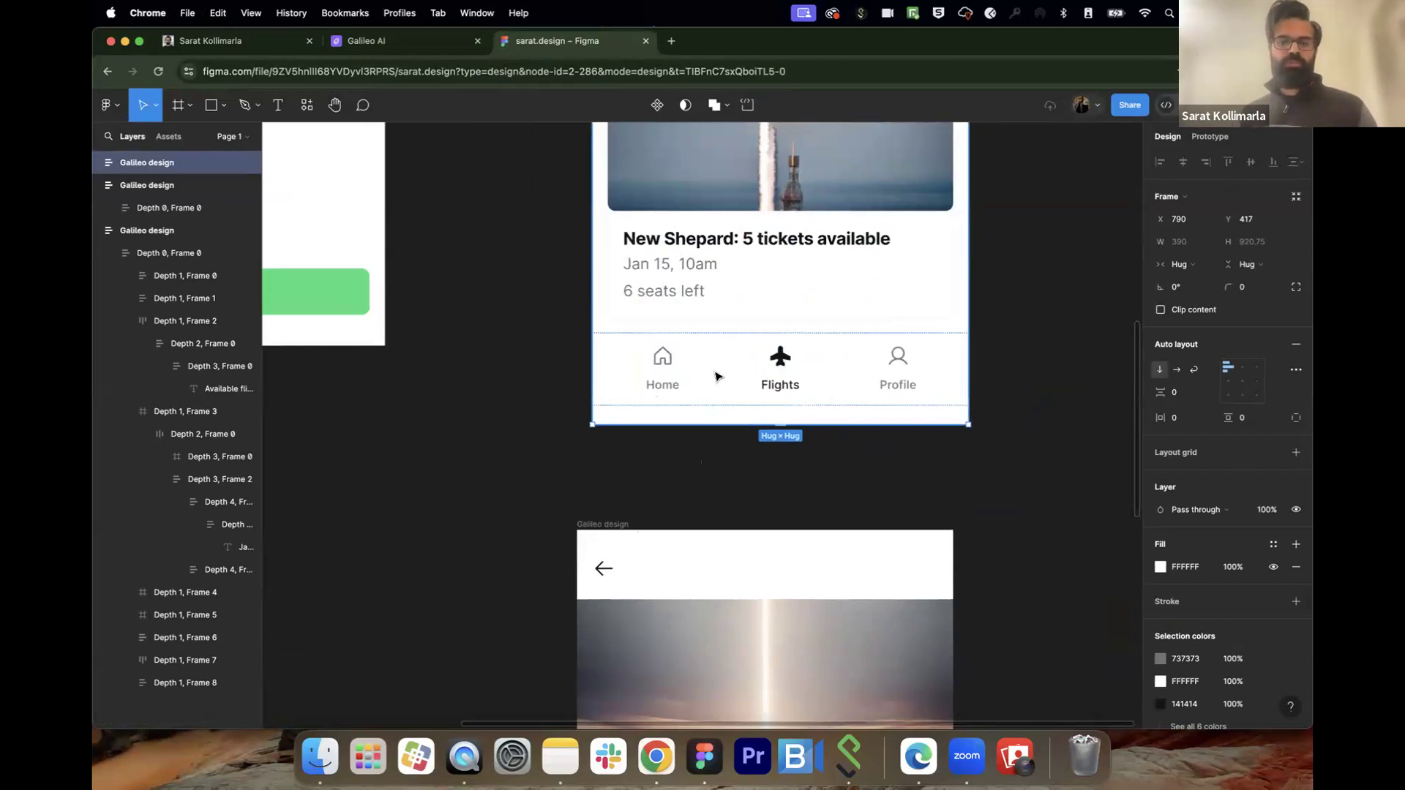
scroll(720, 377, "up", 10)
scroll(727, 375, "down", 10)
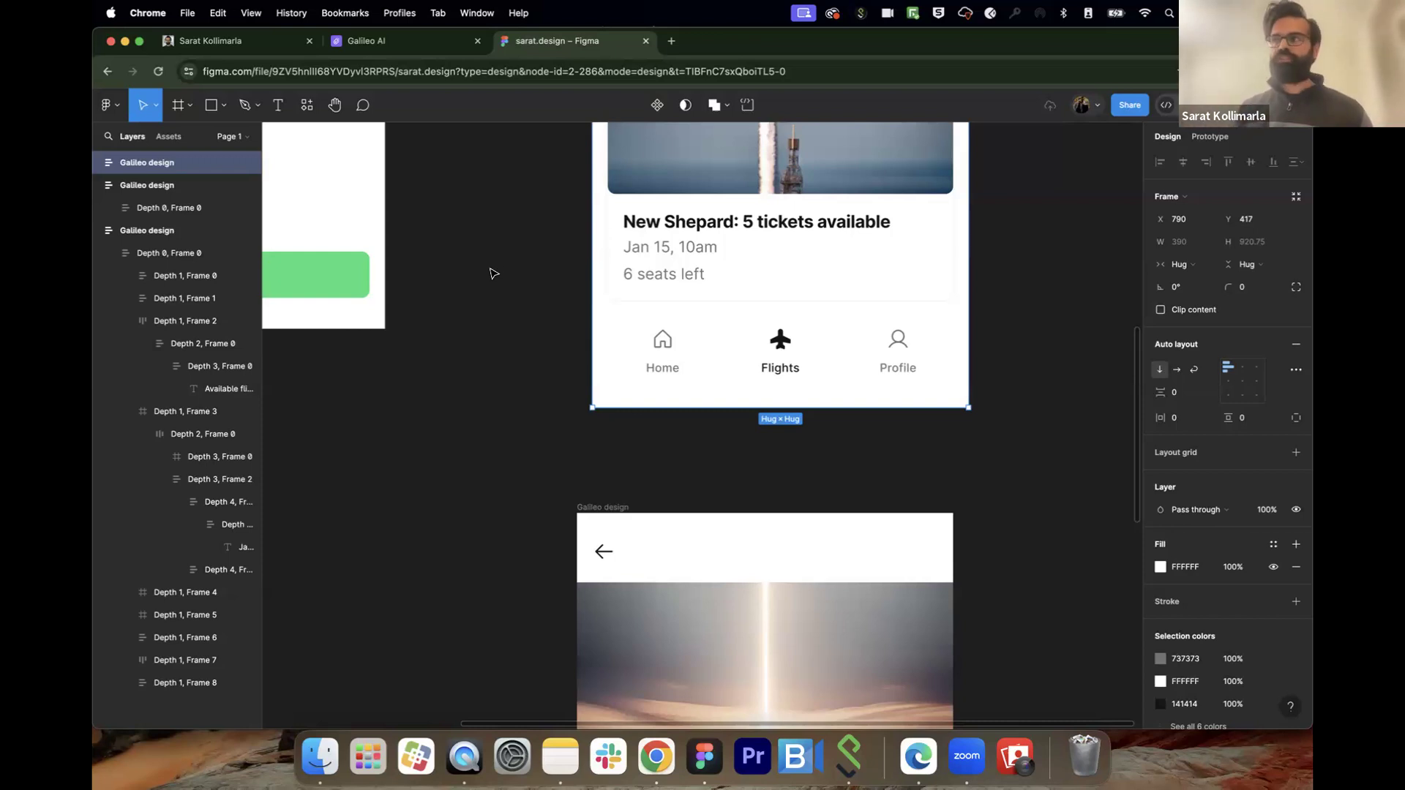
Step: Switch to the Figma desktop app and view the dark smart-home screens in Frame 1 and Frame 4
left_click(703, 756)
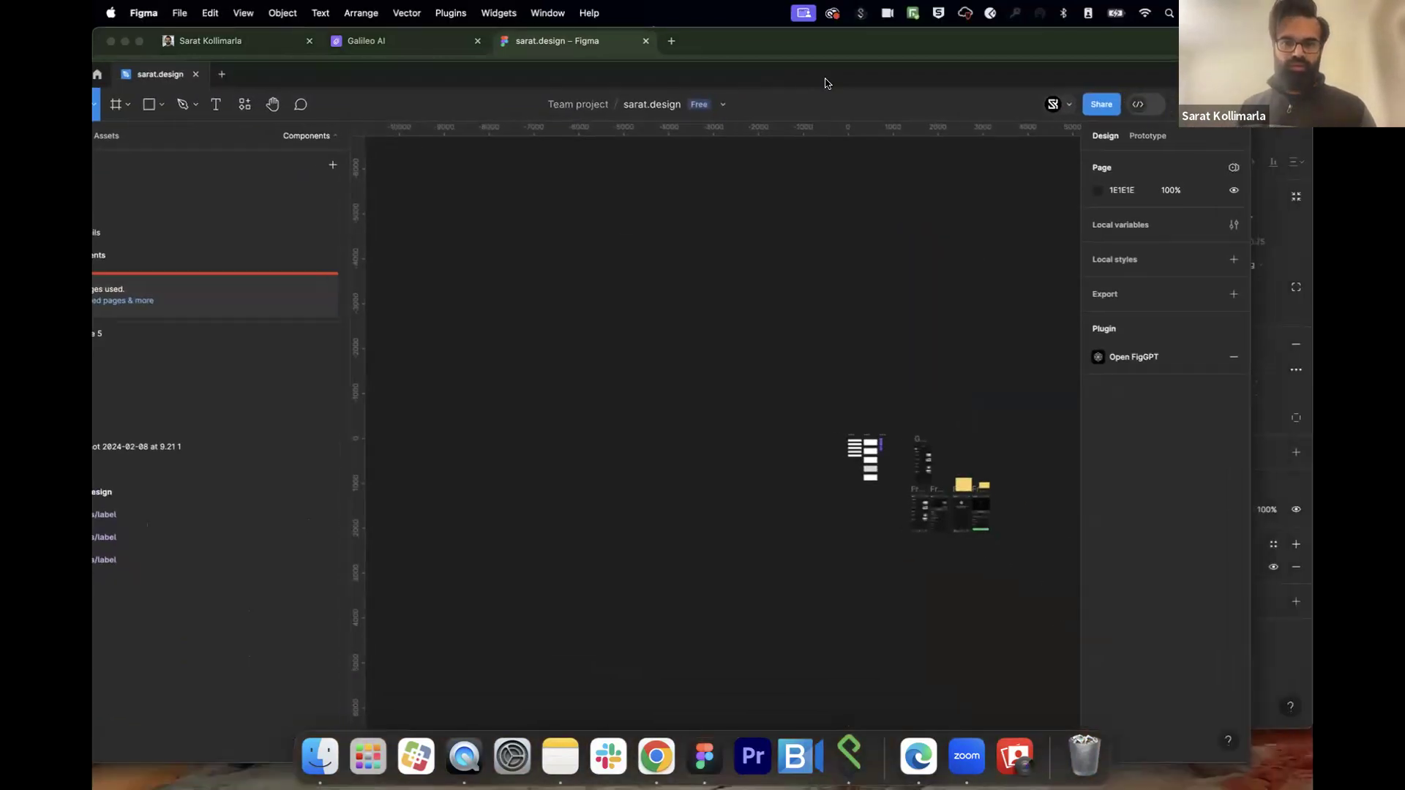
scroll(885, 524, "up", 10)
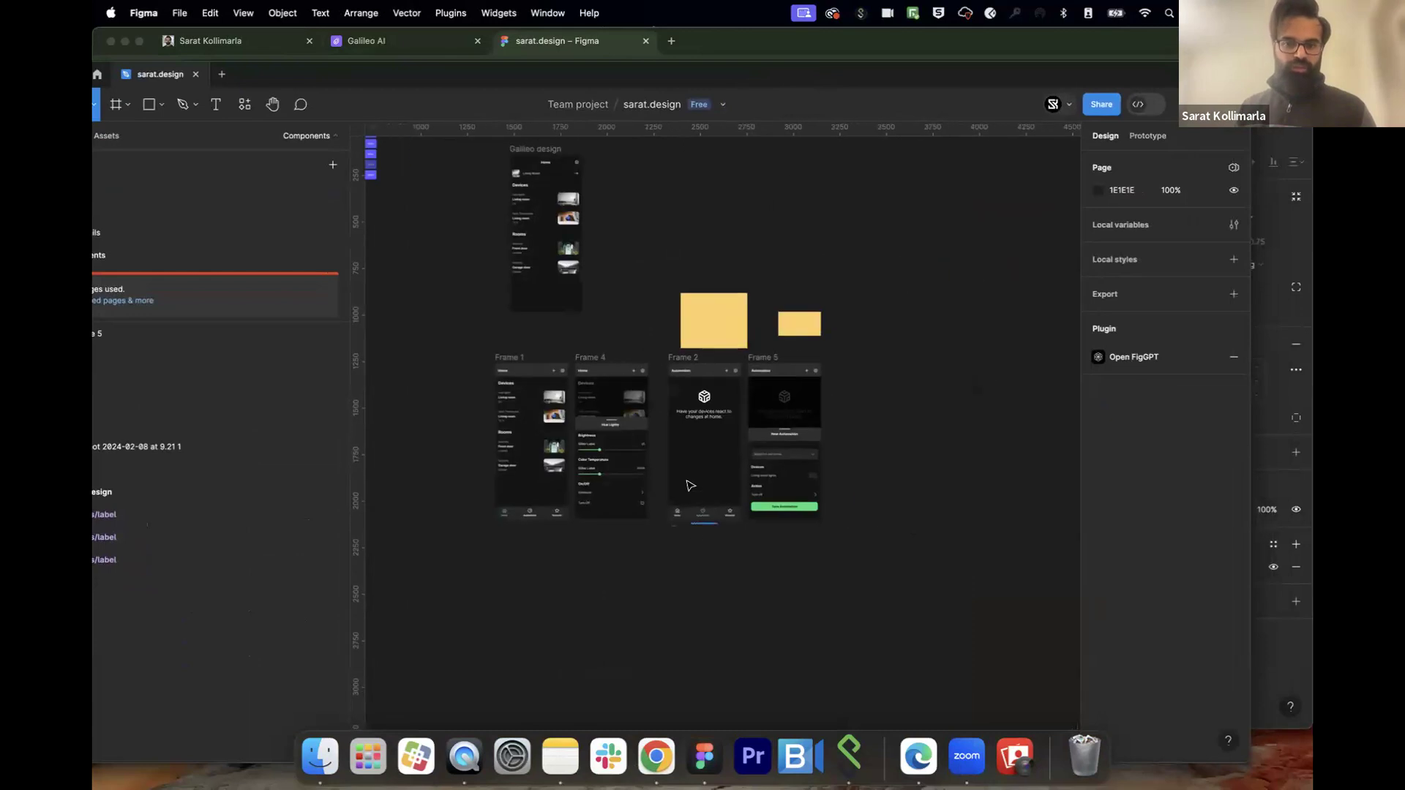
scroll(664, 276, "left", 5)
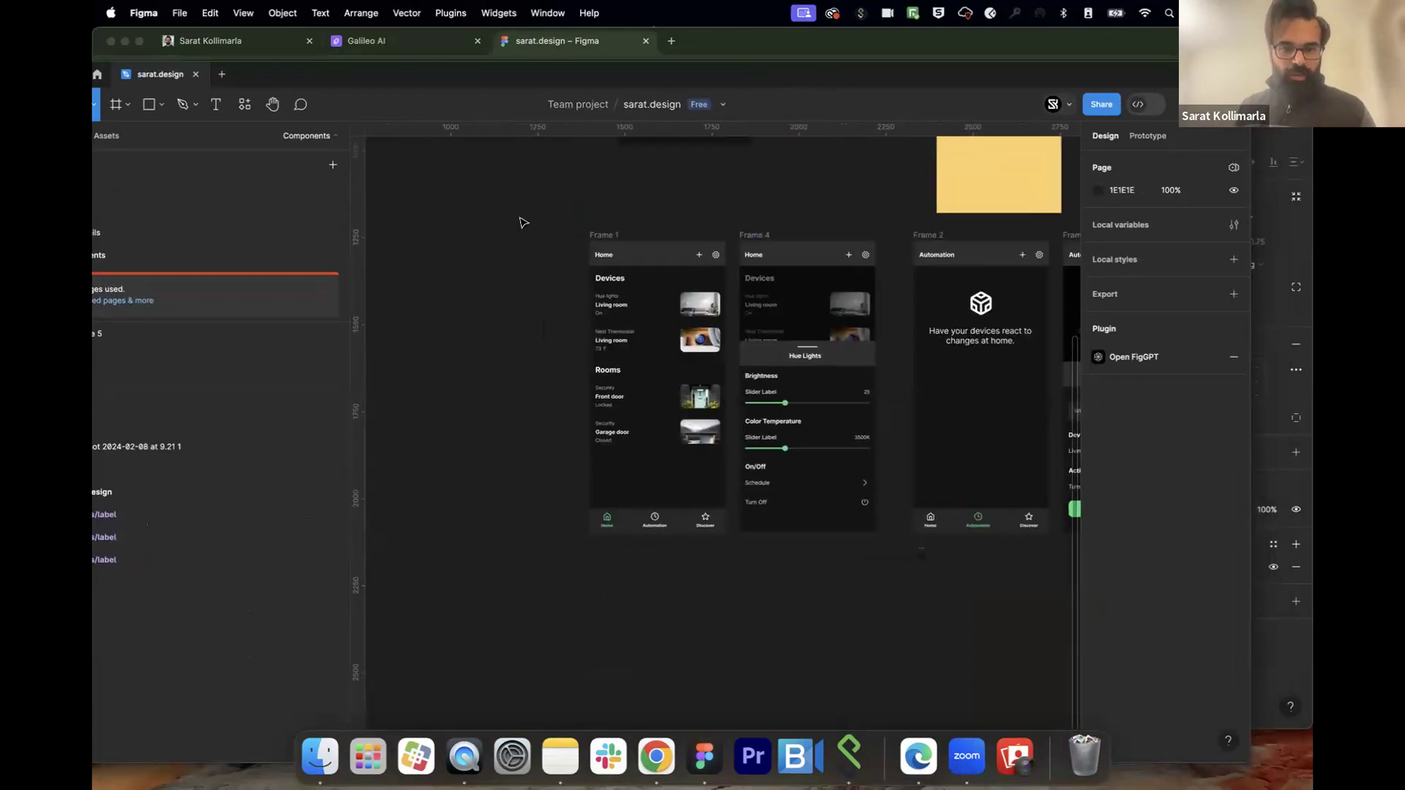
scroll(663, 342, "up", 3)
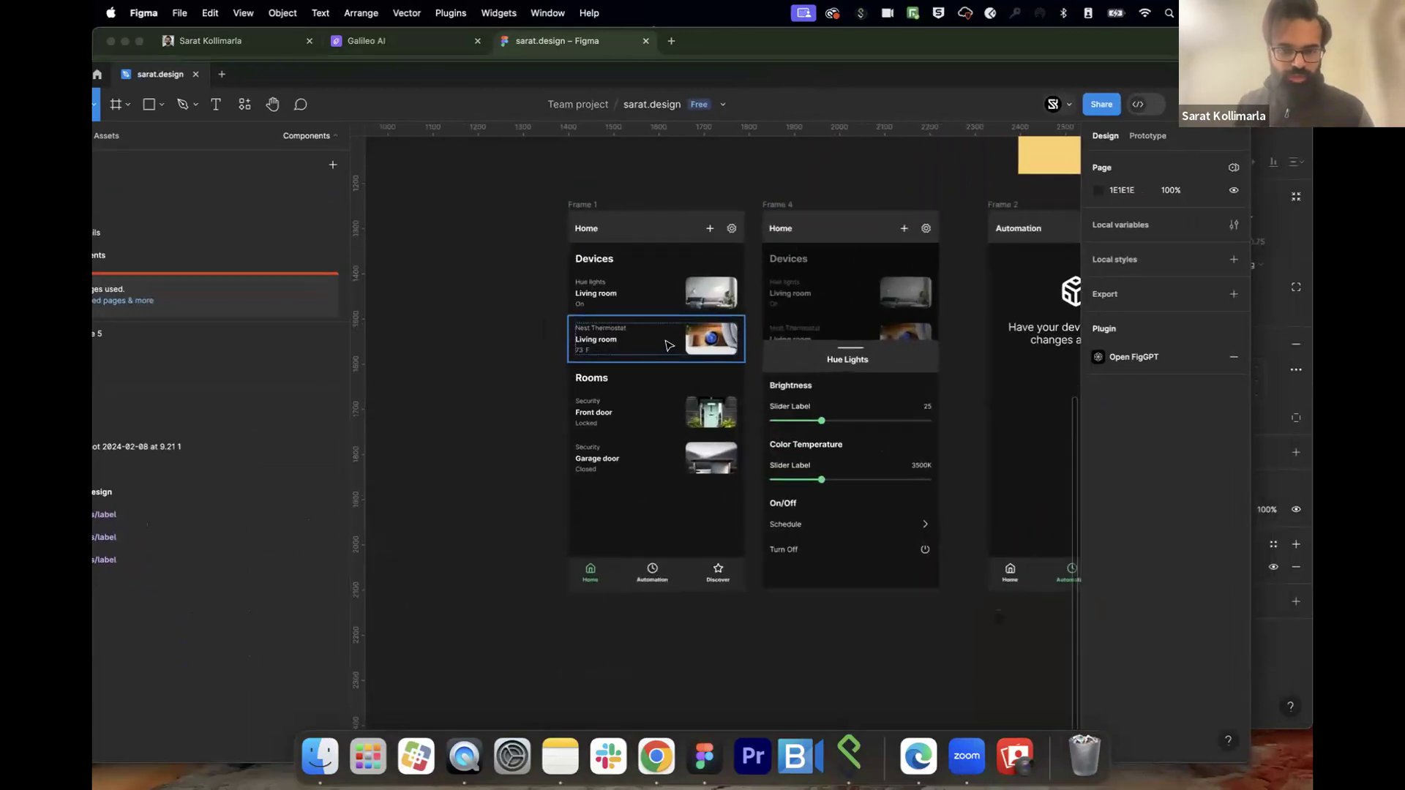
Step: Open a prototype preview of Frame 1 and move the preview window clear of the frame on the canvas
left_click(1171, 103)
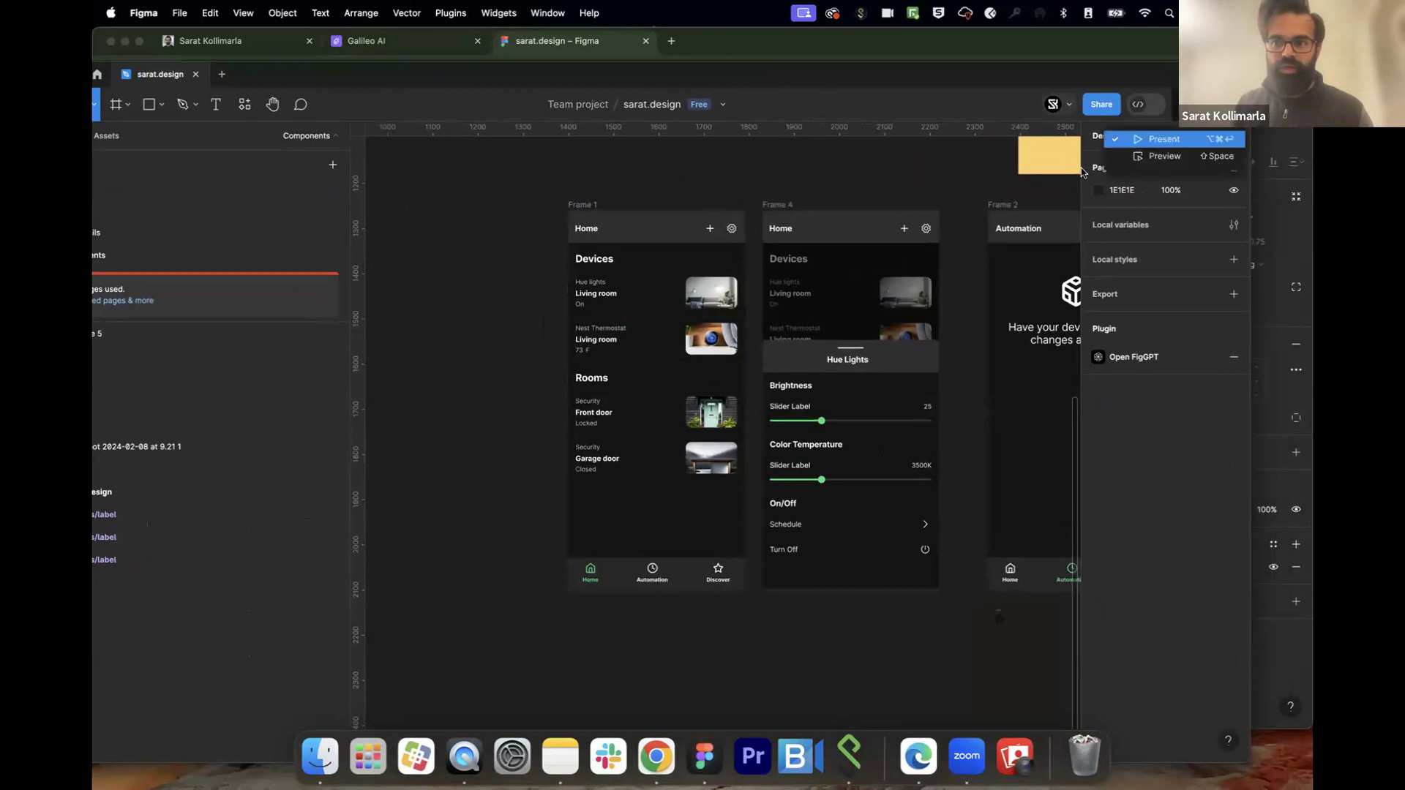
left_click(594, 206)
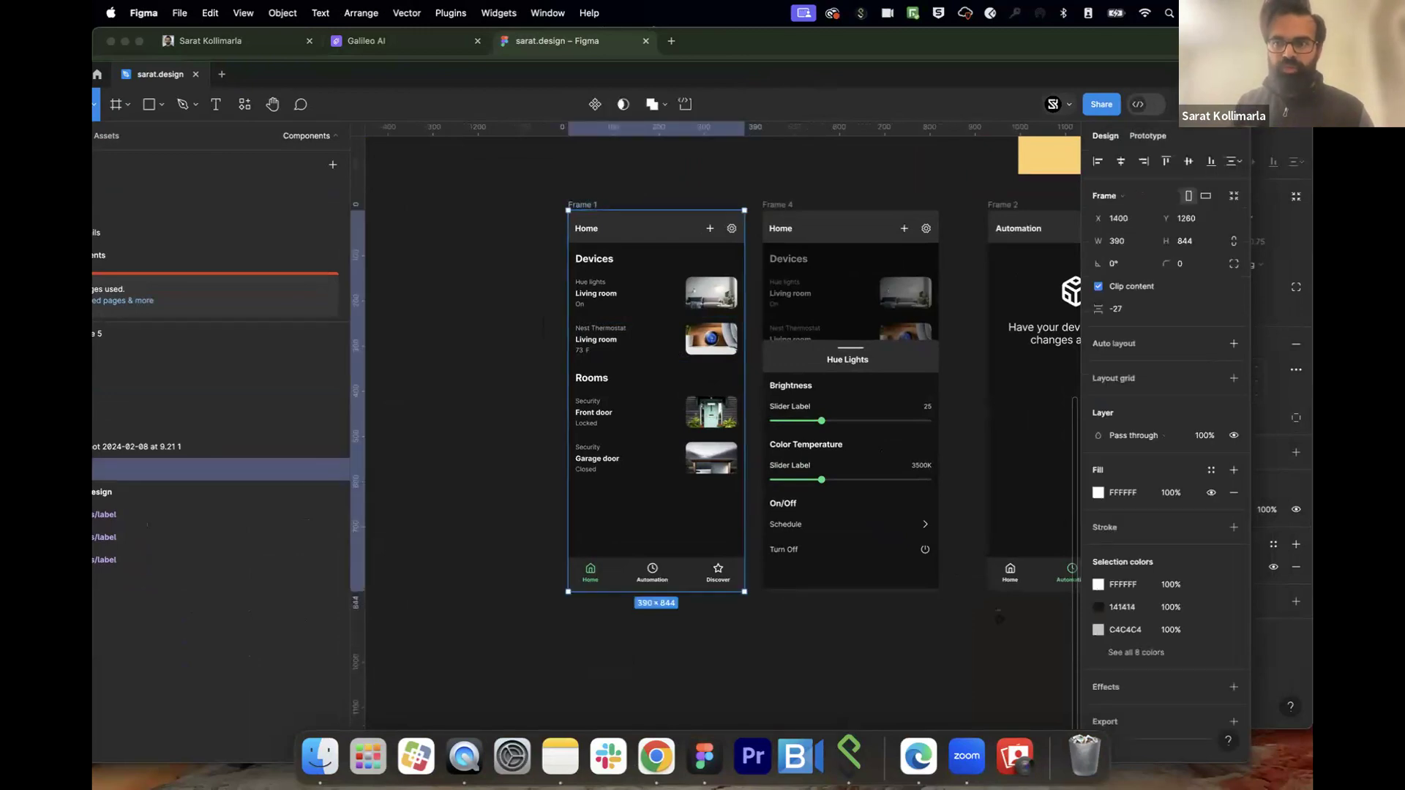
left_click(1160, 156)
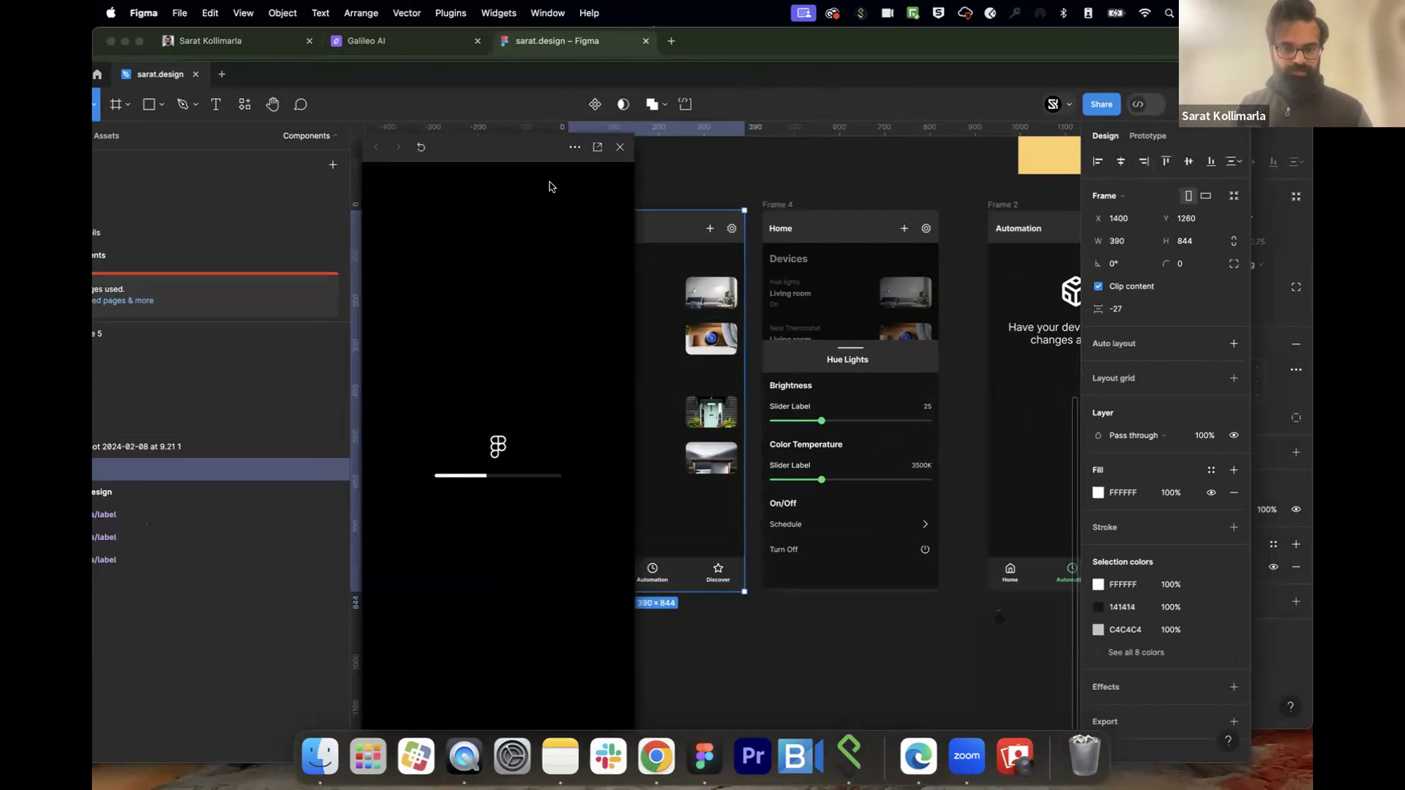
left_click_drag(480, 151, 393, 132)
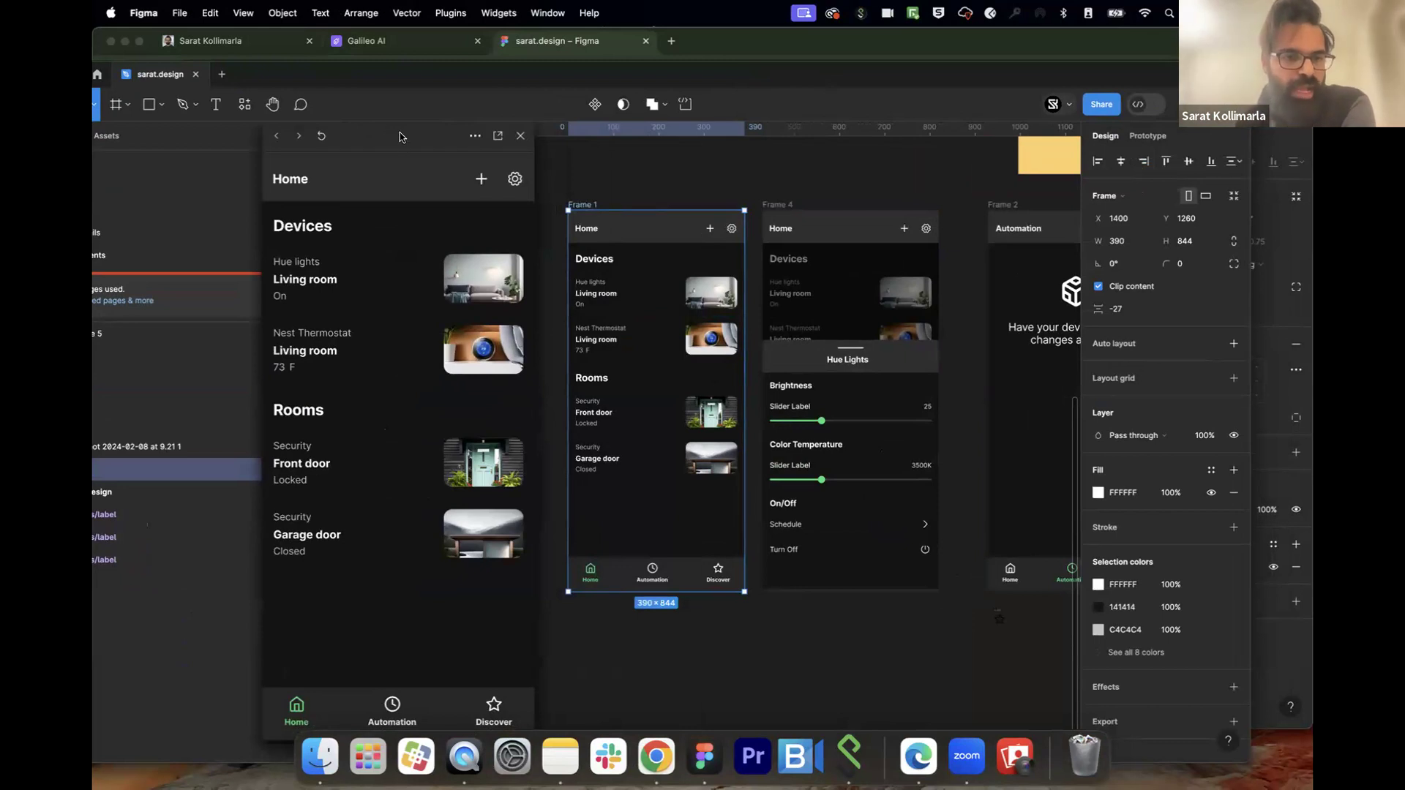
Step: Test the prototype's Hue Lights sheet and its Automation flow up to the New Automation sheet, and close the preview
left_click(288, 289)
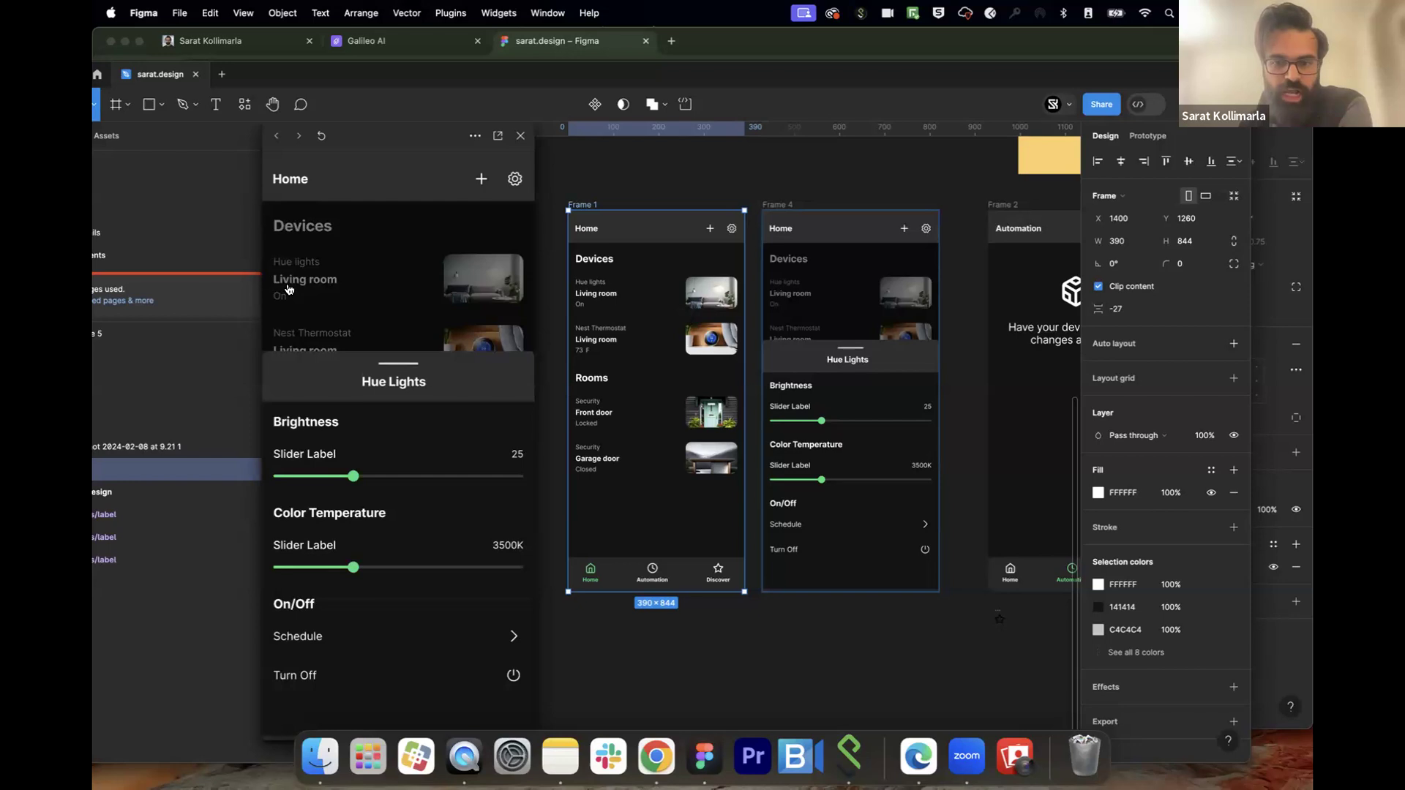
left_click(364, 291)
left_click(392, 711)
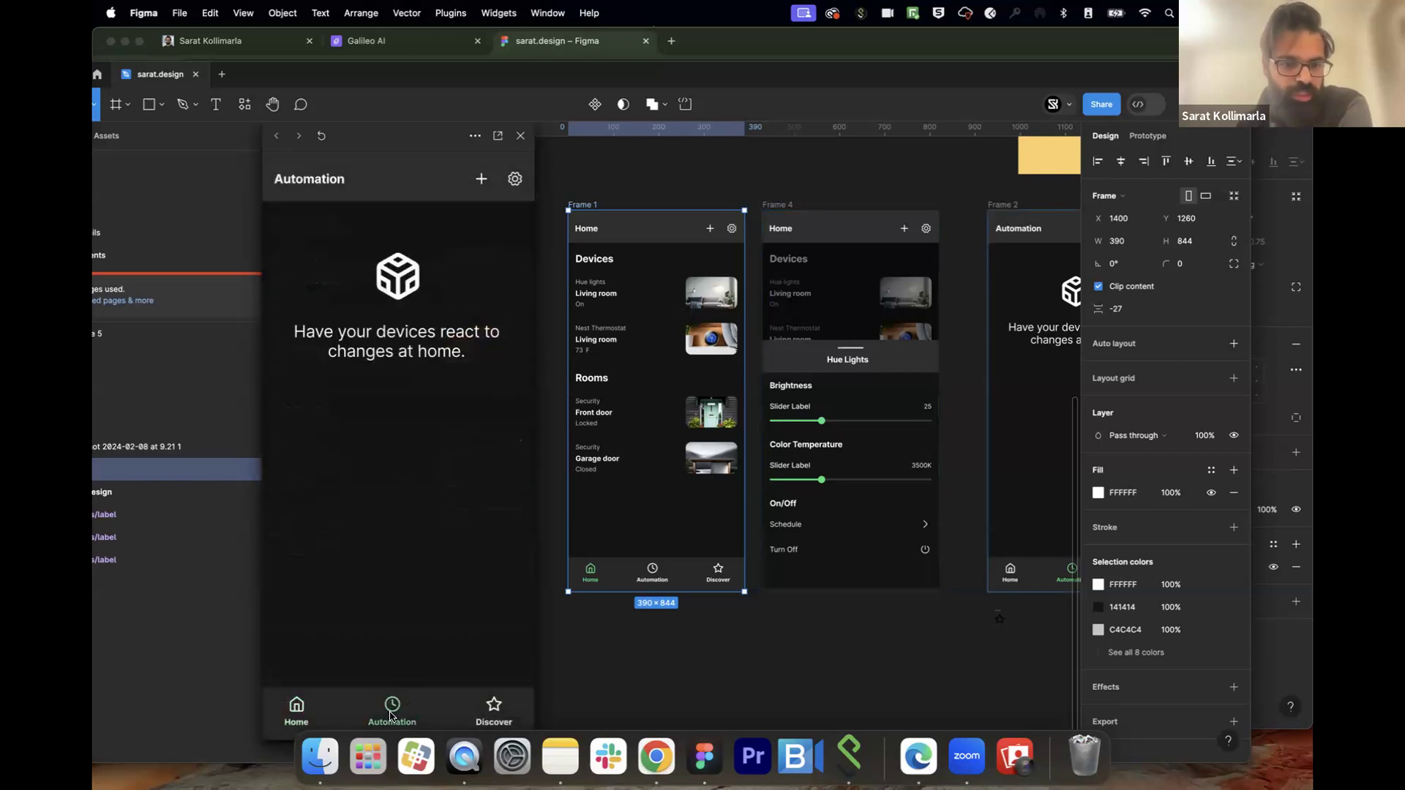
left_click(483, 178)
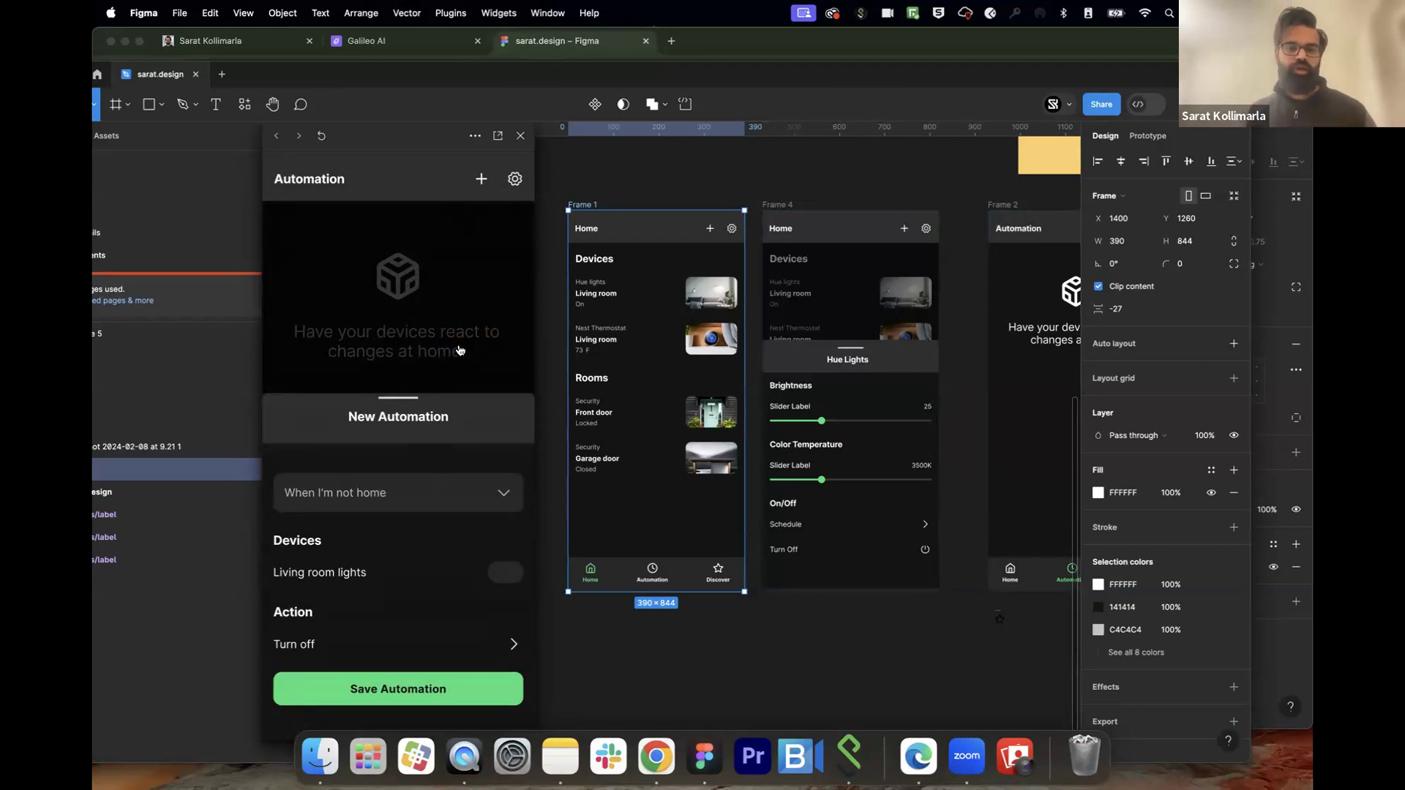
left_click(520, 136)
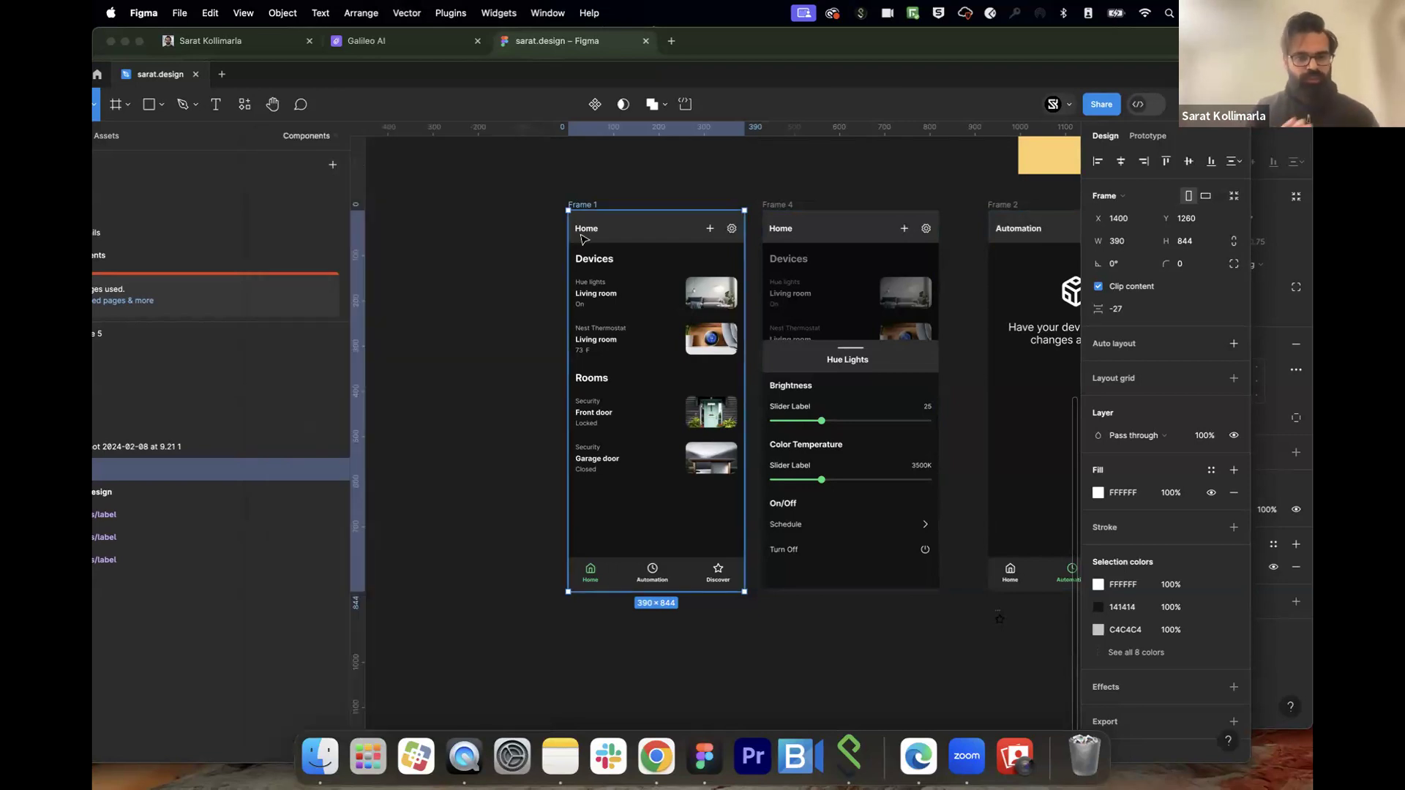
Step: Review the Space Flight Booking Screen variants in Galileo AI and the pasted screens in the Figma browser file
left_click(369, 42)
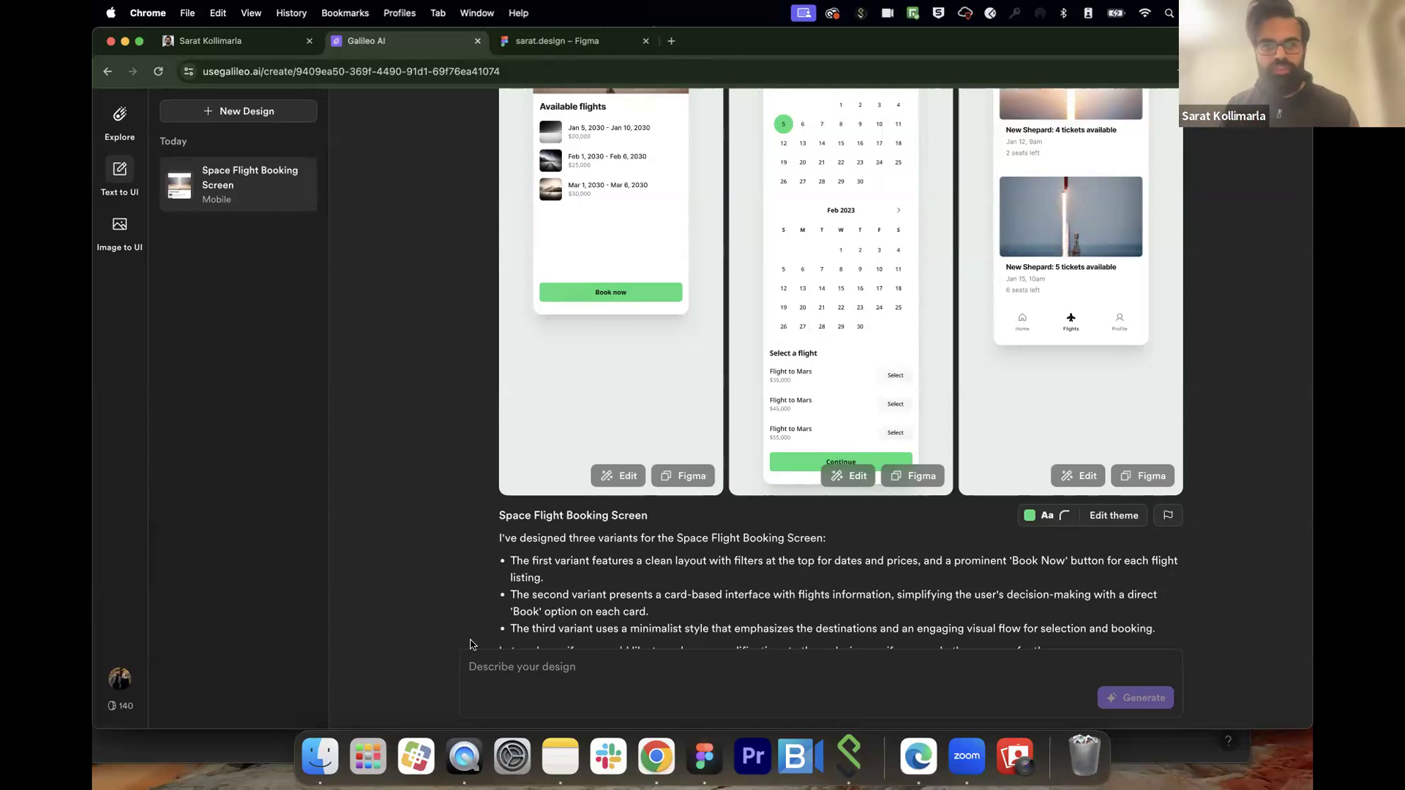
scroll(495, 589, "up", 3)
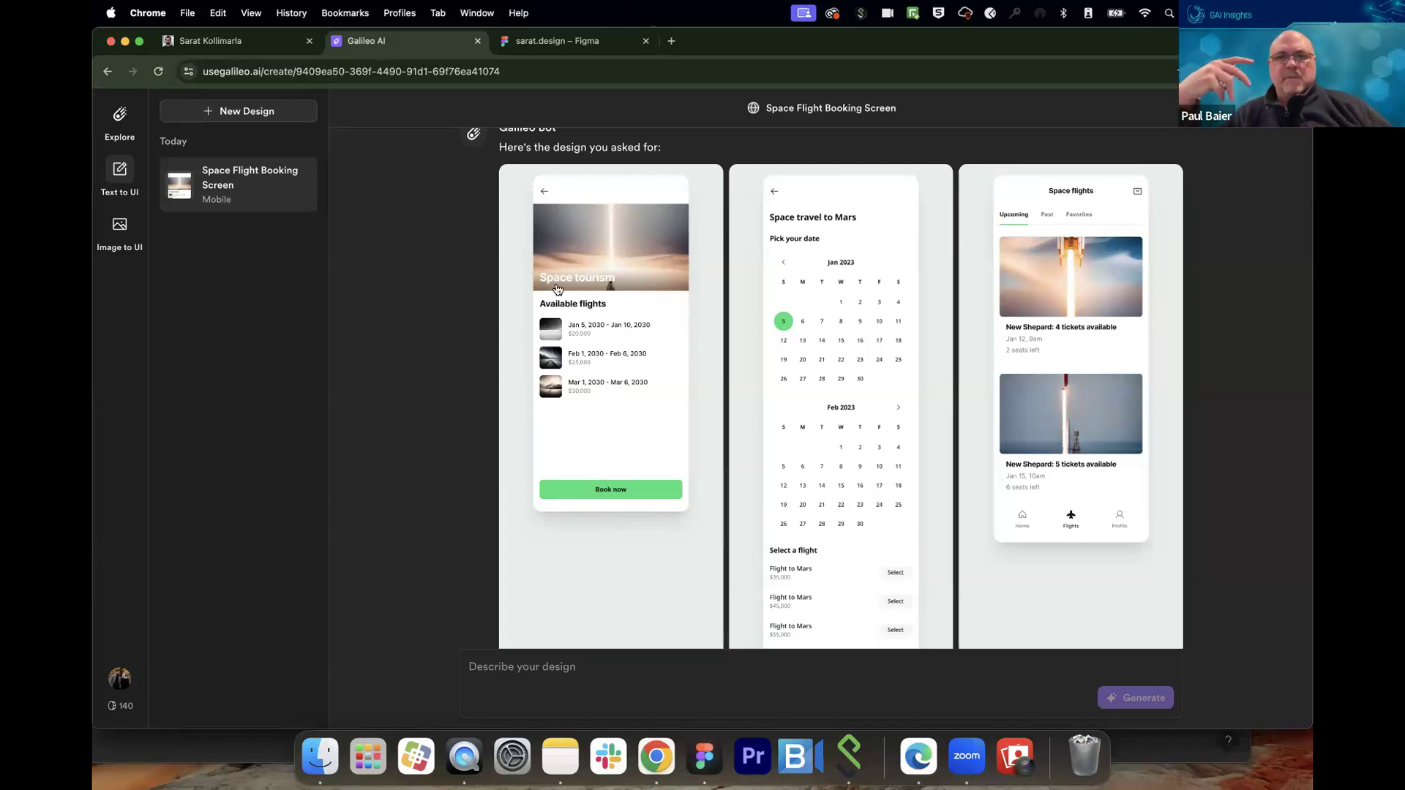
left_click(556, 41)
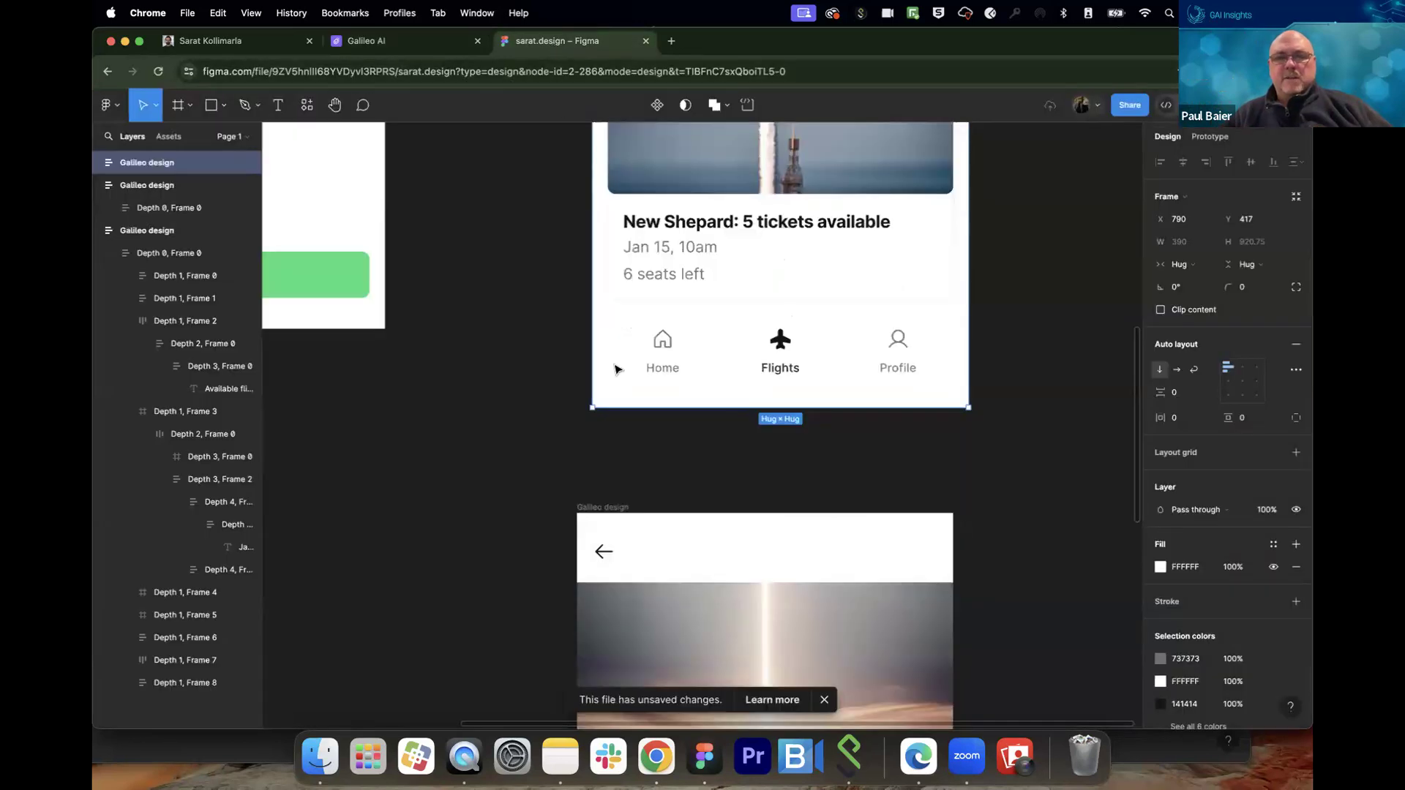
scroll(615, 368, "down", 8)
scroll(596, 323, "up", 4)
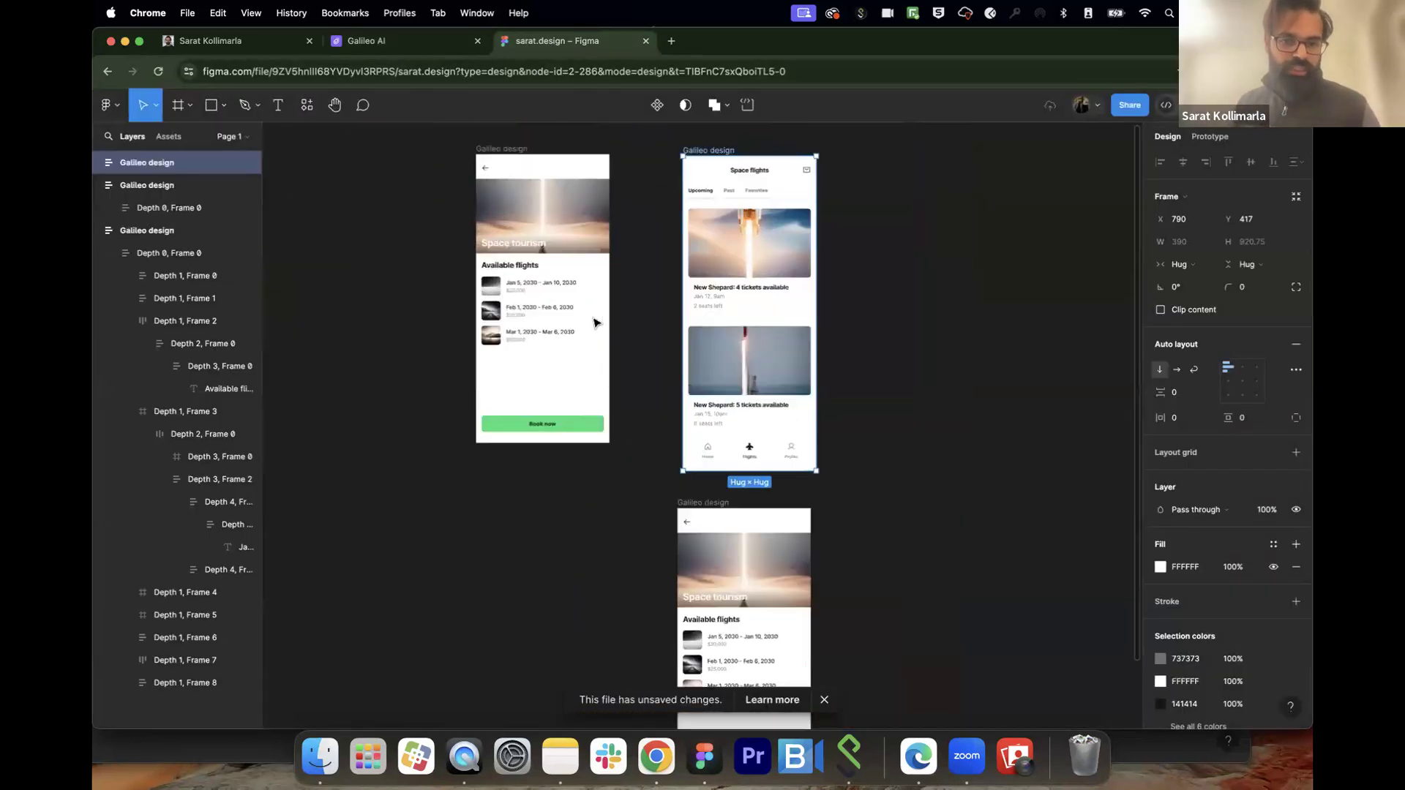
scroll(596, 323, "up", 2)
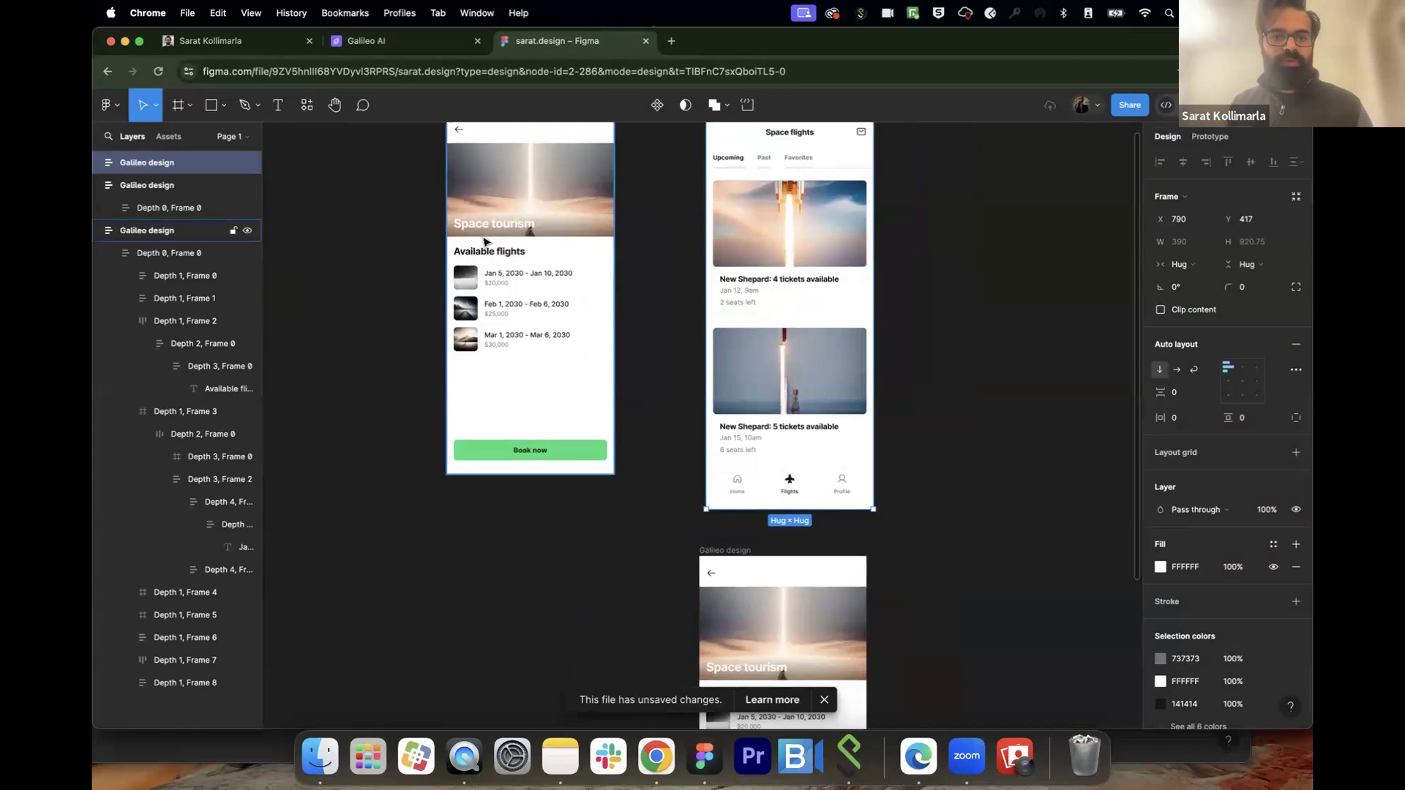
Step: Draw a blank white frame about 505 × 935 to the right of the Space flights screen
left_click_drag(934, 383, 796, 405)
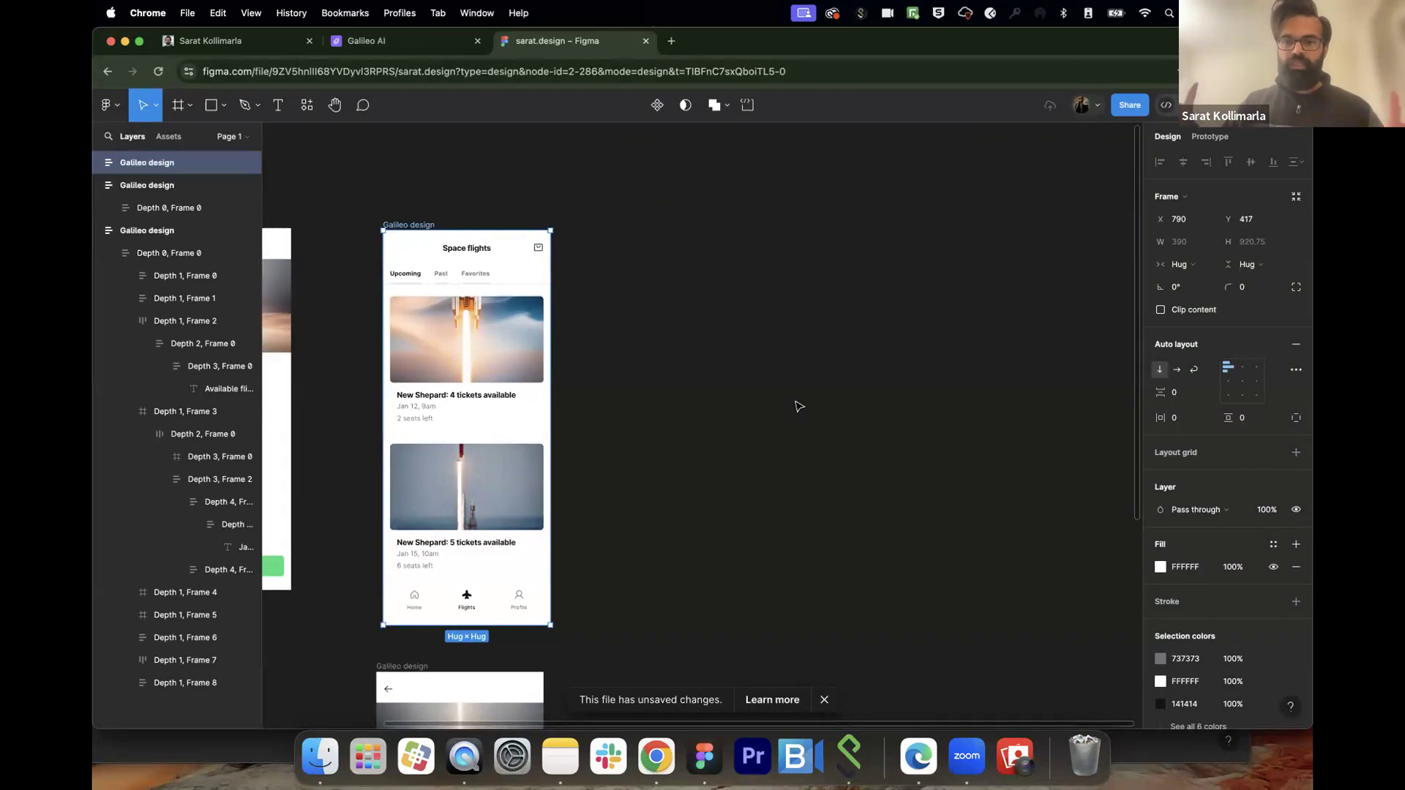
key("f")
mouse_move(751, 241)
left_mouse_down()
mouse_move(812, 423)
mouse_move(973, 565)
mouse_move(969, 642)
left_mouse_up()
left_click_drag(890, 473, 982, 476)
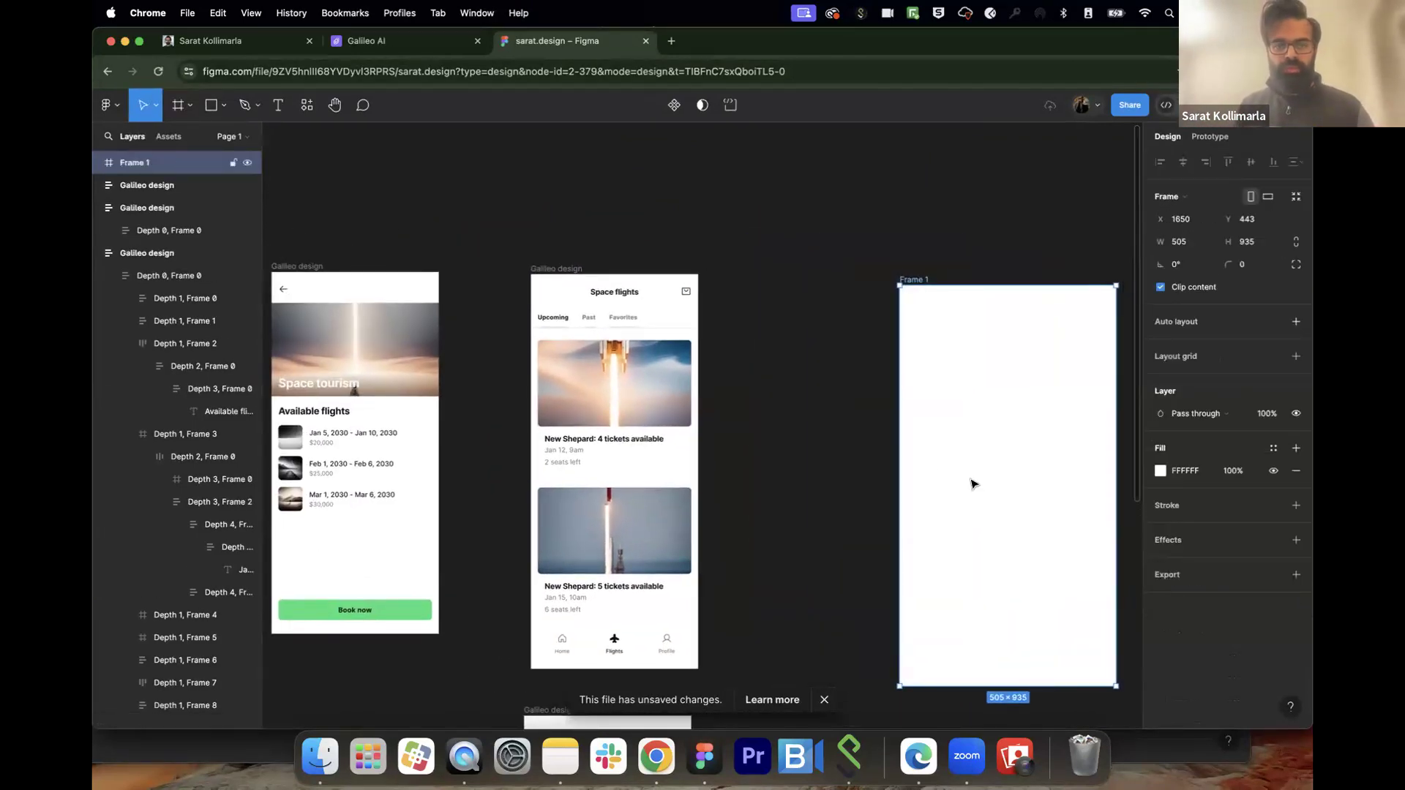
Step: Draw two grey placeholder rectangles near the top of Frame 1: a wide banner and a small box above its left end
key("r")
mouse_move(917, 300)
left_mouse_down()
mouse_move(966, 322)
mouse_move(956, 313)
mouse_move(966, 389)
mouse_move(1102, 423)
left_mouse_up()
key("r")
scroll(1013, 477, "down", 3)
key("r")
Step: Add the text "Available fliufhrt" below the wide placeholder rectangle in Frame 1
key("t")
left_click(868, 345)
type("Av")
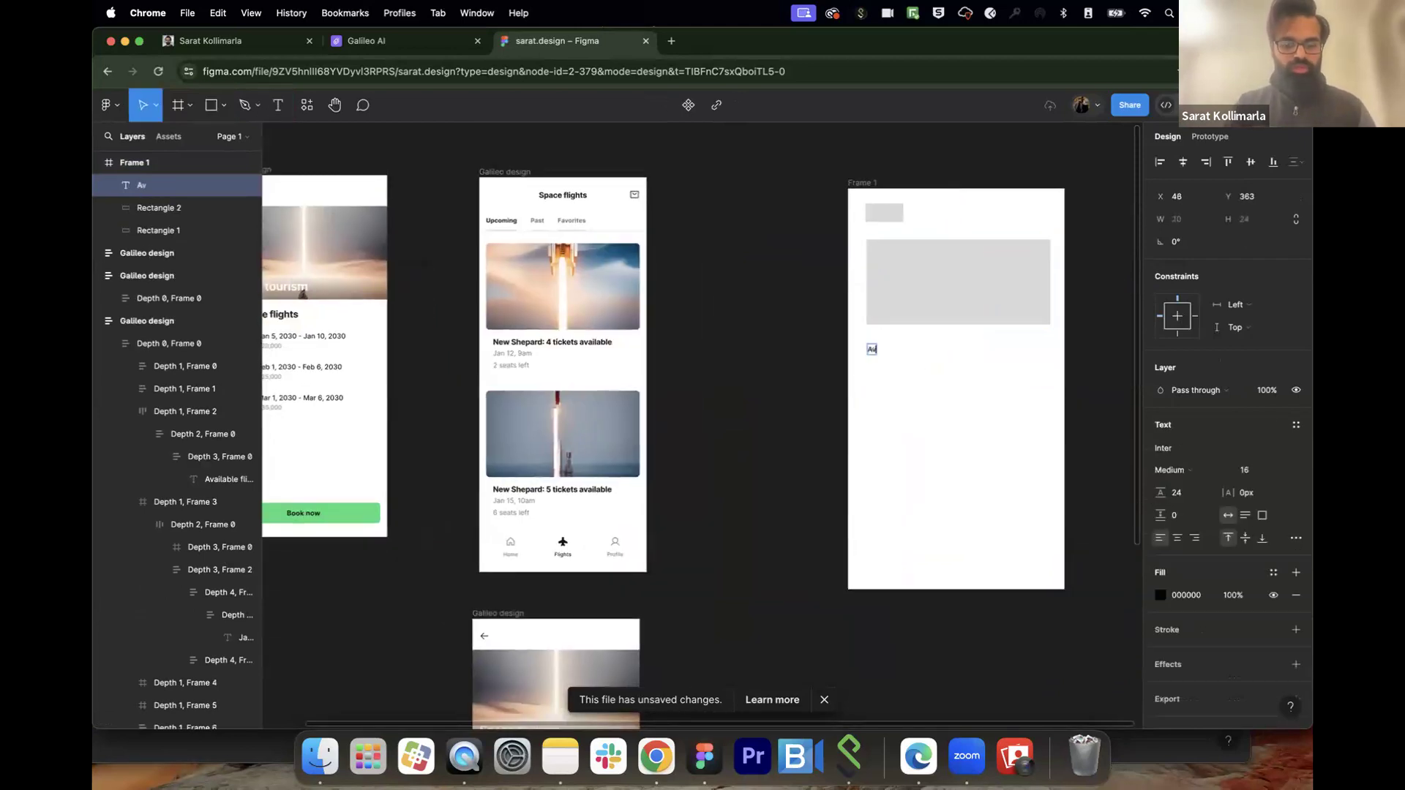
type("ailable fliufhrt")
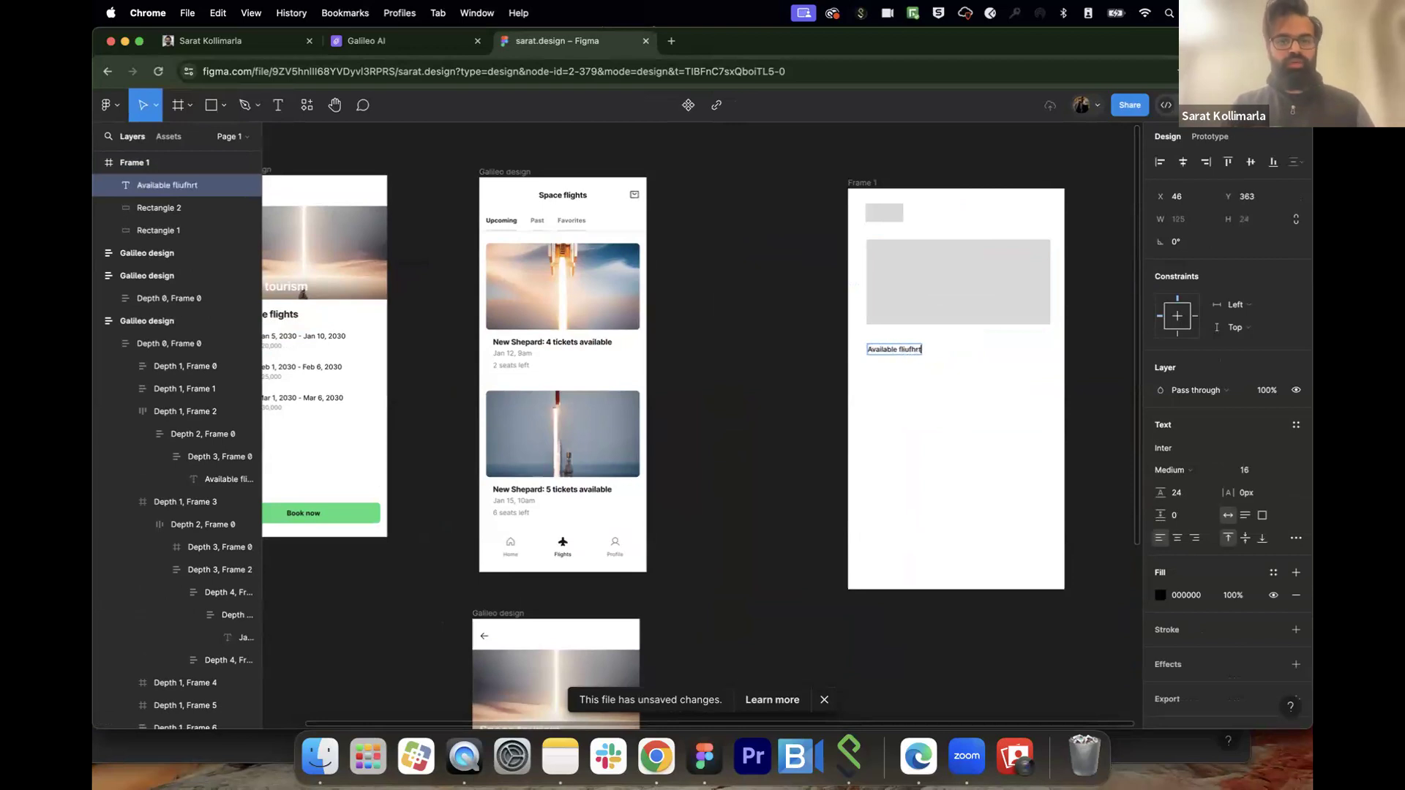
key("Escape")
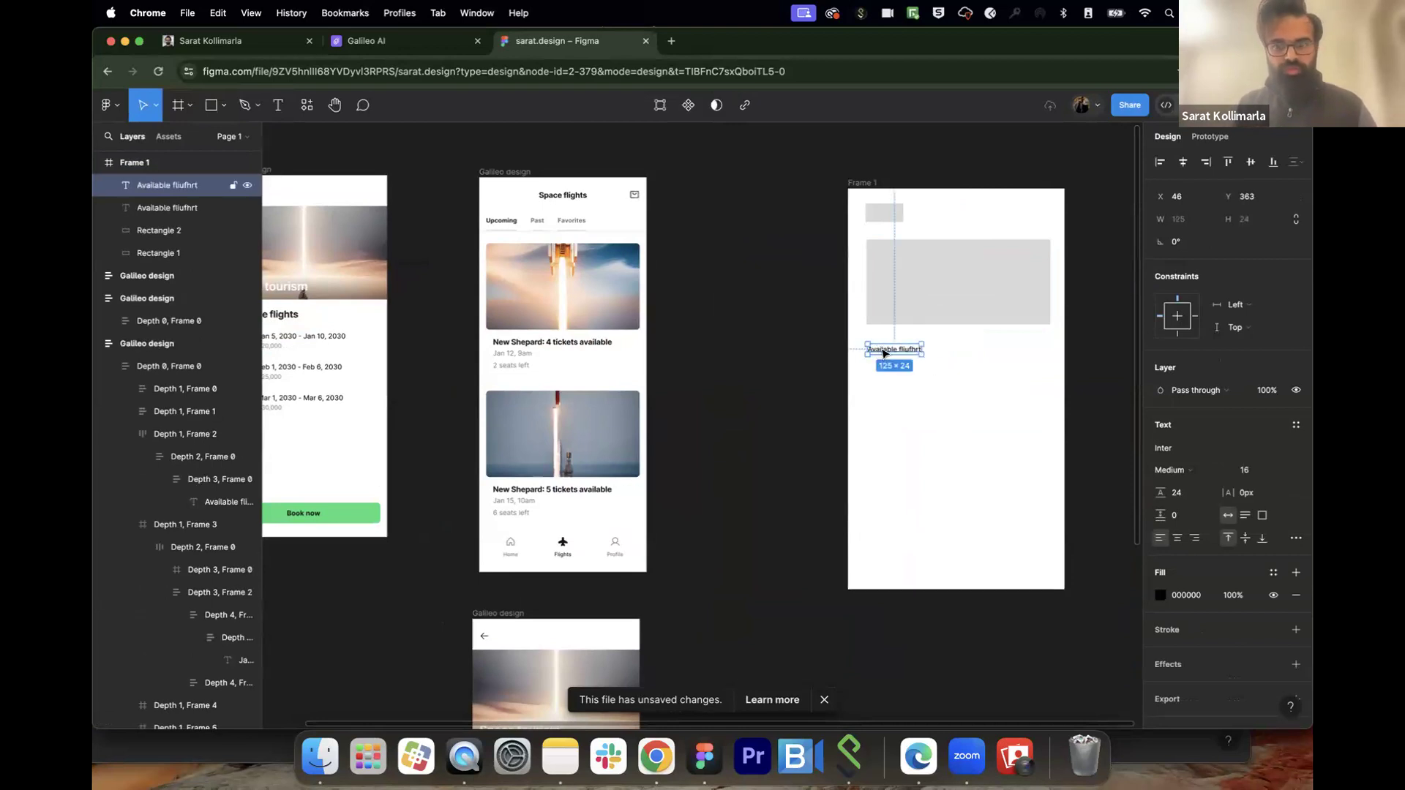
Step: Duplicate the text below itself with a slight indent and change the copy to "Flight detials"
left_click_drag(878, 352, 886, 385)
double_click(887, 383)
type("Flight detials")
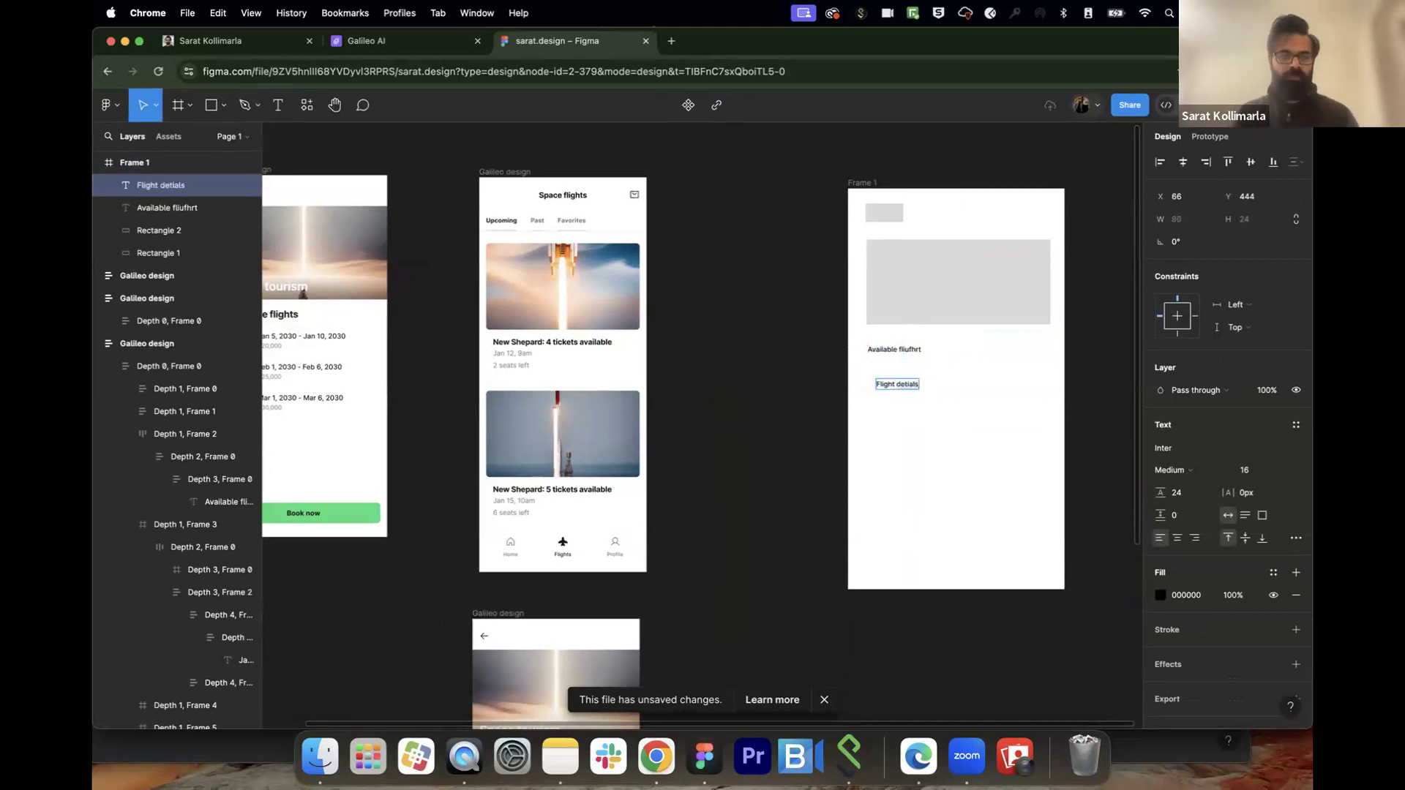
key("Escape")
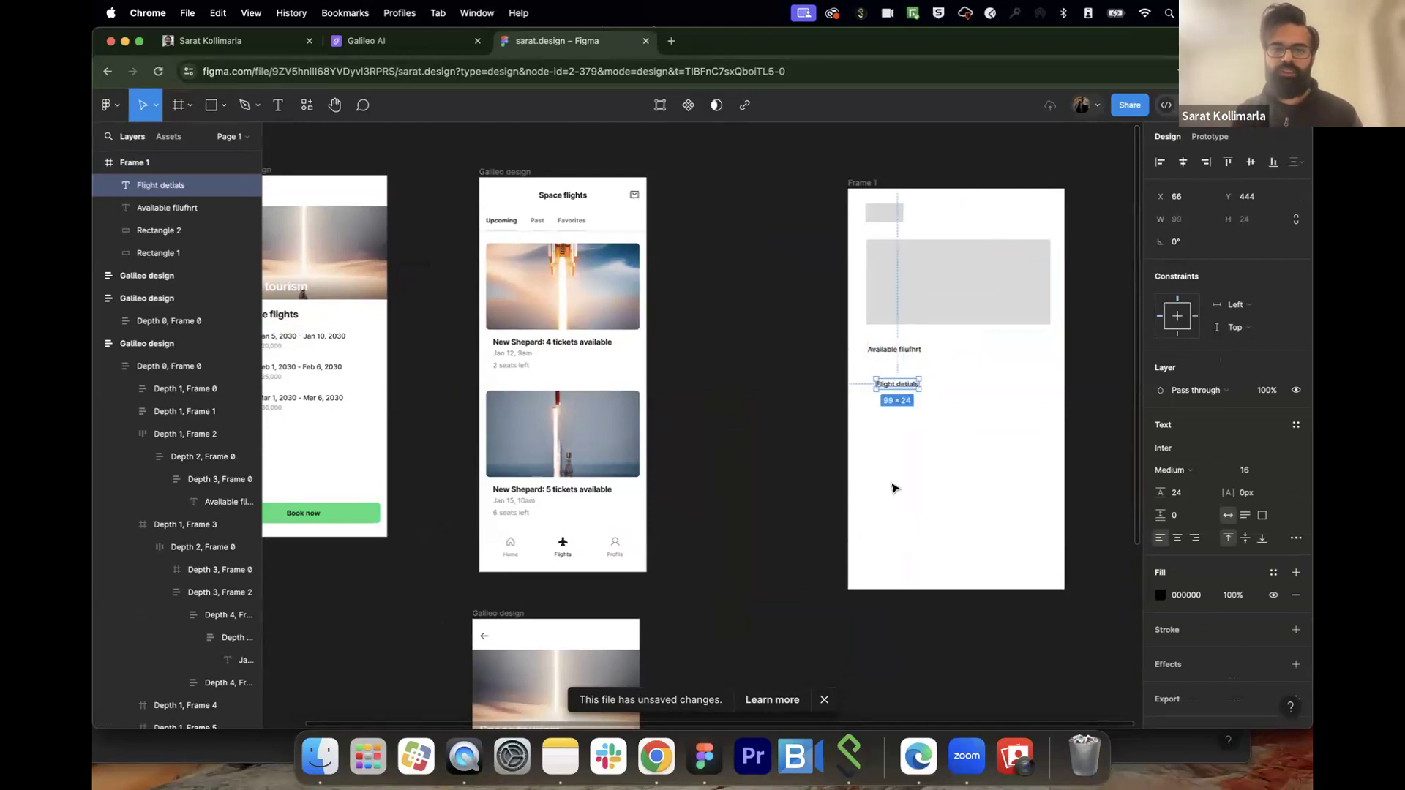
Step: Compare the hand-drawn wireframe in Frame 1 with the generated Space tourism and Space flights screens
left_click_drag(947, 502, 845, 436)
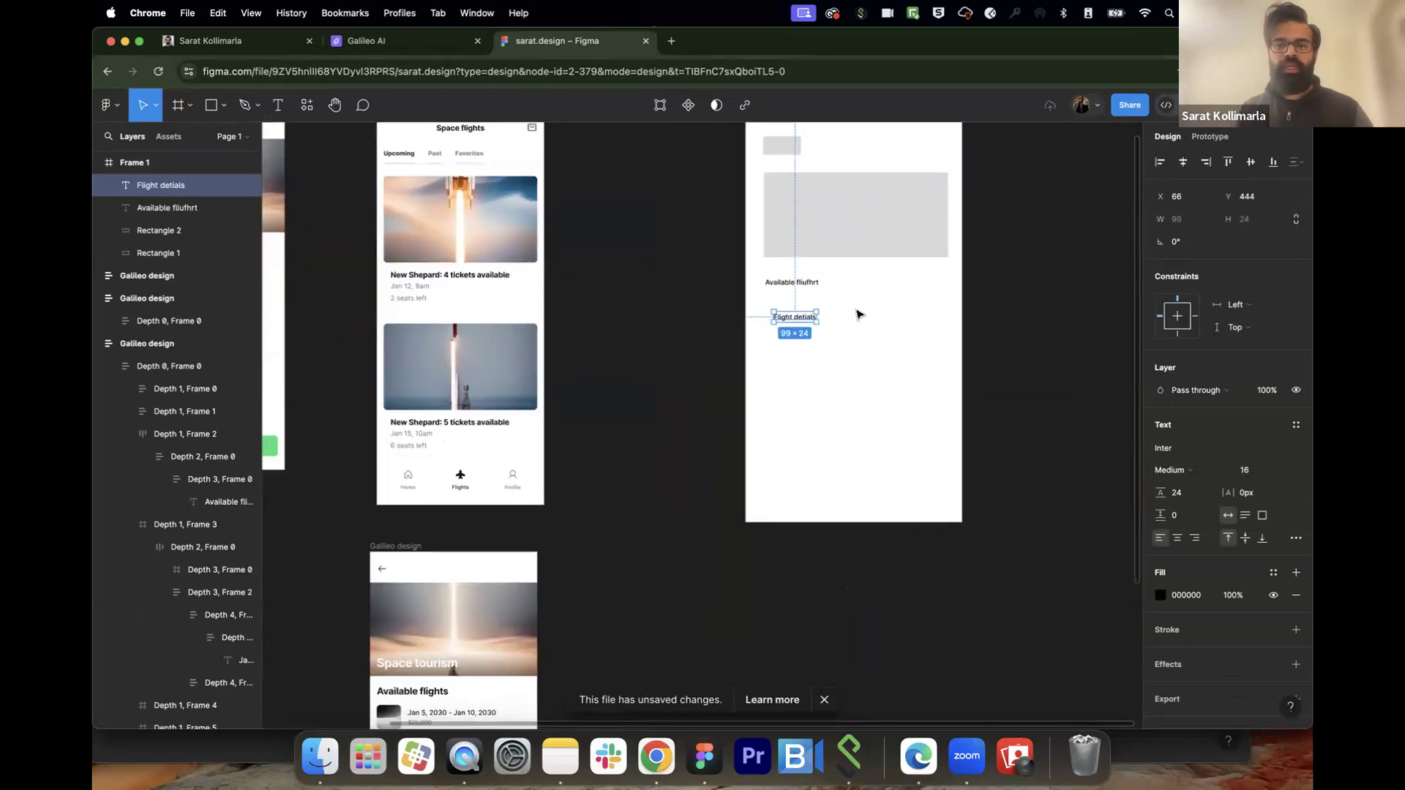
left_click_drag(858, 315, 869, 521)
scroll(868, 439, "up", 3)
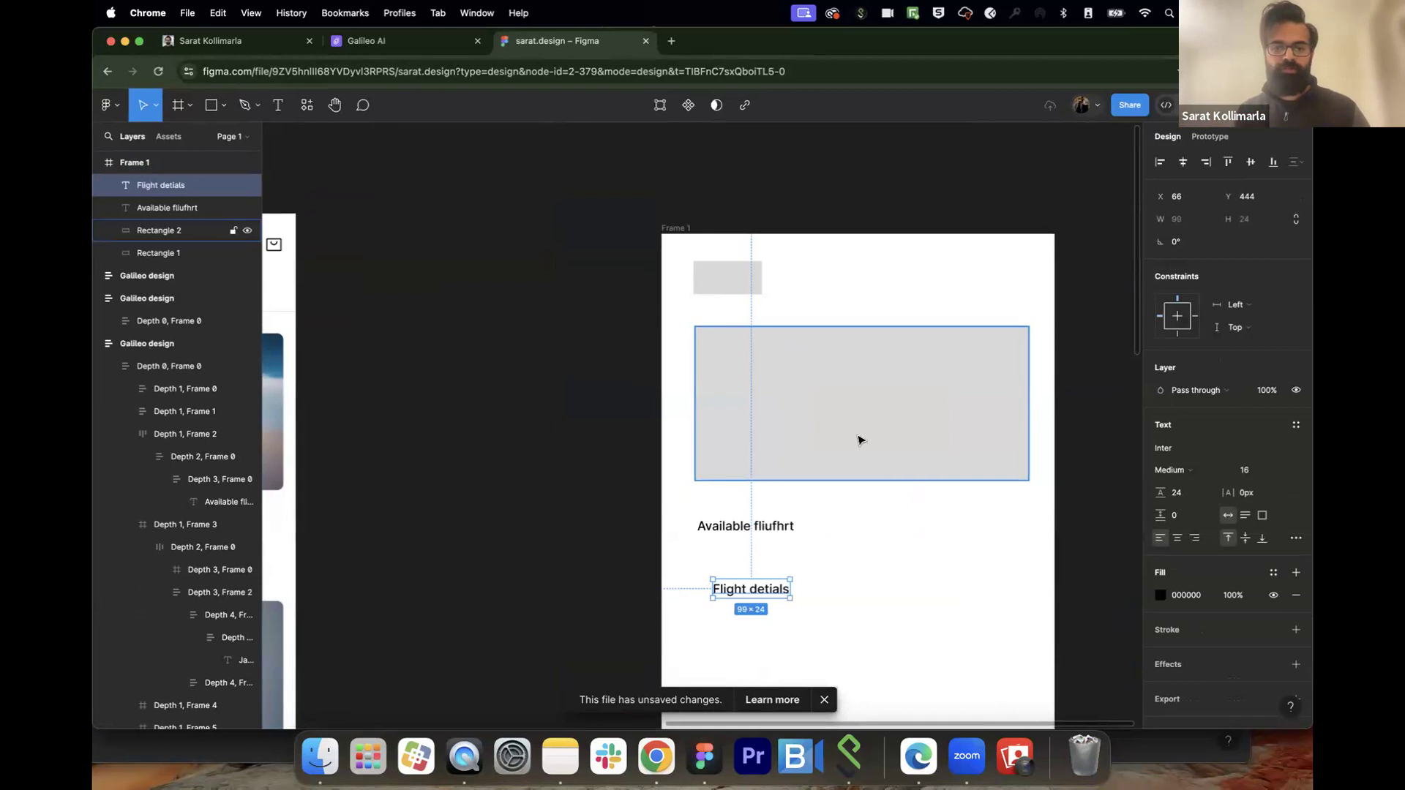
scroll(859, 439, "down", 5)
scroll(622, 352, "left", 3)
scroll(622, 353, "down", 2)
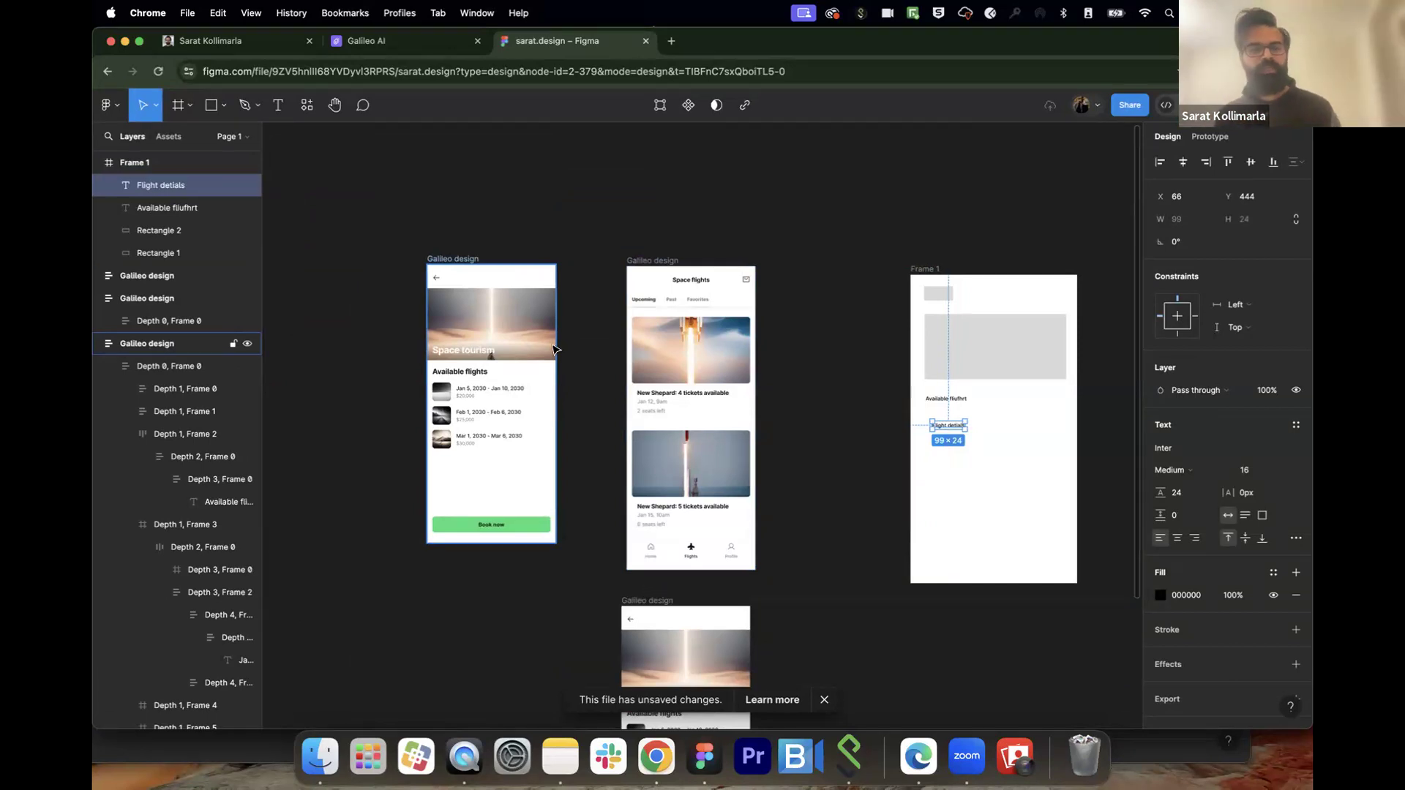
scroll(553, 349, "up", 3)
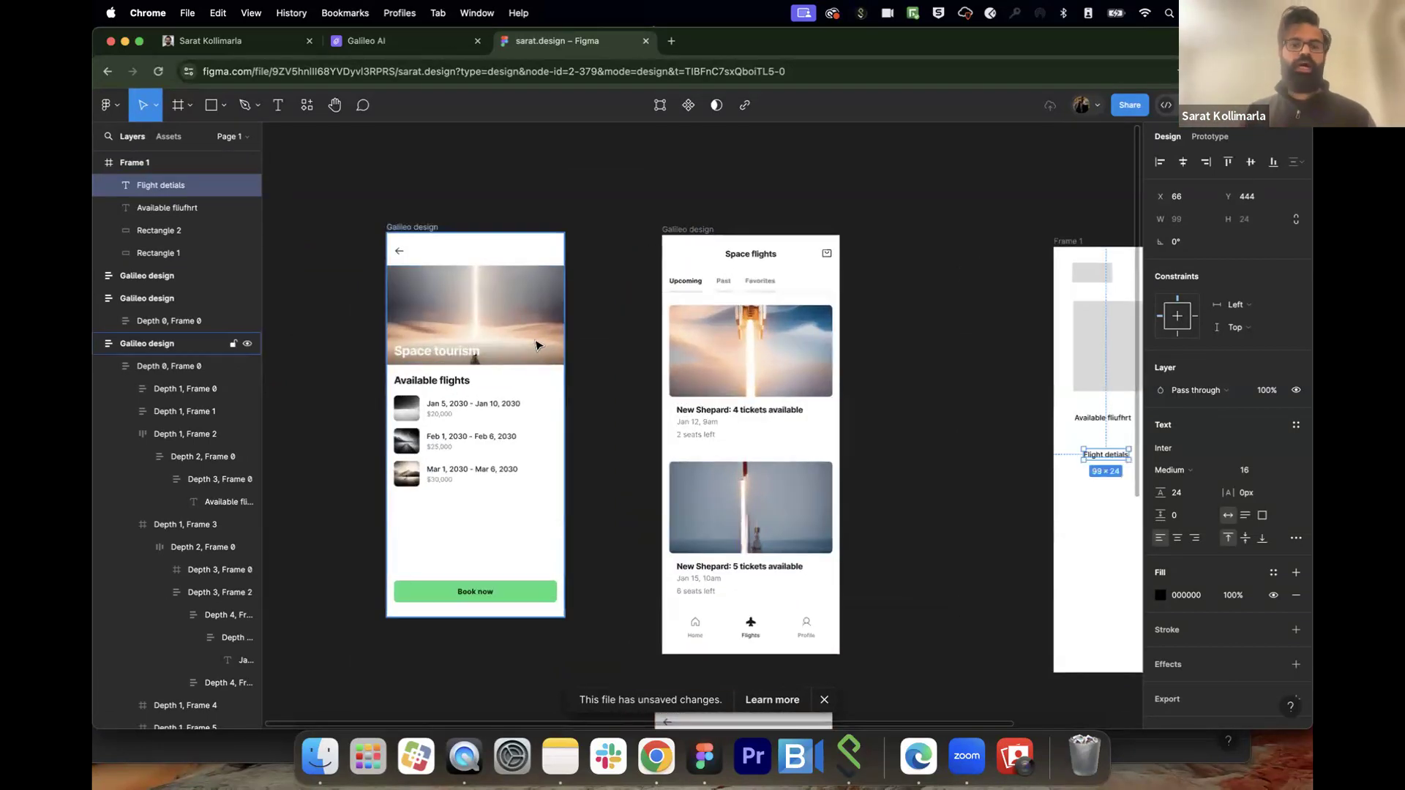
scroll(538, 346, "up", 2)
Step: Shrink the Space tourism banner image to 326 × 182 about its centre and set its corner radius to 29
left_click(538, 345)
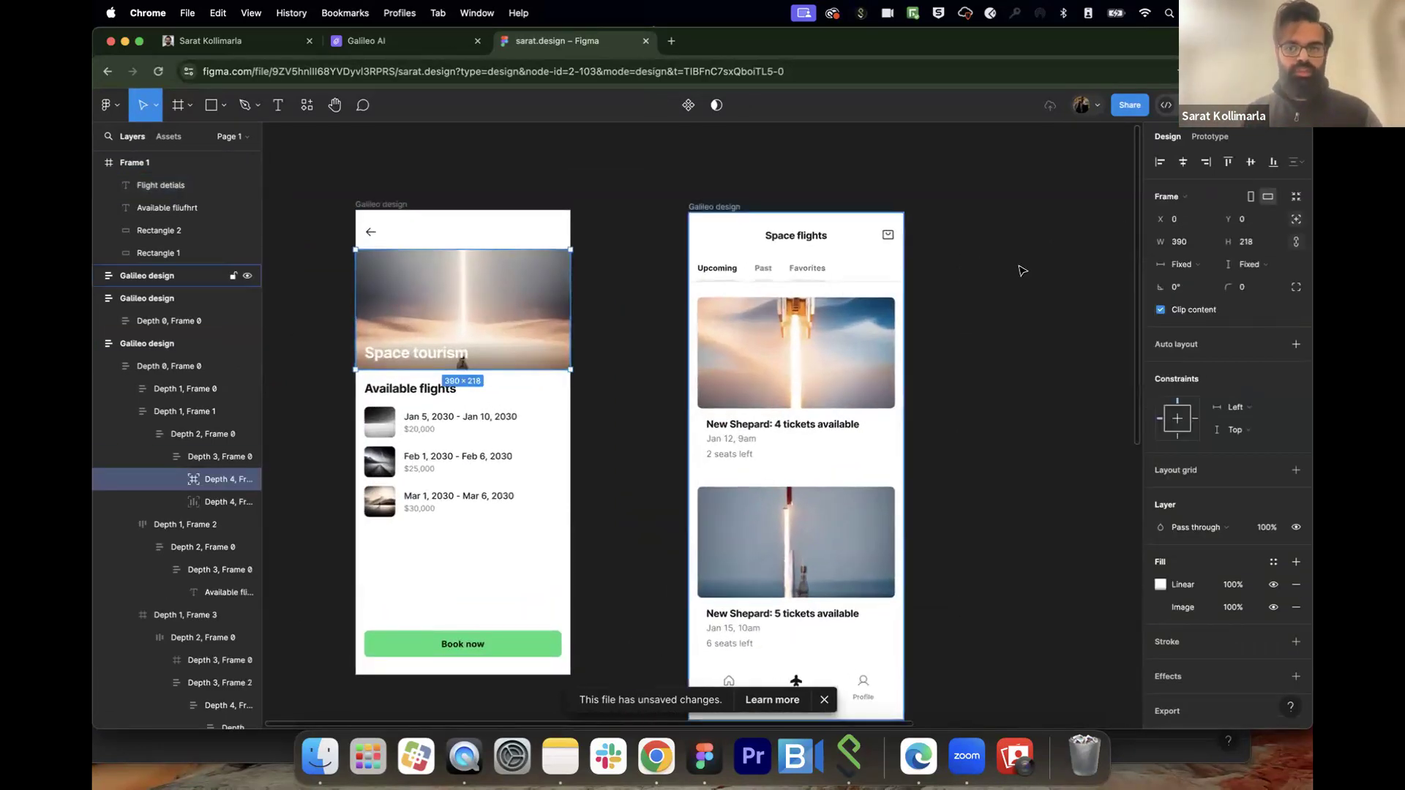
left_click_drag(570, 250, 552, 262)
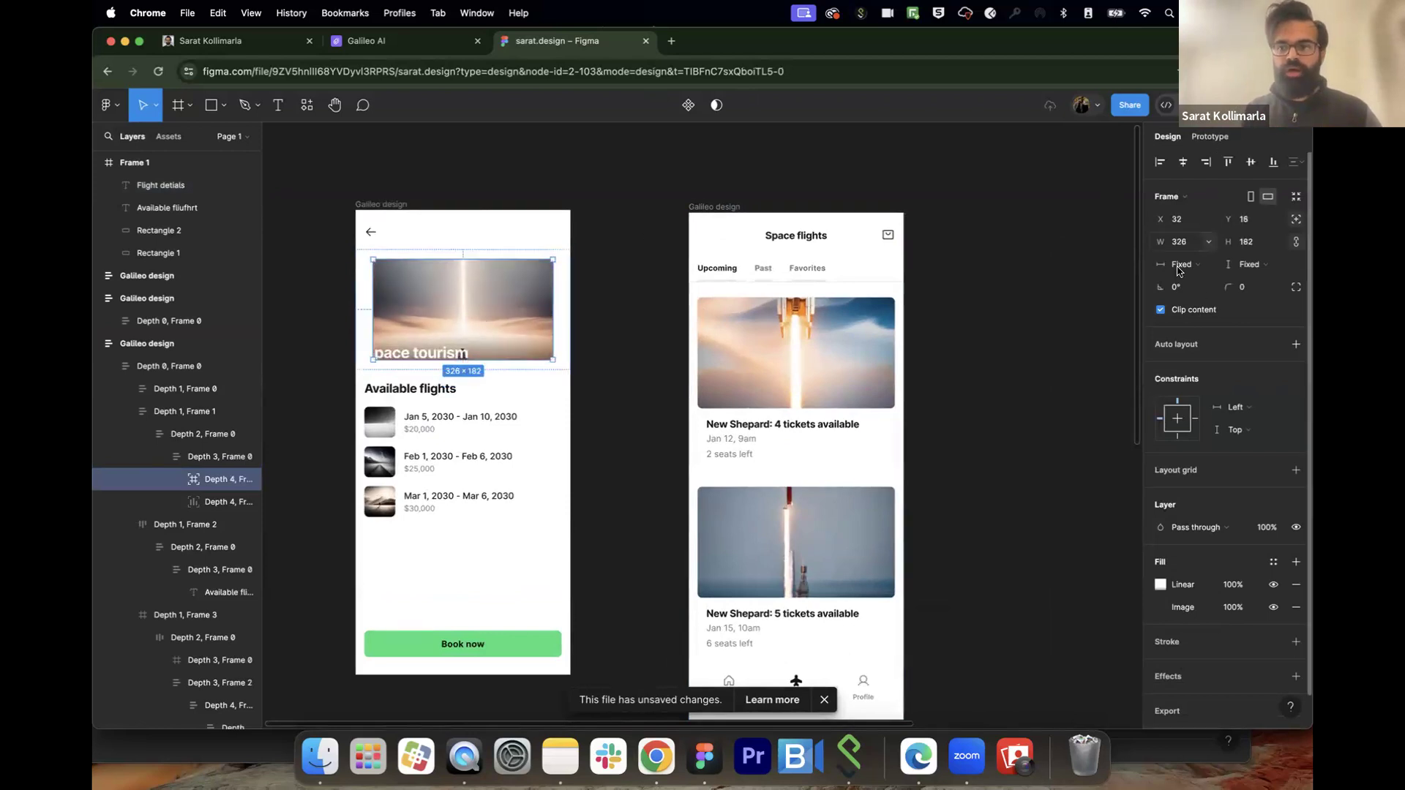
left_click_drag(1232, 286, 228, 273)
key("Escape")
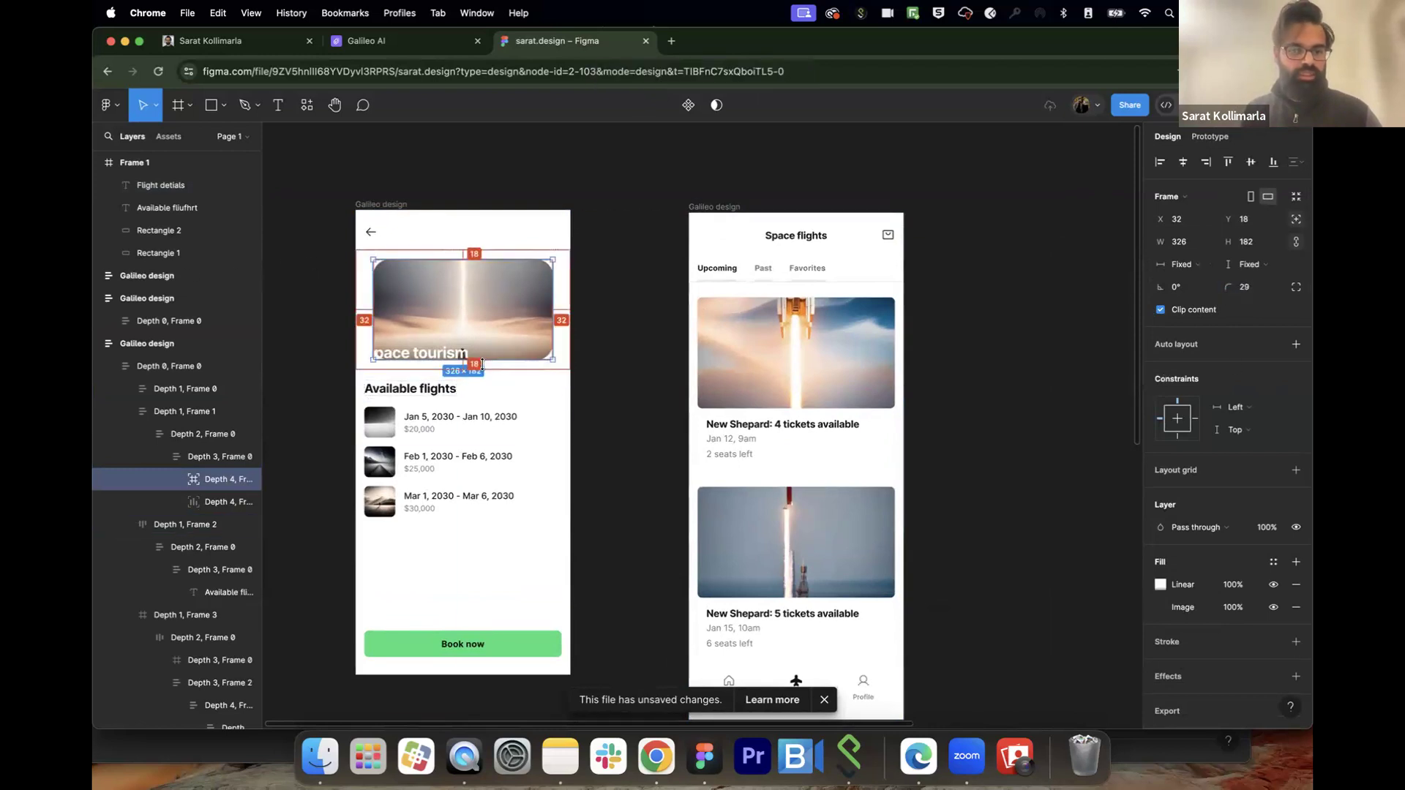
key("Escape")
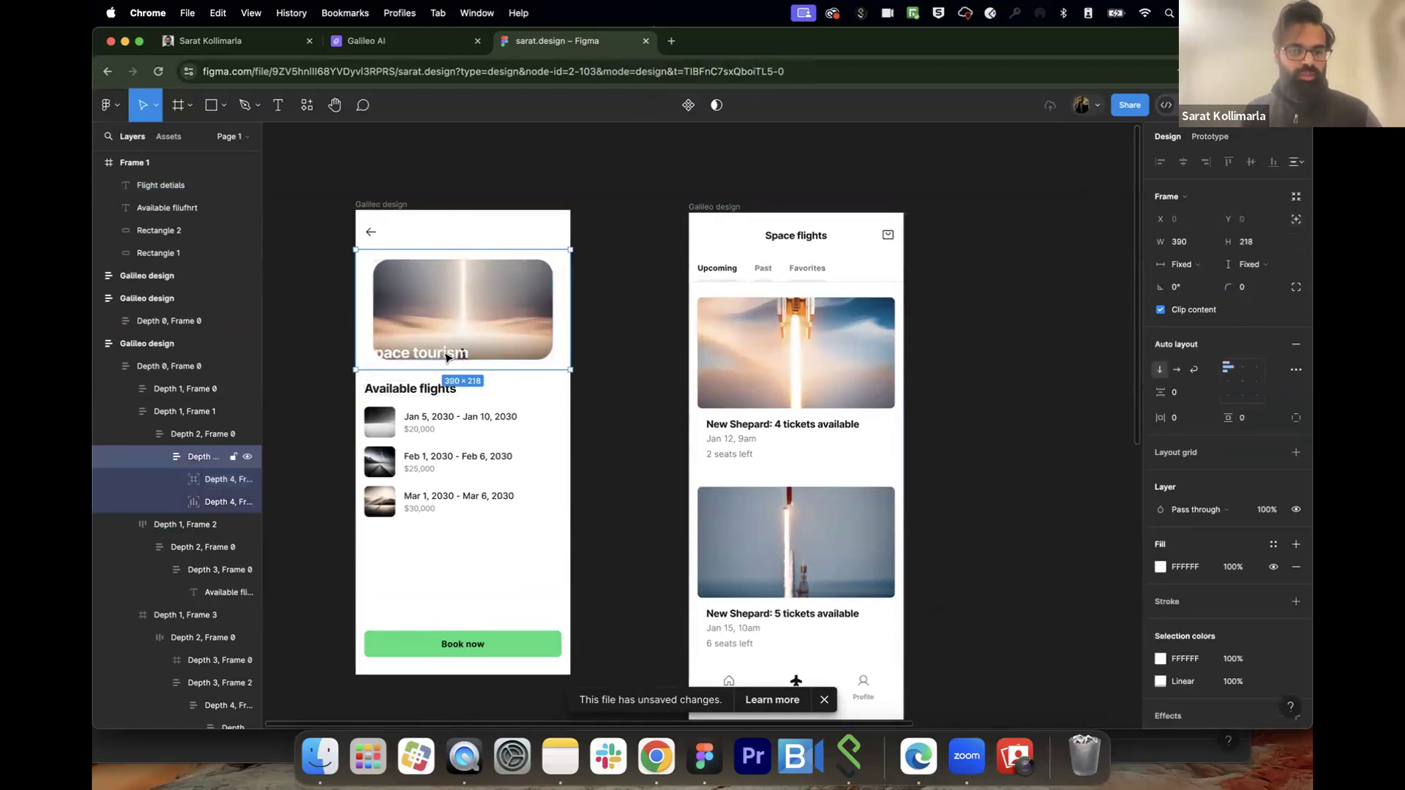
Step: Give the Available flights heading row a light grey E1E1E1 fill
left_click(455, 396)
left_click(1296, 567)
scroll(1296, 565, "down", 1)
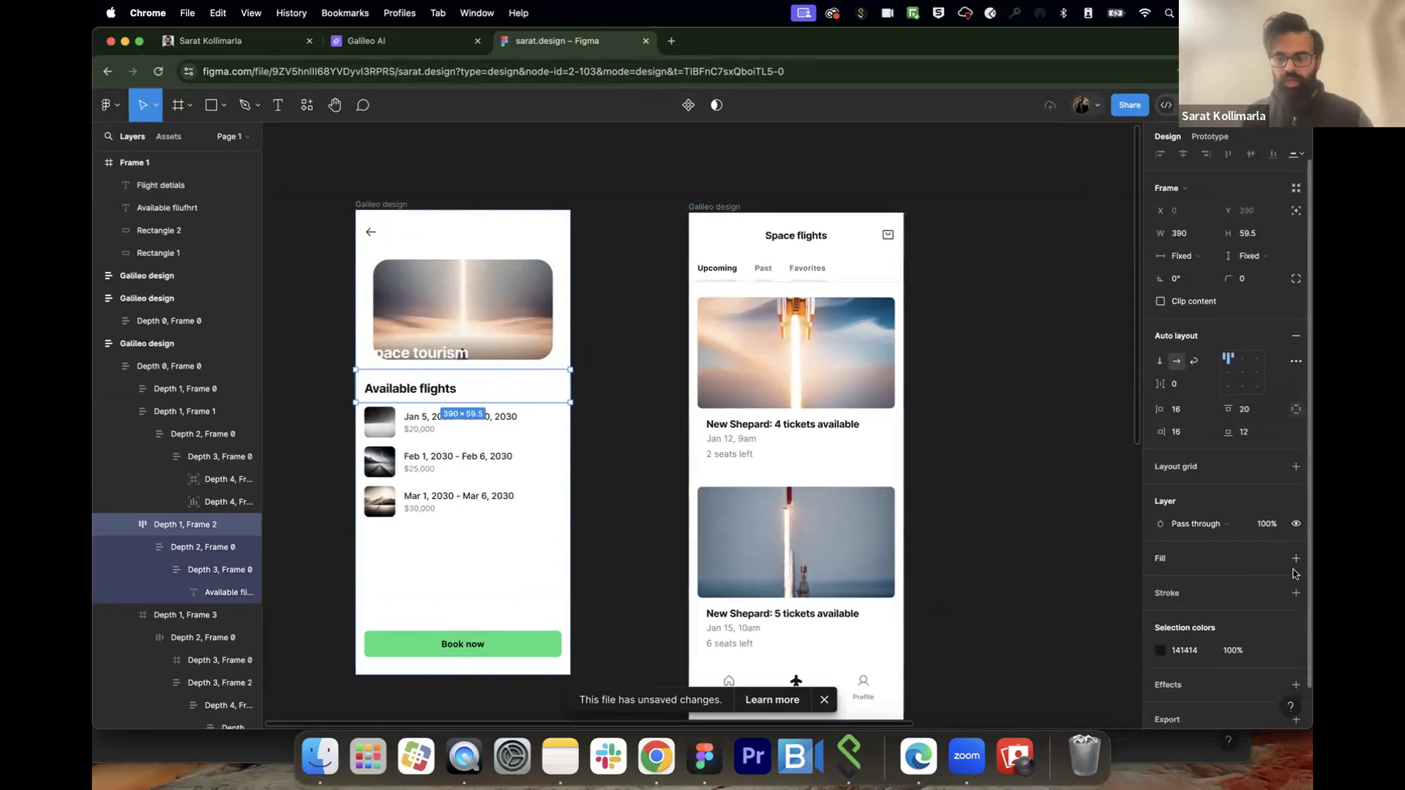
left_click(1160, 581)
left_click(972, 416)
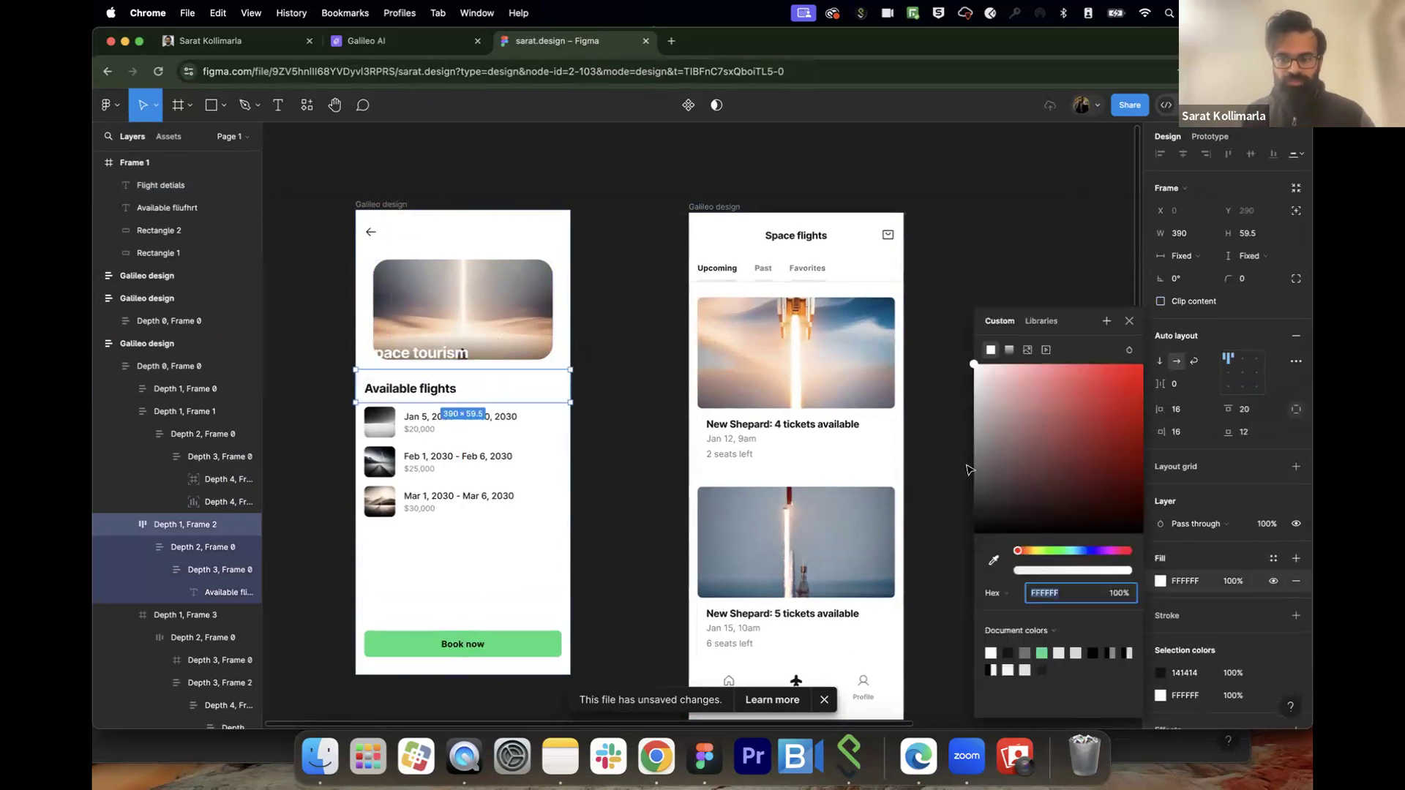
left_click_drag(972, 415, 960, 385)
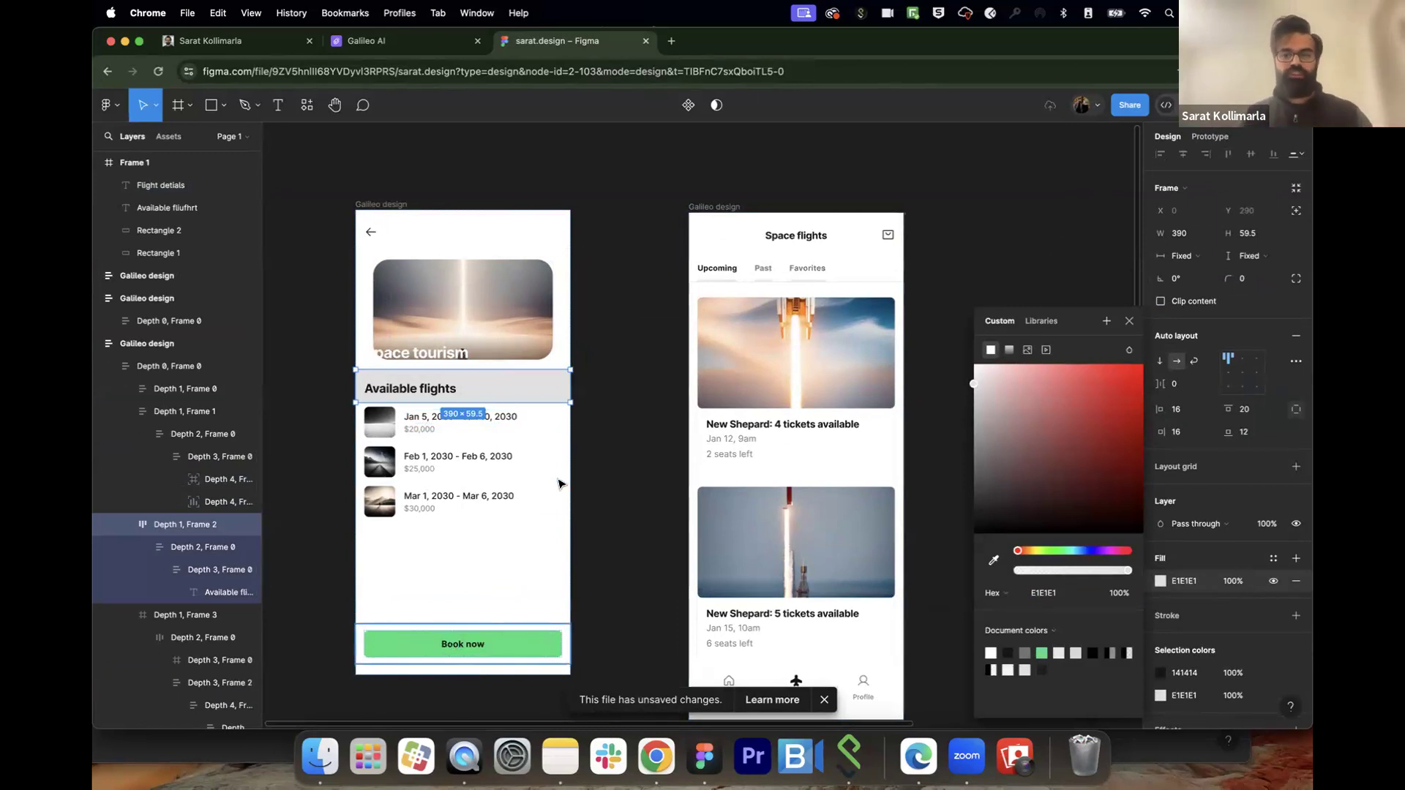
Step: Look over the generated screens beside Frame 1 and select the Favorites tab label on the Space flights screen
scroll(617, 392, "right", 10)
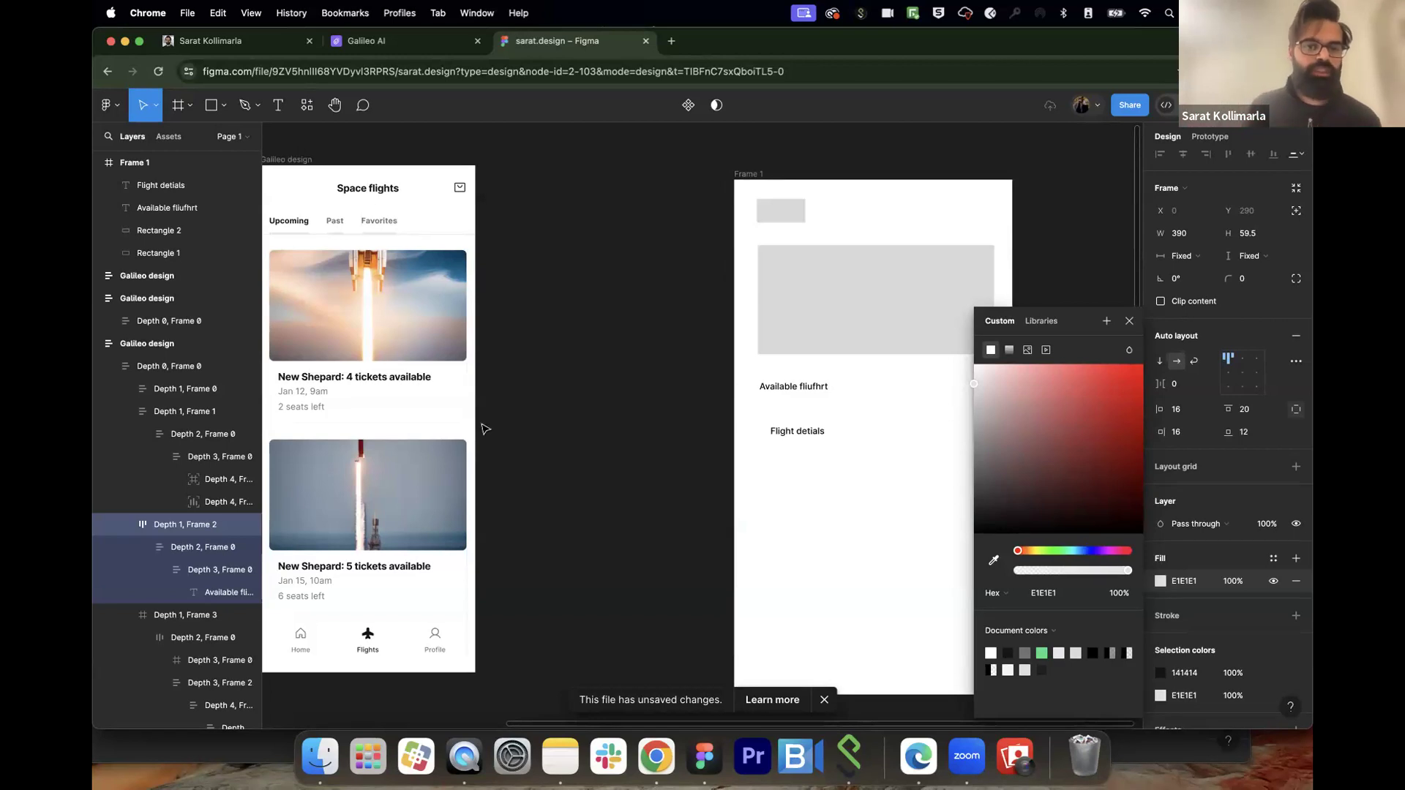
scroll(780, 336, "left", 5)
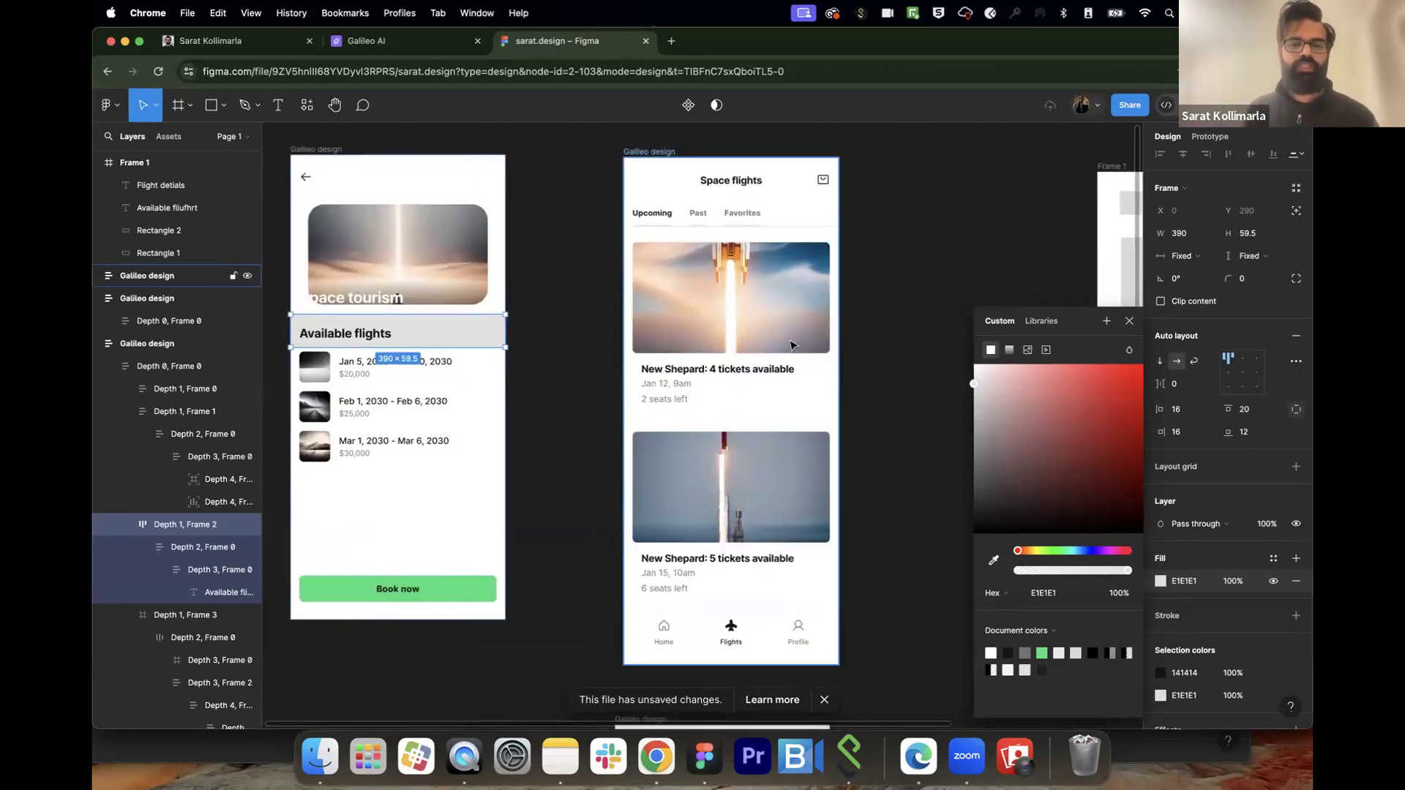
scroll(636, 287, "right", 1)
scroll(636, 287, "right", 4)
scroll(632, 287, "down", 1)
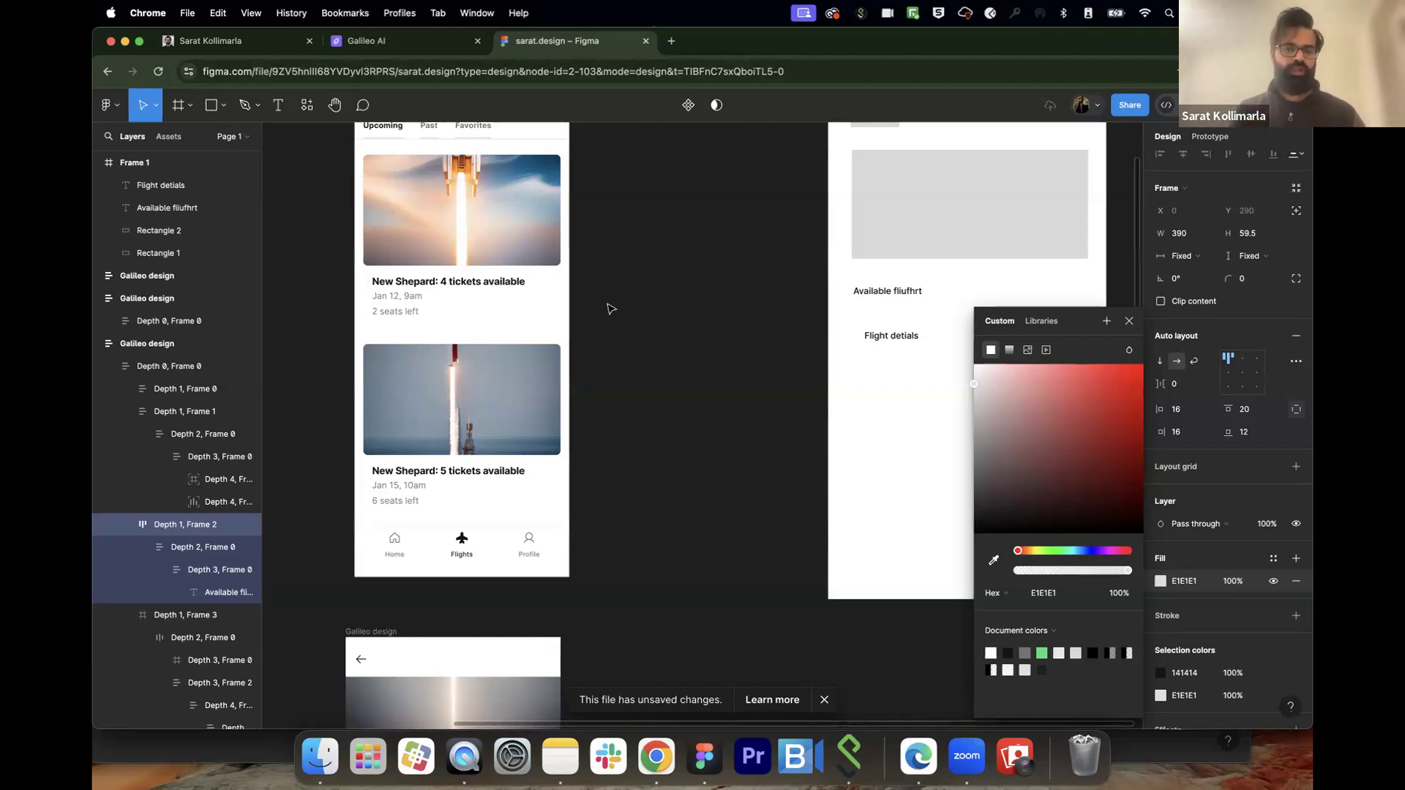
scroll(608, 307, "up", 5)
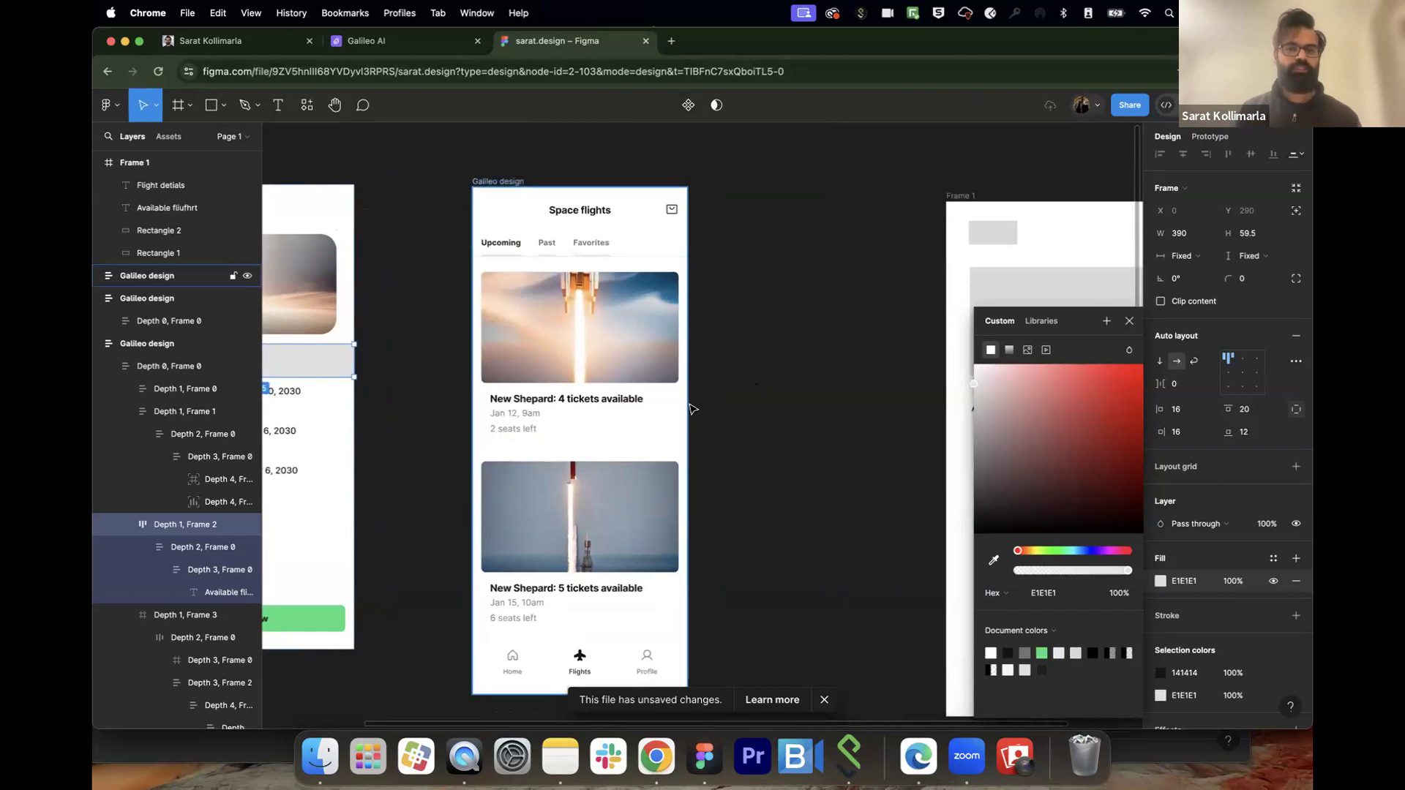
left_click(779, 259)
left_click(600, 243)
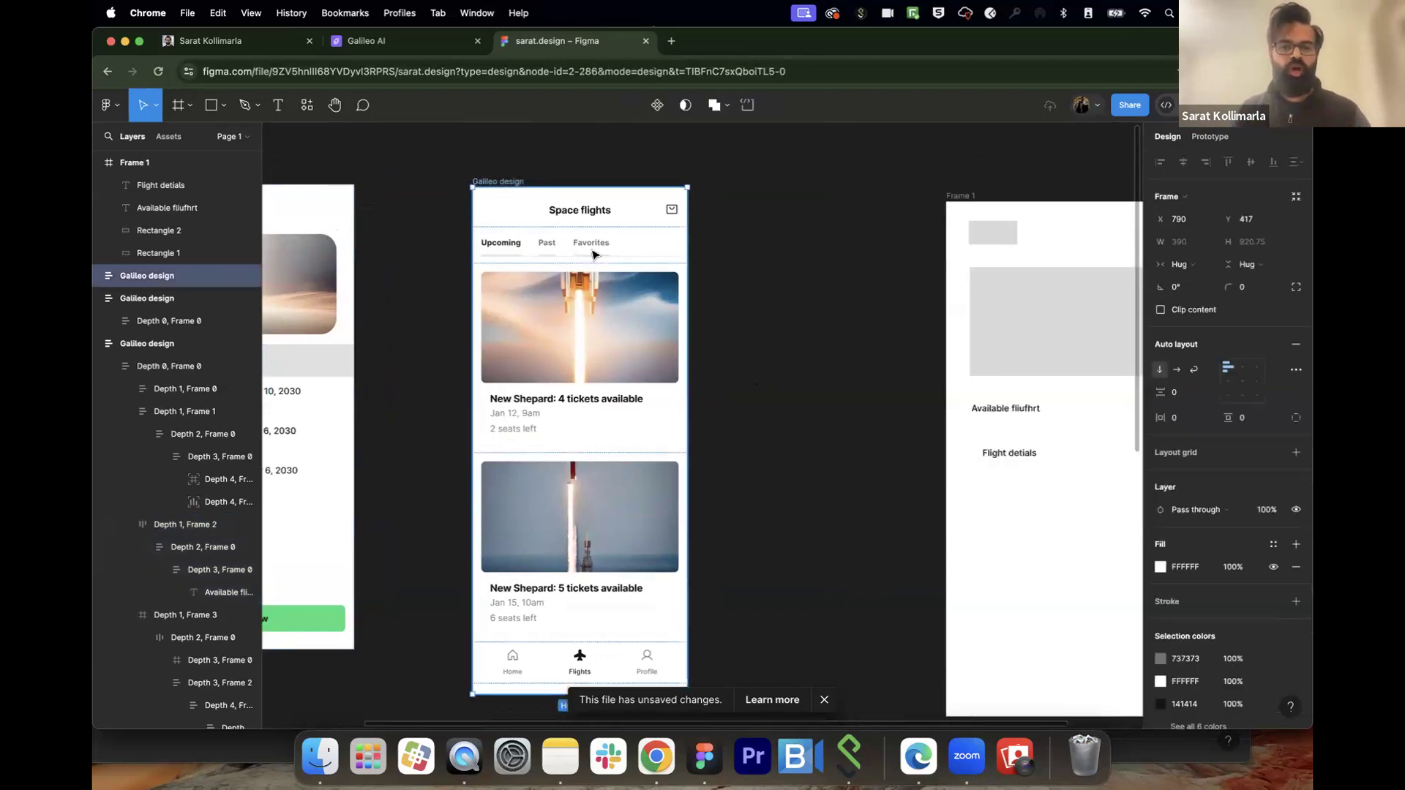
left_click(584, 251, "super")
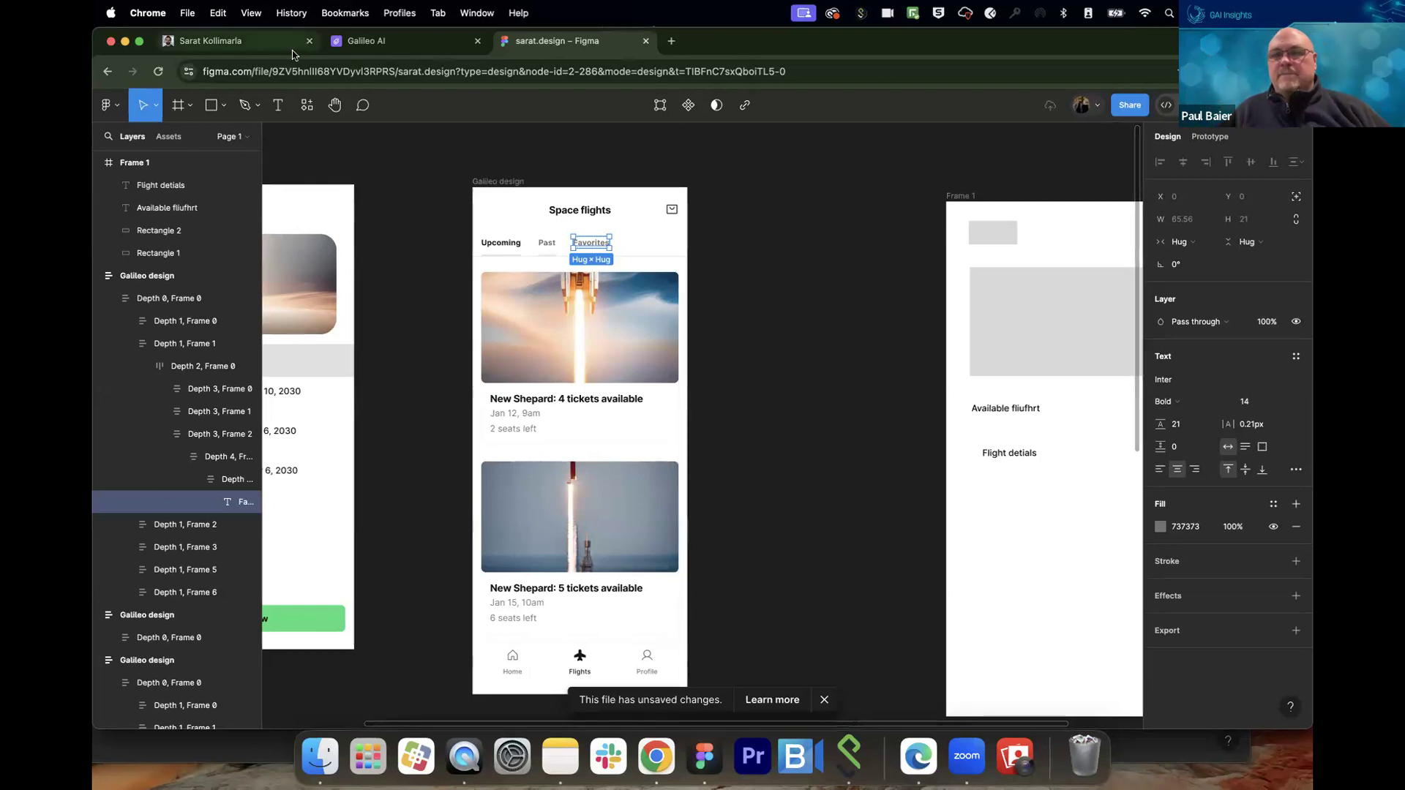
Step: Switch to Galileo AI, generate more planetary flight booking variants with the prompt "can u make another version", and view them as they load
left_click(388, 46)
scroll(549, 602, "down", 10)
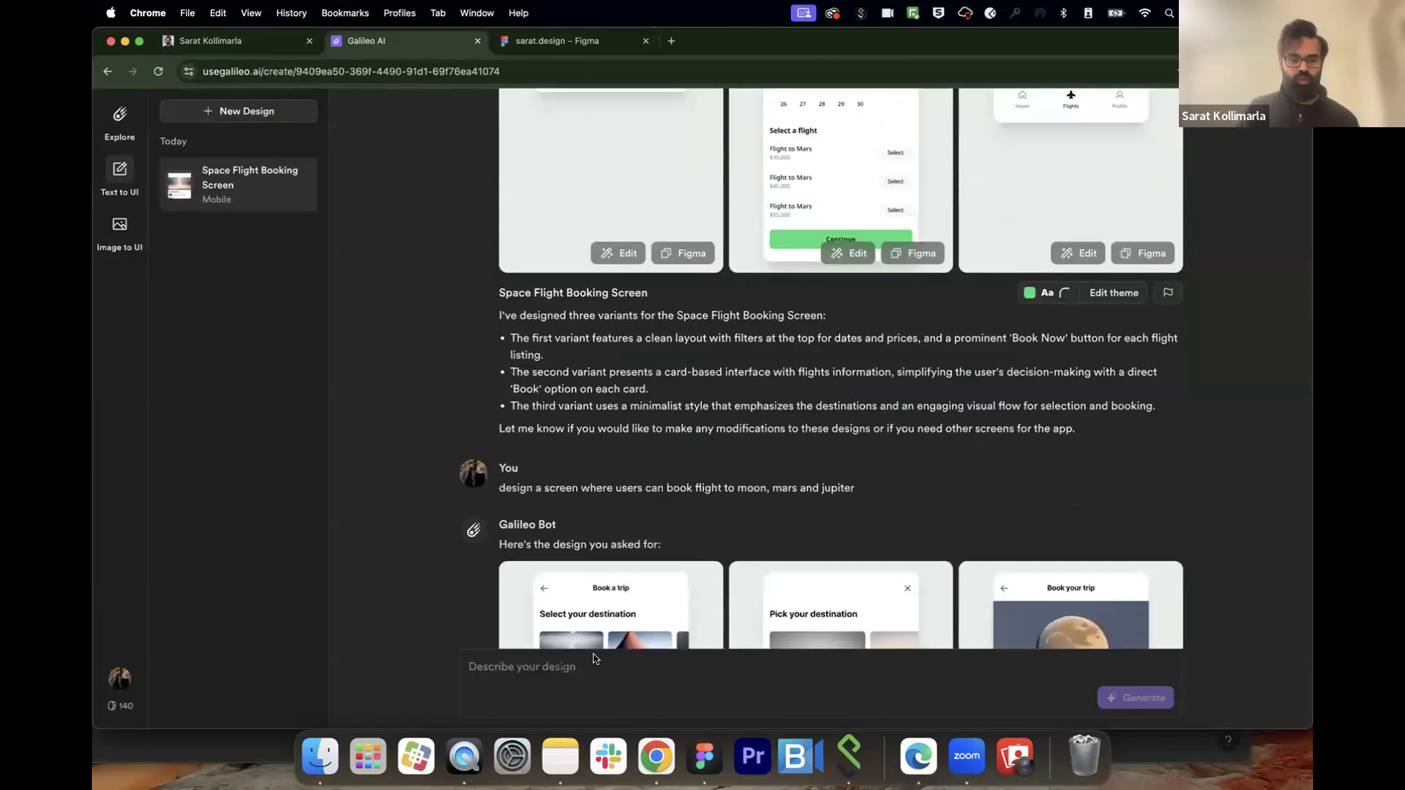
scroll(592, 656, "down", 10)
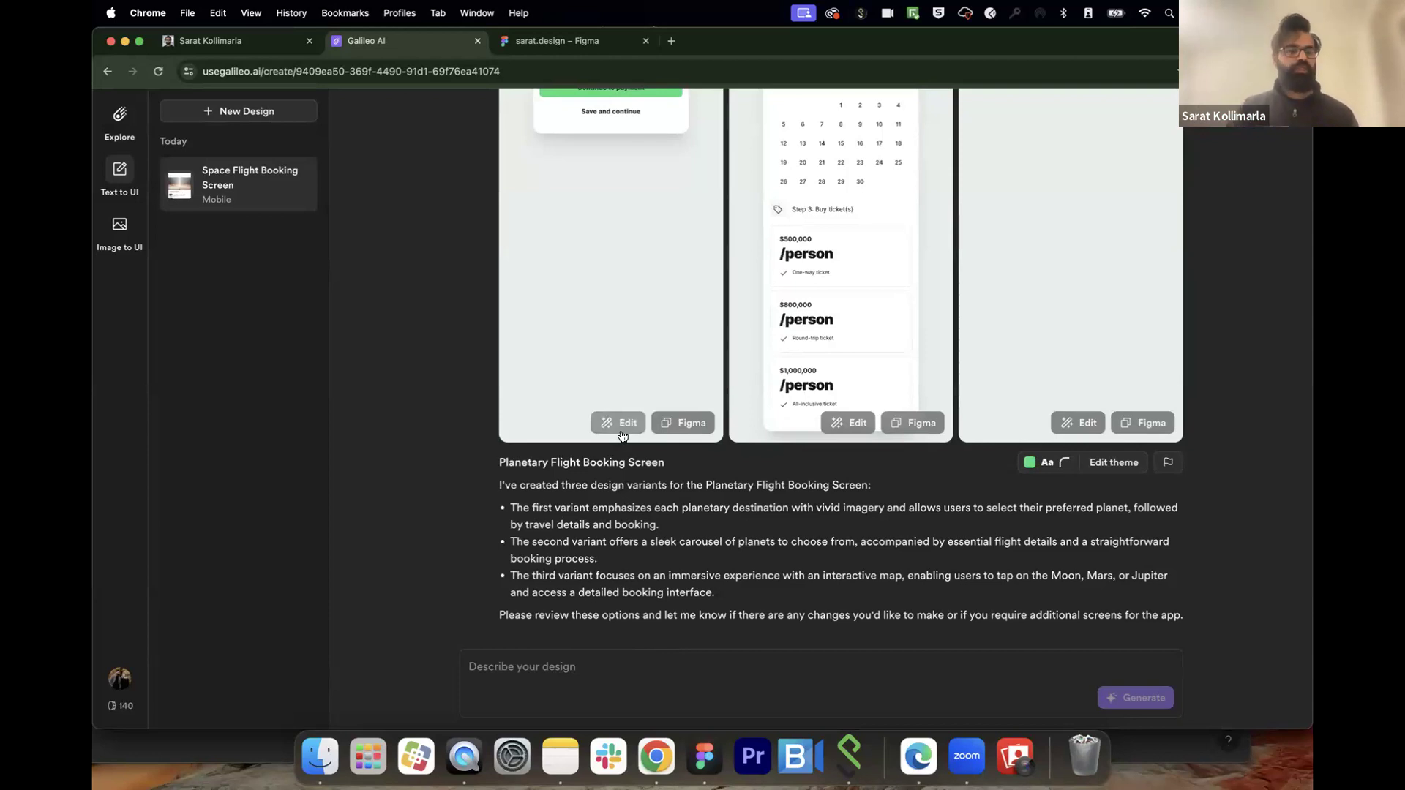
left_click(547, 658)
type("can u m")
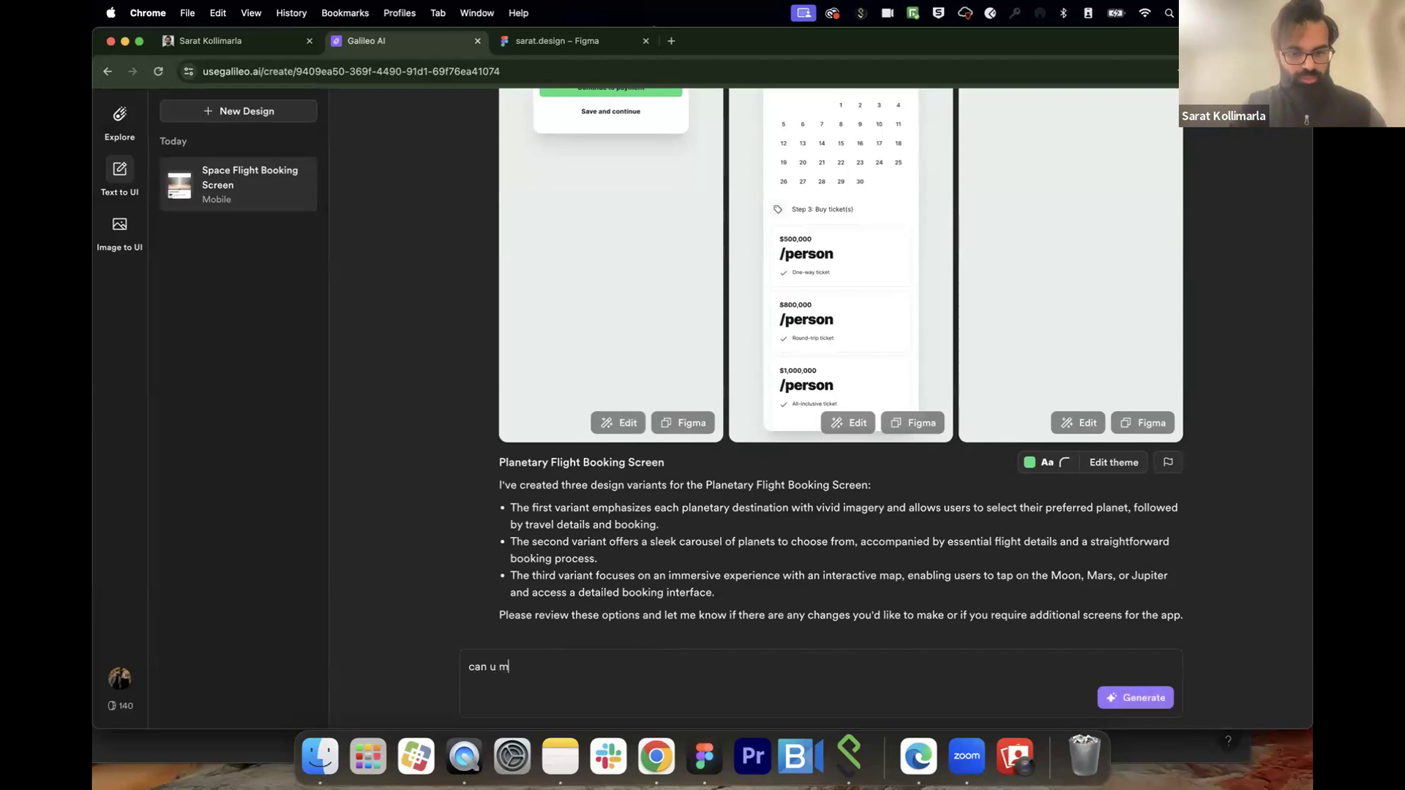
type("ake another version")
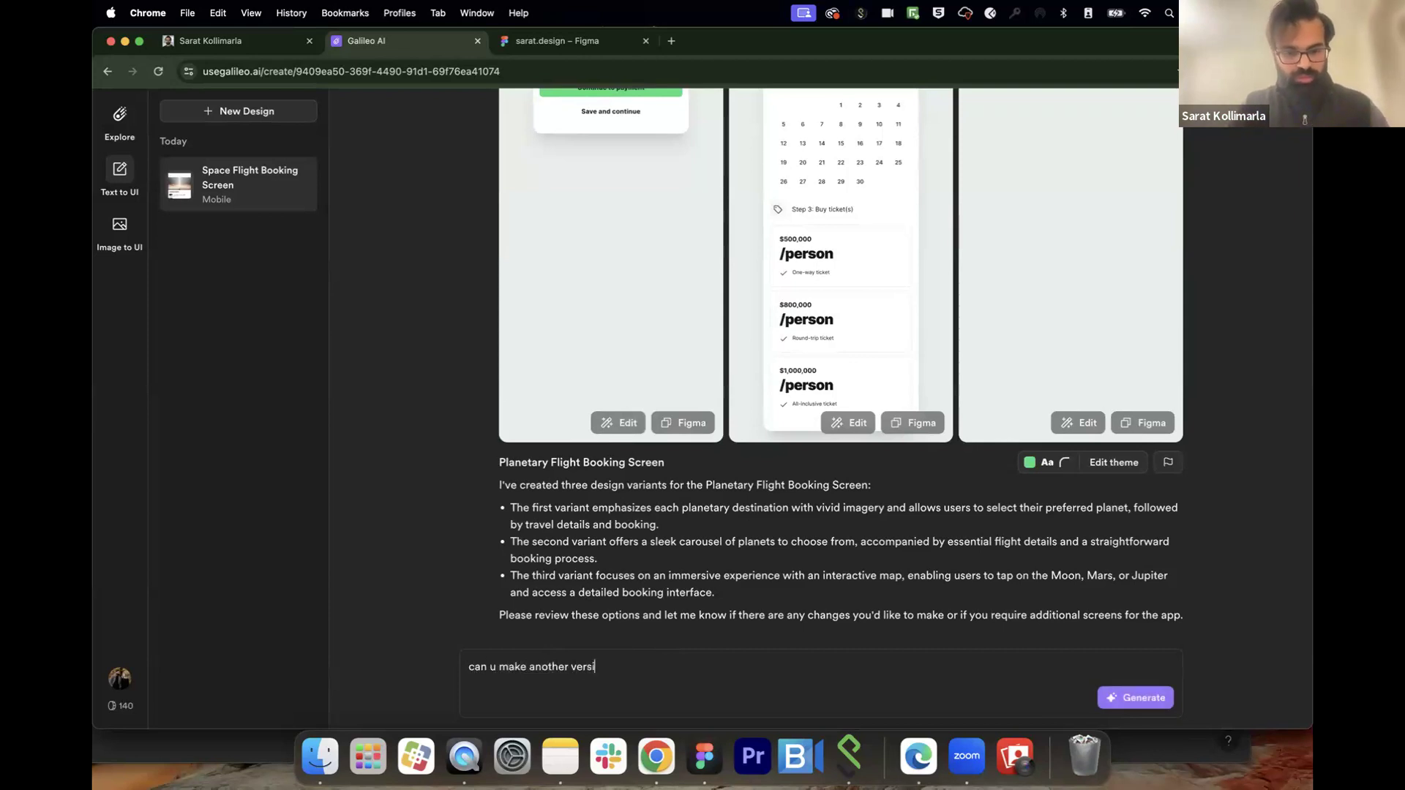
key("Return")
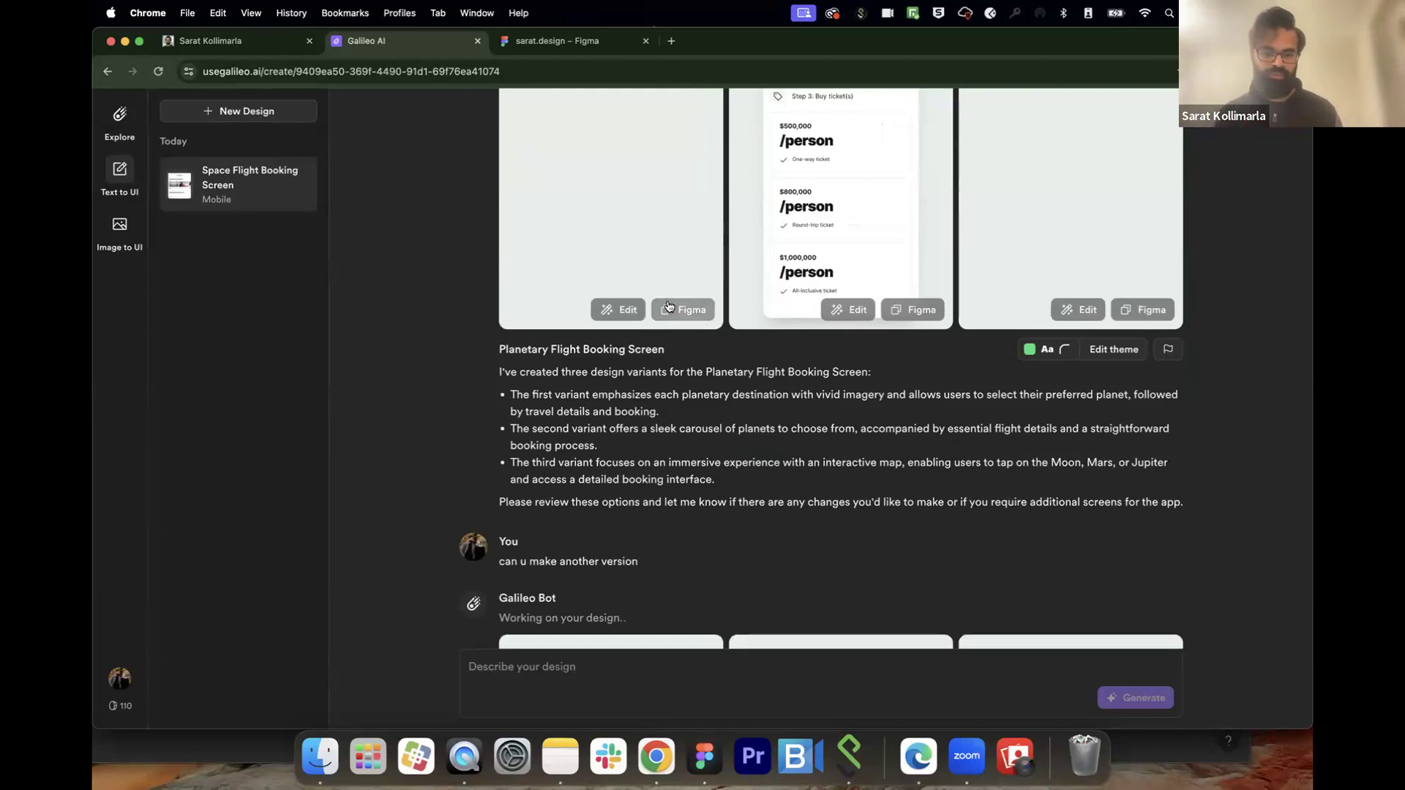
scroll(667, 306, "down", 5)
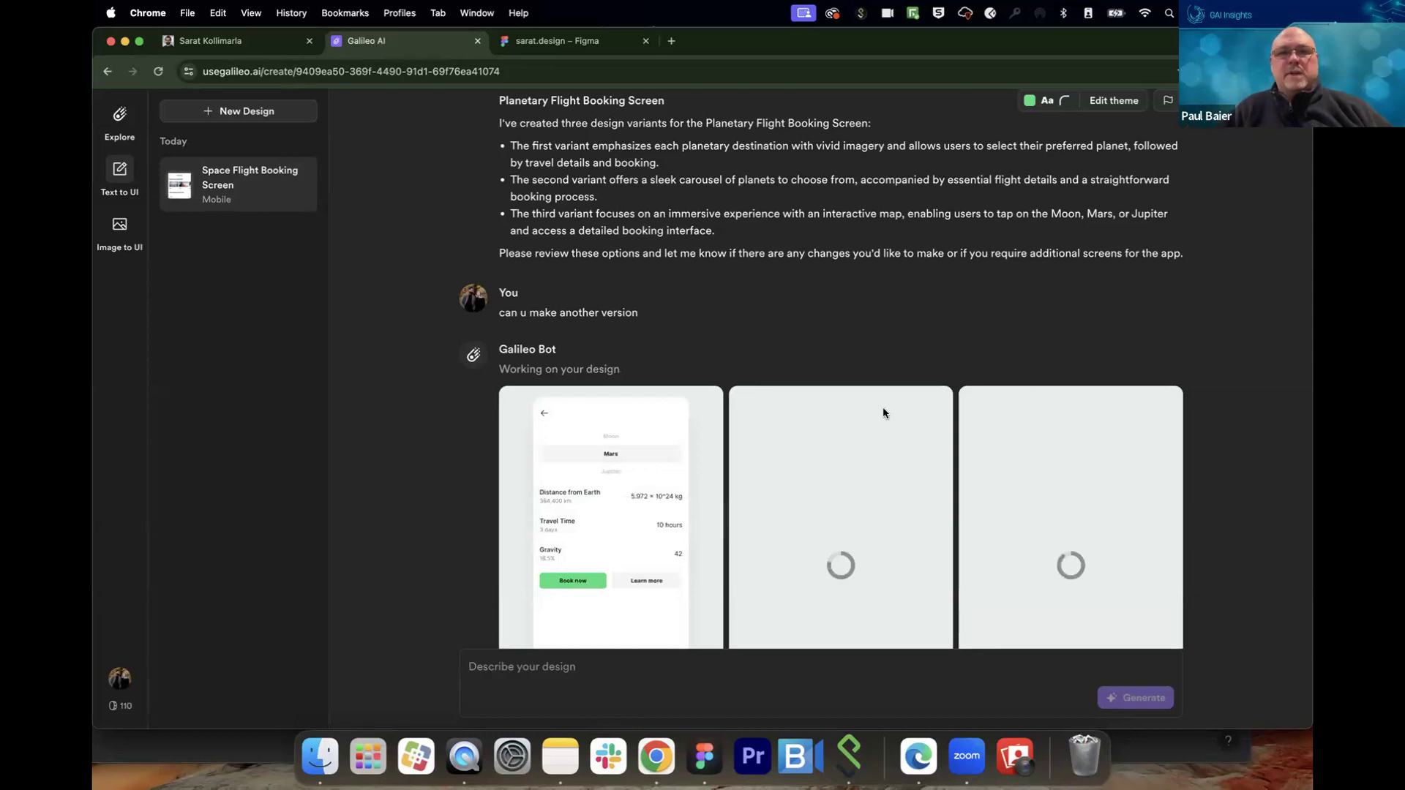
Step: Review the newly generated planetary variants and request another version with the prompt "can u make it in the style of airbnb app"
scroll(672, 568, "up", 5)
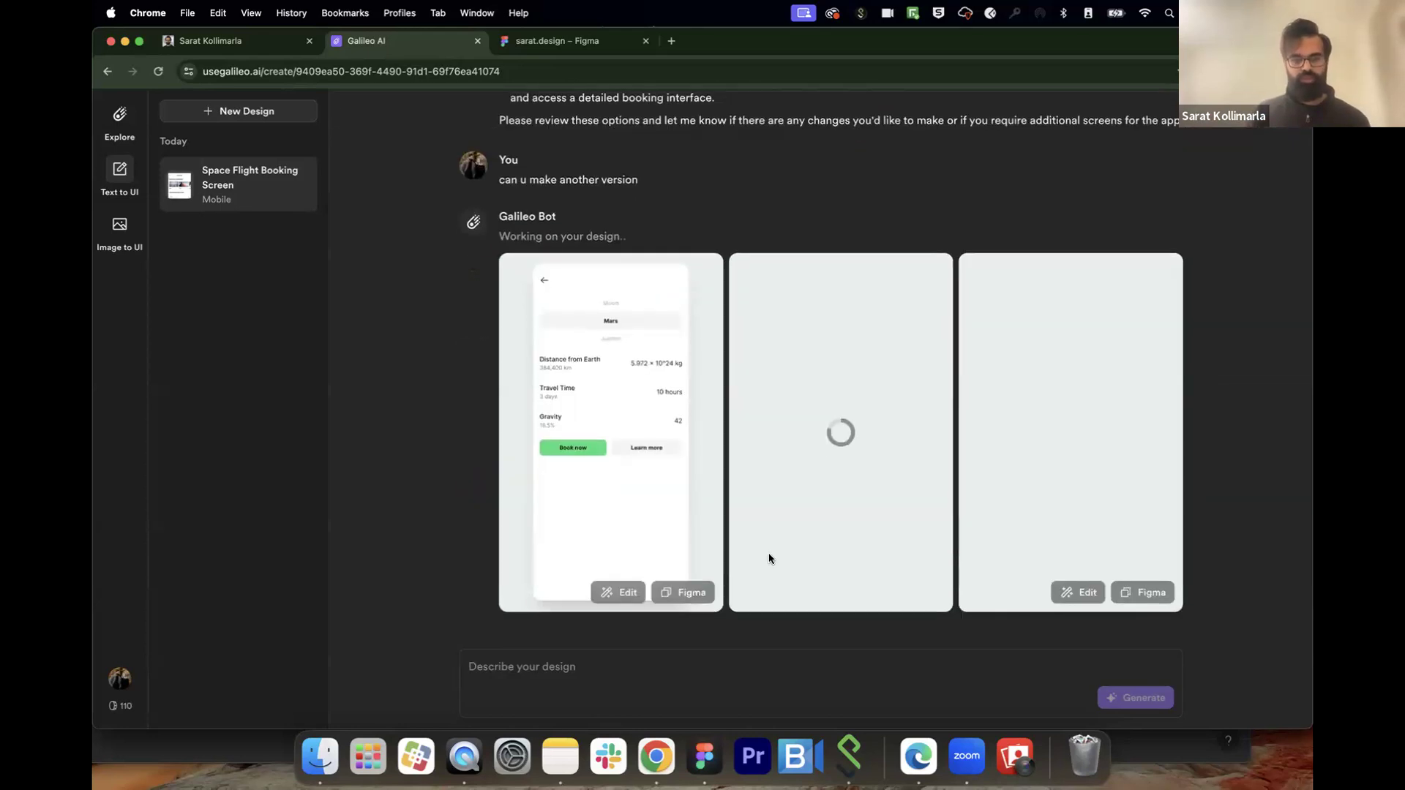
scroll(804, 558, "up", 3)
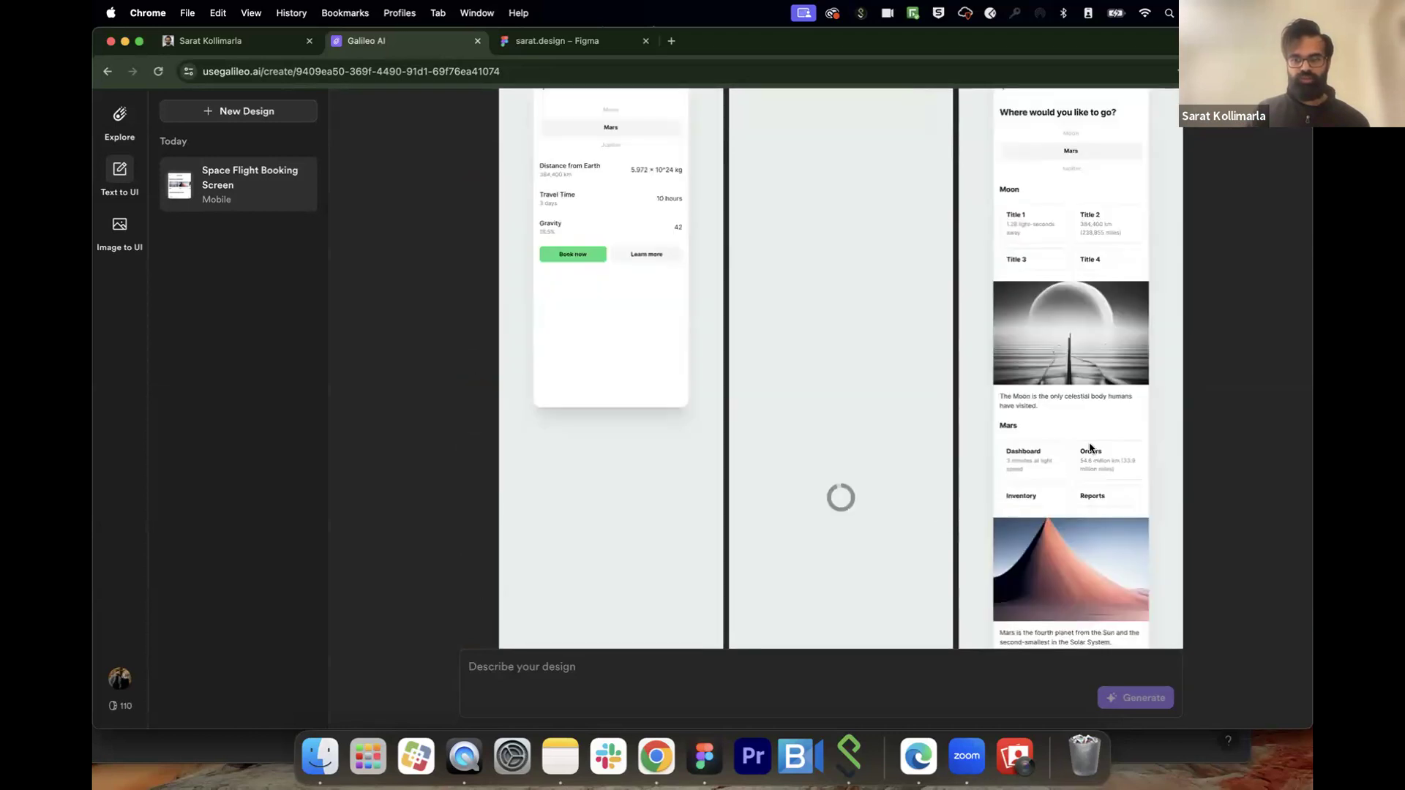
scroll(1040, 427, "down", 3)
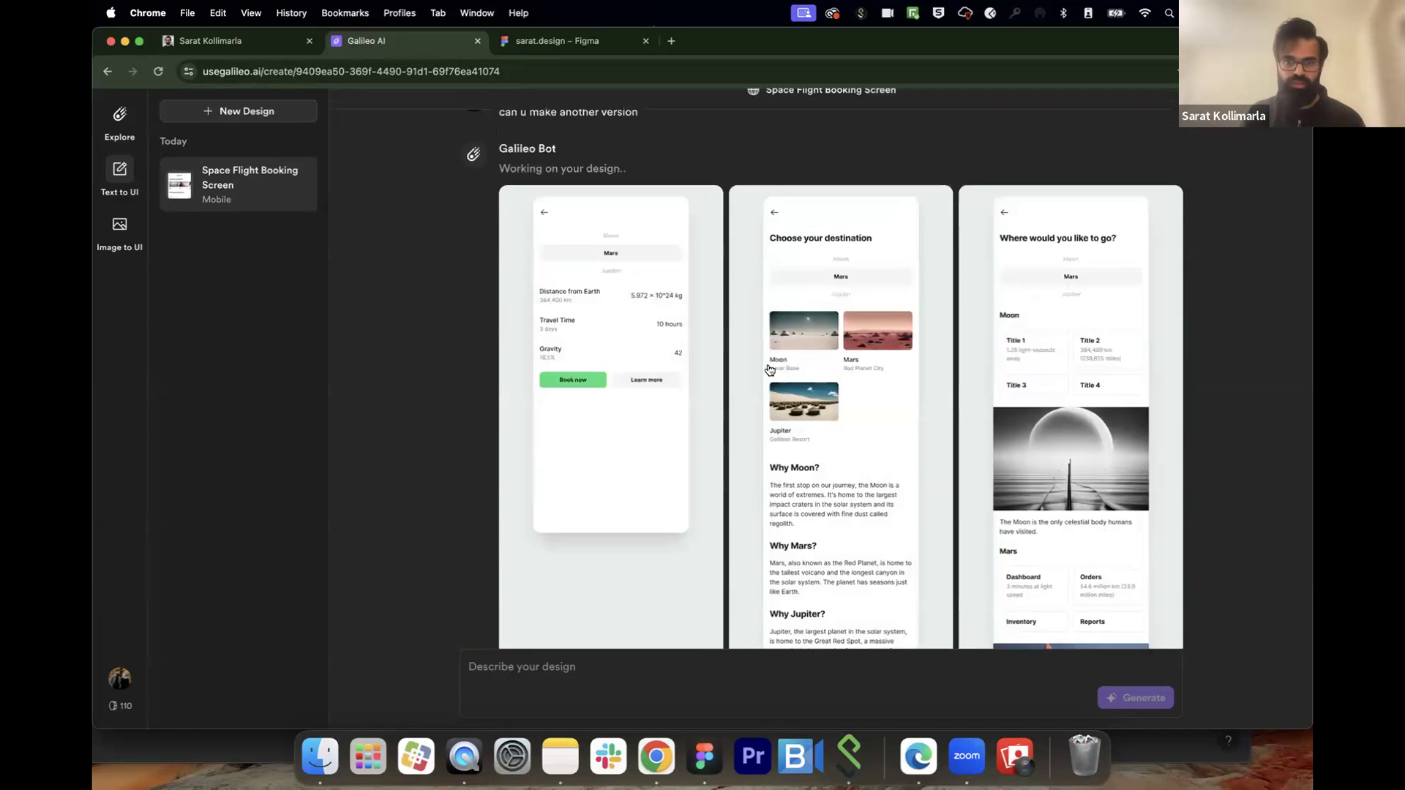
scroll(777, 431, "down", 3)
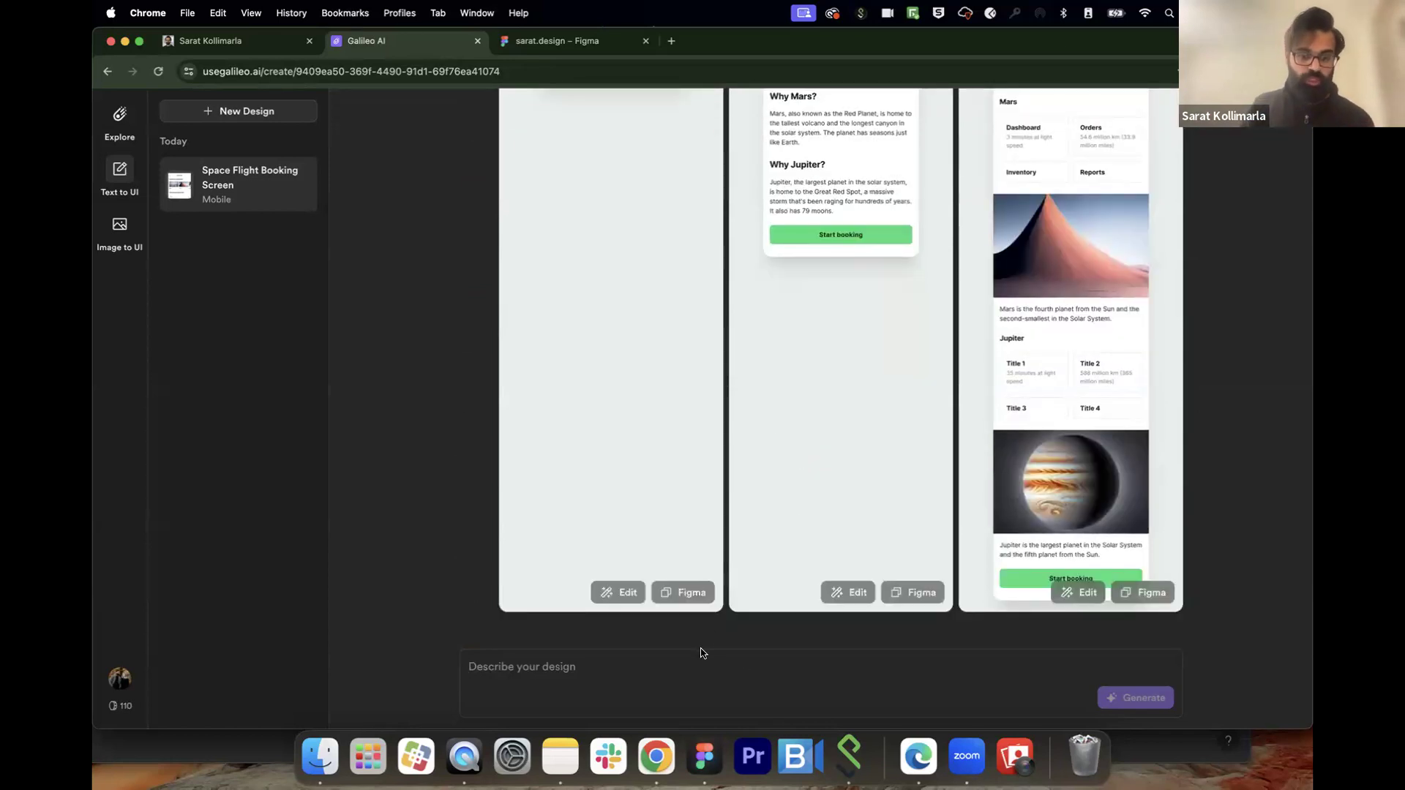
type("can u")
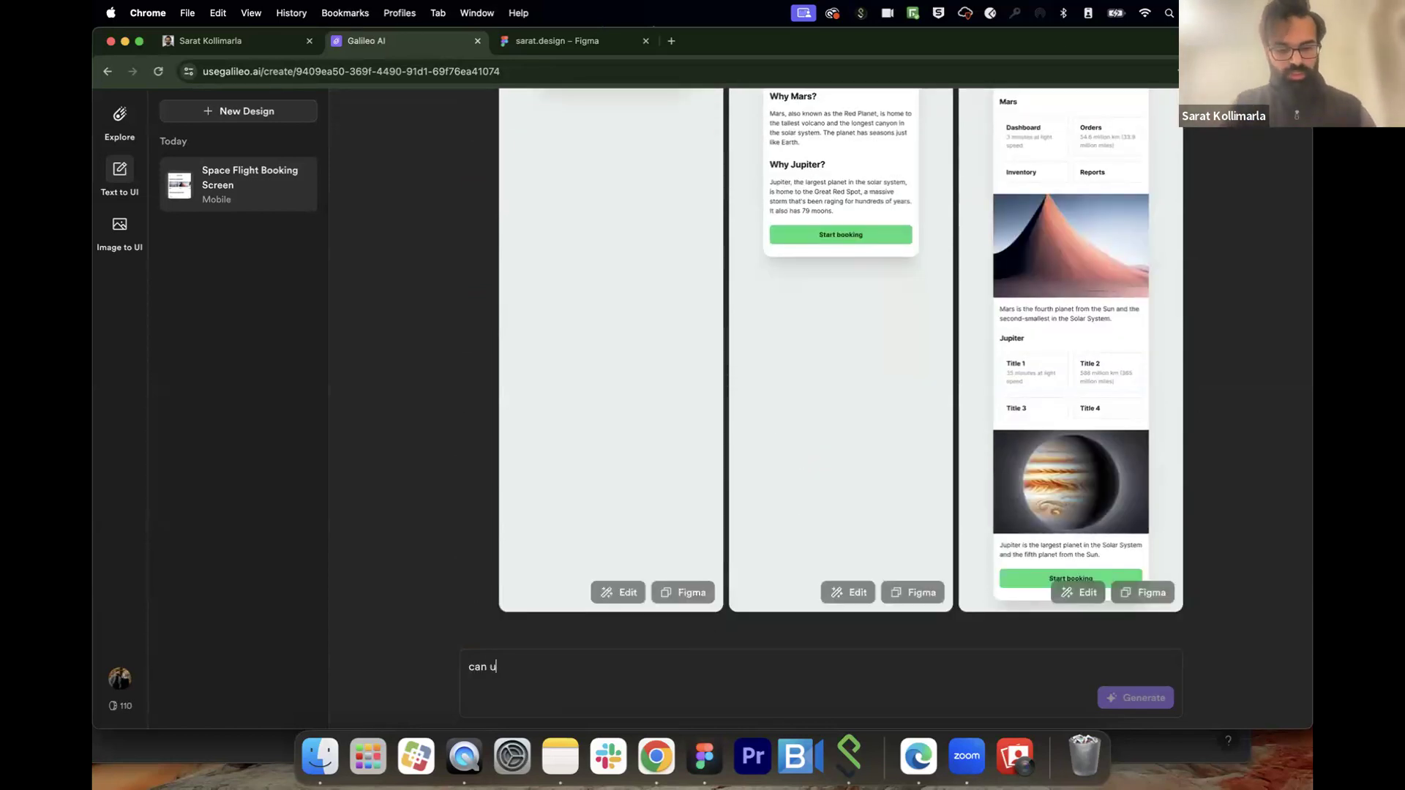
type(" make it in th")
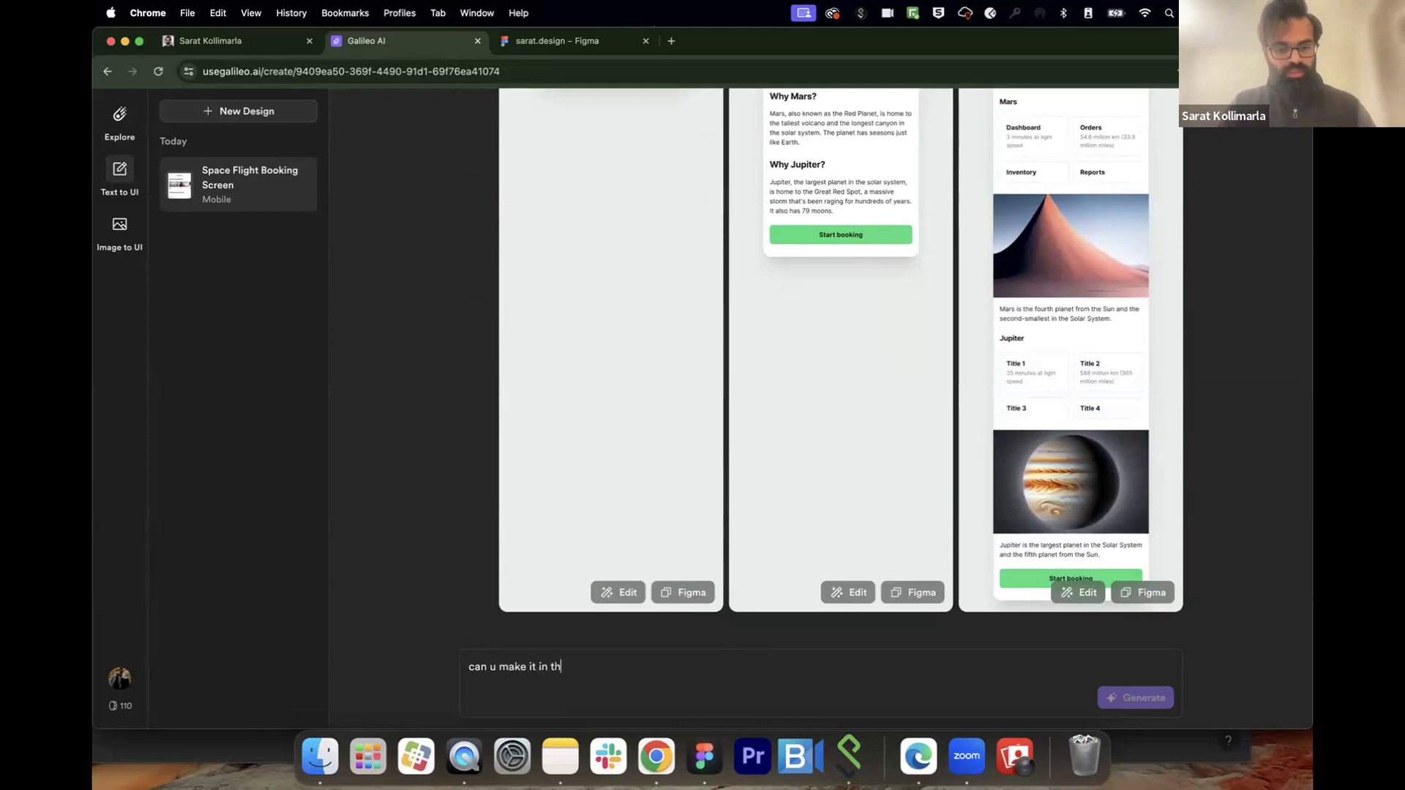
type("e style of airbnb app")
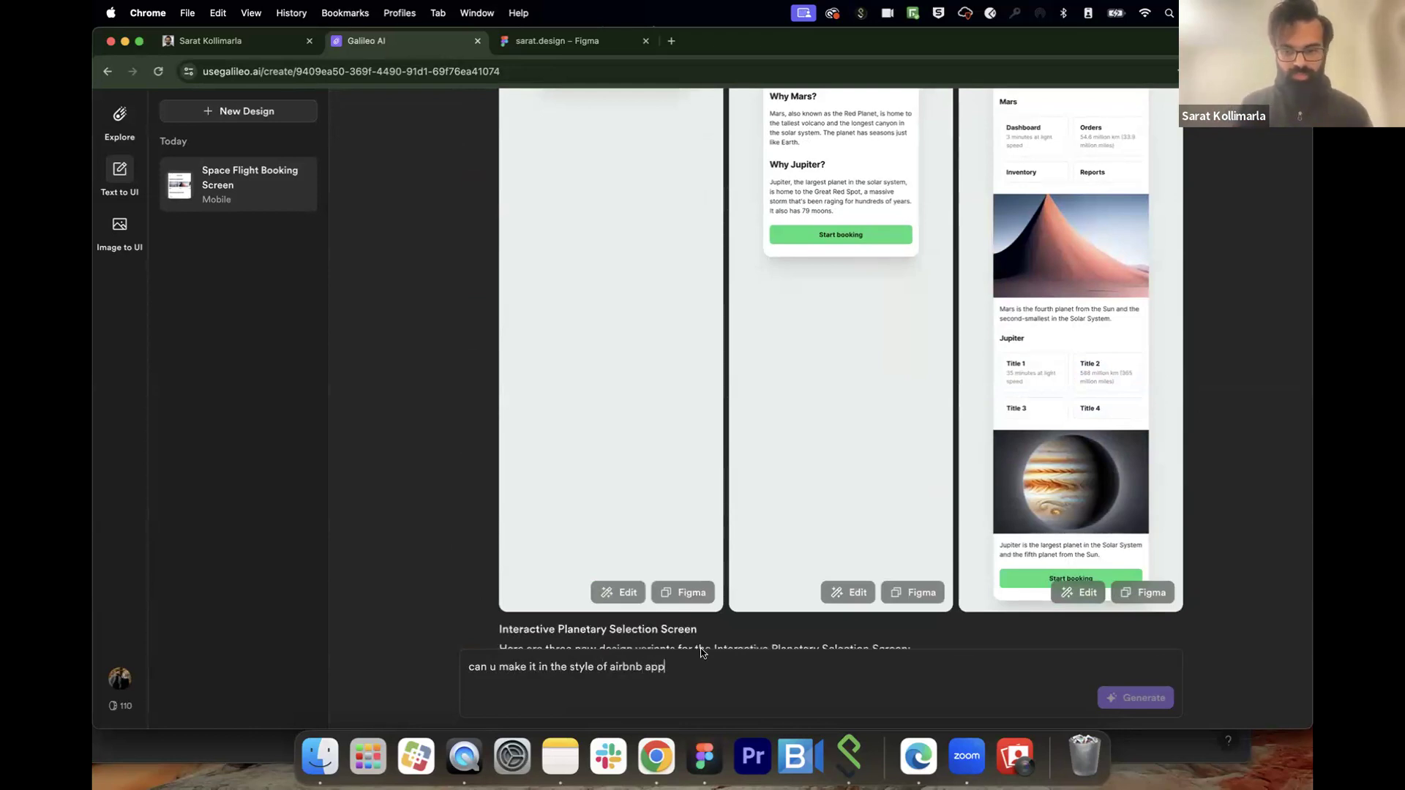
left_click(1117, 695)
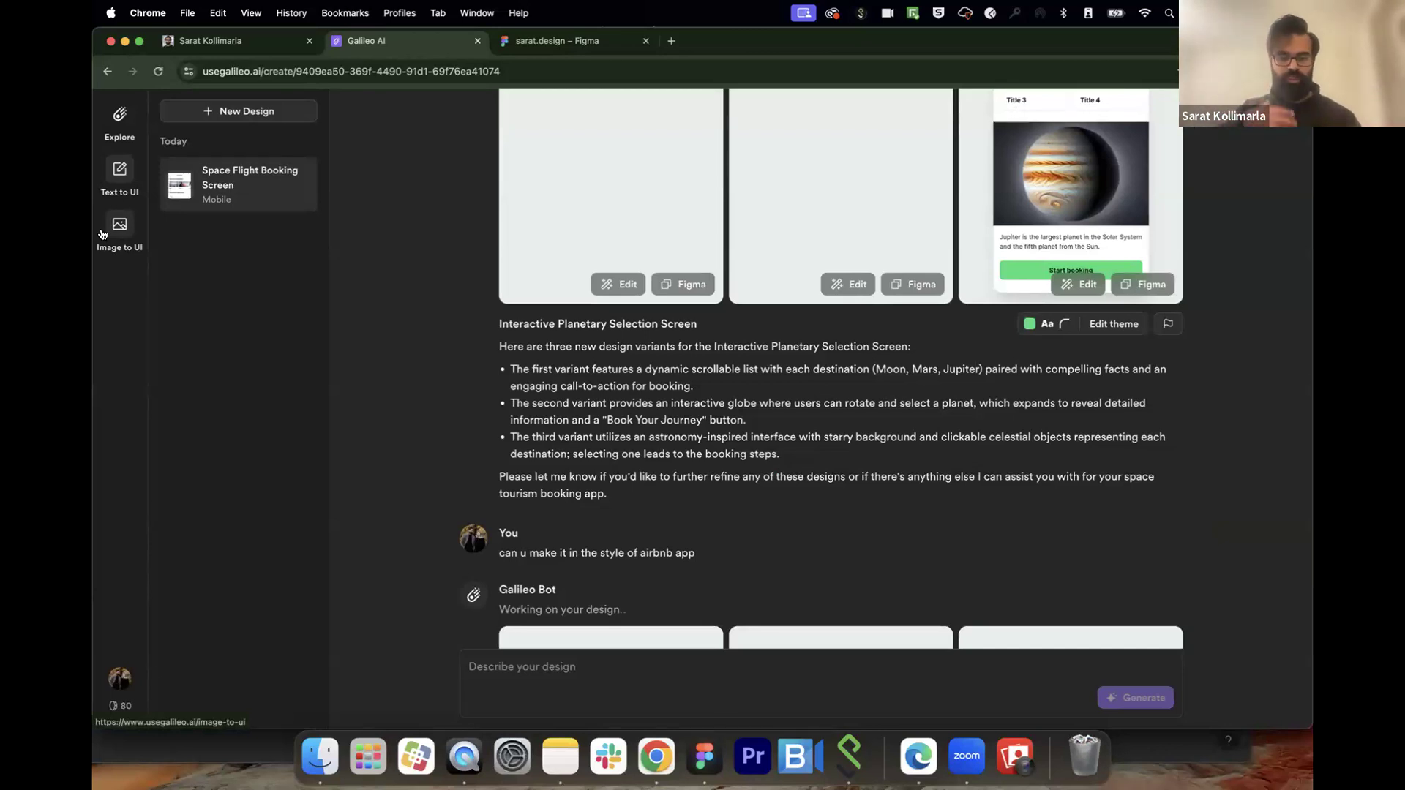
Step: Look through the three Airbnb-style booking variants from their destination listings to the date pickers
scroll(478, 201, "down", 5)
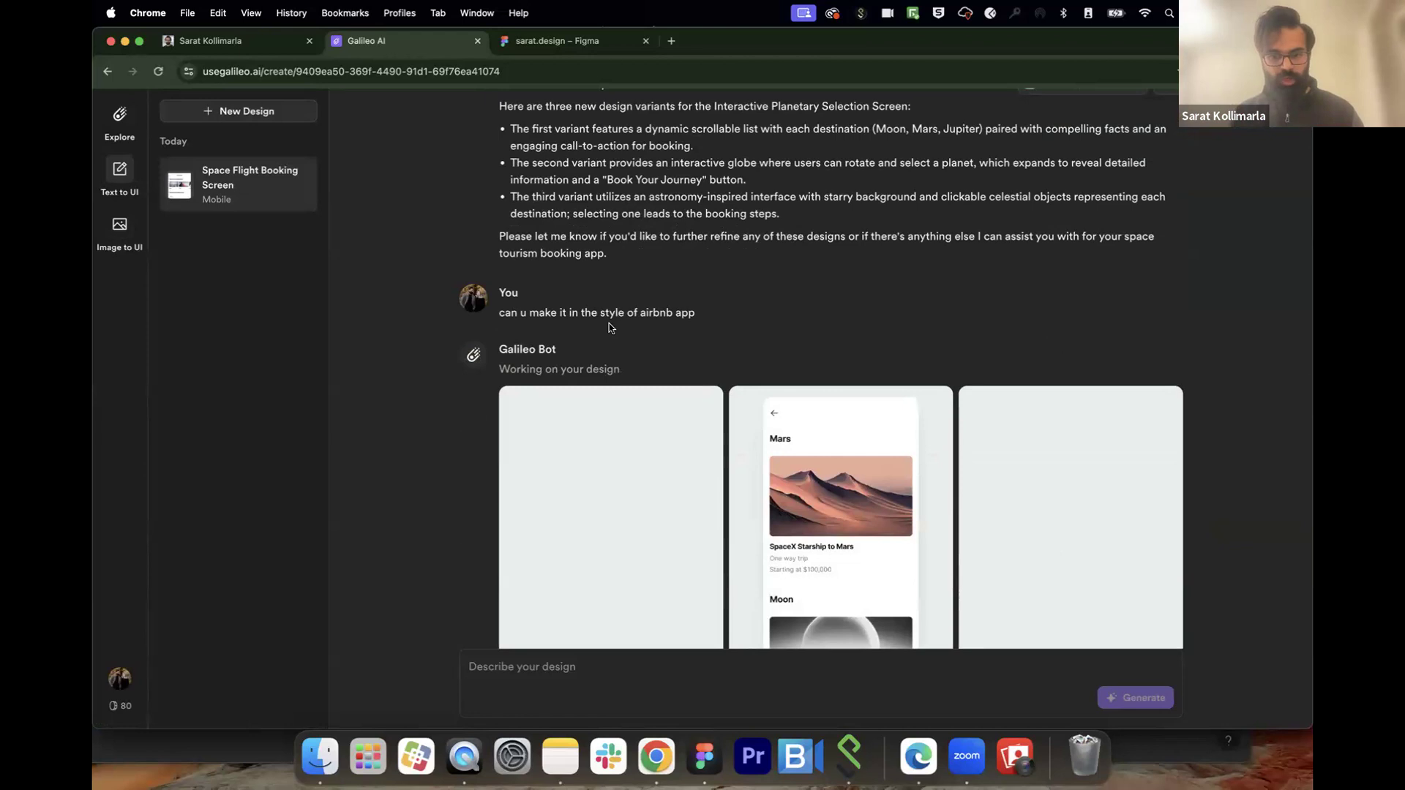
scroll(611, 327, "down", 4)
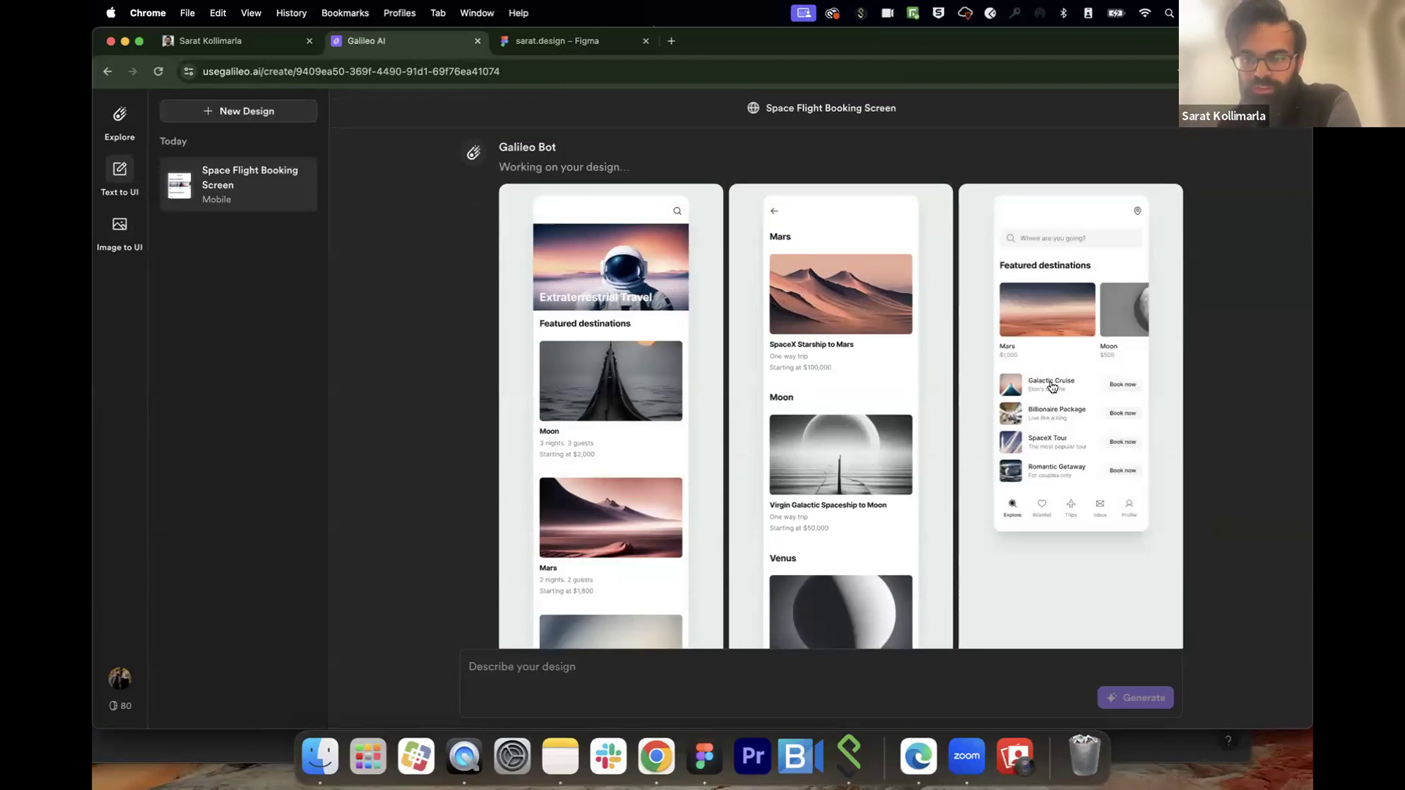
scroll(1061, 387, "down", 5)
scroll(972, 391, "down", 4)
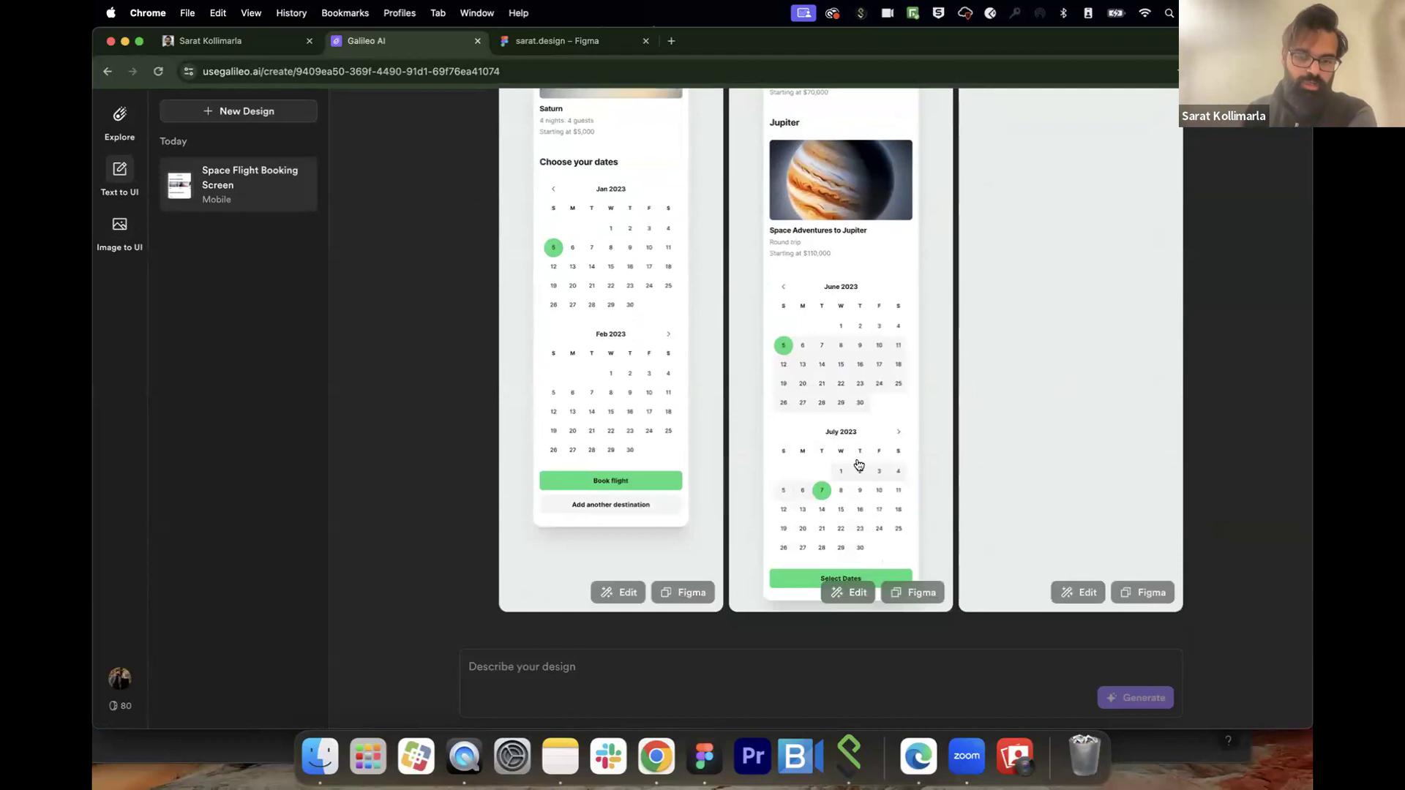
scroll(858, 464, "up", 8)
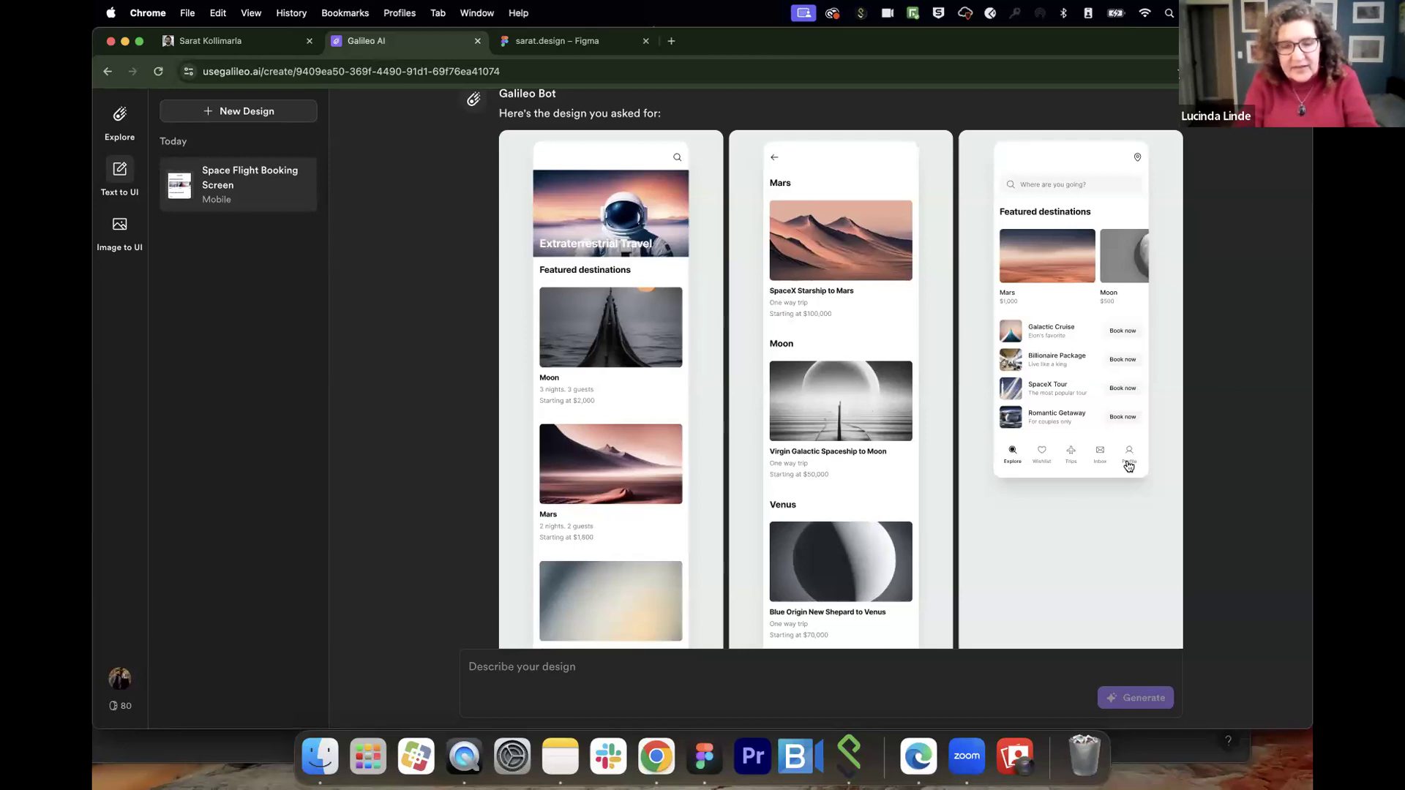
scroll(966, 464, "down", 10)
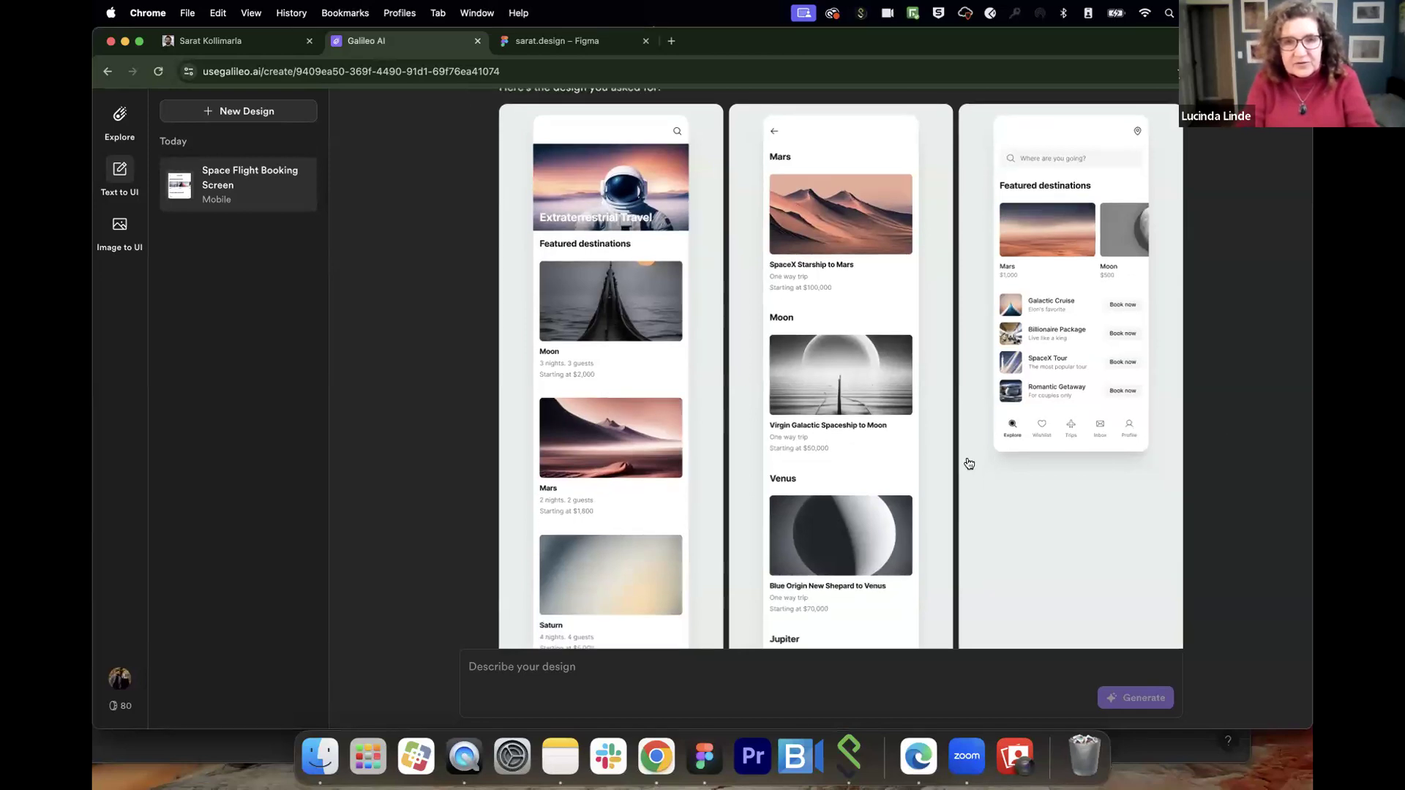
scroll(969, 464, "down", 3)
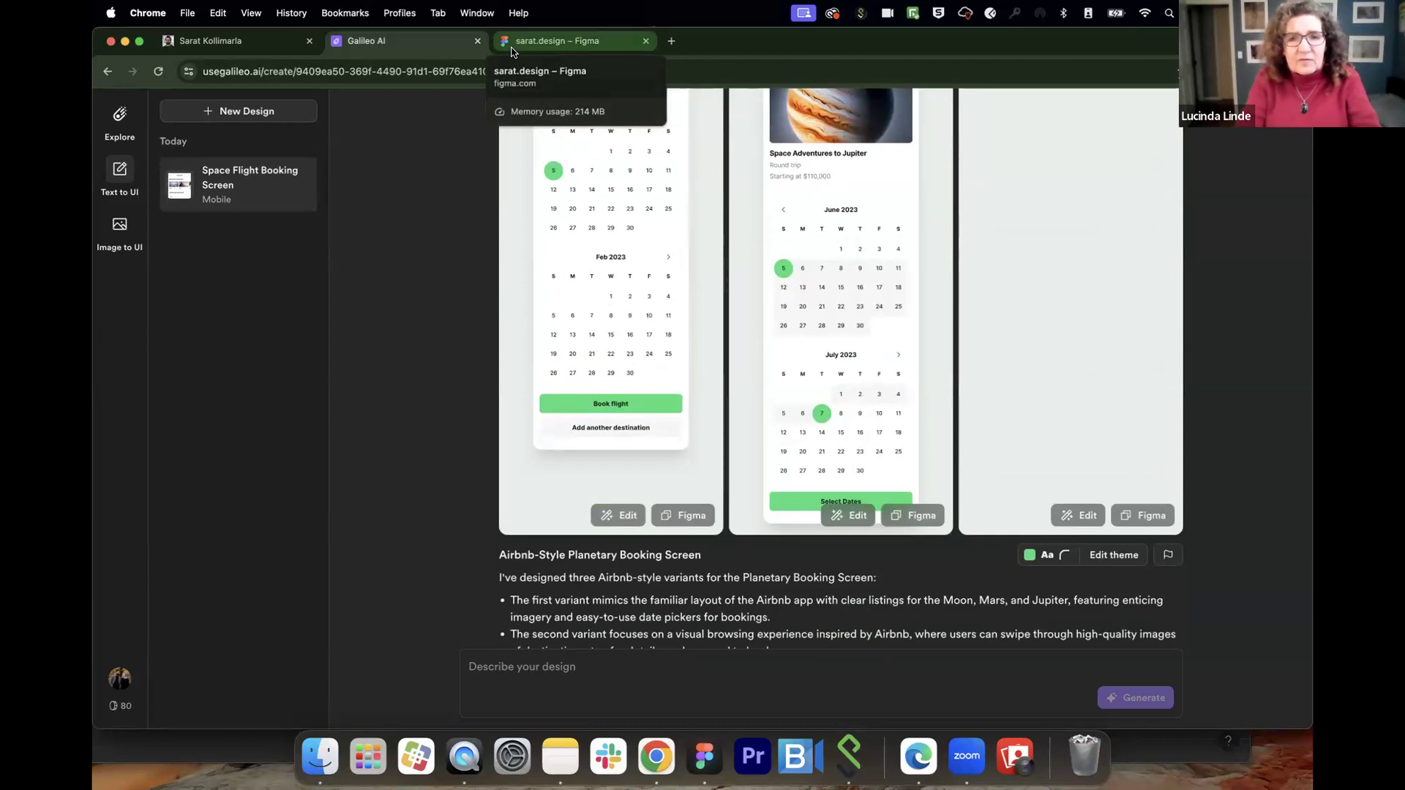
scroll(616, 513, "up", 5)
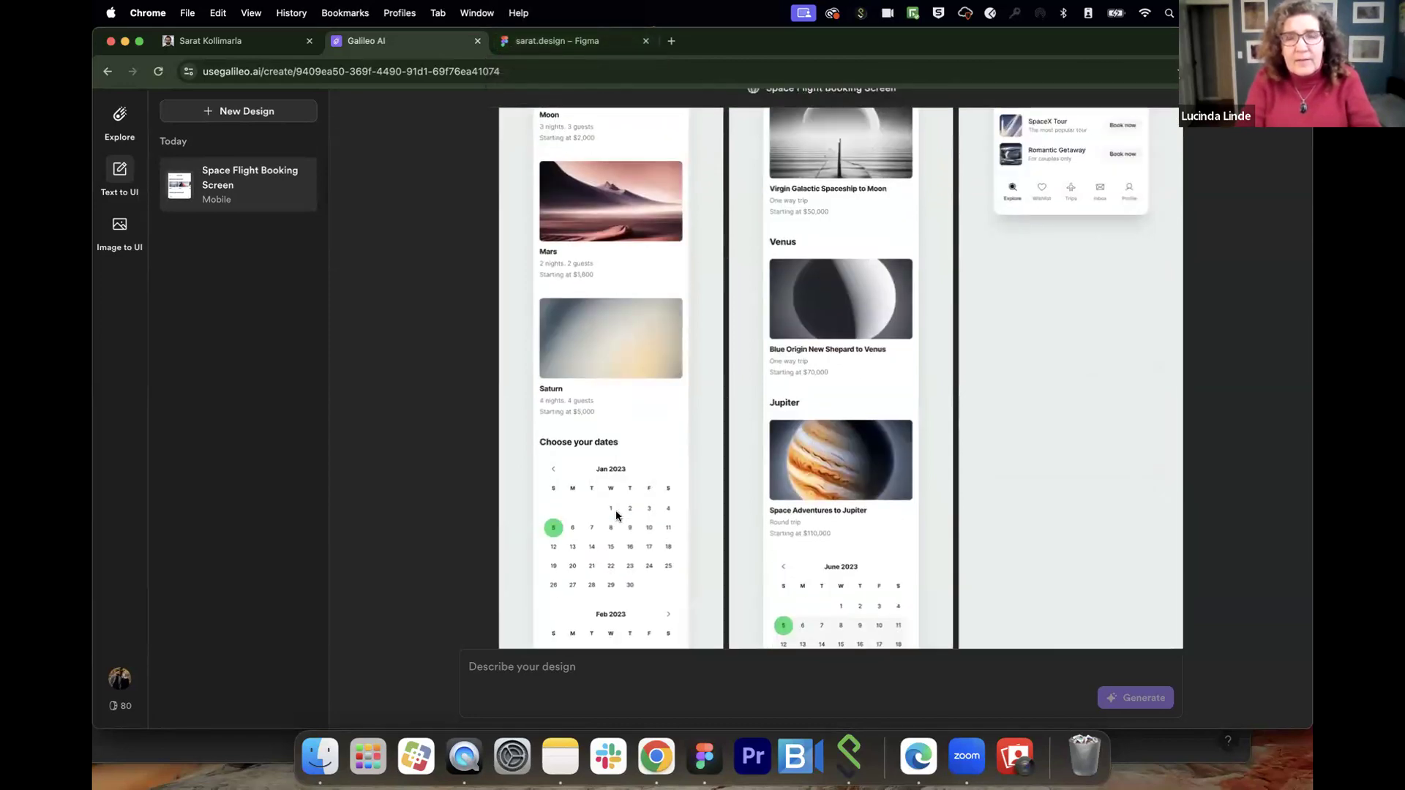
scroll(618, 516, "up", 5)
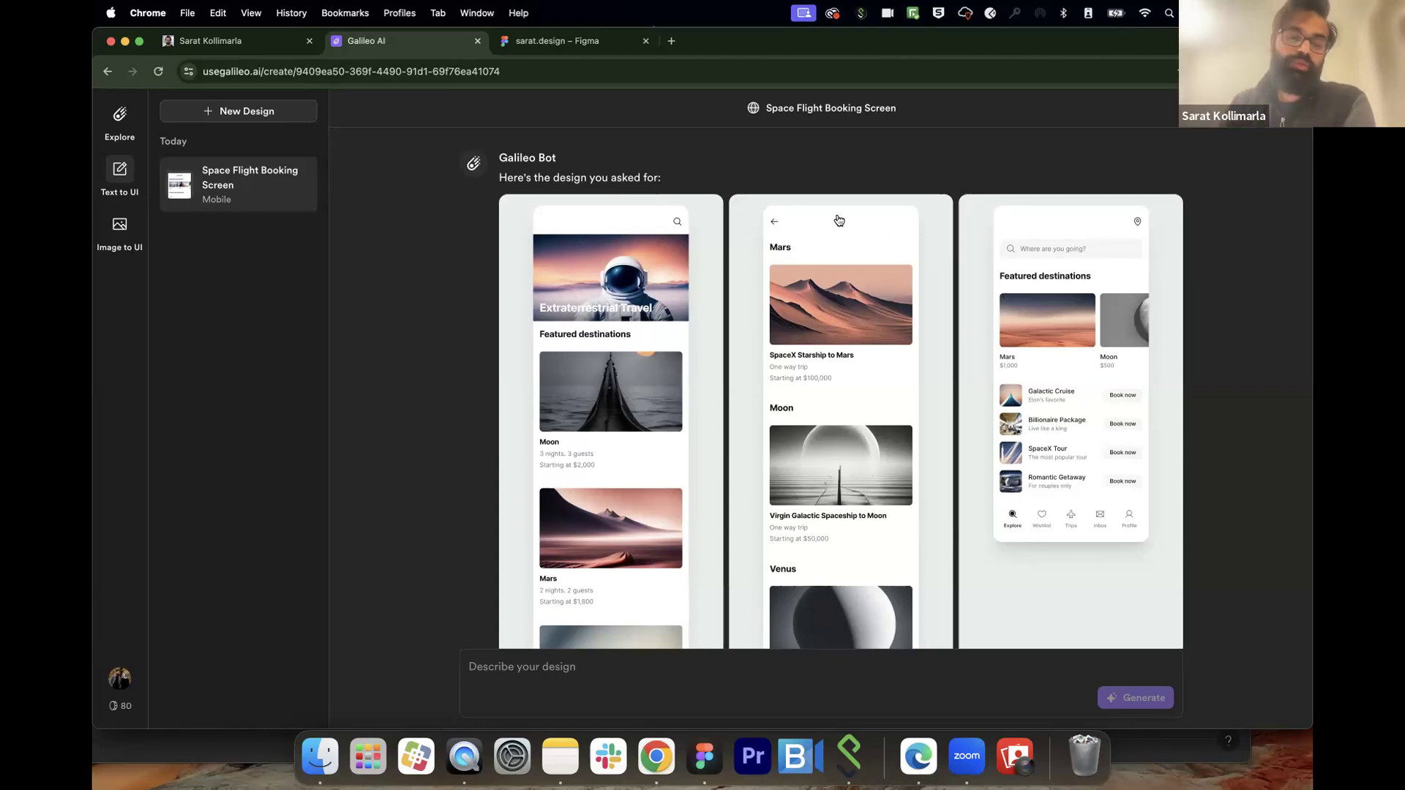
Step: Switch back and forth between the sarat.design Figma file and Galileo AI to compare the Space flights screen with the Airbnb-style variants
left_click(551, 44)
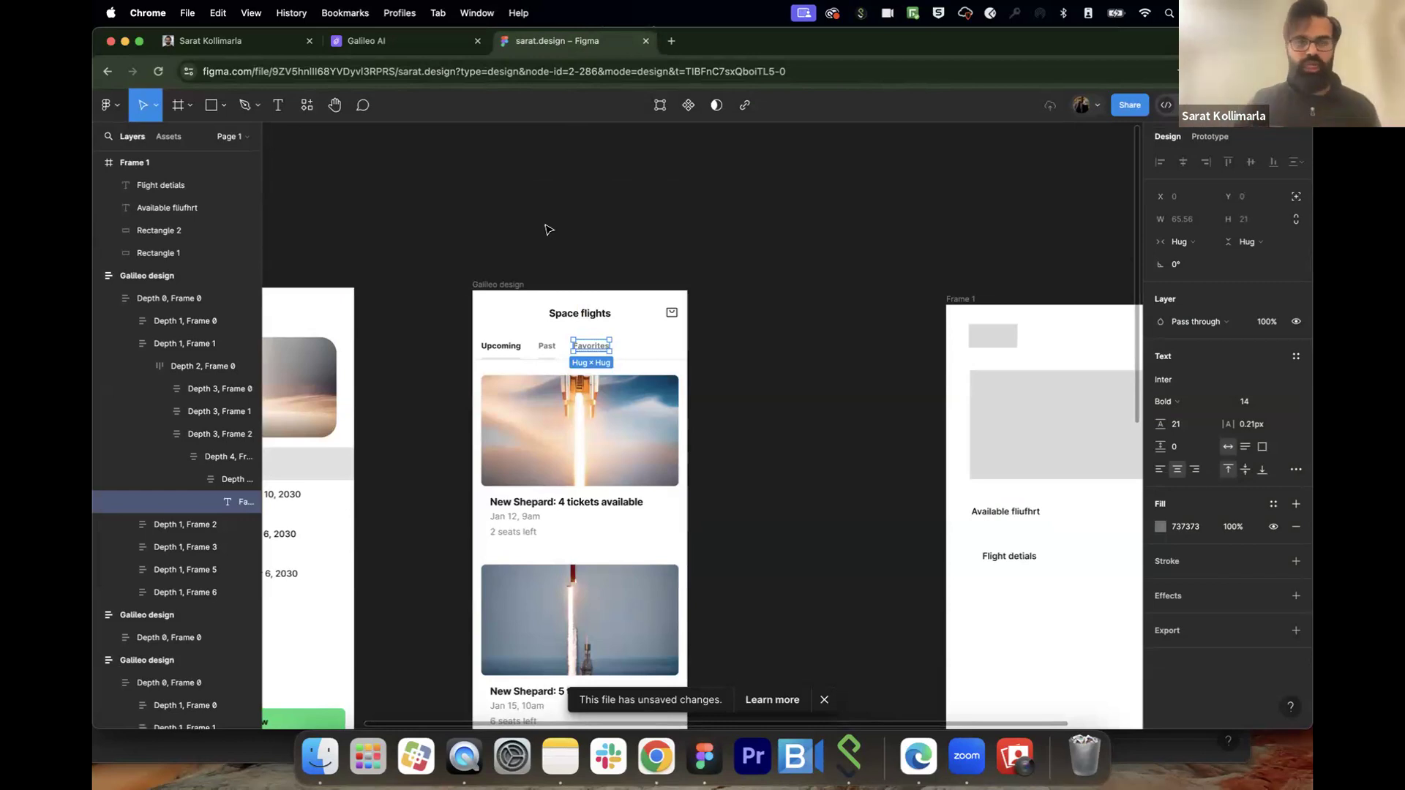
left_click(426, 46)
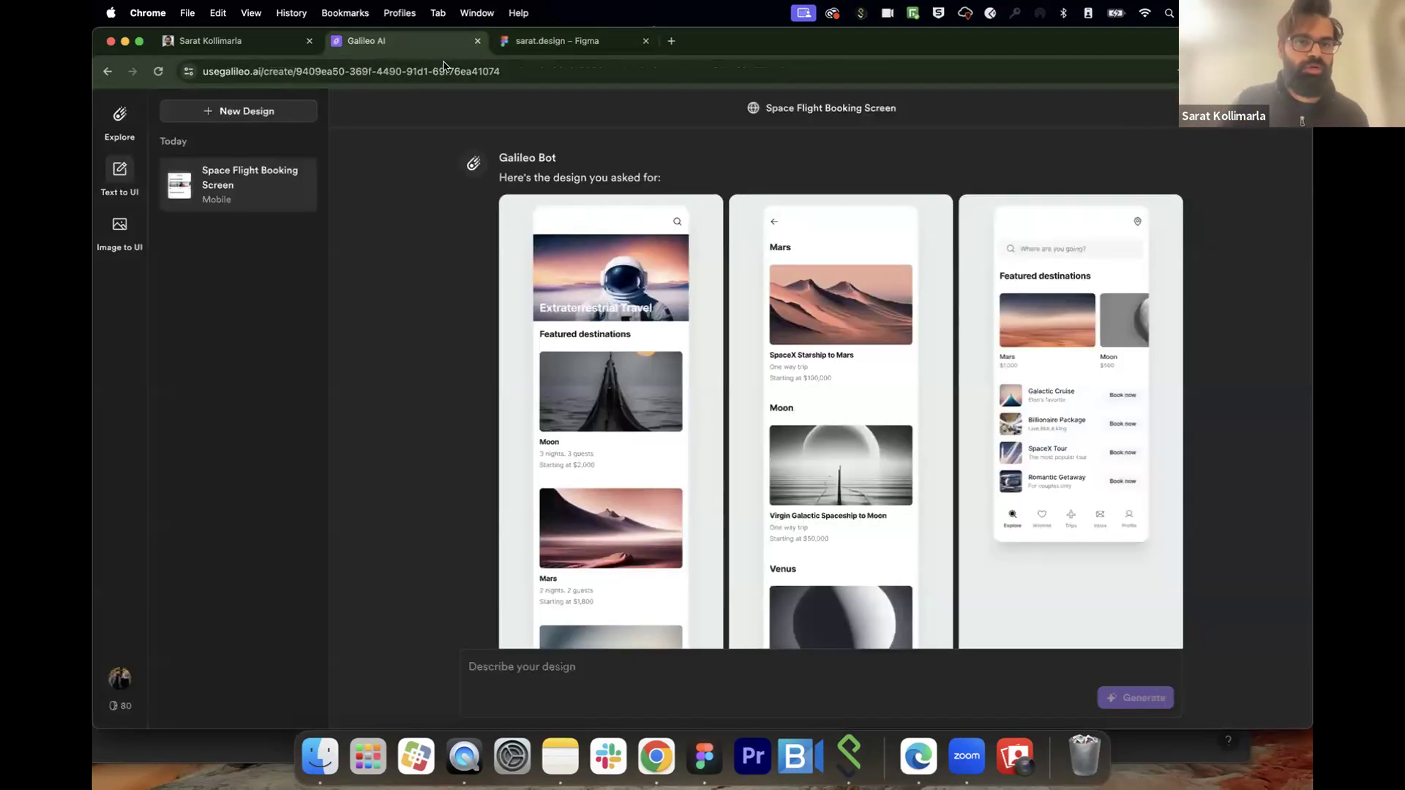
left_click(530, 49)
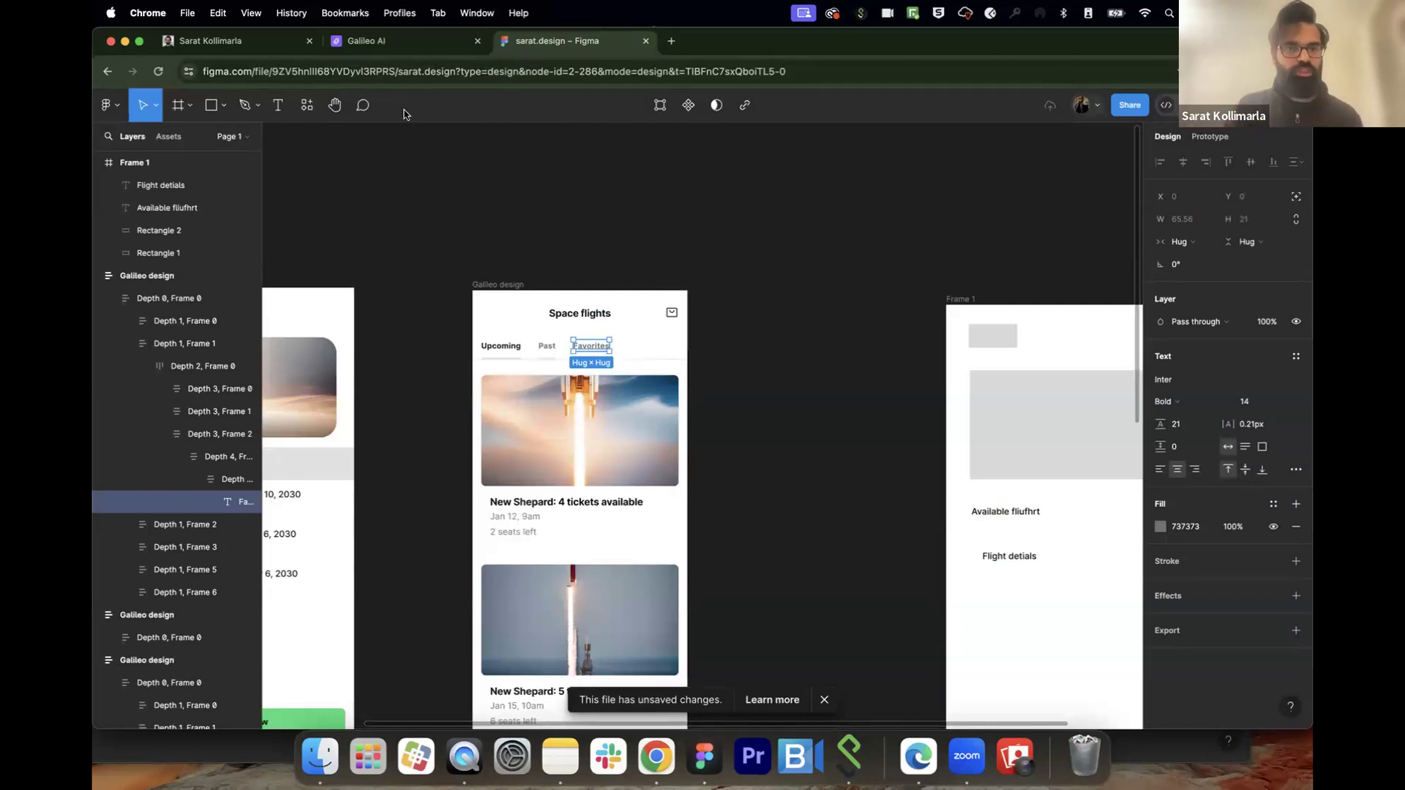
left_click(366, 41)
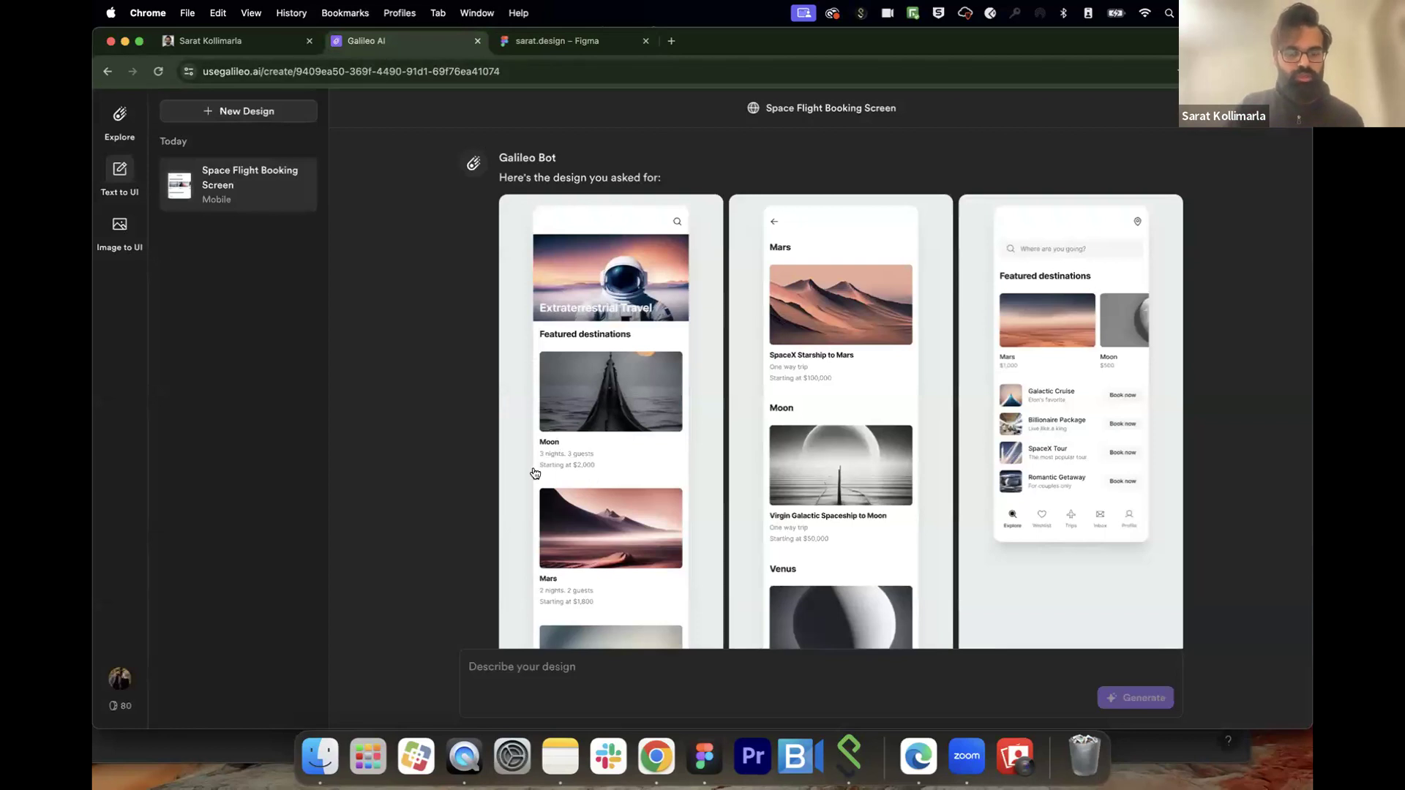
left_click(563, 41)
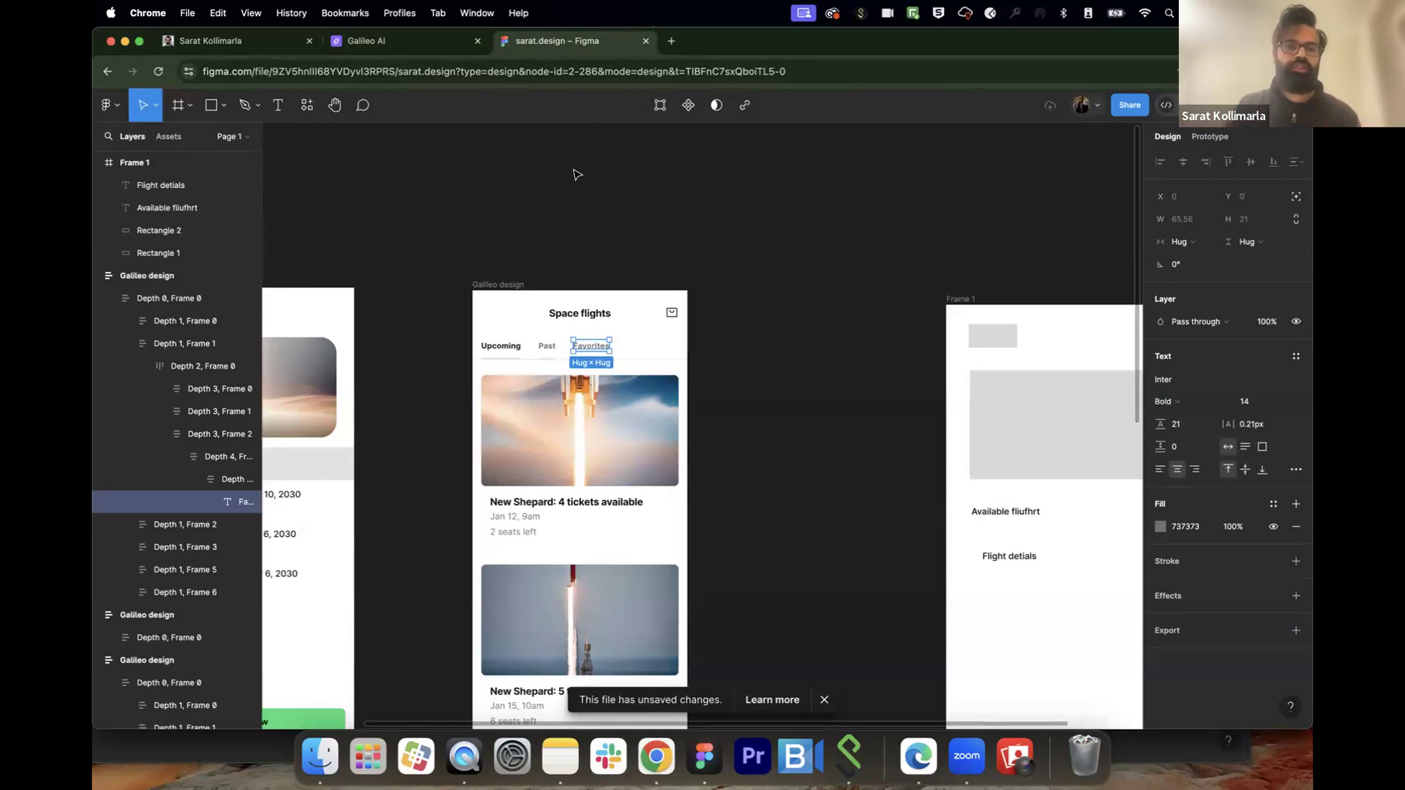
left_click(383, 46)
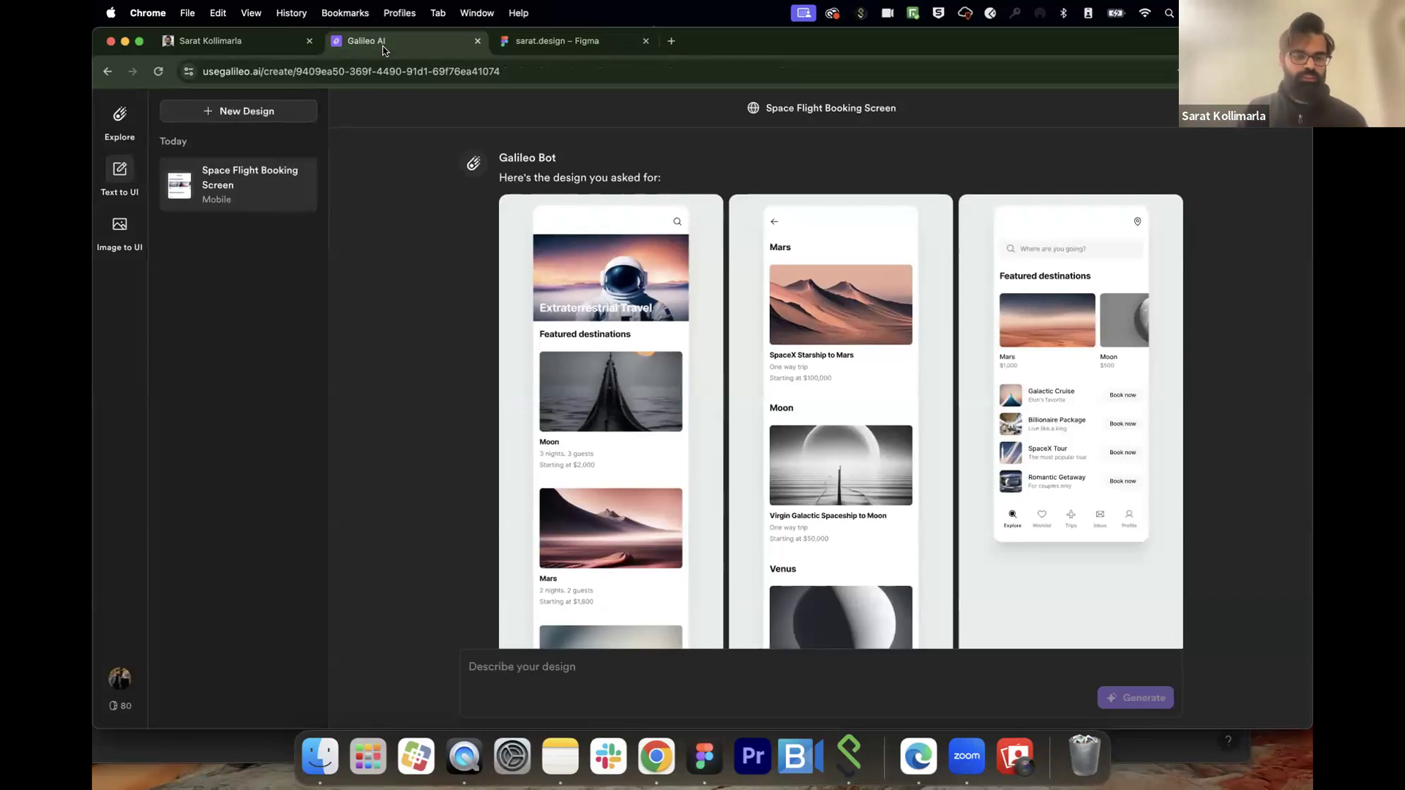
scroll(556, 168, "down", 5)
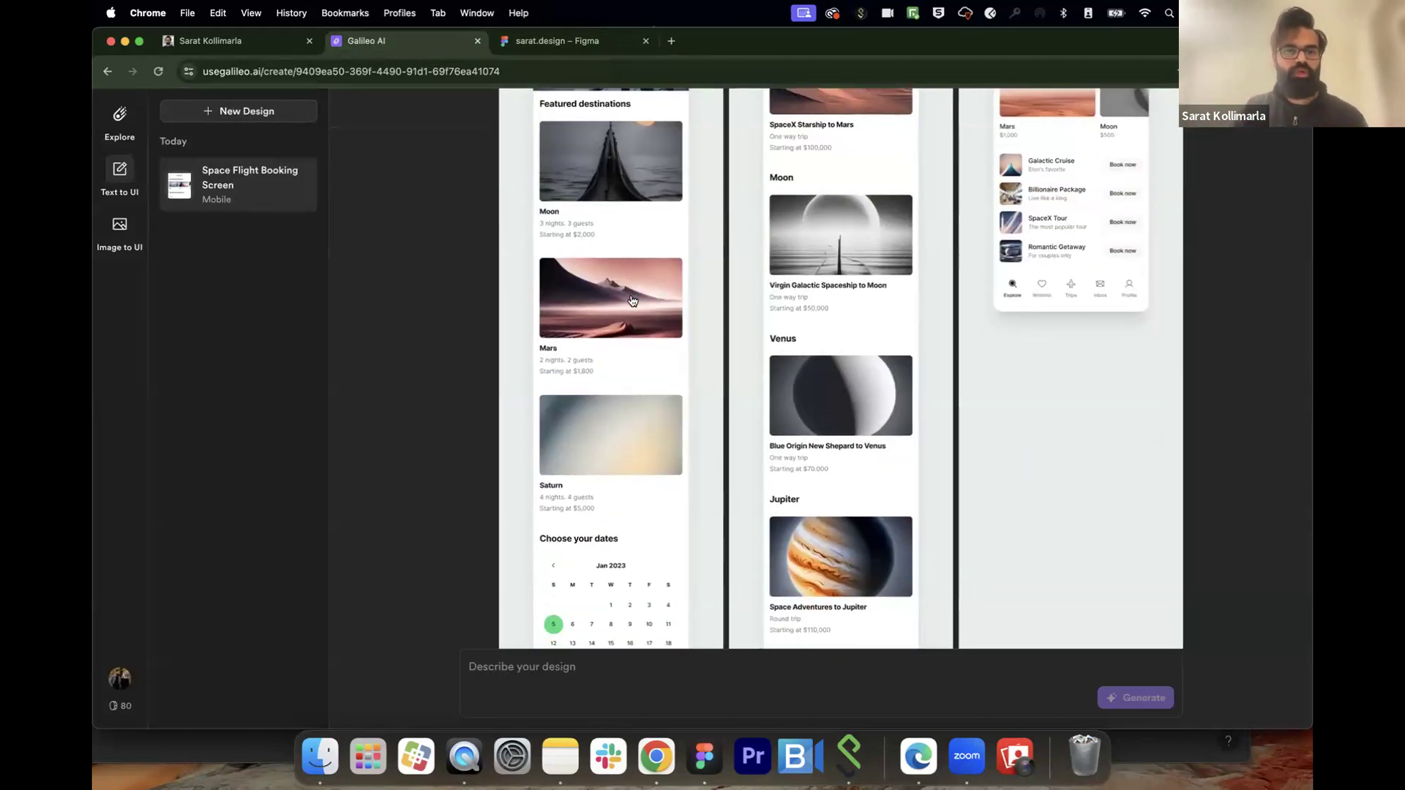
left_click(552, 41)
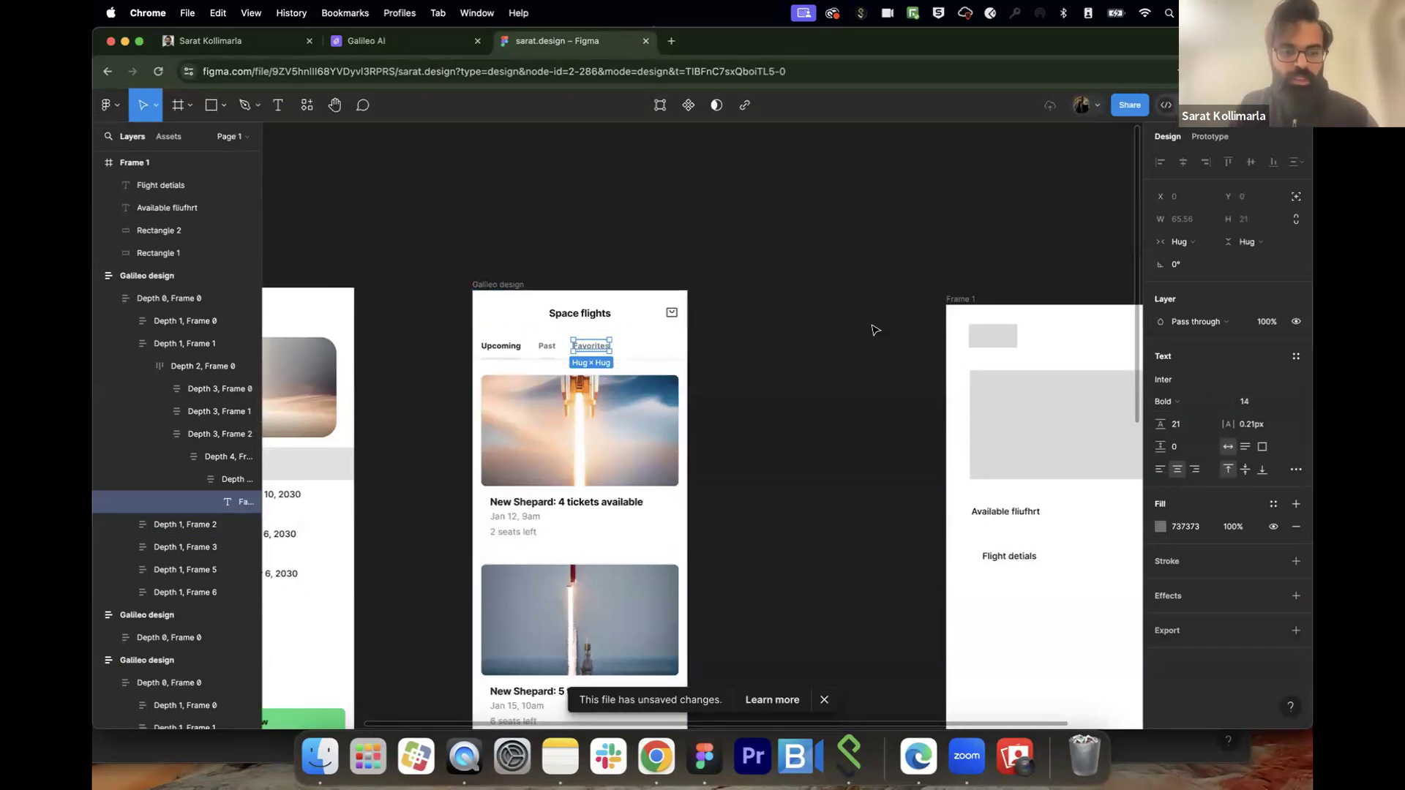
left_click(417, 42)
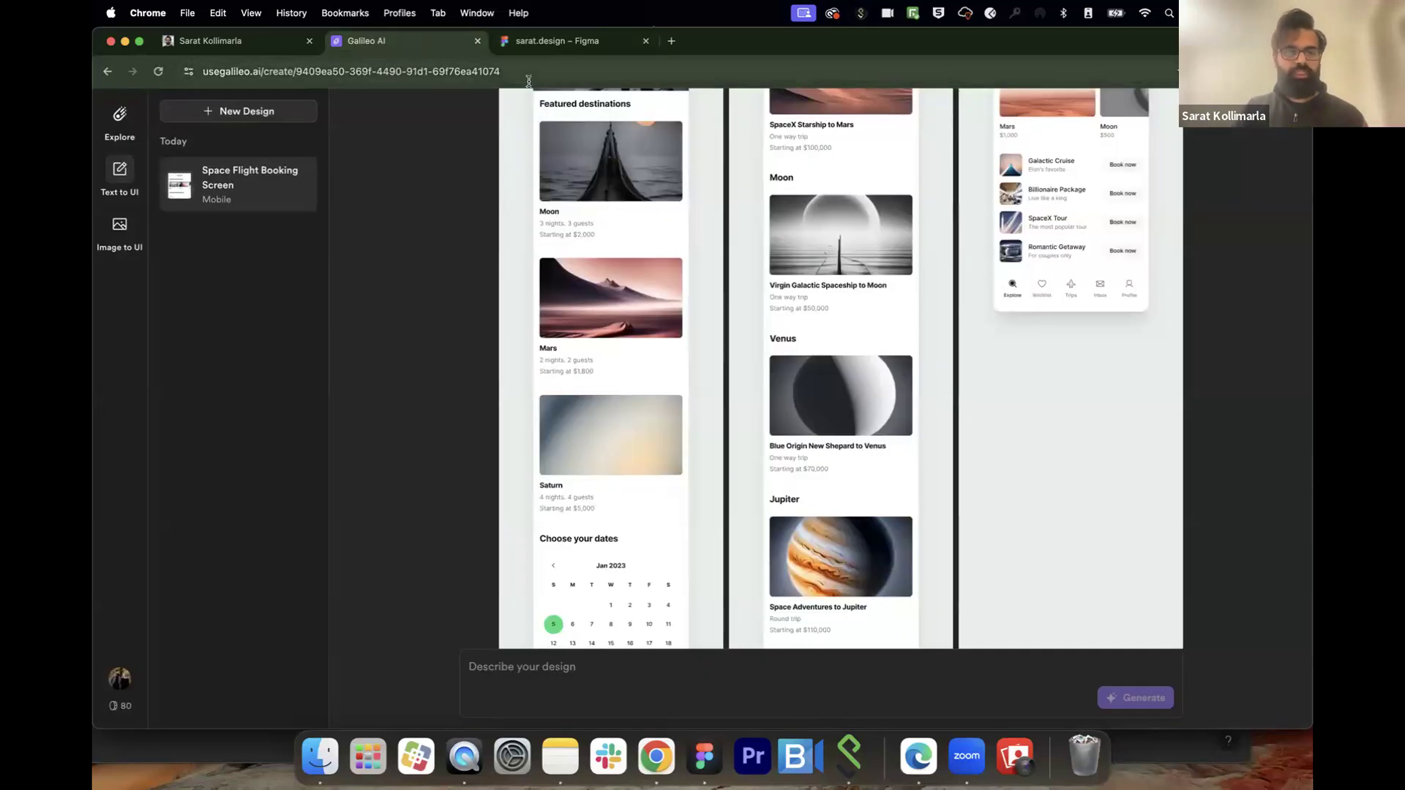
Step: Copy the third Airbnb-style variant from Galileo AI for Figma and paste it into the sarat.design file on the empty canvas beside Frame 1
scroll(897, 424, "up", 15)
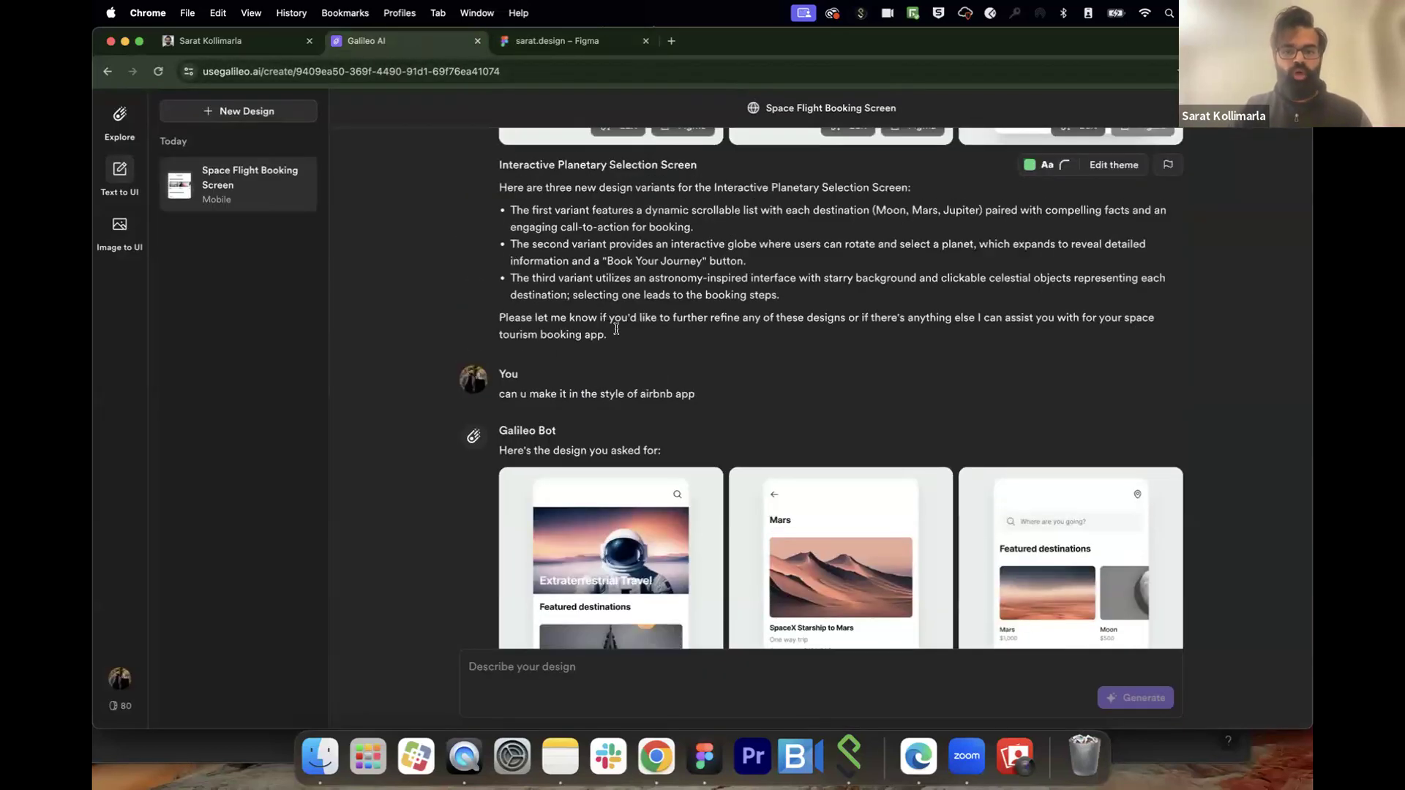
scroll(897, 424, "up", 10)
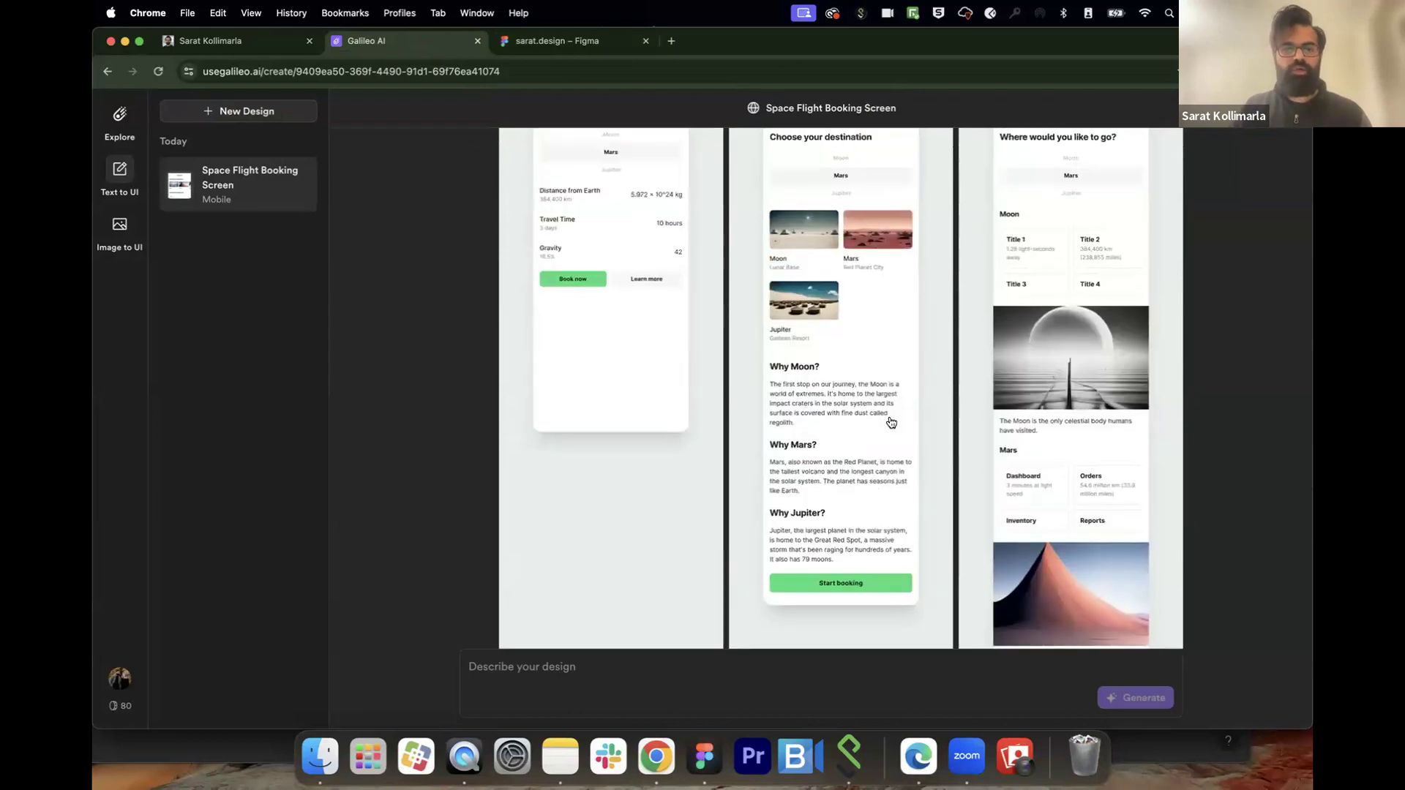
scroll(963, 497, "up", 10)
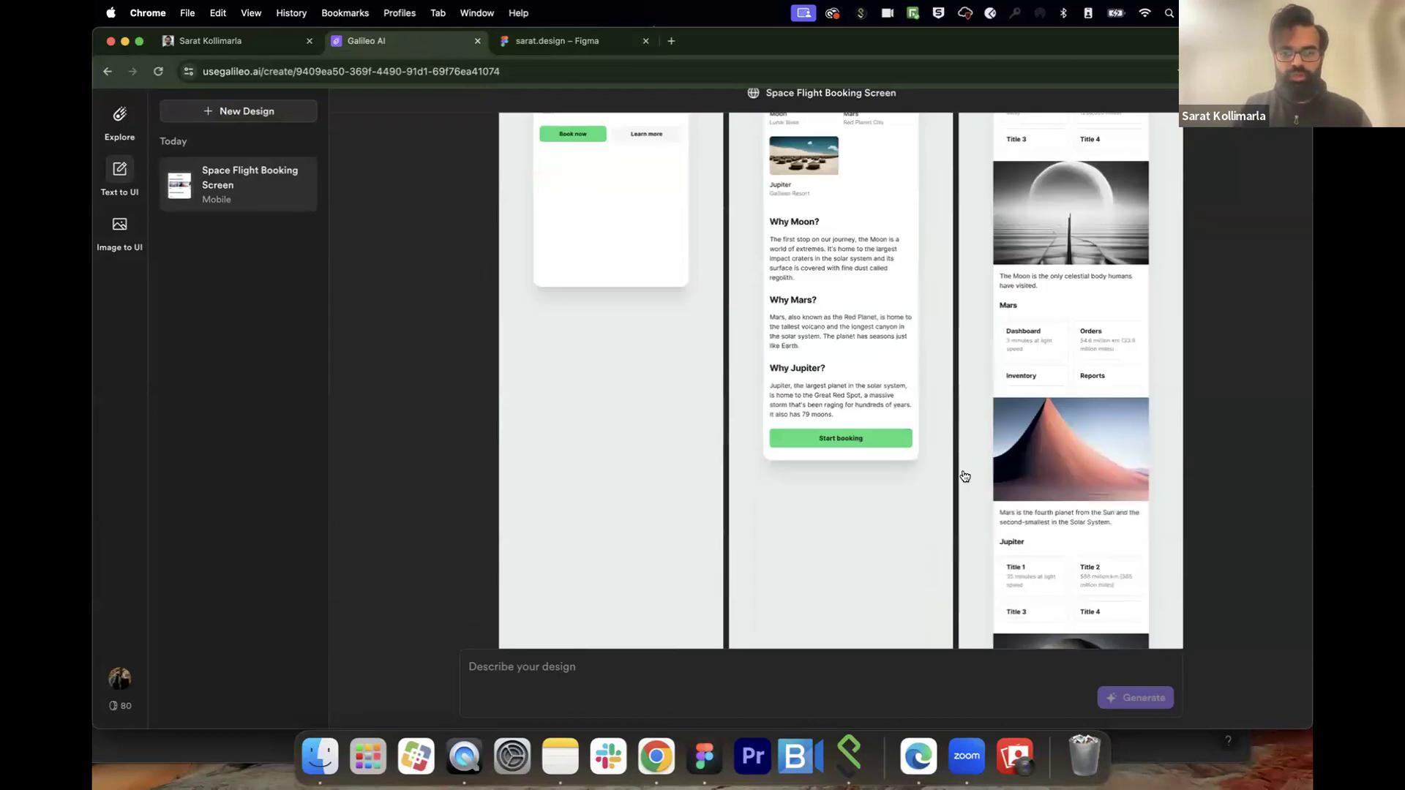
scroll(1012, 523, "up", 5)
scroll(1075, 545, "down", 5)
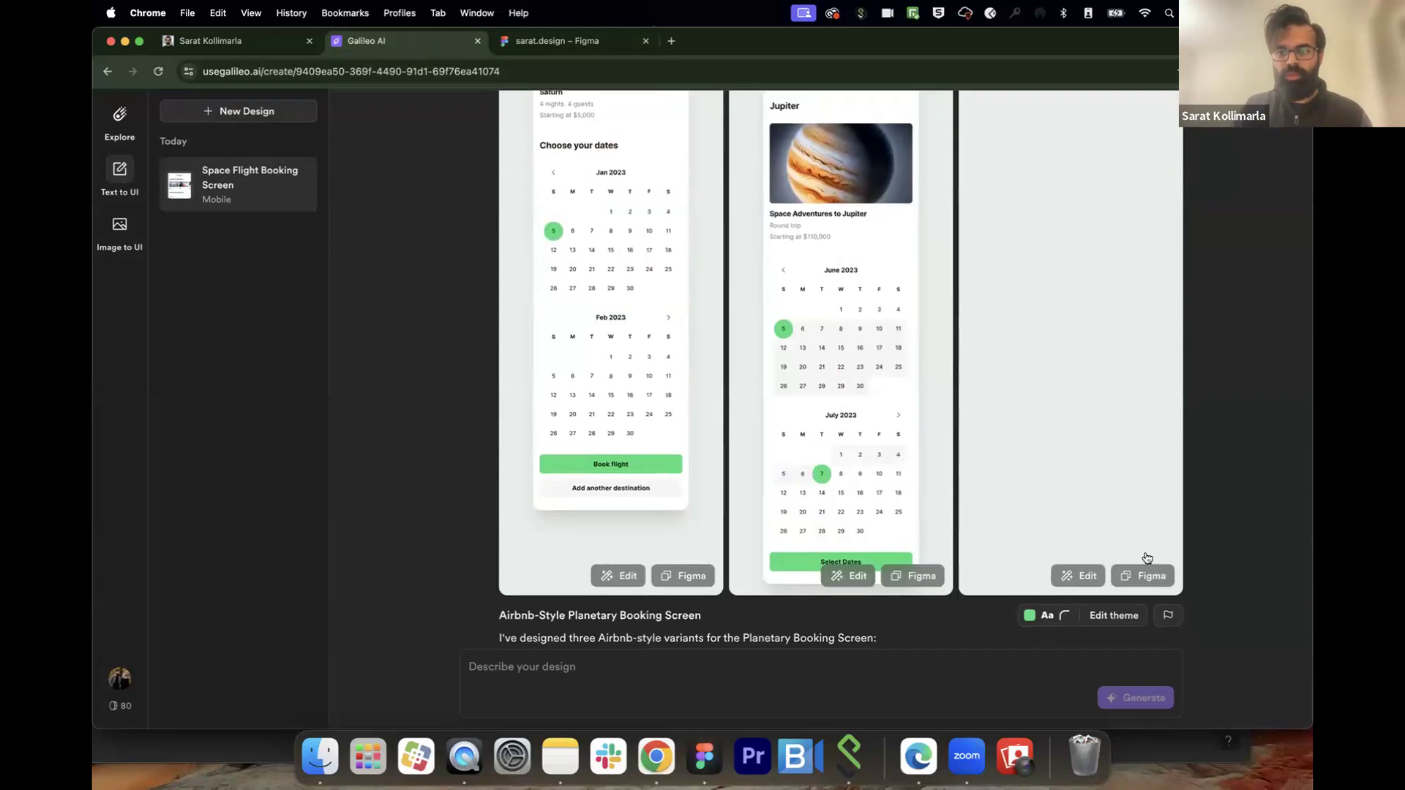
left_click(1153, 581)
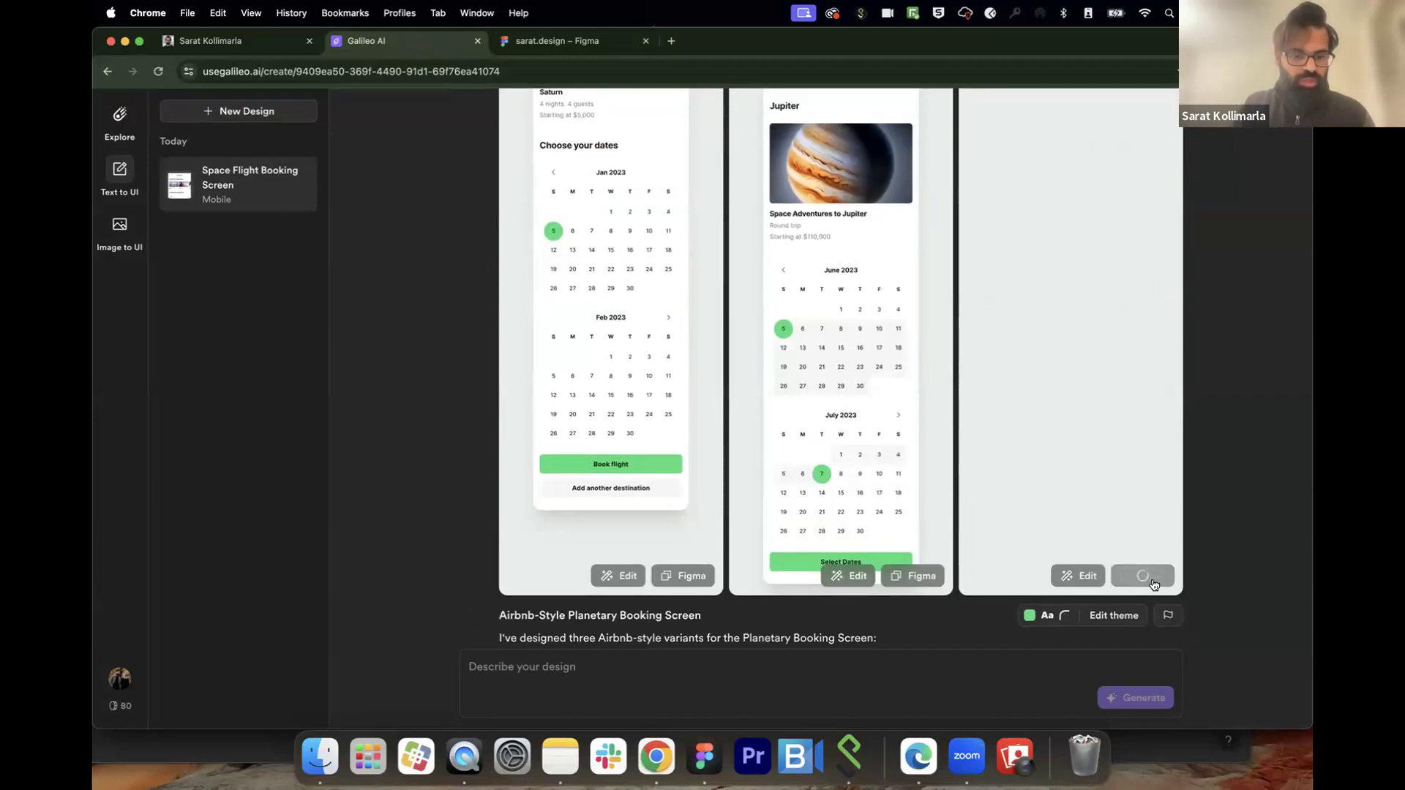
left_click(528, 51)
scroll(822, 265, "right", 10)
left_click(825, 275)
key("super+v")
scroll(827, 291, "down", 5)
scroll(828, 291, "right", 2)
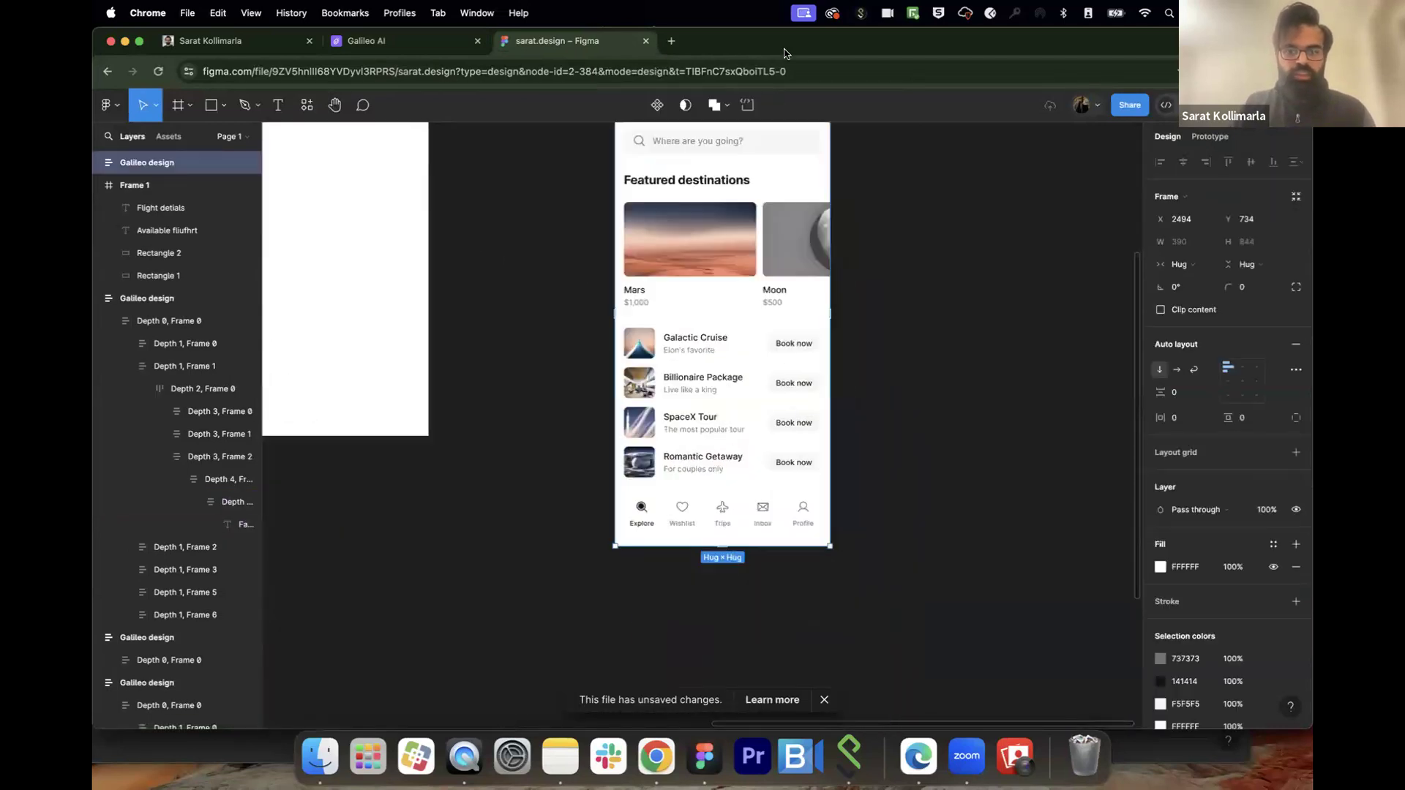
Step: Replace the Galactic Cruise title with "dasdasda" and its subtitle with "dasda" on the pasted Featured destinations screen
scroll(876, 232, "up", 4)
double_click(677, 483)
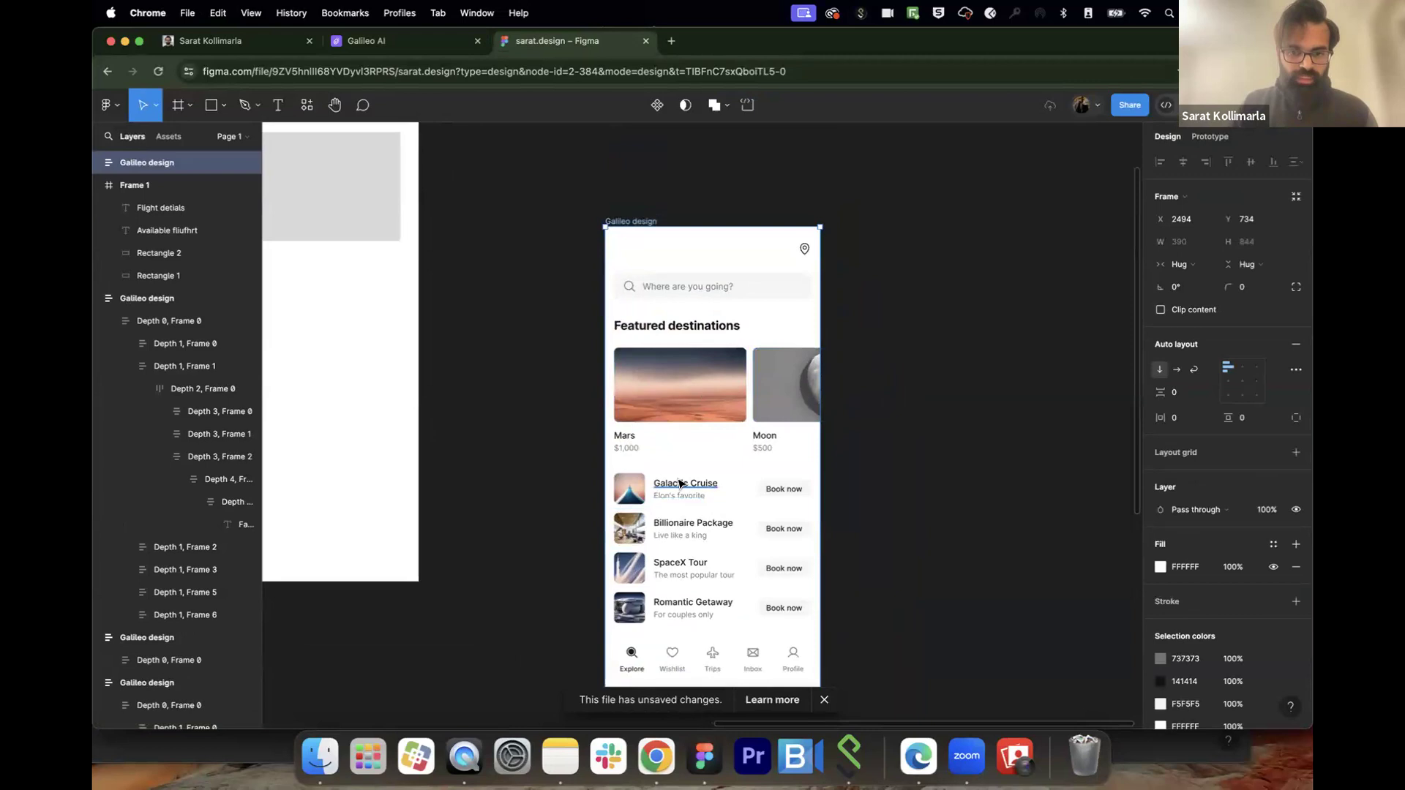
type("dasdasda")
double_click(677, 495)
type("dasda")
Step: Change the fill of the "dasda" subtitle text to red ED0000
scroll(815, 492, "up", 3)
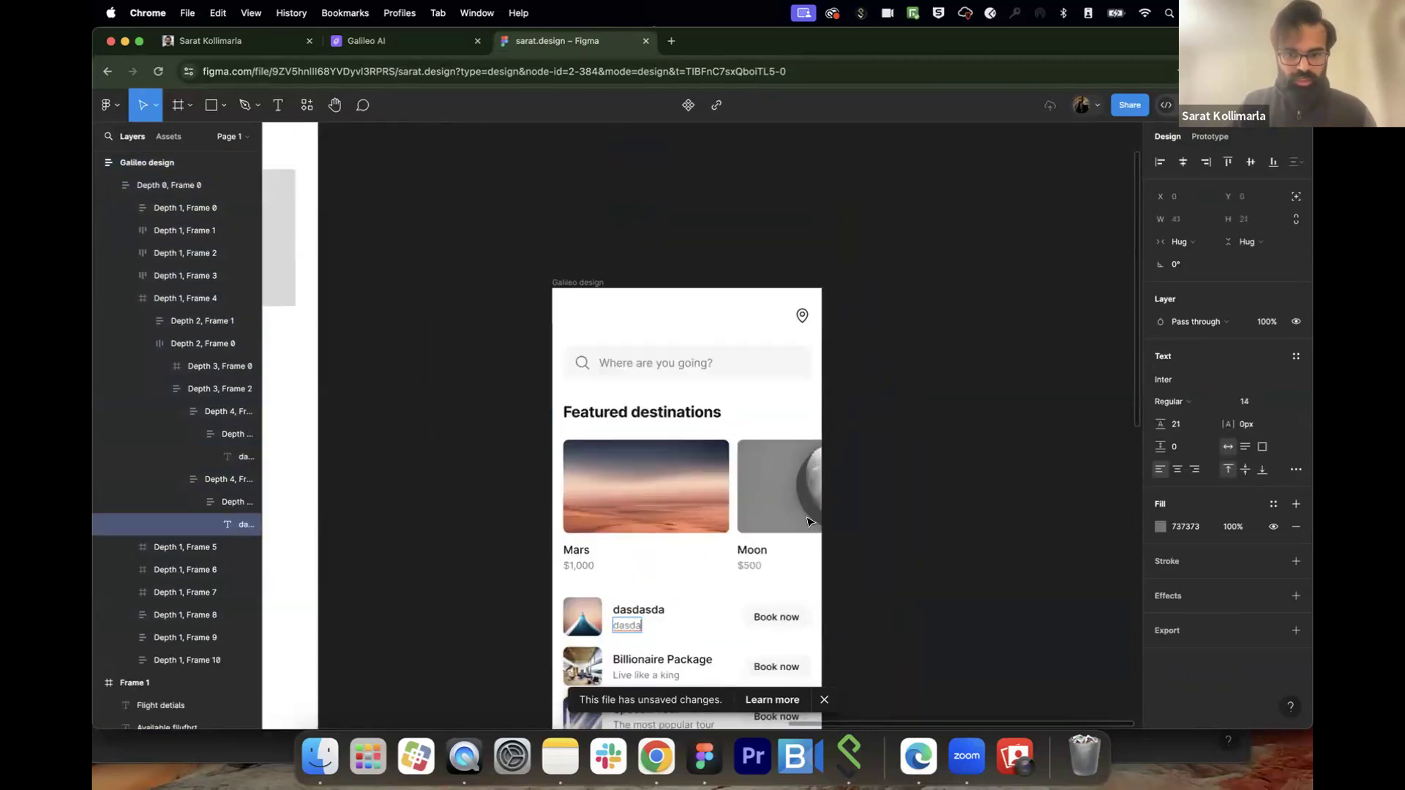
scroll(821, 571, "down", 5)
scroll(805, 502, "up", 5)
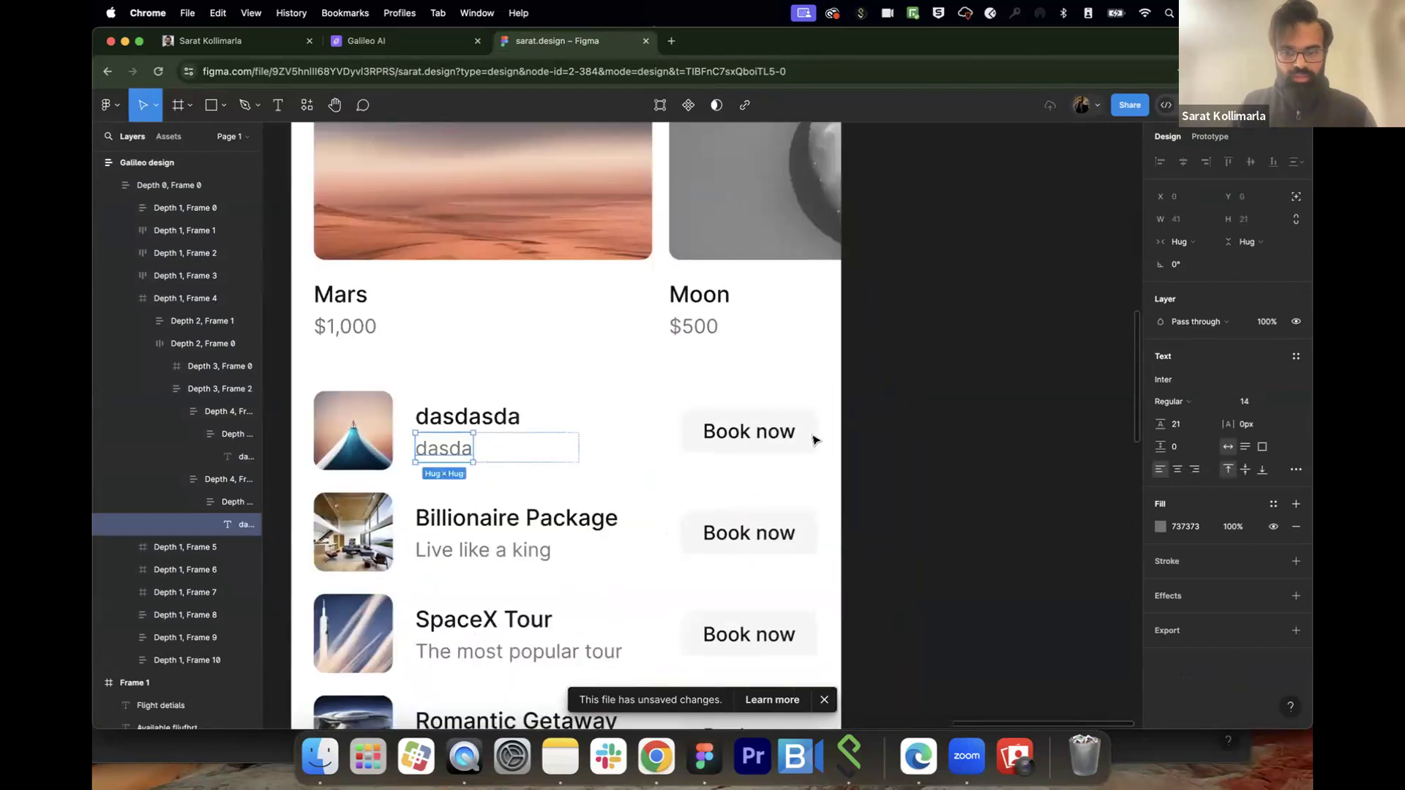
left_click(1160, 527)
left_click_drag(1110, 451, 1143, 376)
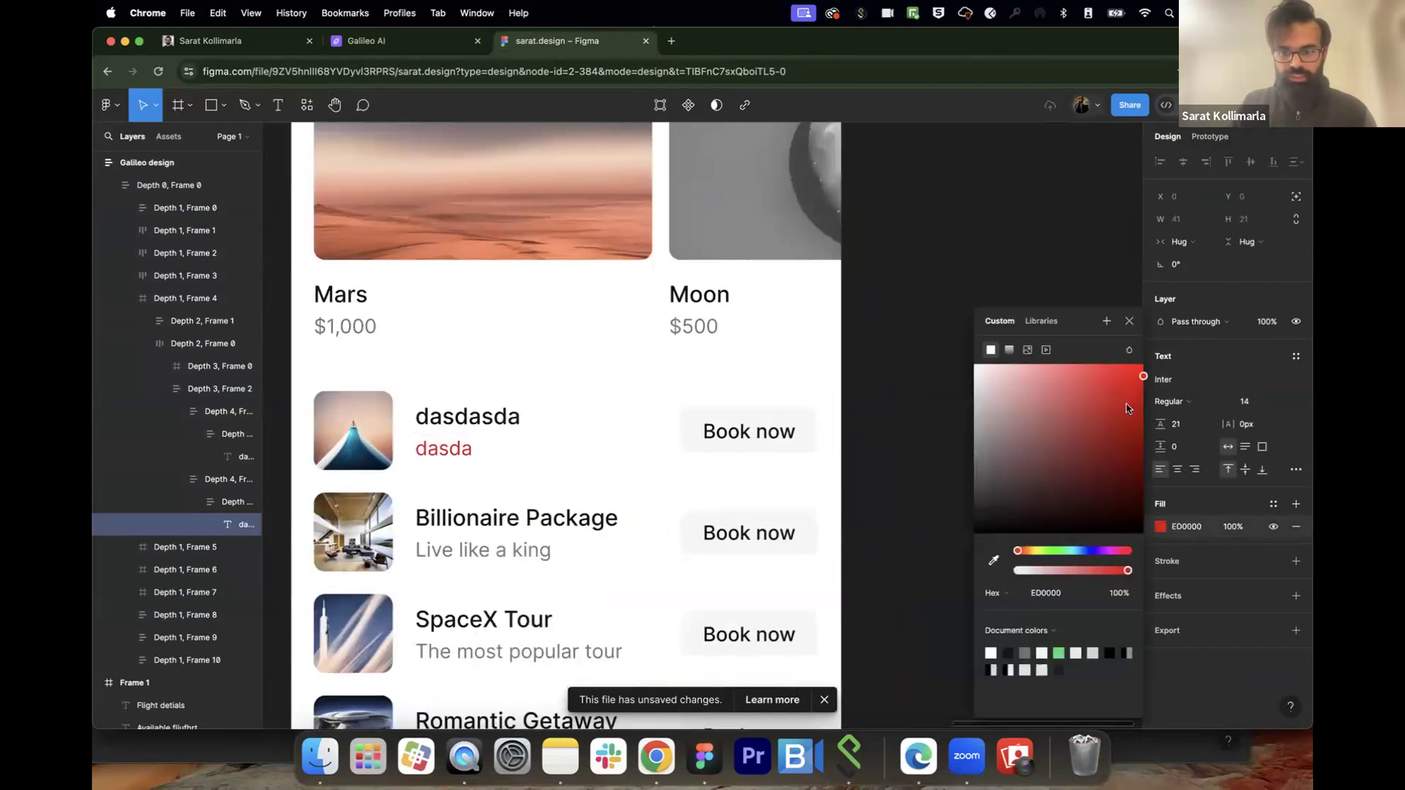
Step: Change the fill of the first listing's Book now button to red FF0A0A
left_click(837, 458)
left_click(748, 431)
left_click(1160, 567)
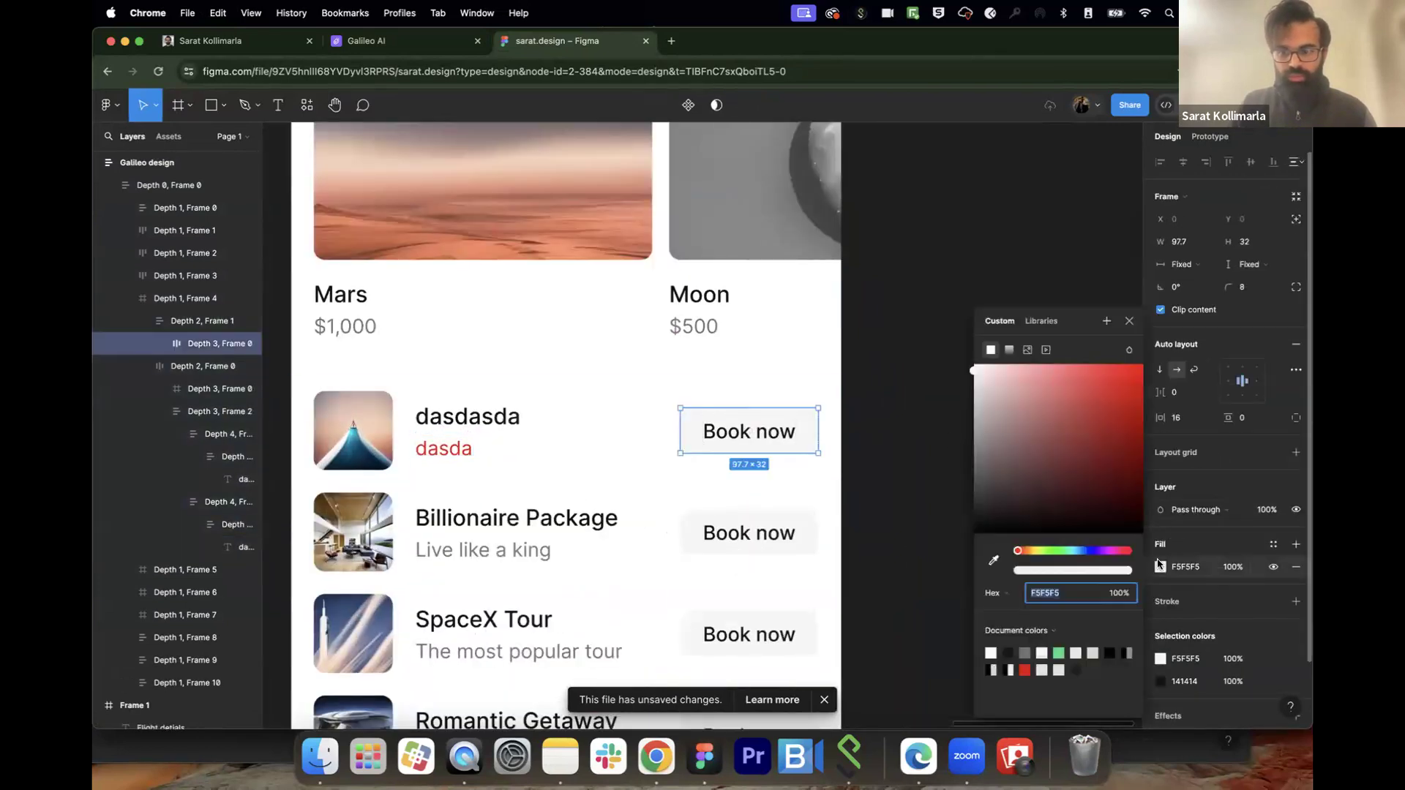
left_click(1093, 454)
left_click_drag(1108, 418, 1139, 362)
scroll(799, 415, "down", 5)
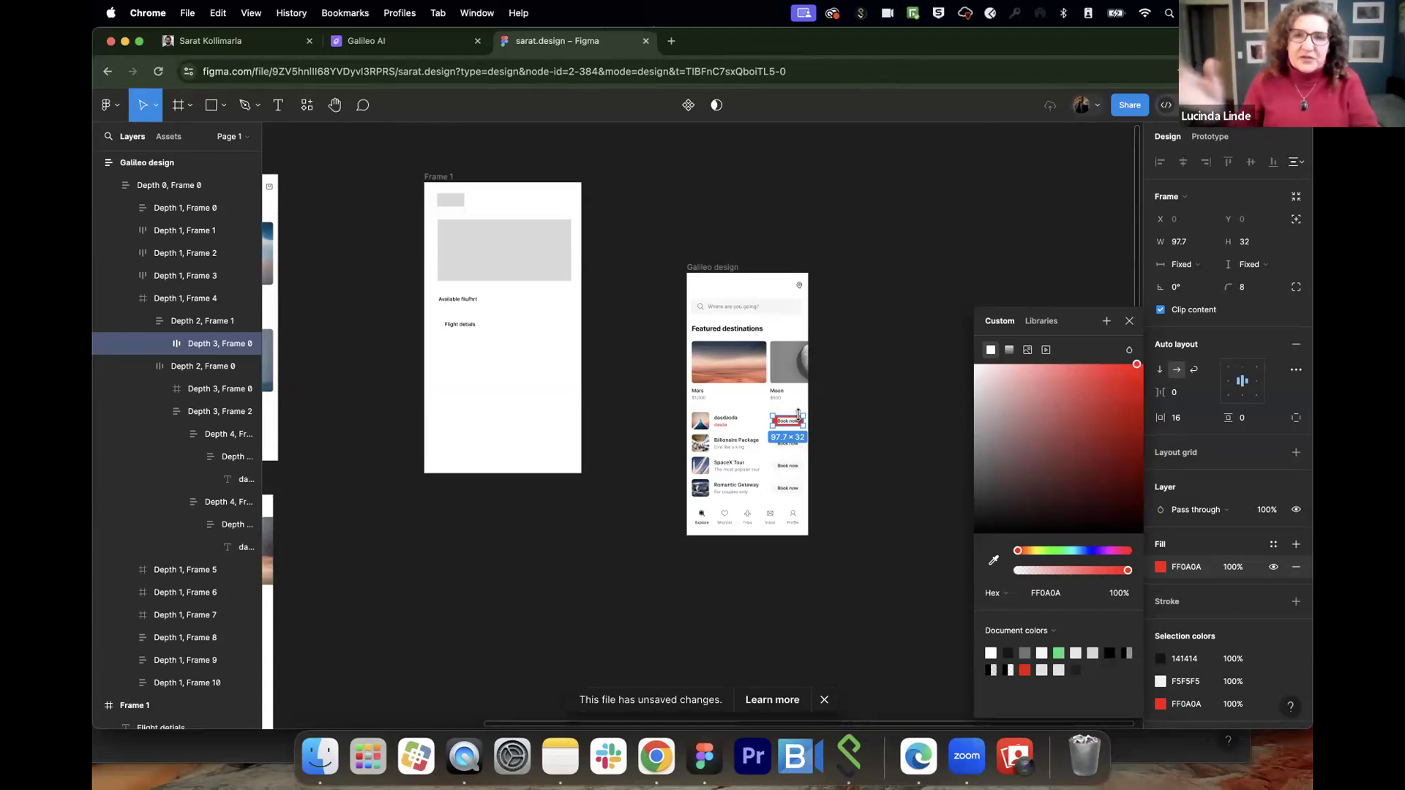
Step: Inspect the first listing's image and texts and the Billionaire Package title as separate elements, checking back with Galileo AI
left_click(402, 44)
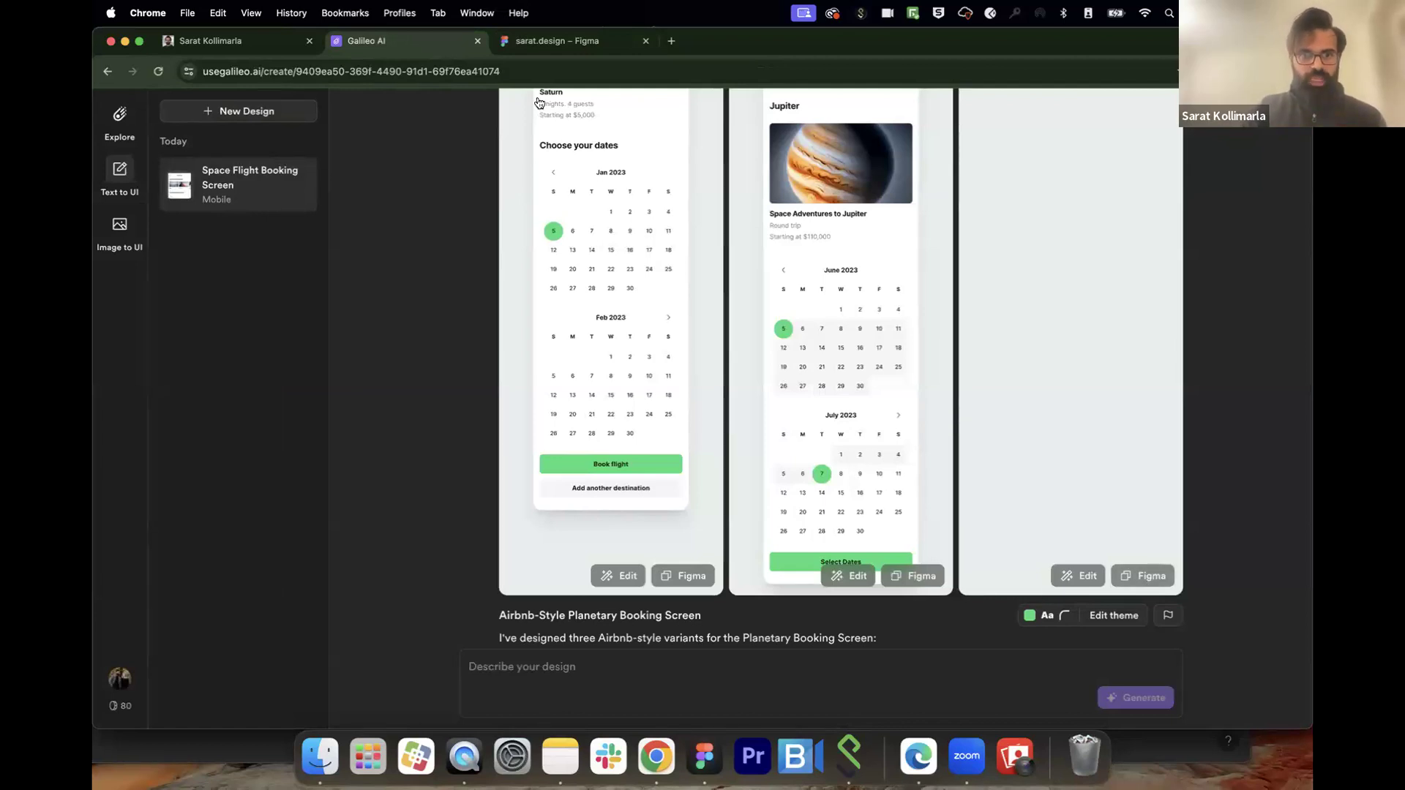
left_click(545, 42)
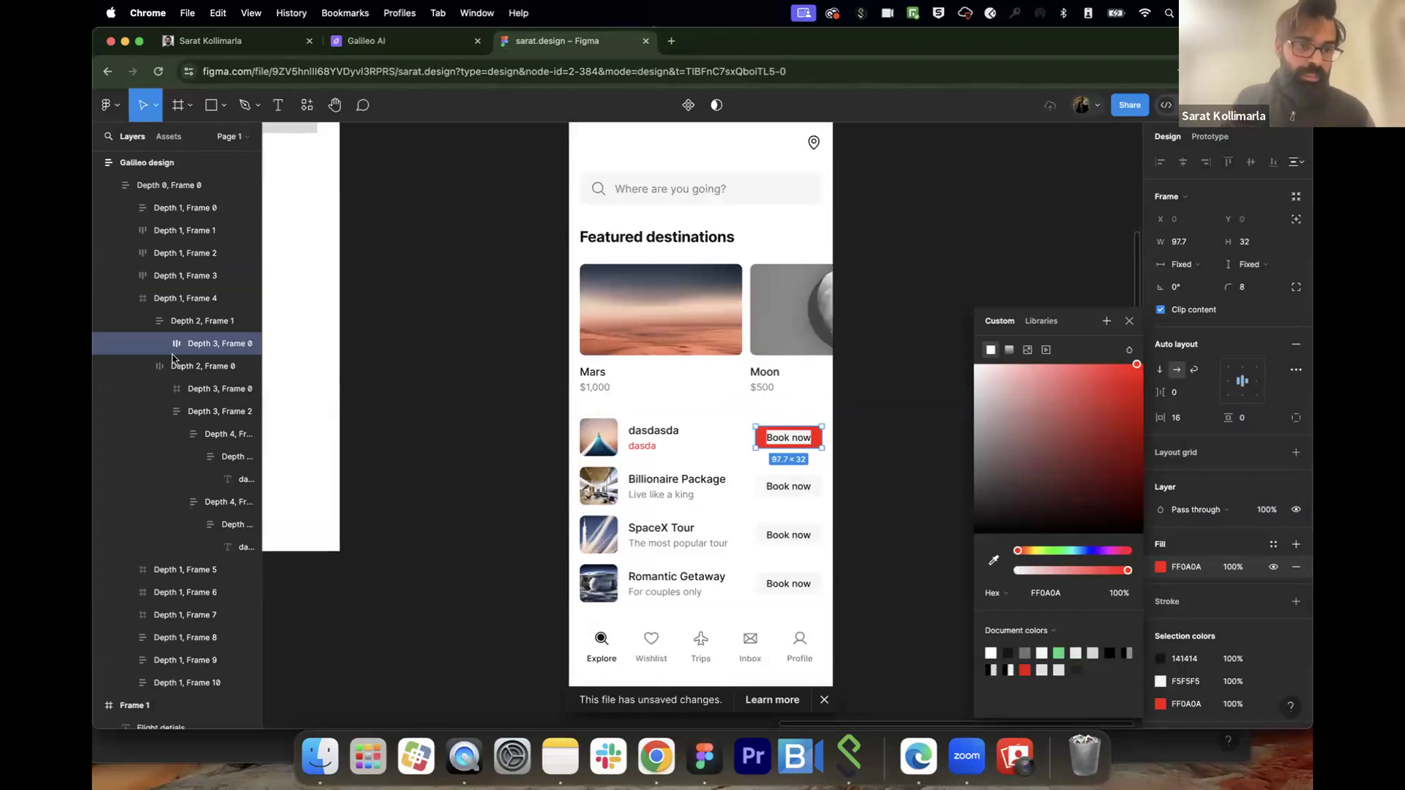
left_click(608, 444)
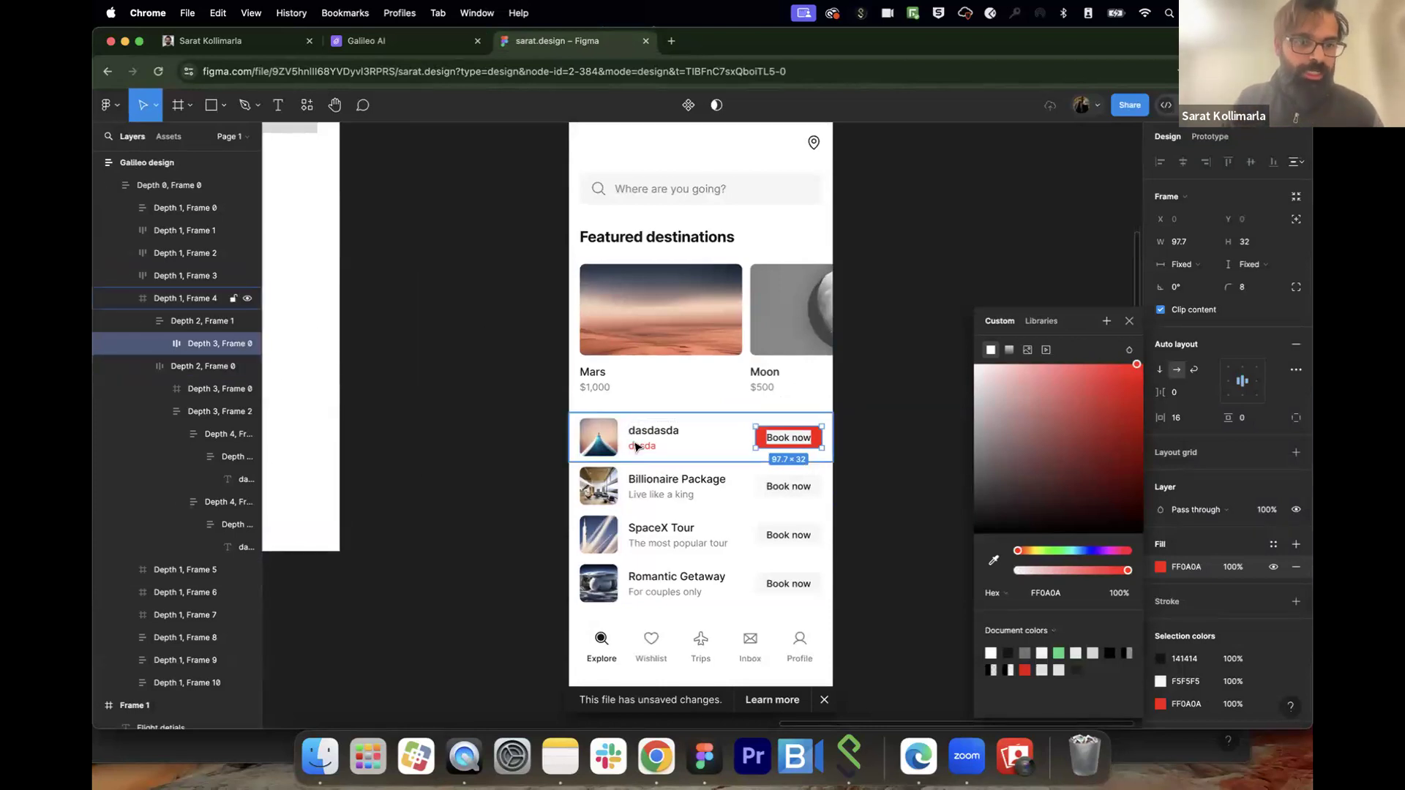
scroll(622, 446, "up", 5)
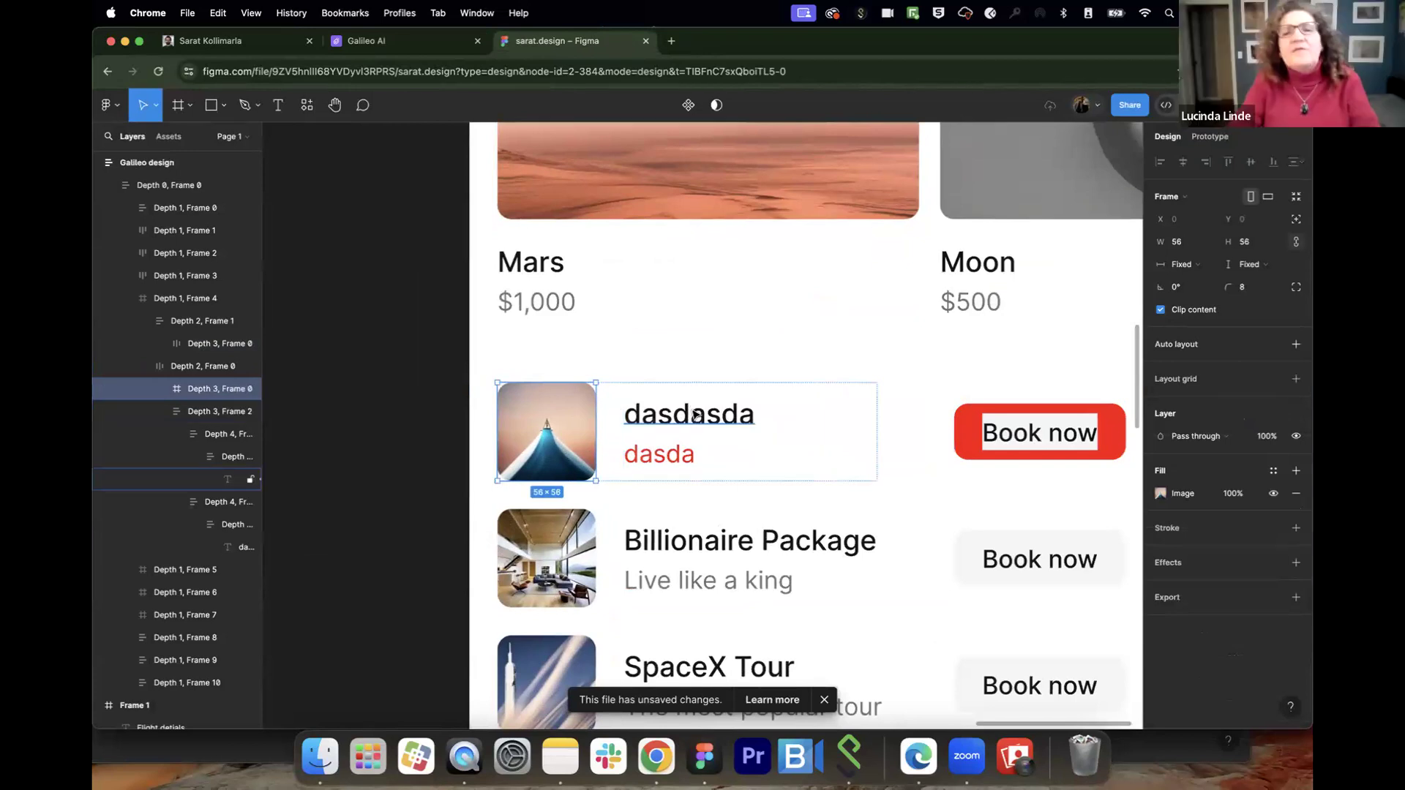
double_click(695, 415)
double_click(684, 461)
left_click(681, 534)
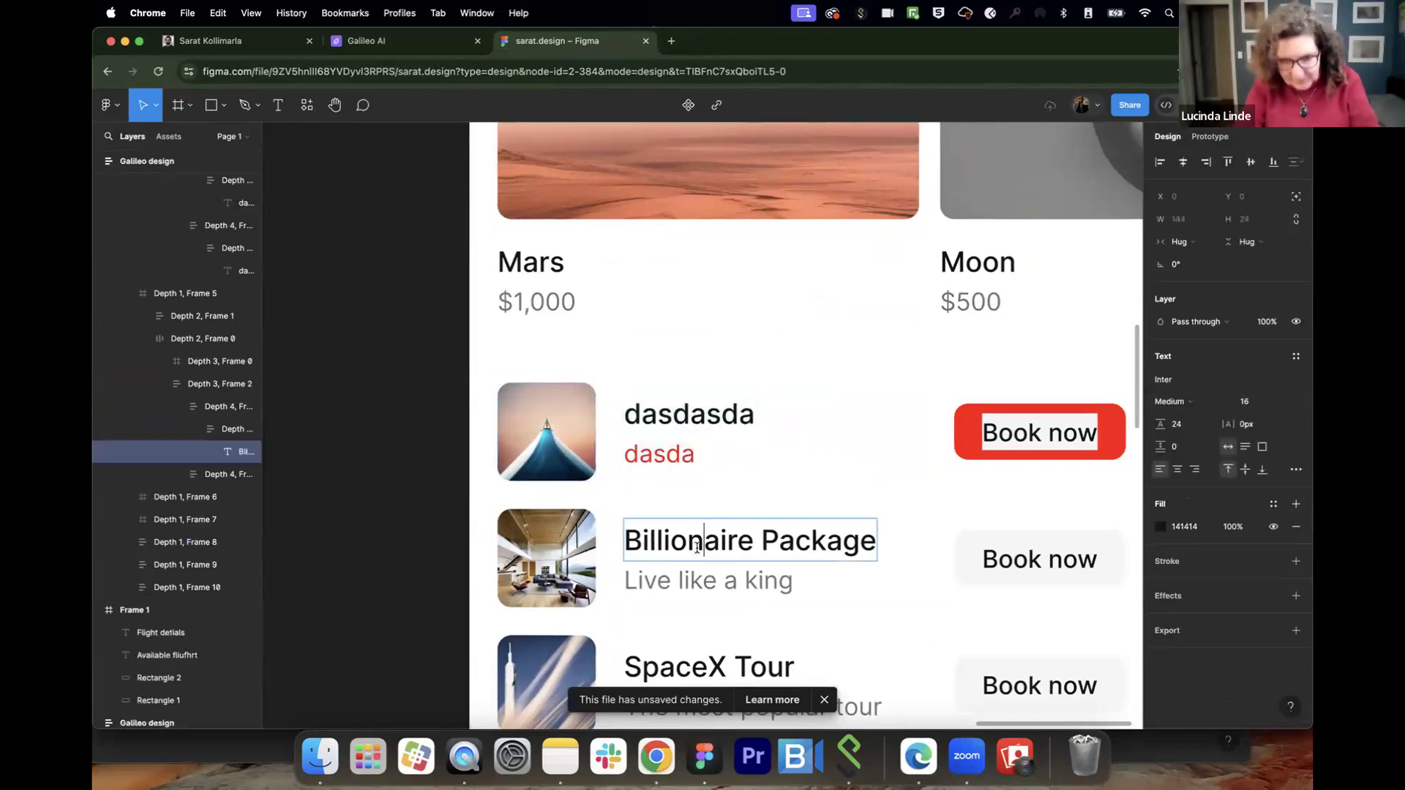
double_click(676, 522)
scroll(589, 543, "down", 10)
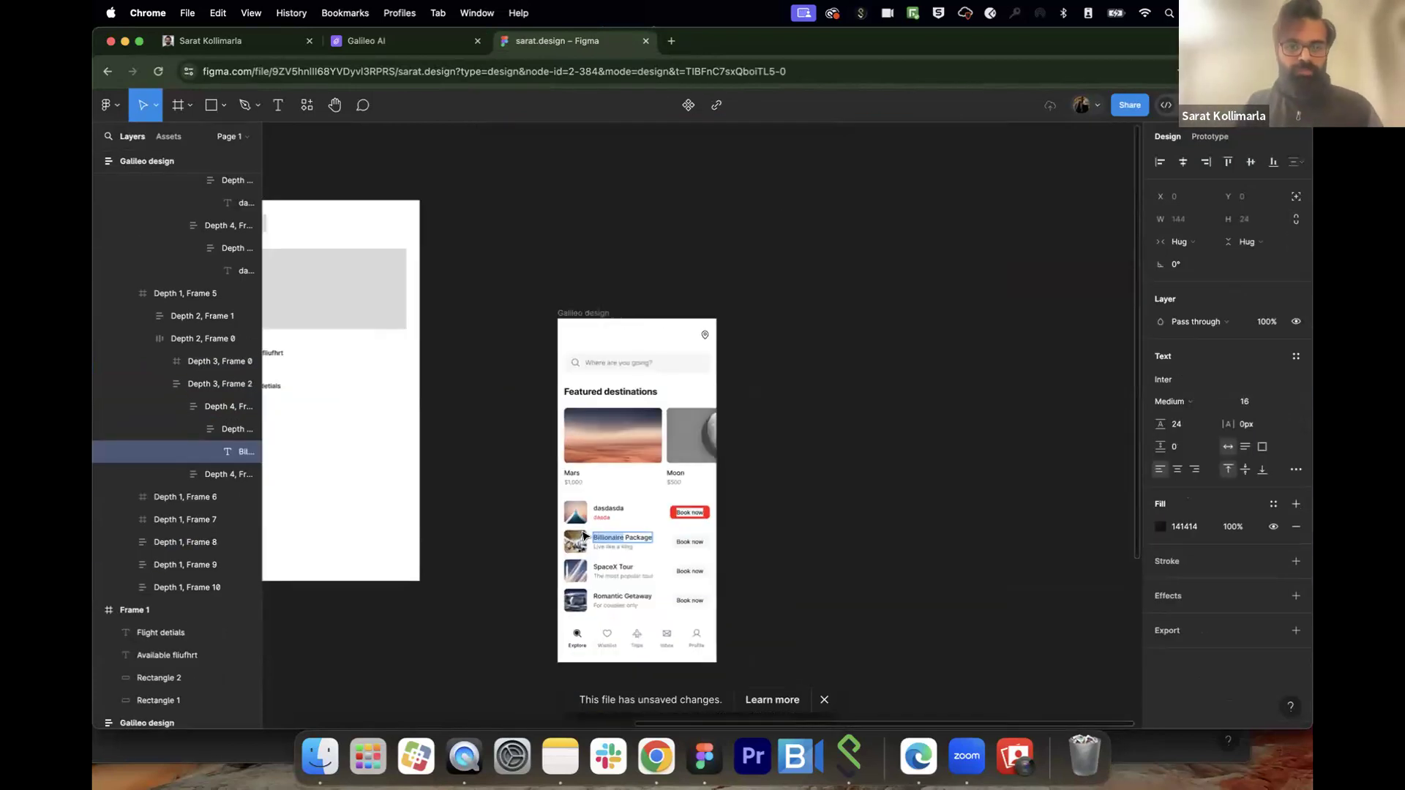
left_click(366, 40)
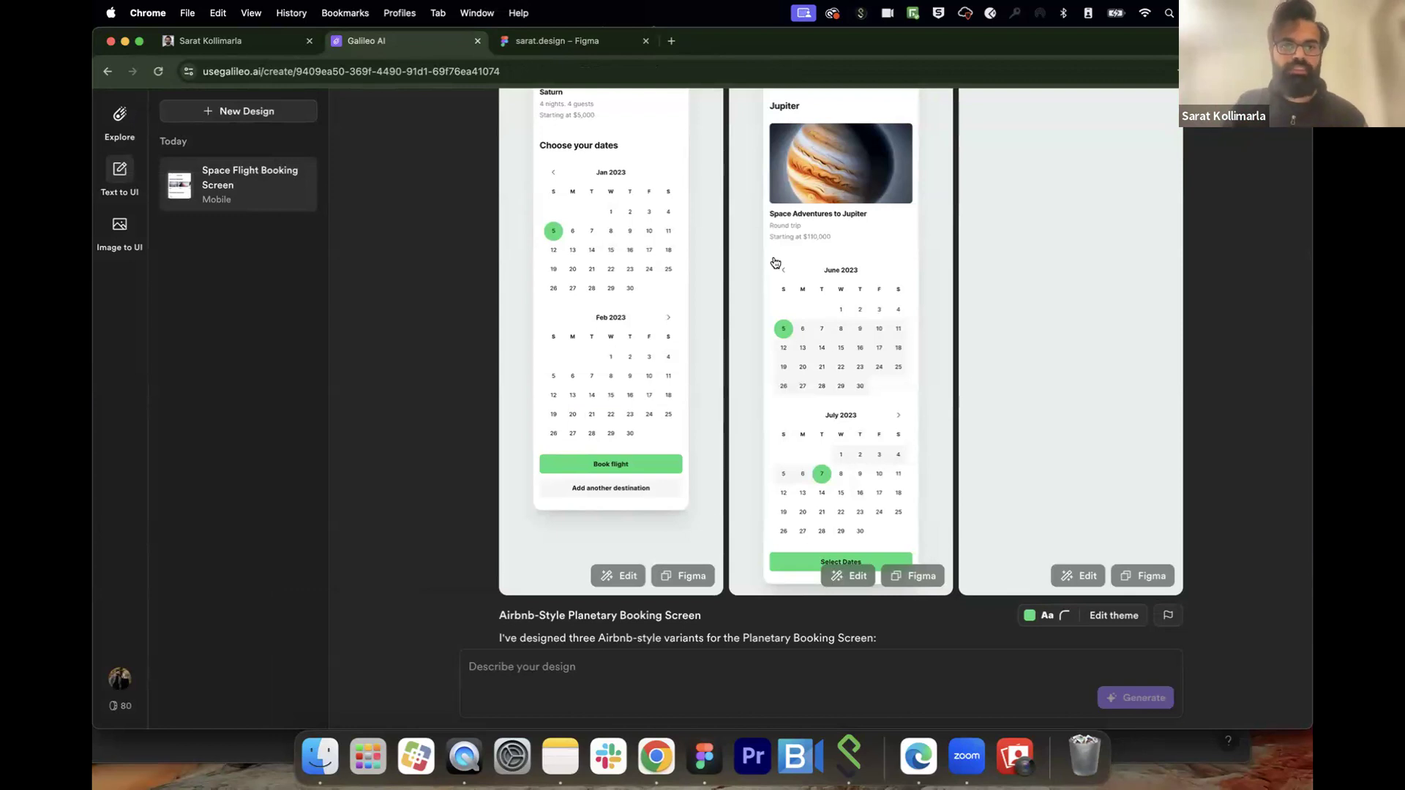
left_click(556, 41)
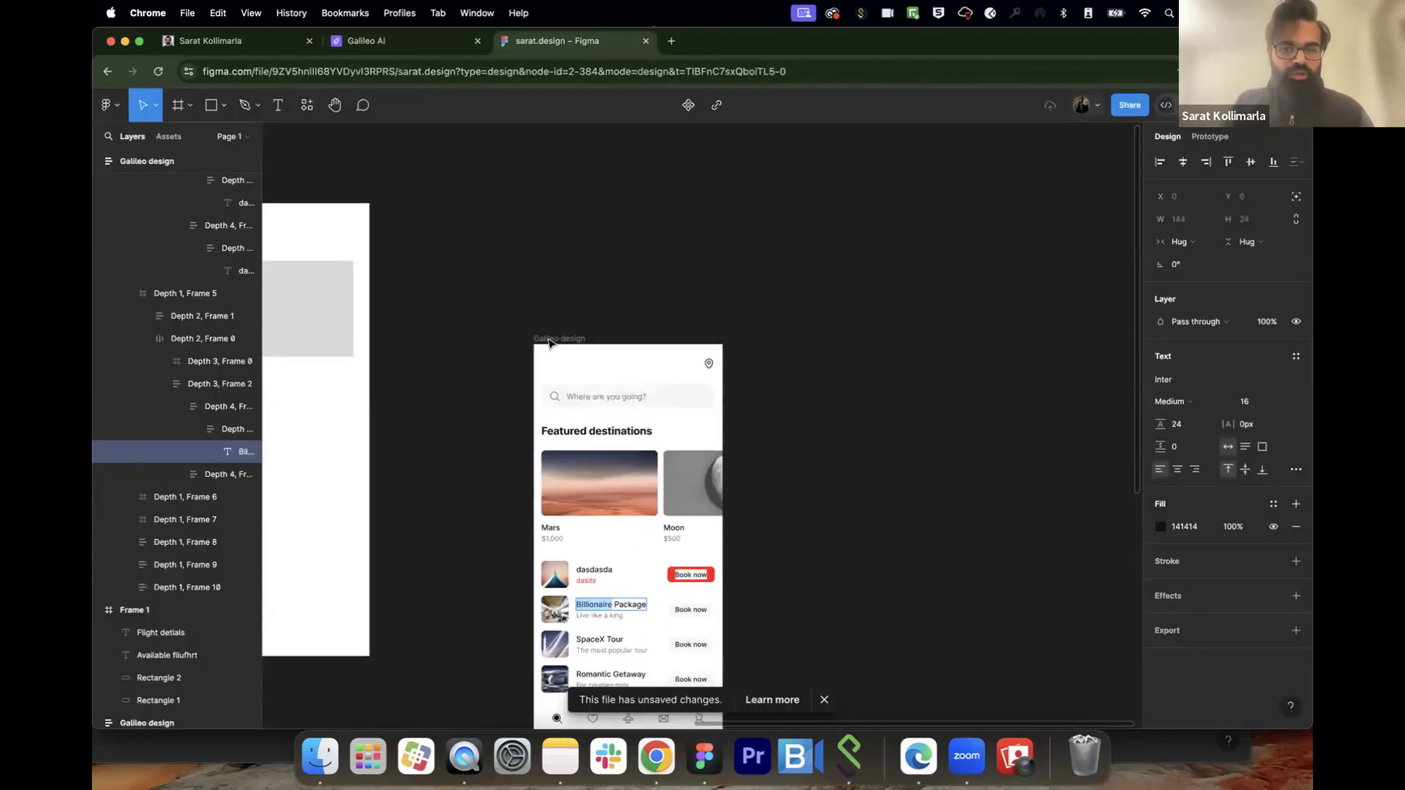
Step: Widen the pasted Galileo design screen and its header row to 1037 px
left_click(560, 339)
left_click_drag(724, 422, 1034, 429)
left_click(644, 395)
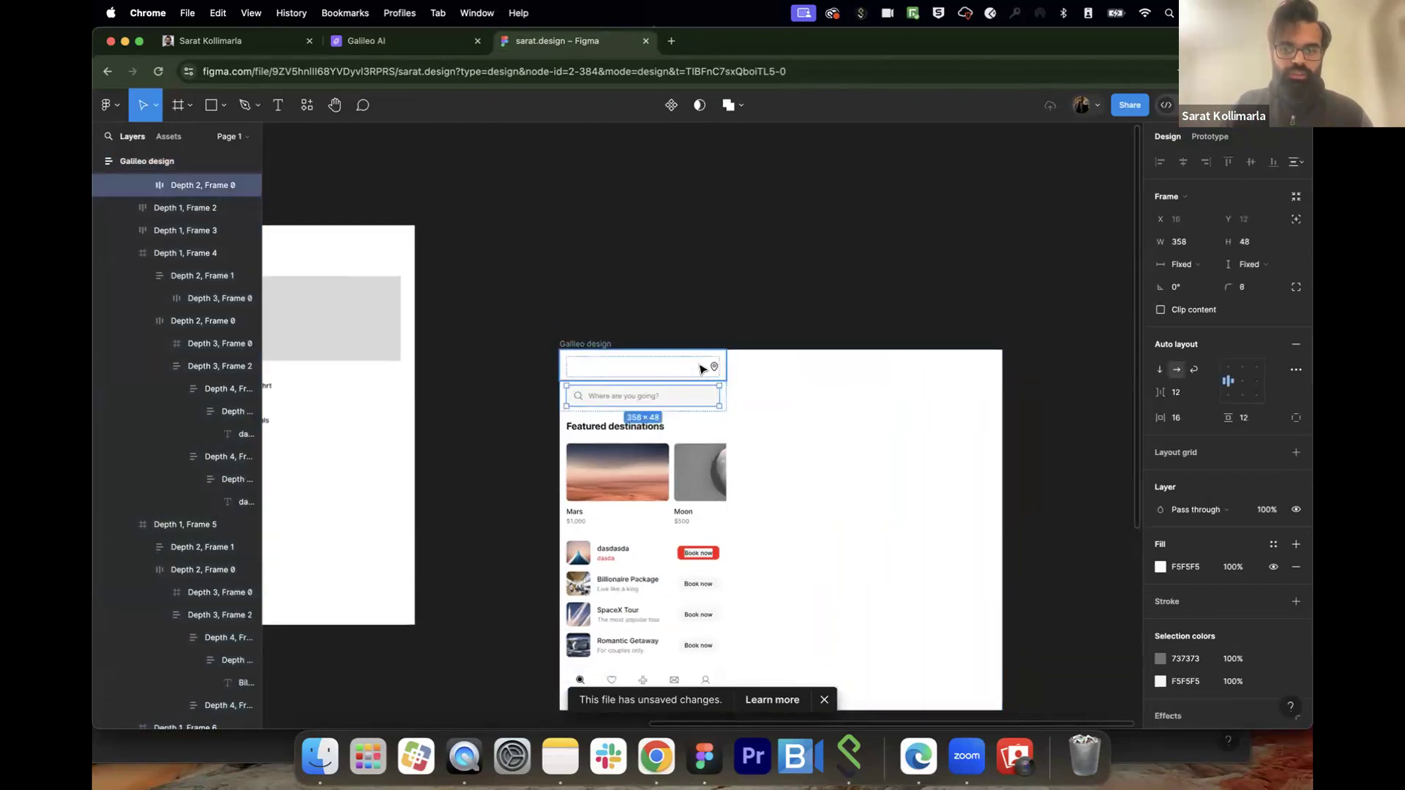
left_click(701, 369)
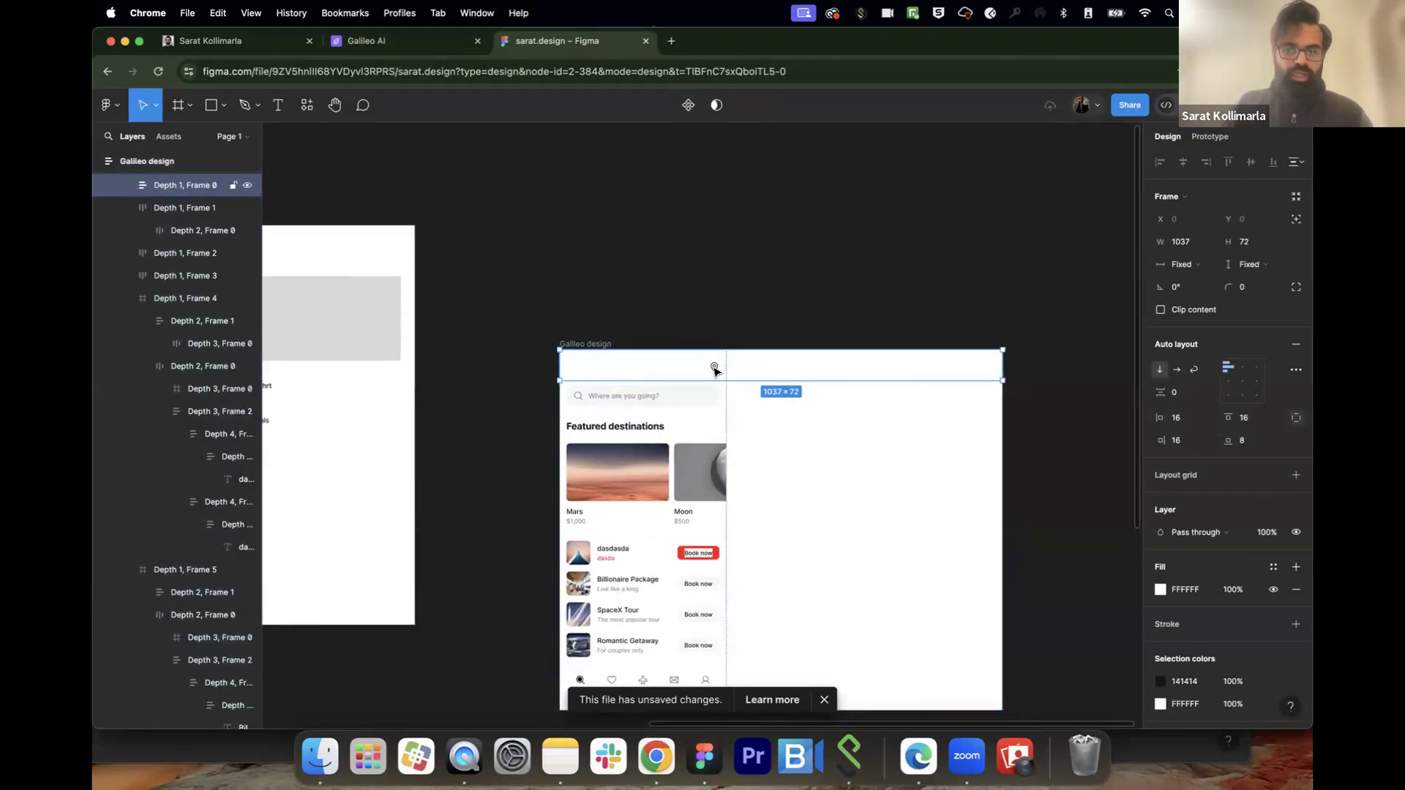
double_click(714, 369)
key("ctrl+z")
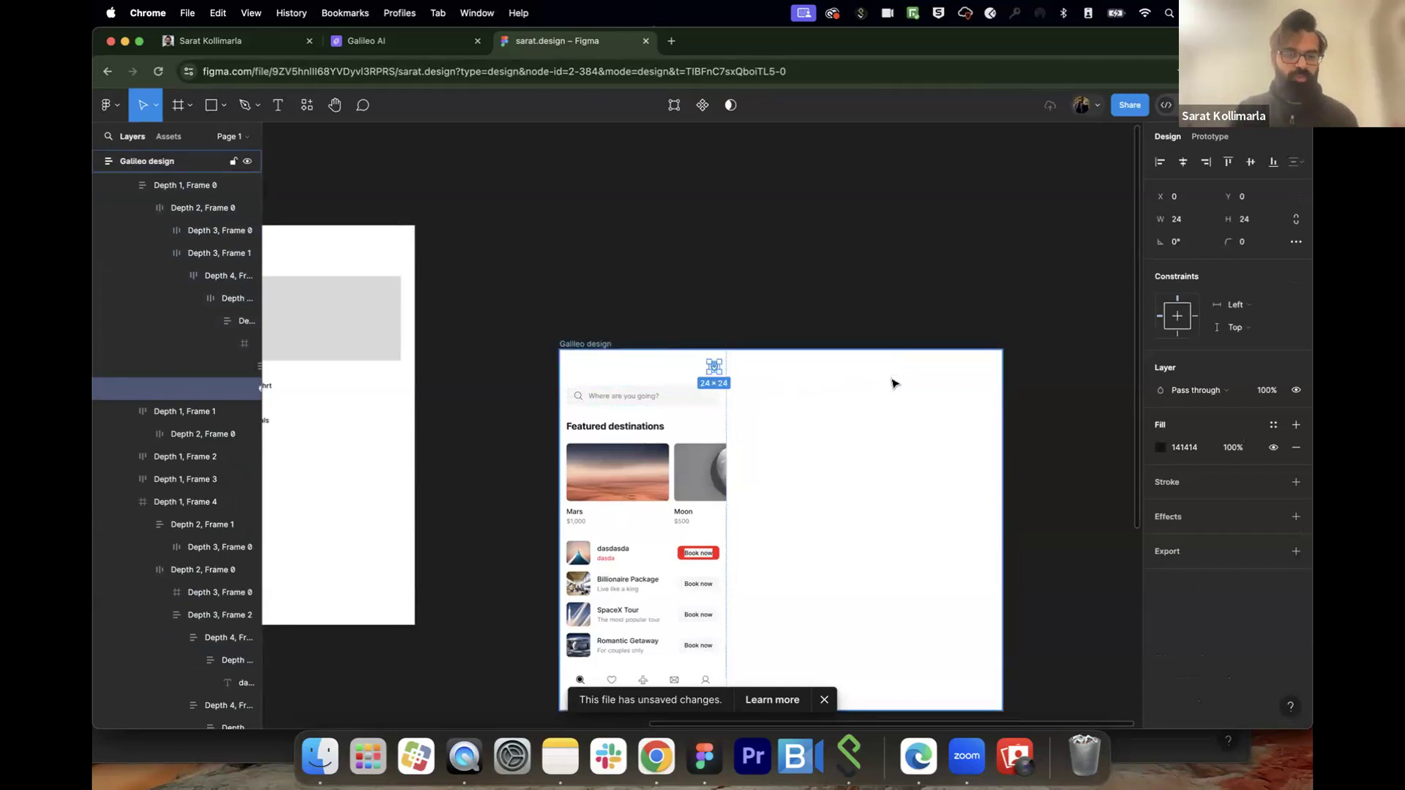
Step: Widen the Romantic Getaway listing row to 726 px
scroll(891, 383, "down", 5)
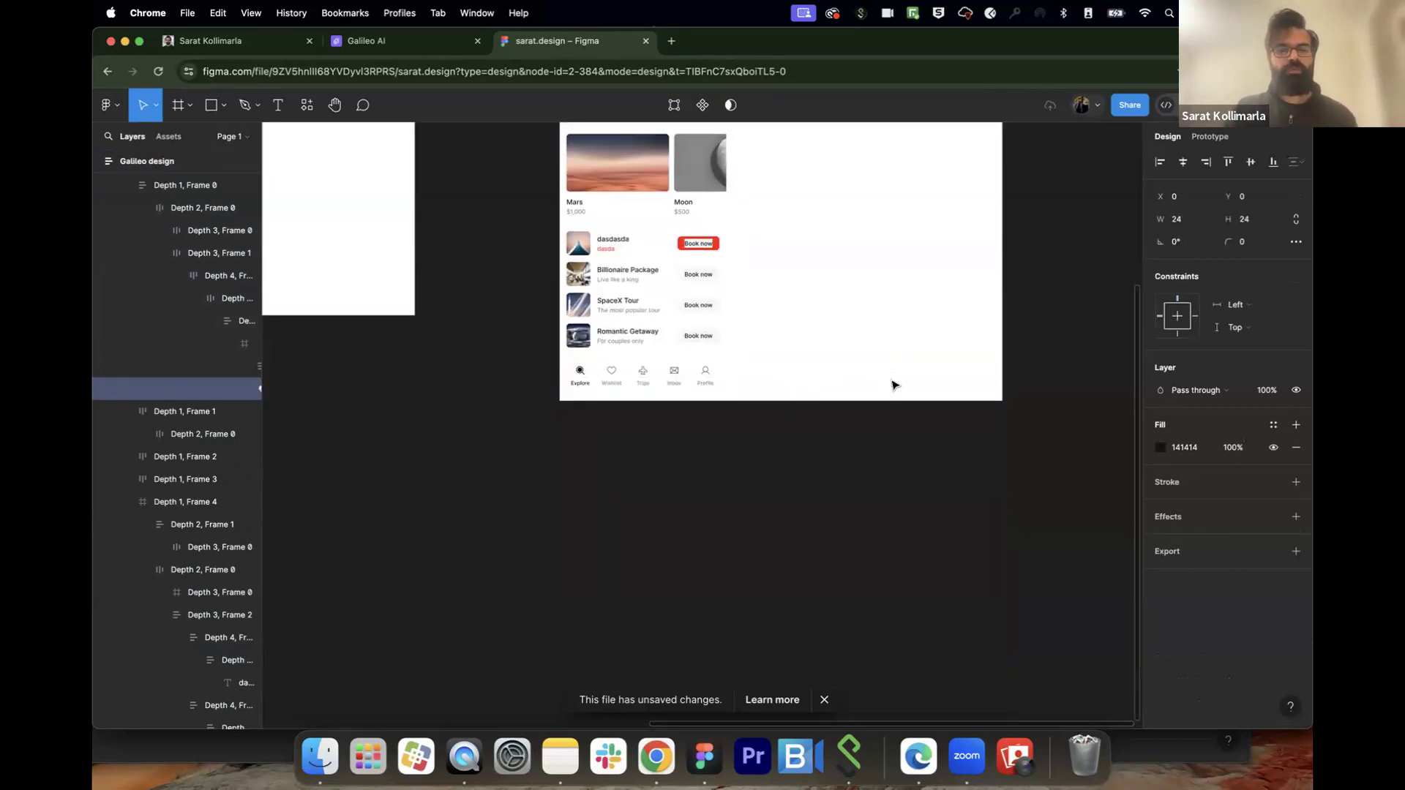
left_click(724, 331)
key("super+shift+Right")
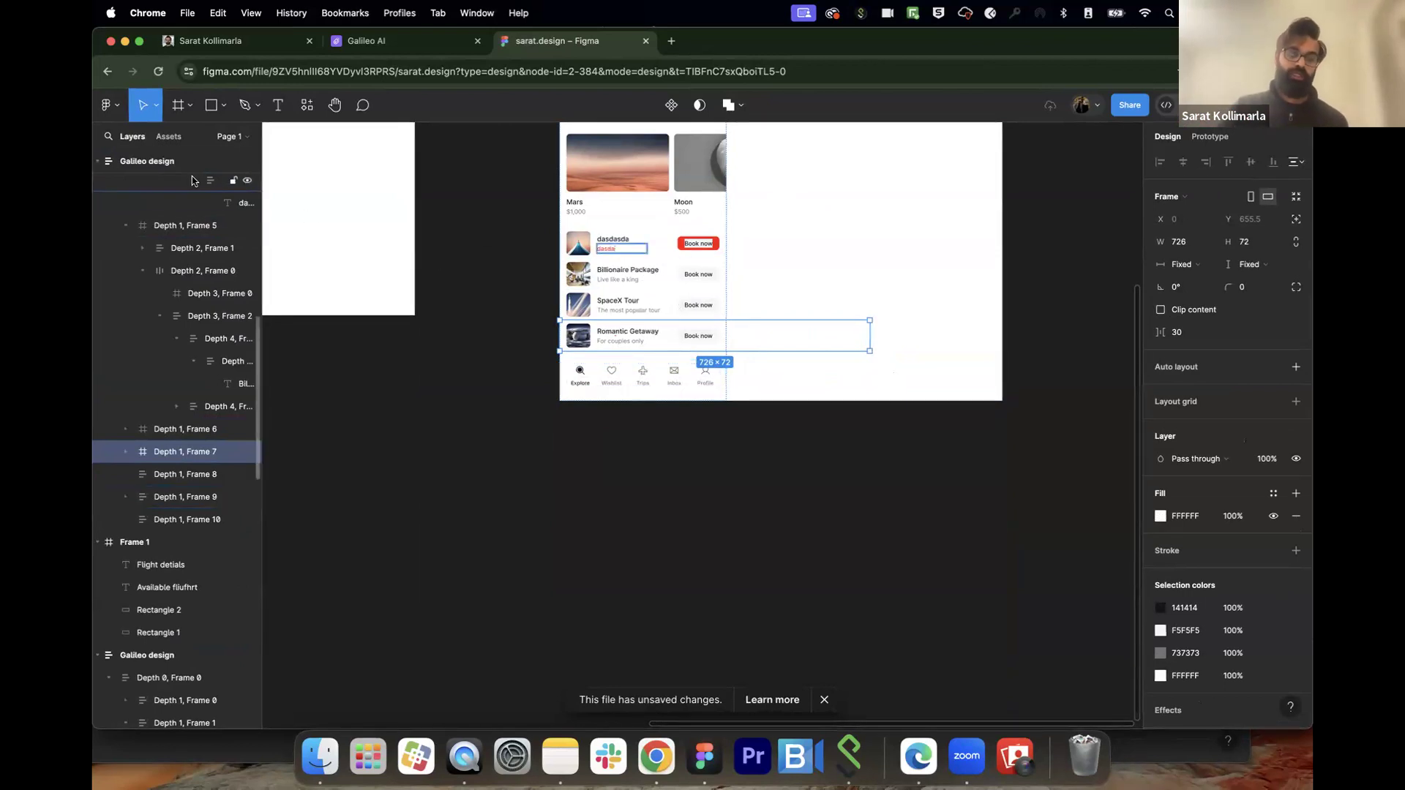
Step: Check the file's component assets and inspect the Mars image and the listings on the pasted screen
left_click(168, 136)
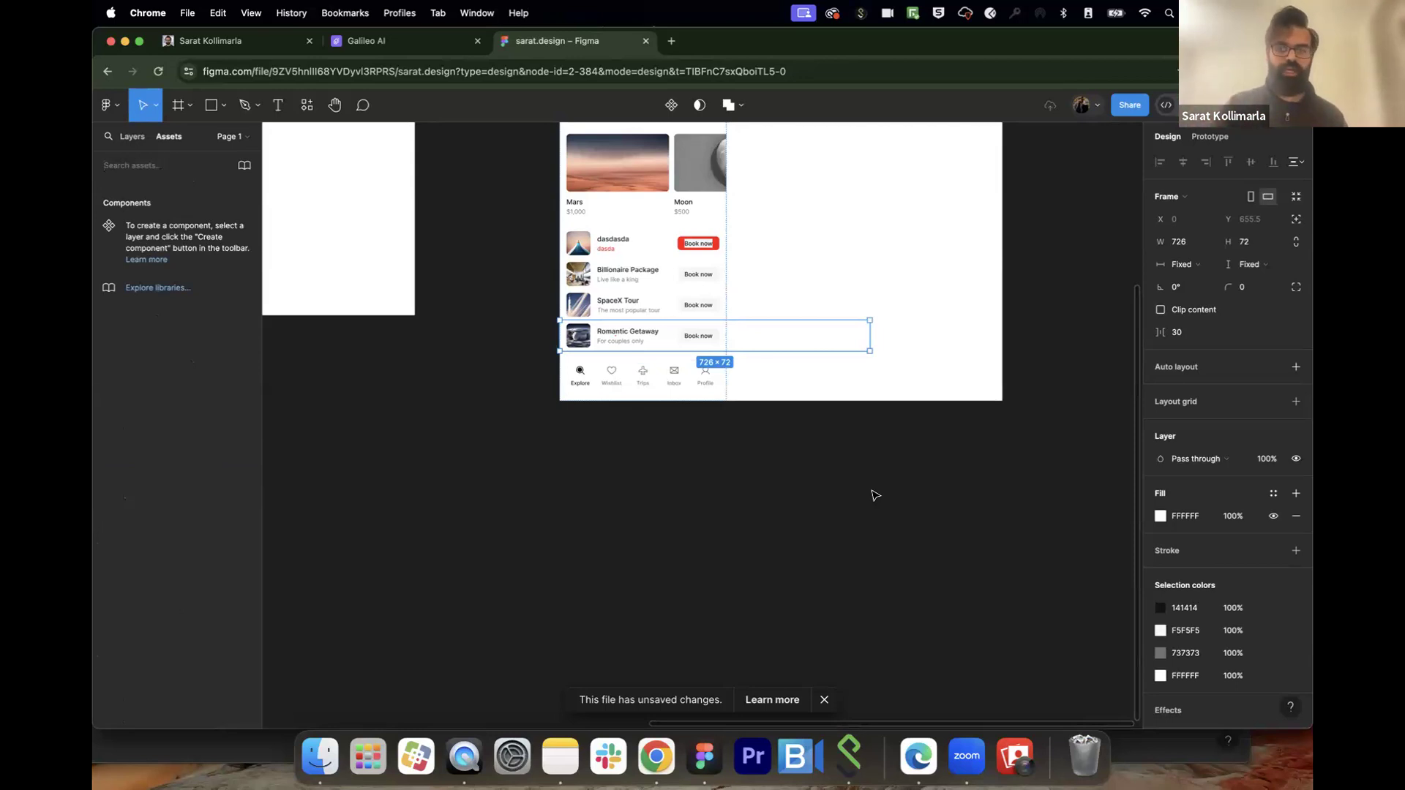
scroll(802, 324, "up", 3)
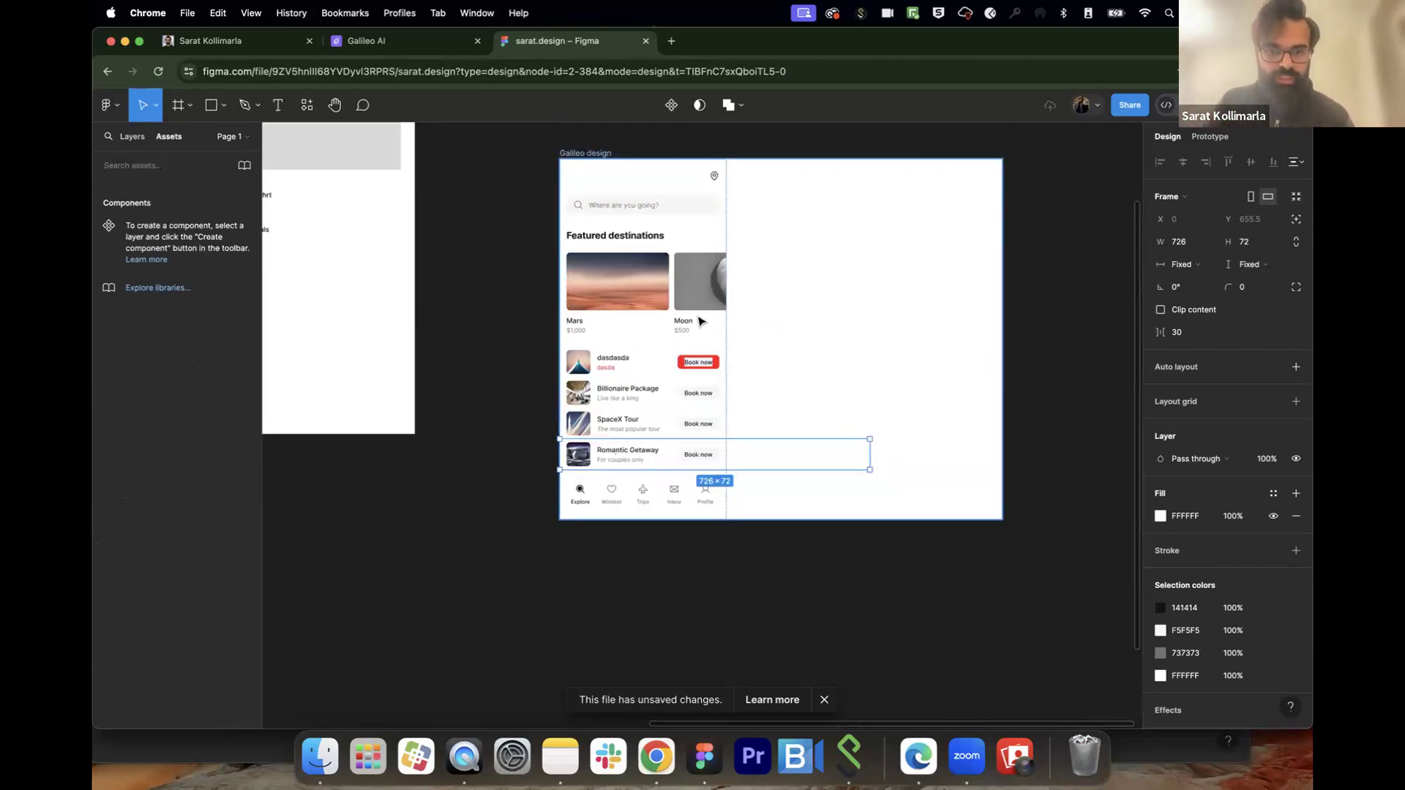
scroll(584, 343, "up", 3)
scroll(655, 476, "up", 3)
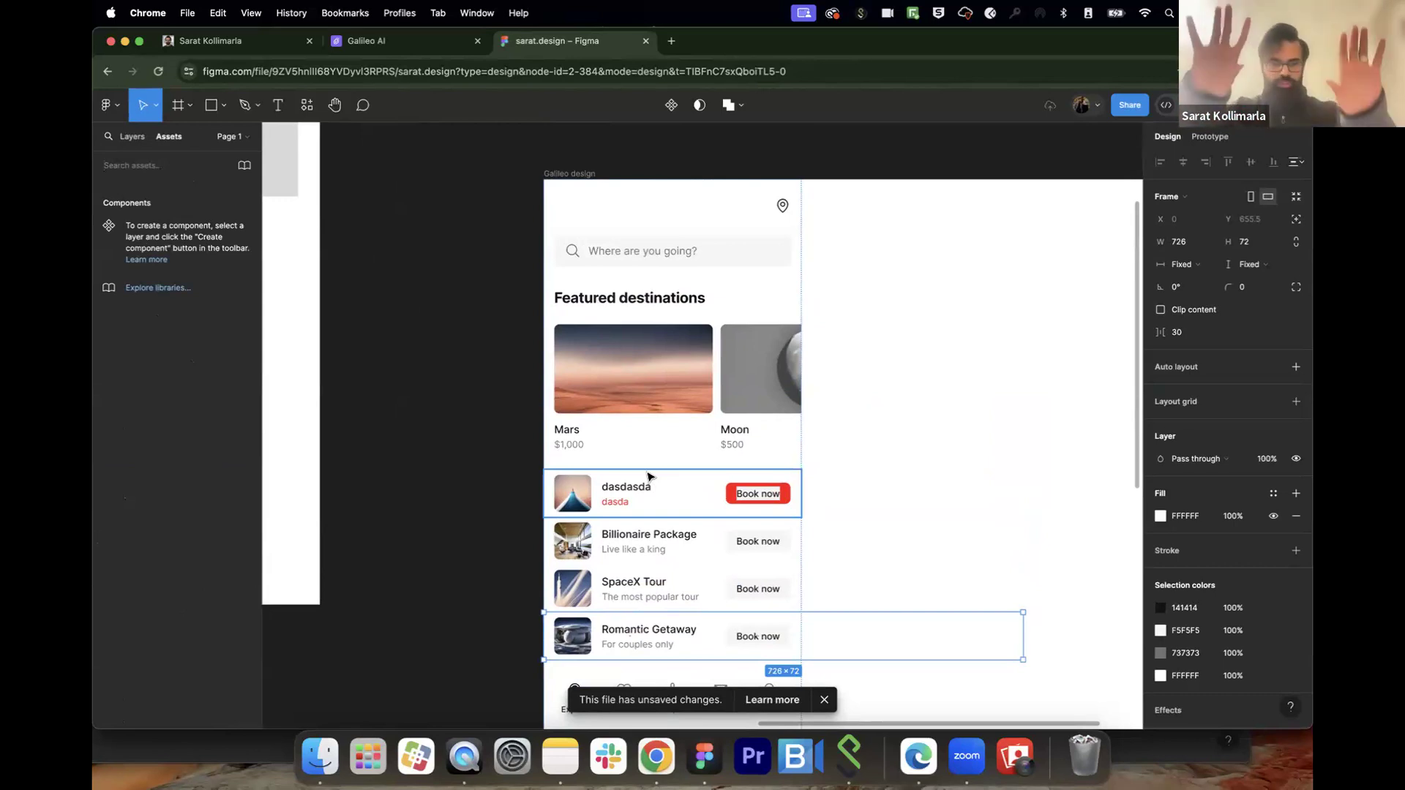
left_click(575, 338)
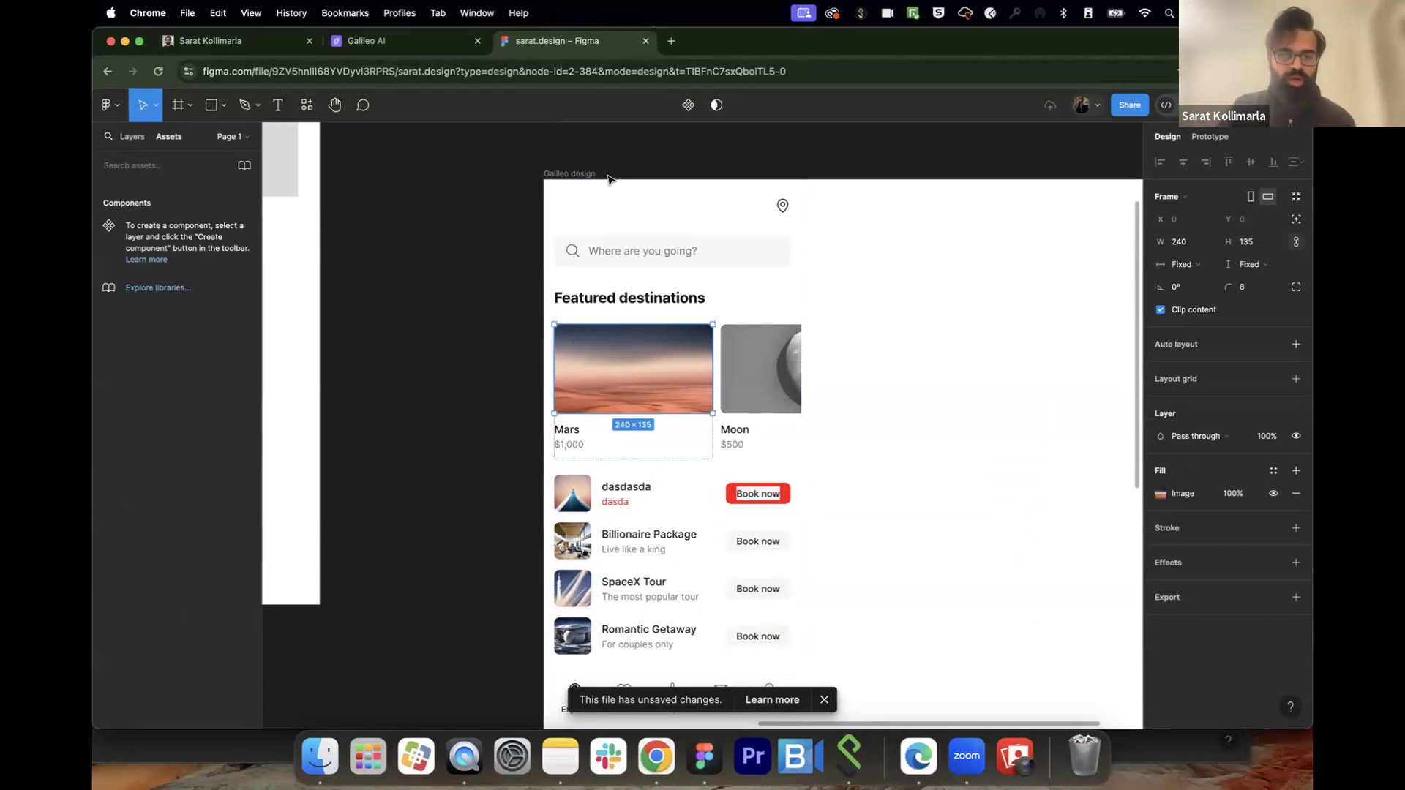
scroll(550, 611, "down", 5)
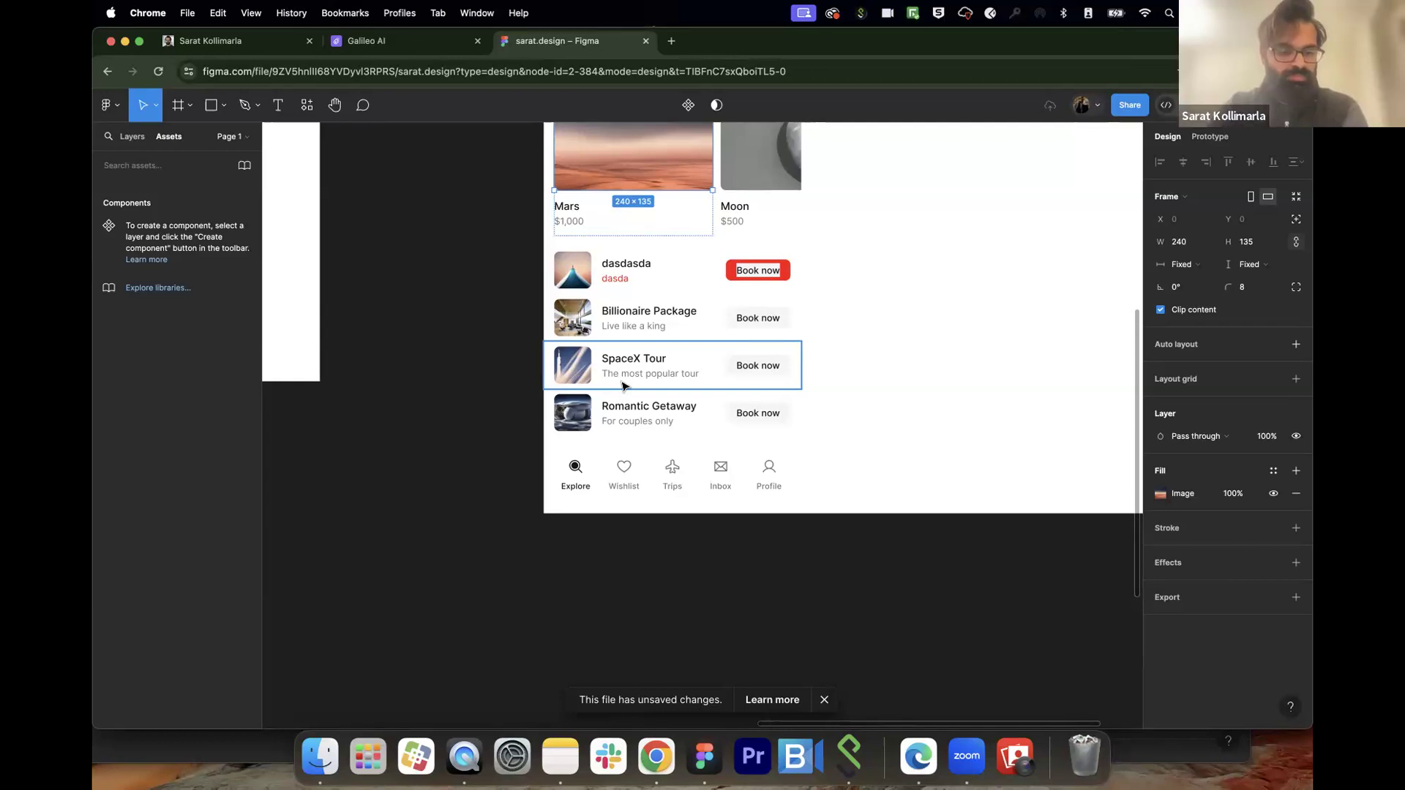
Step: Switch to Galileo AI, open Image to UI and examine its image upload, design request and theme options
left_click(383, 42)
scroll(486, 517, "down", 4)
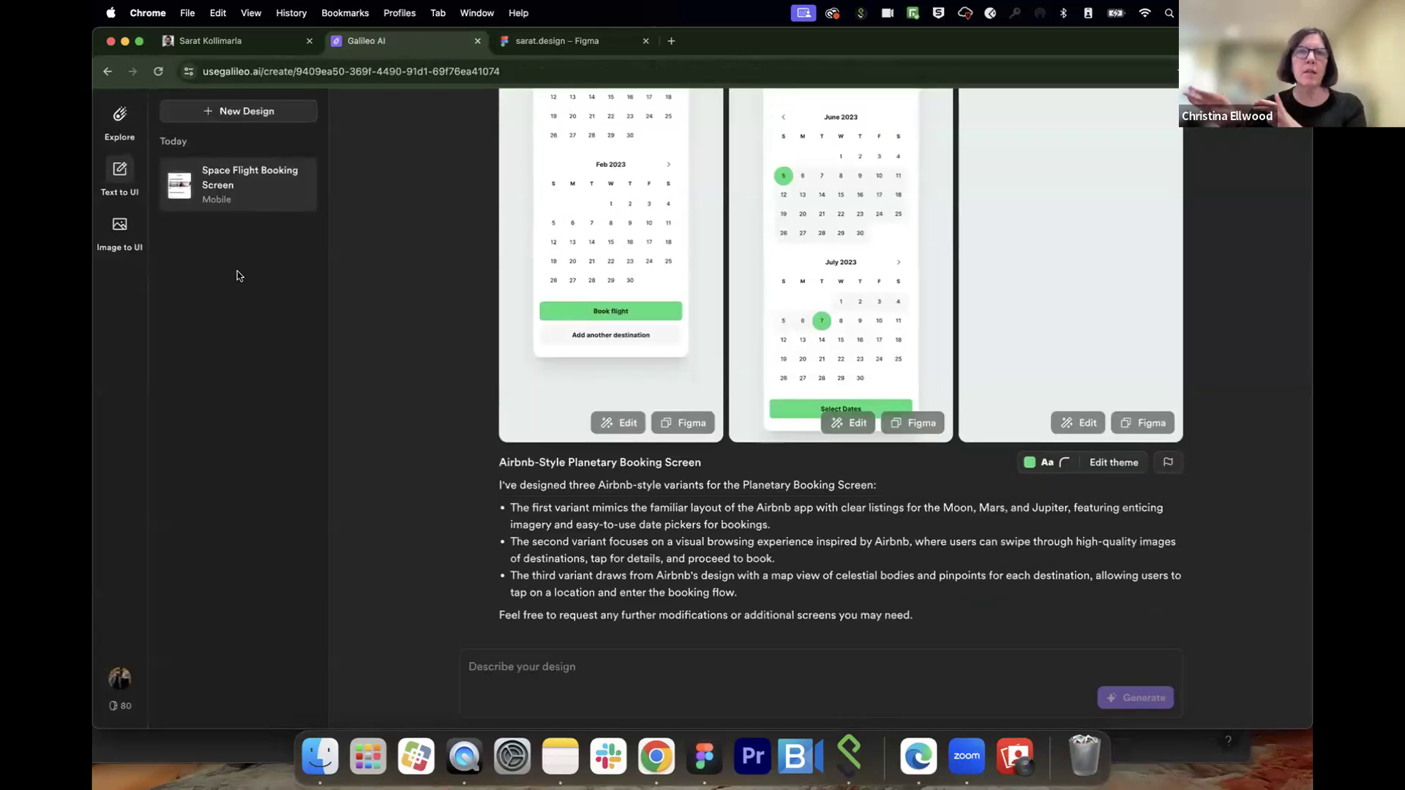
left_click(120, 227)
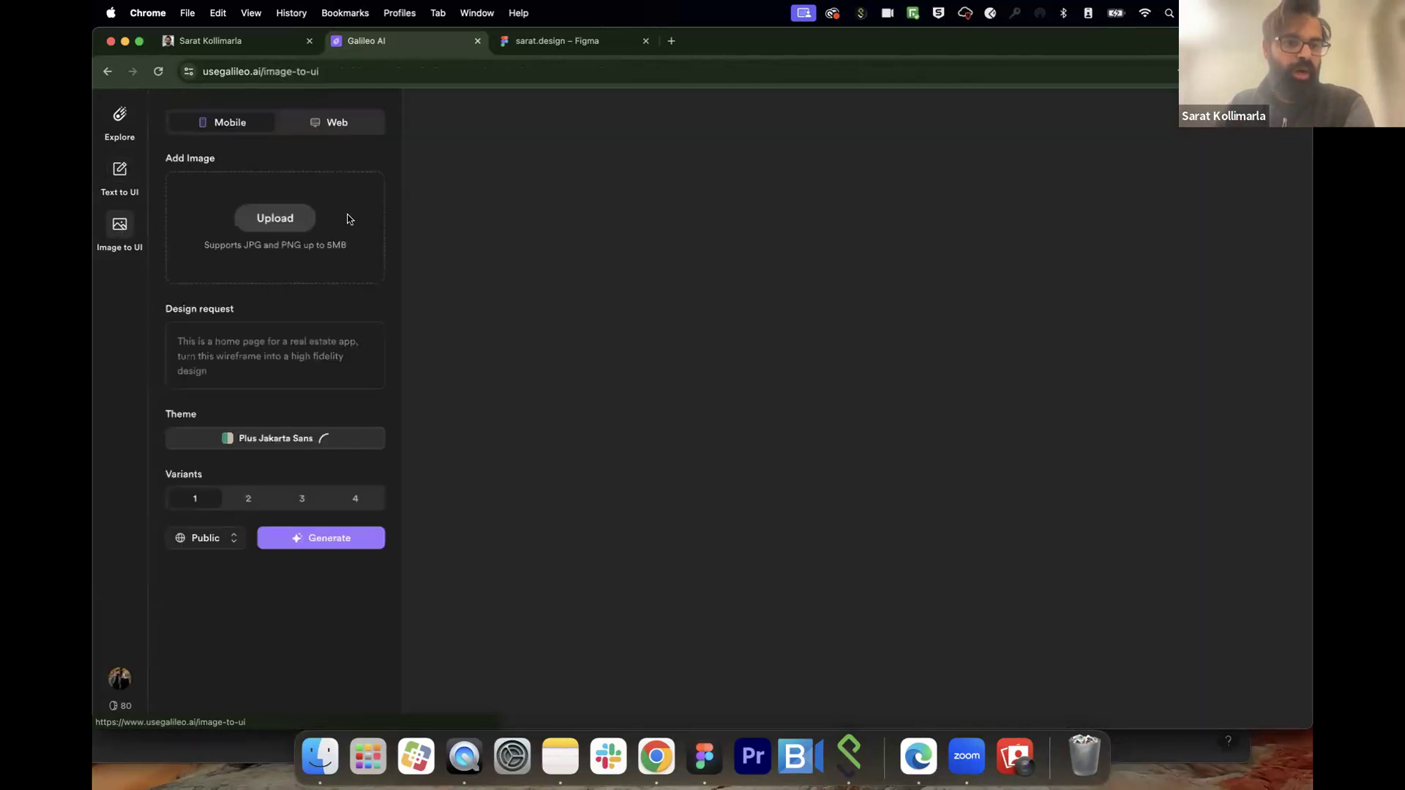
left_click(246, 353)
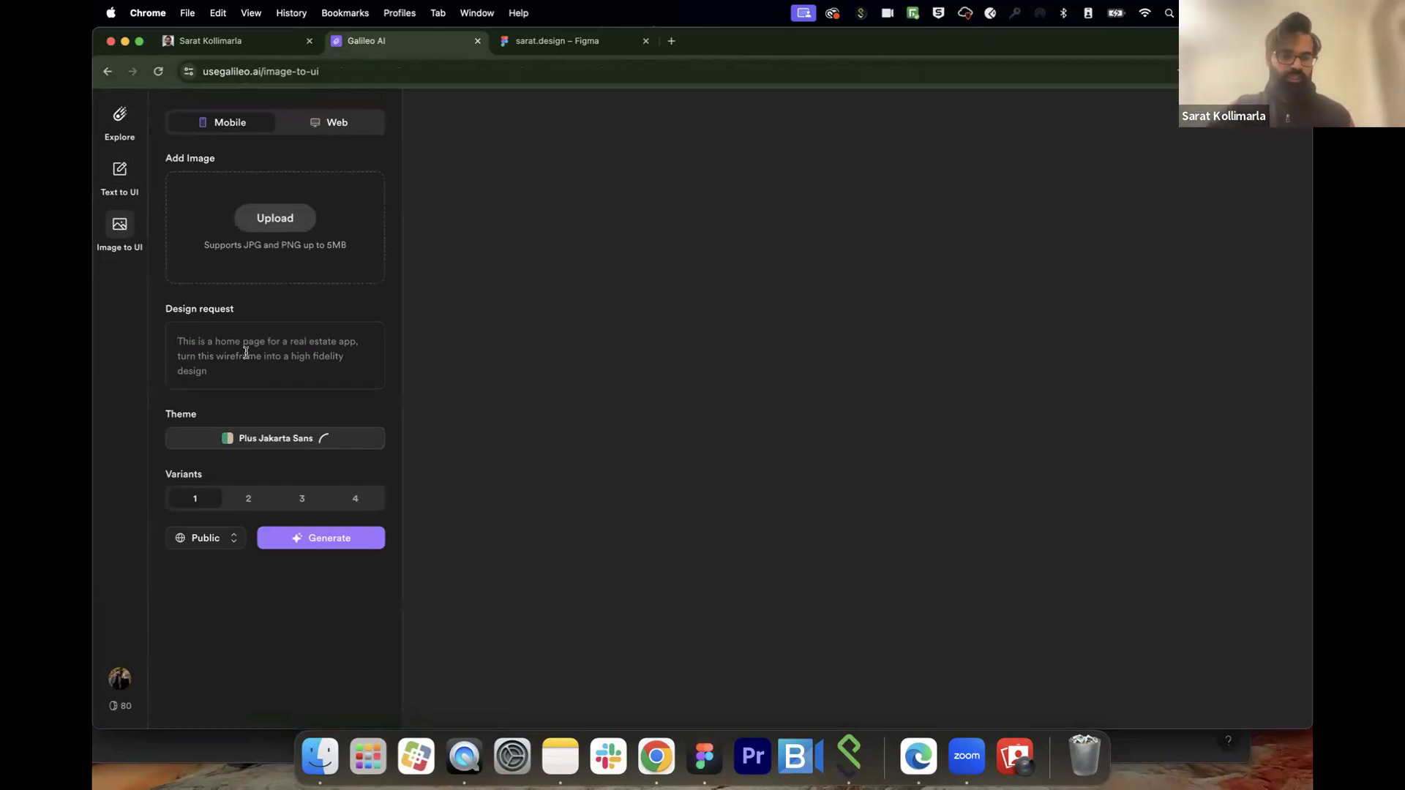
left_click(289, 441)
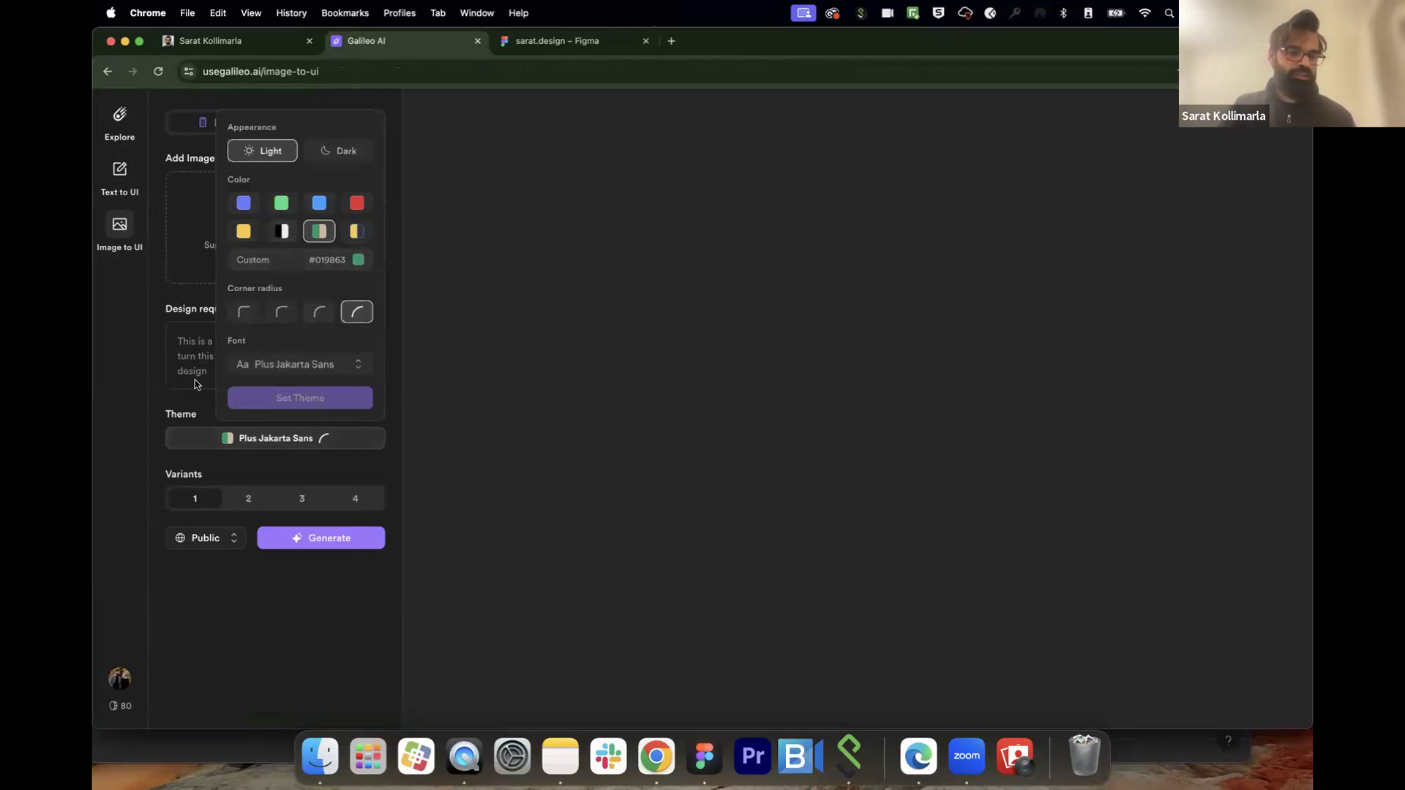
left_click(188, 407)
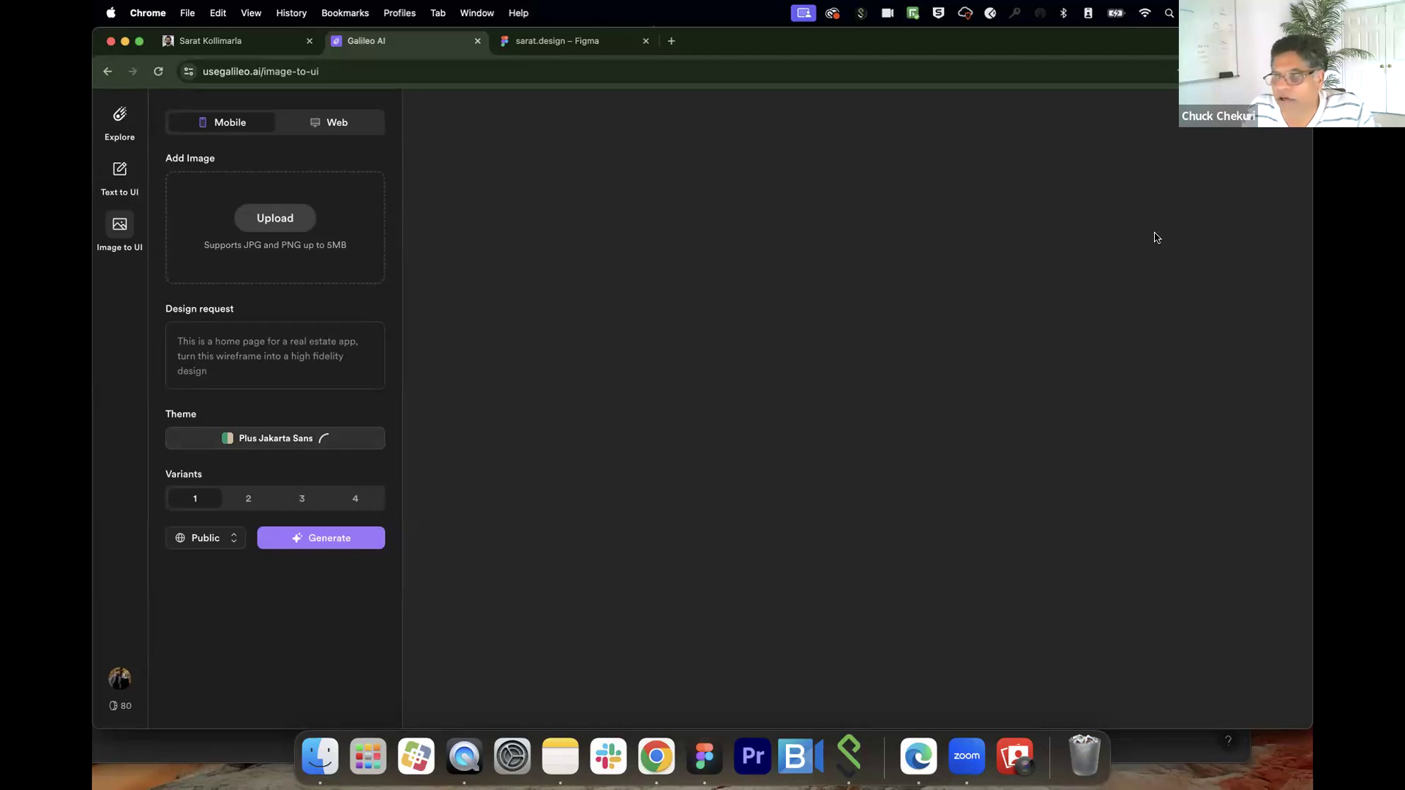
Step: Search the web for uizard in a new tab and open the Uizard website
key("super+t")
type("uizard")
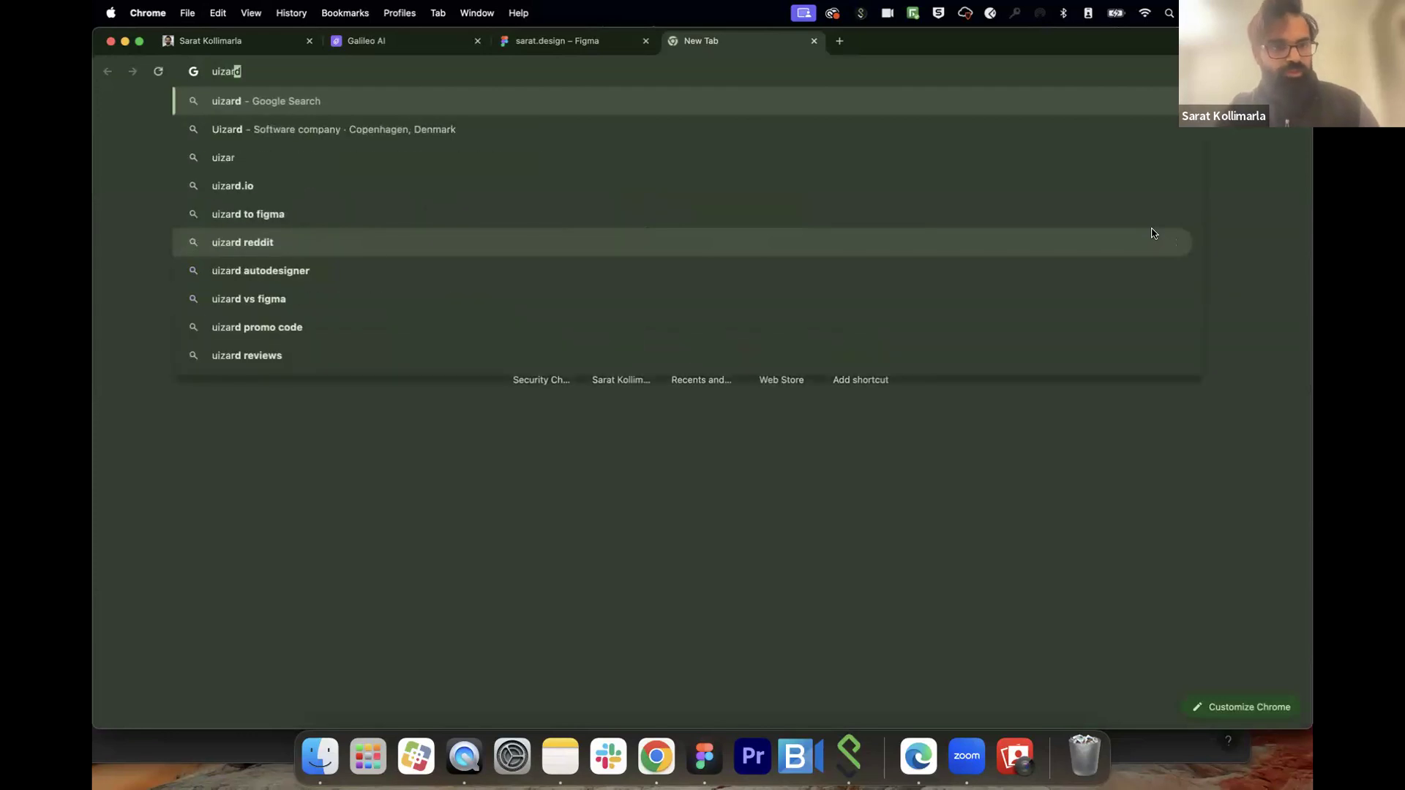
key("Return")
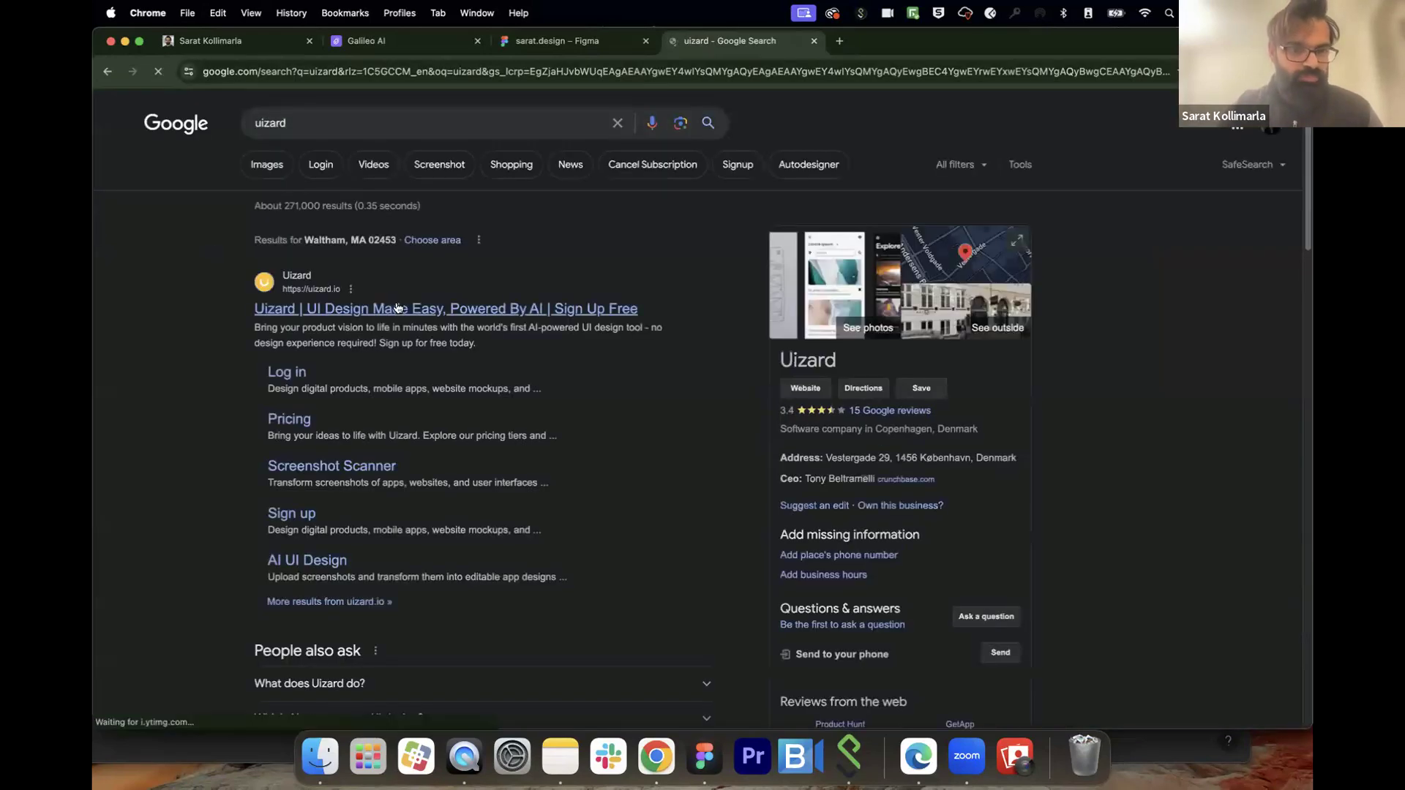
left_click(398, 308)
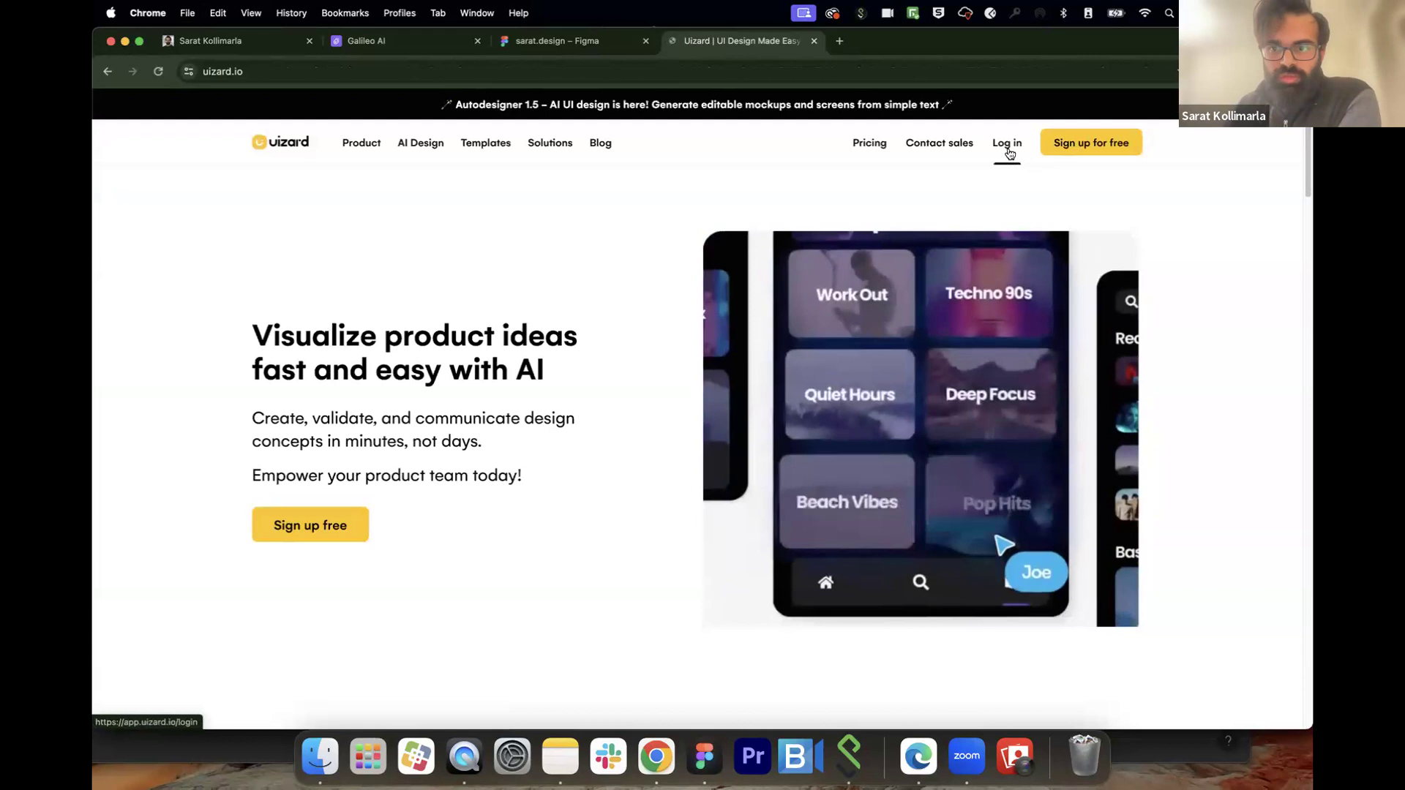
Step: Look through the Uizard home page down to the example templates for websites and apps
scroll(940, 297, "down", 5)
scroll(940, 297, "down", 15)
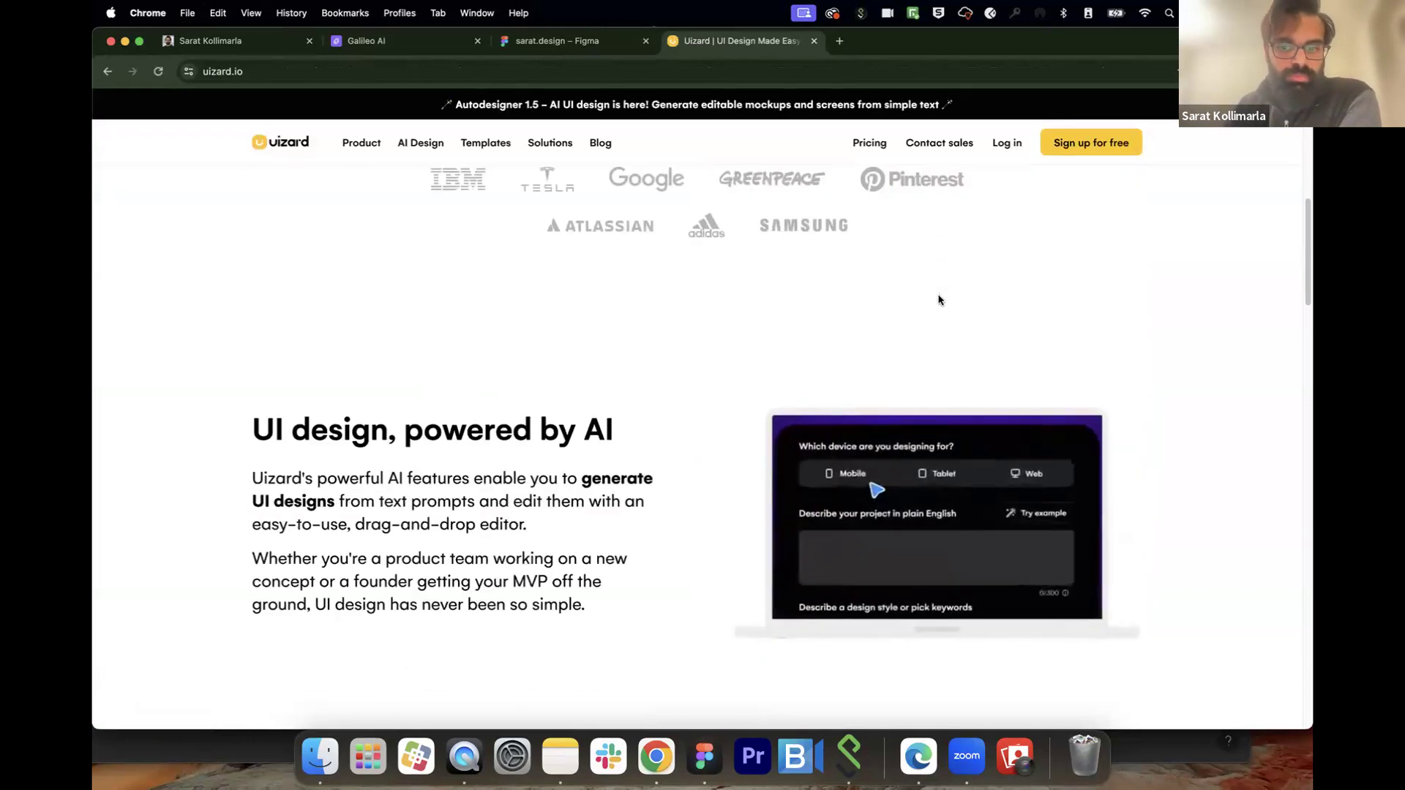
scroll(929, 303, "down", 7)
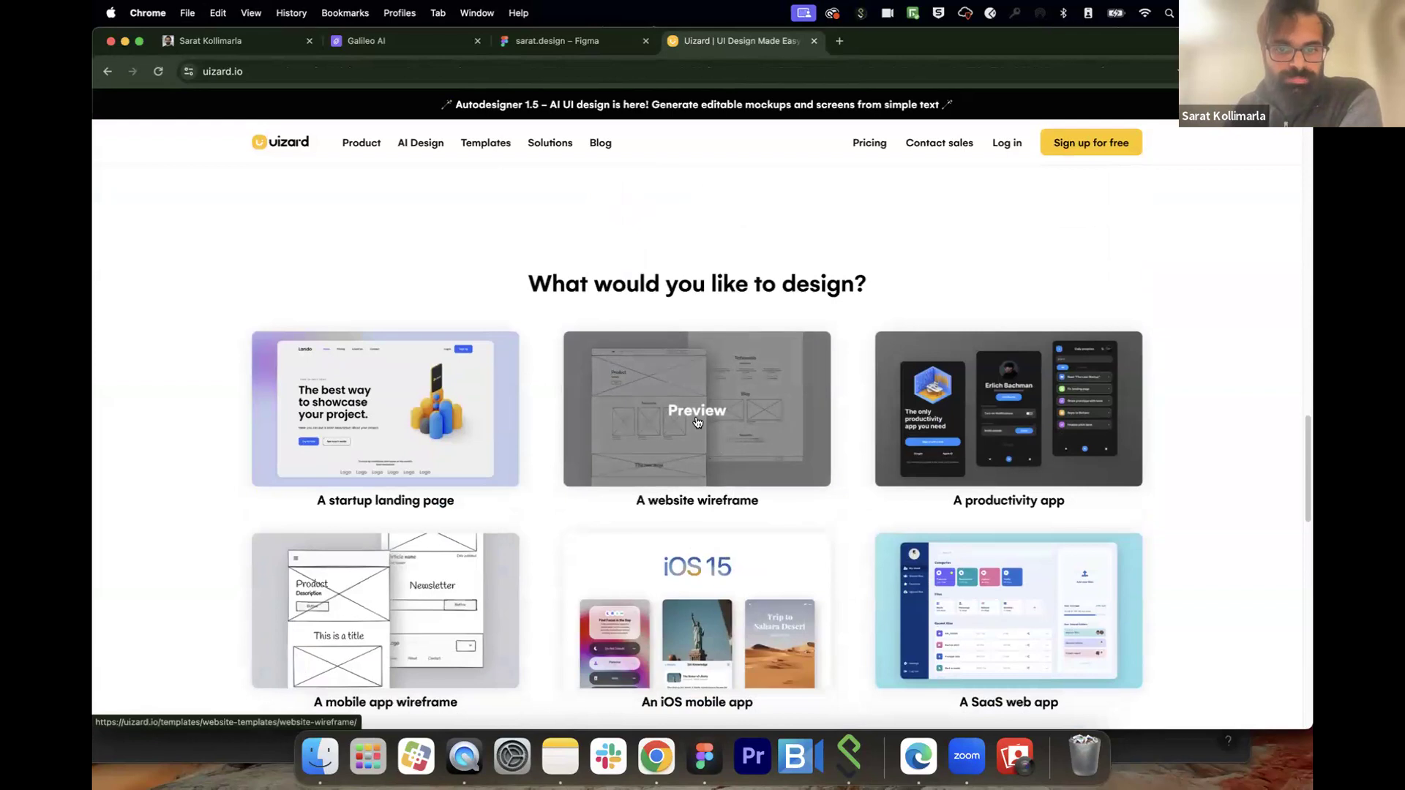
scroll(699, 424, "down", 1)
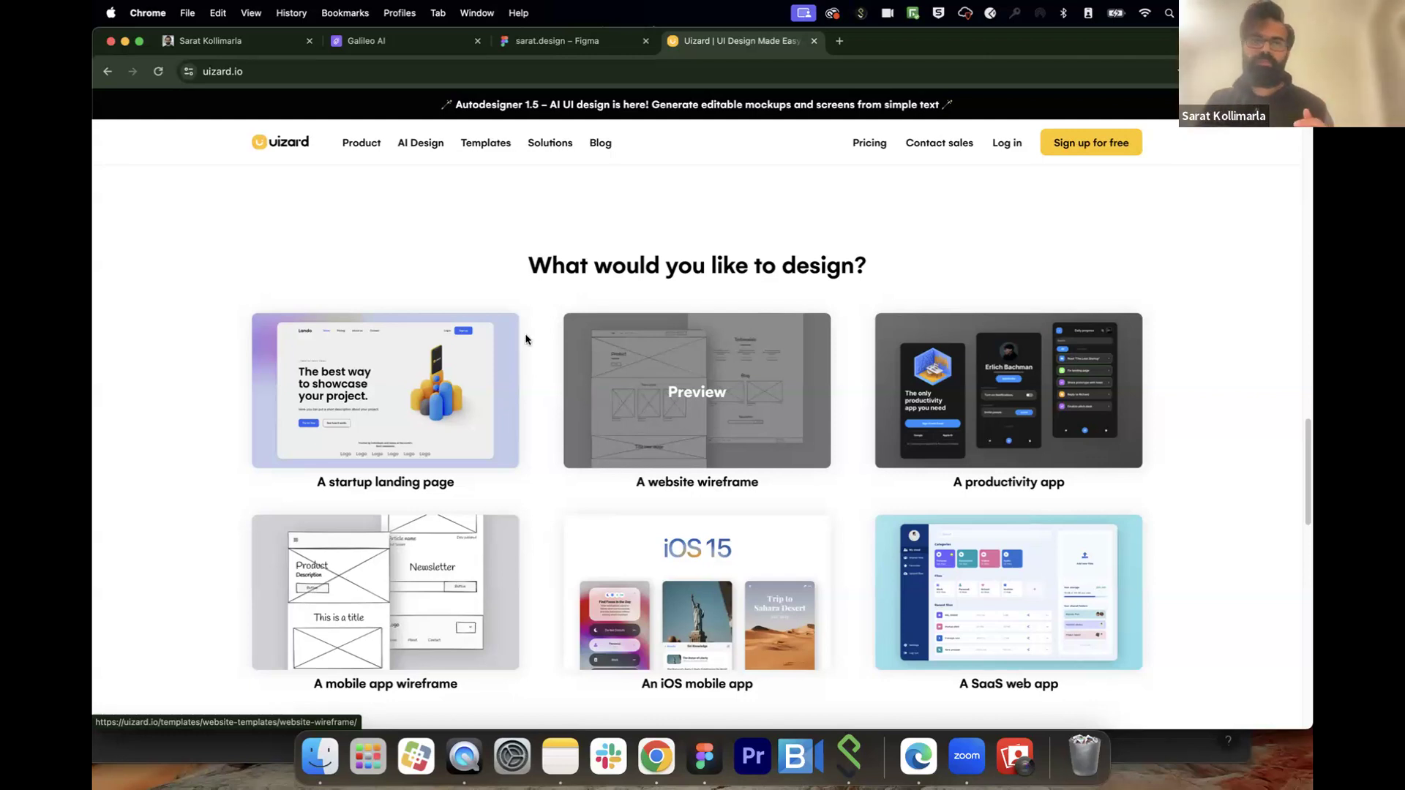
Step: Switch to the sarat.design site and skim the Educational Content video "Generate UI Designs with text prompts" up to its closing part
left_click(217, 44)
scroll(463, 351, "down", 6)
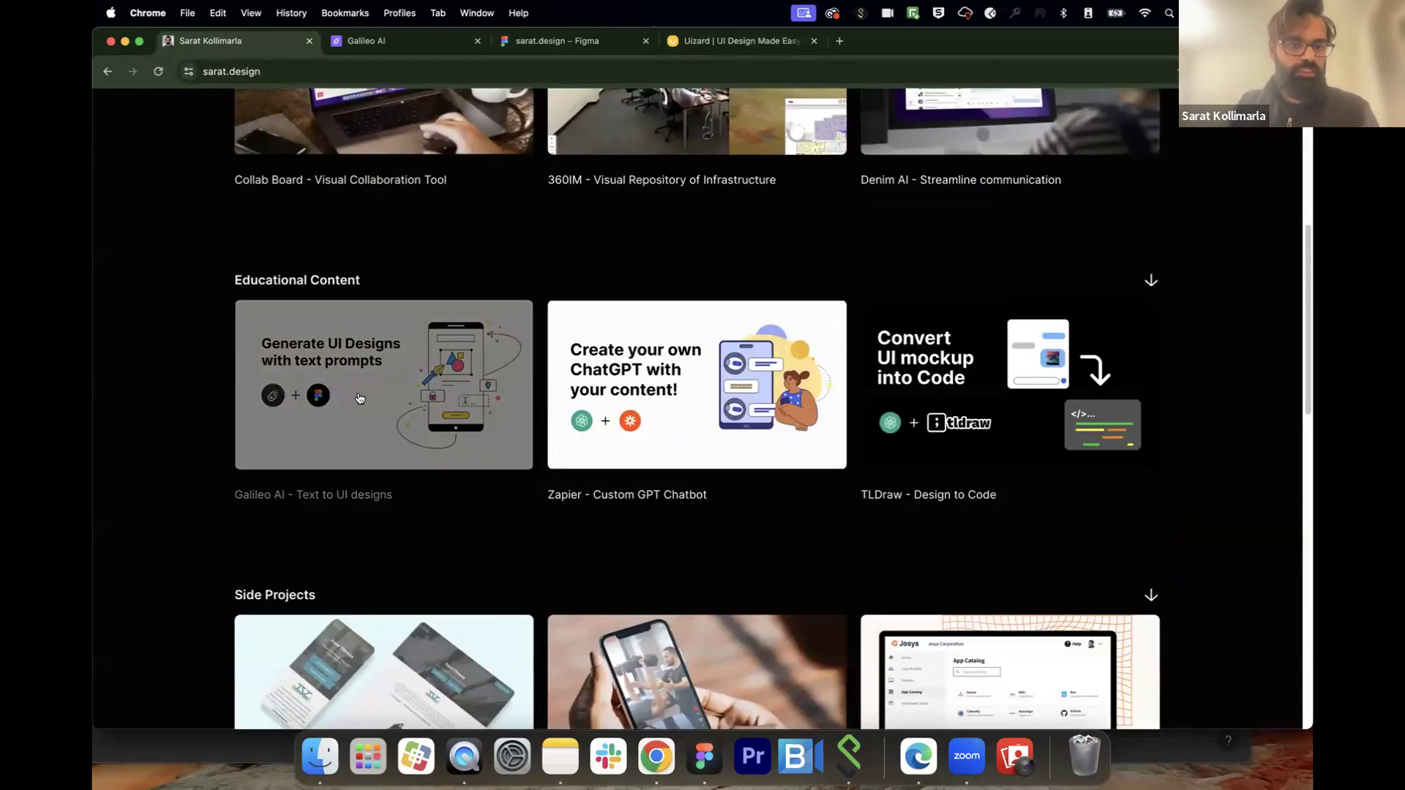
left_click(363, 395)
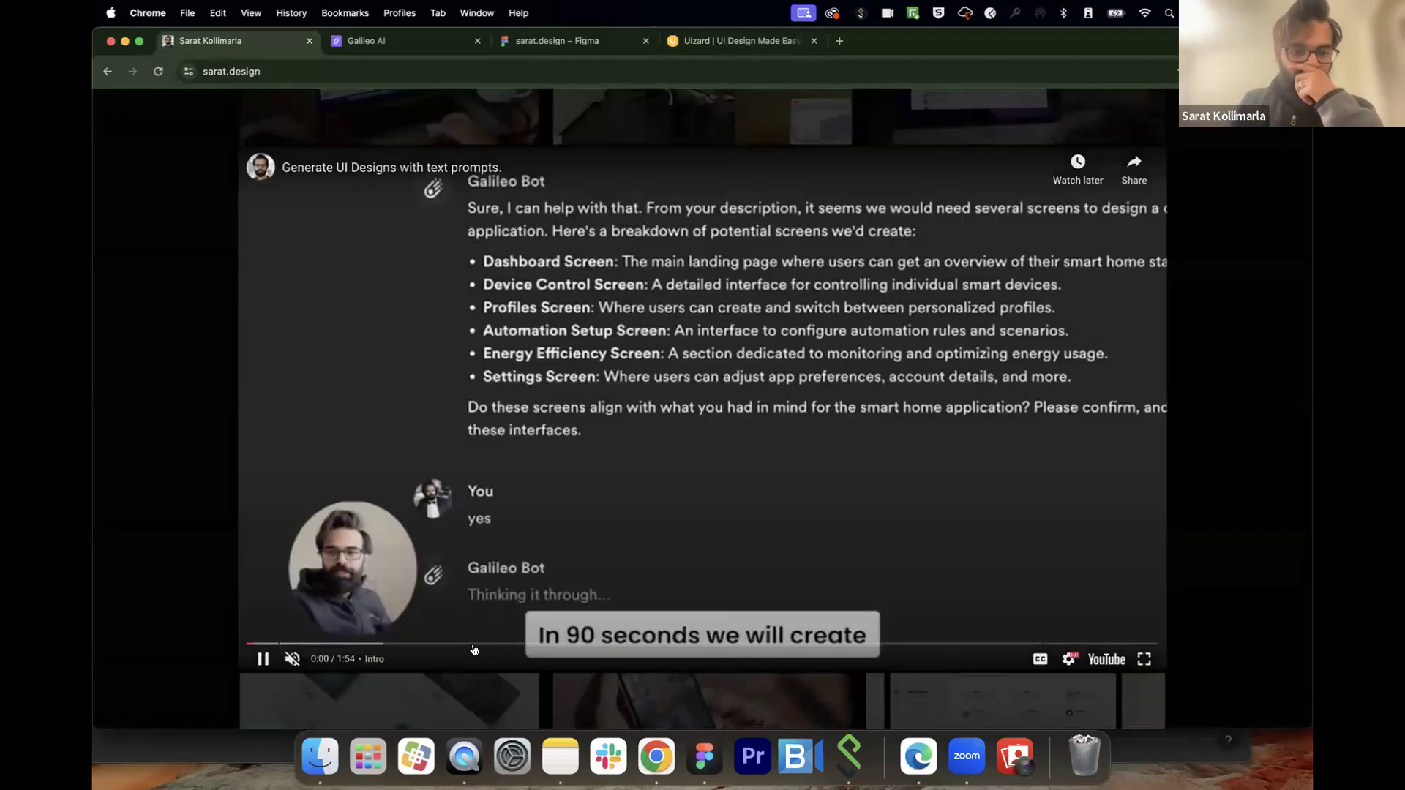
left_click(598, 647)
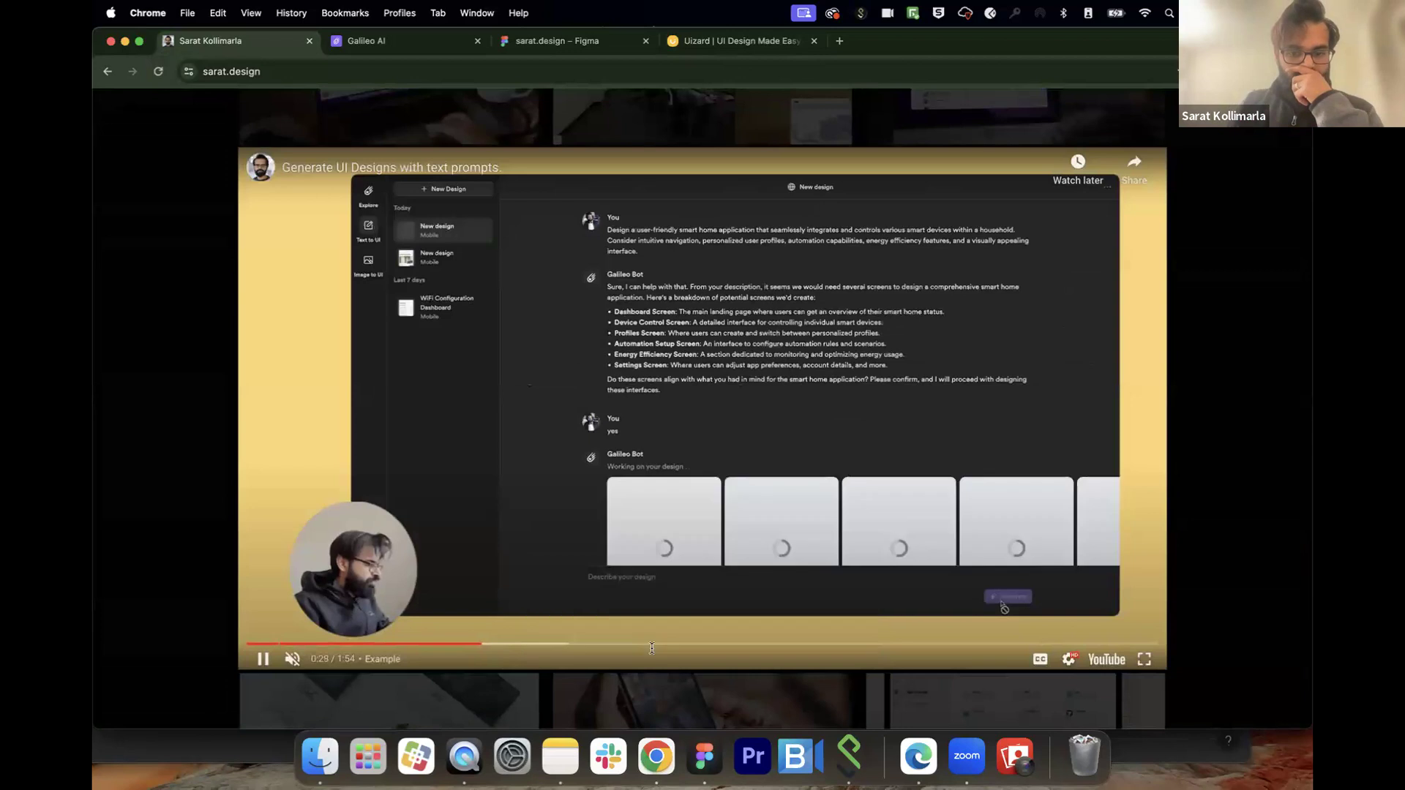
left_click(754, 644)
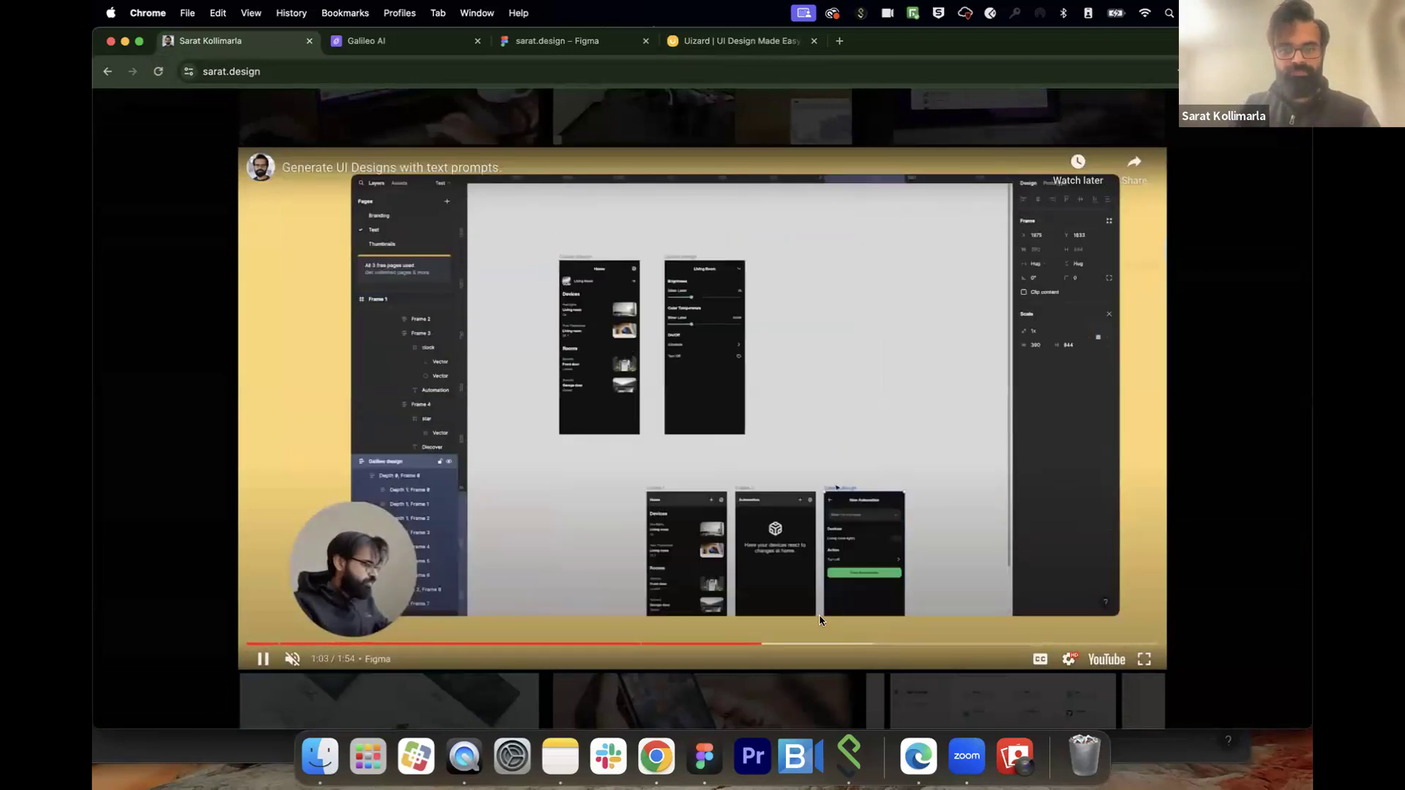
left_click(944, 638)
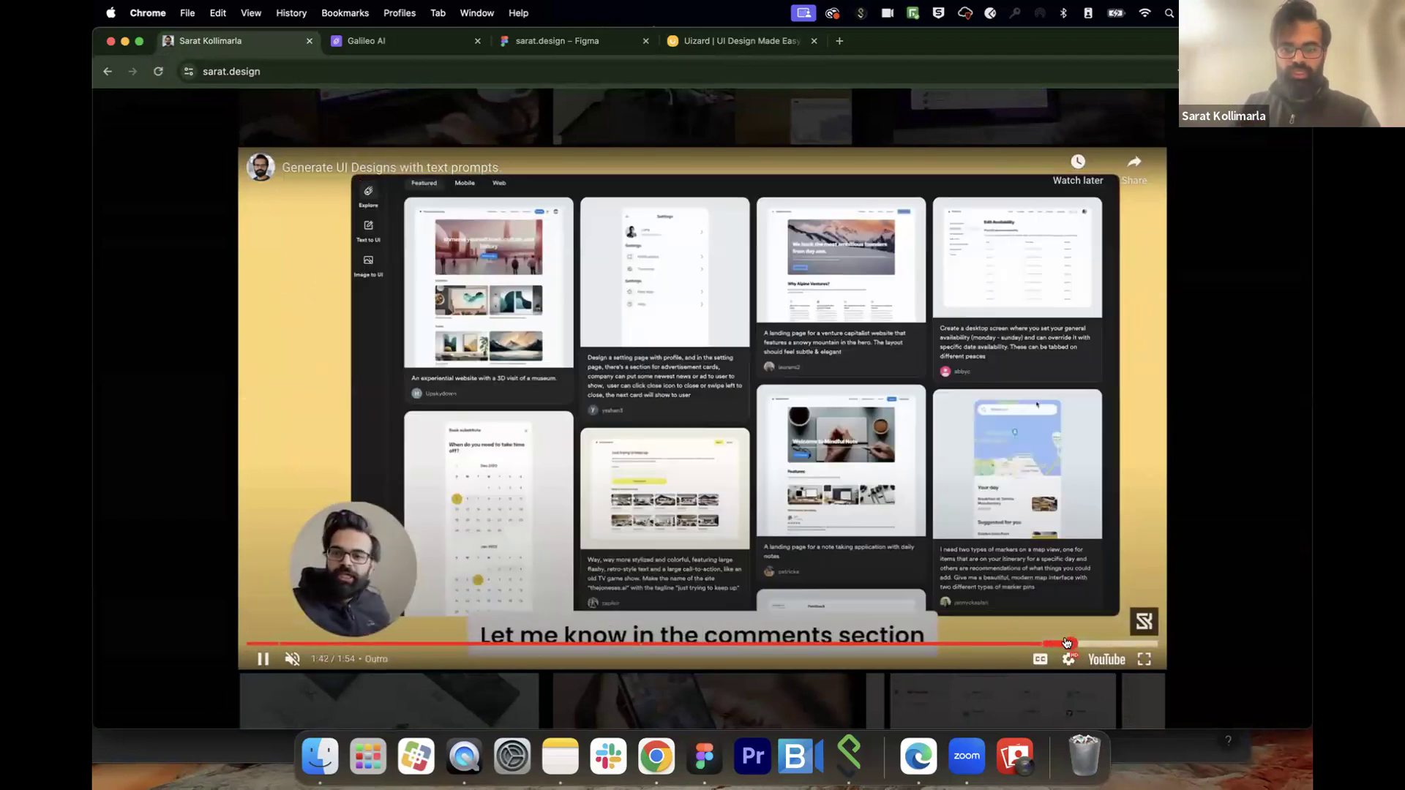
left_click(946, 641)
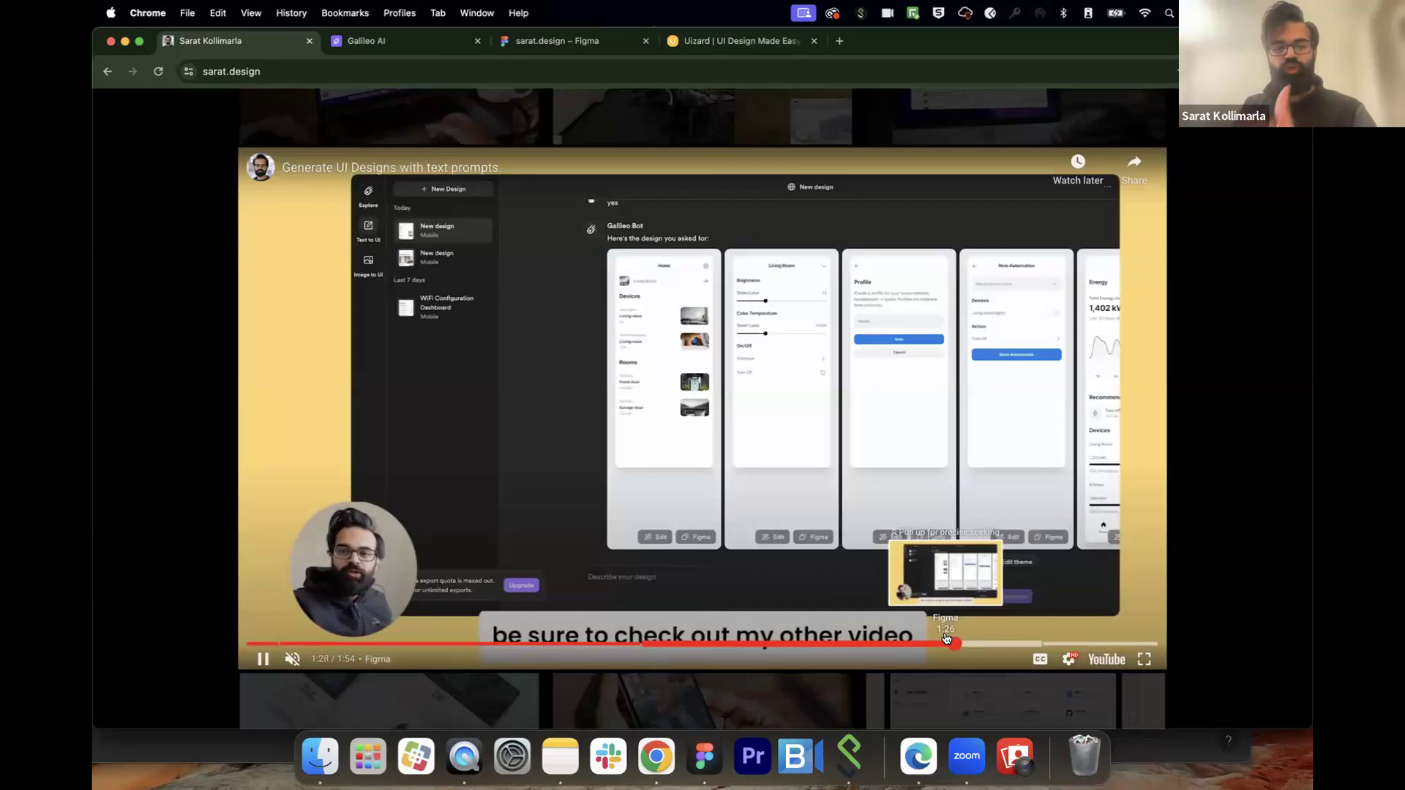
Step: Pause the video and close its player to return to the Educational Content section
left_click(283, 72)
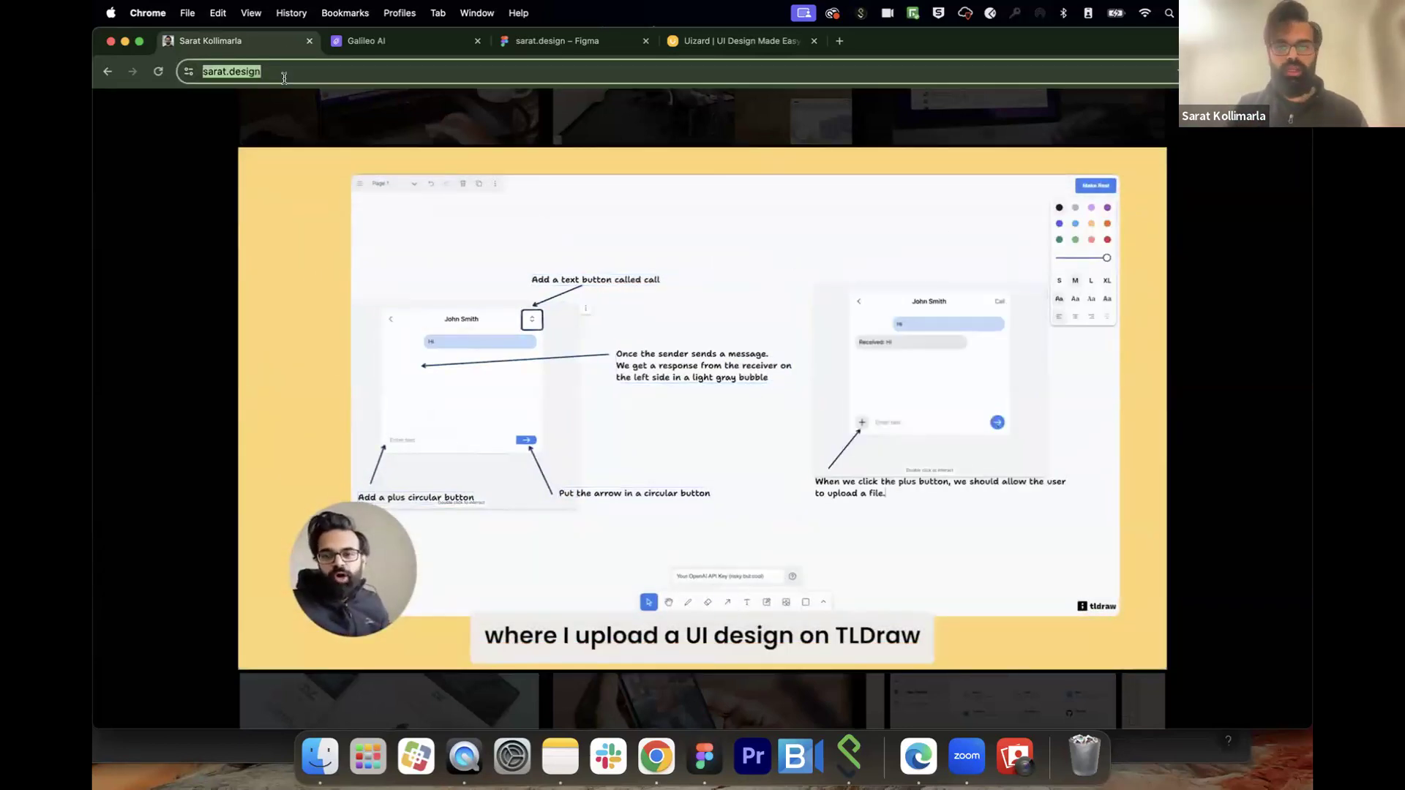
left_click(655, 363)
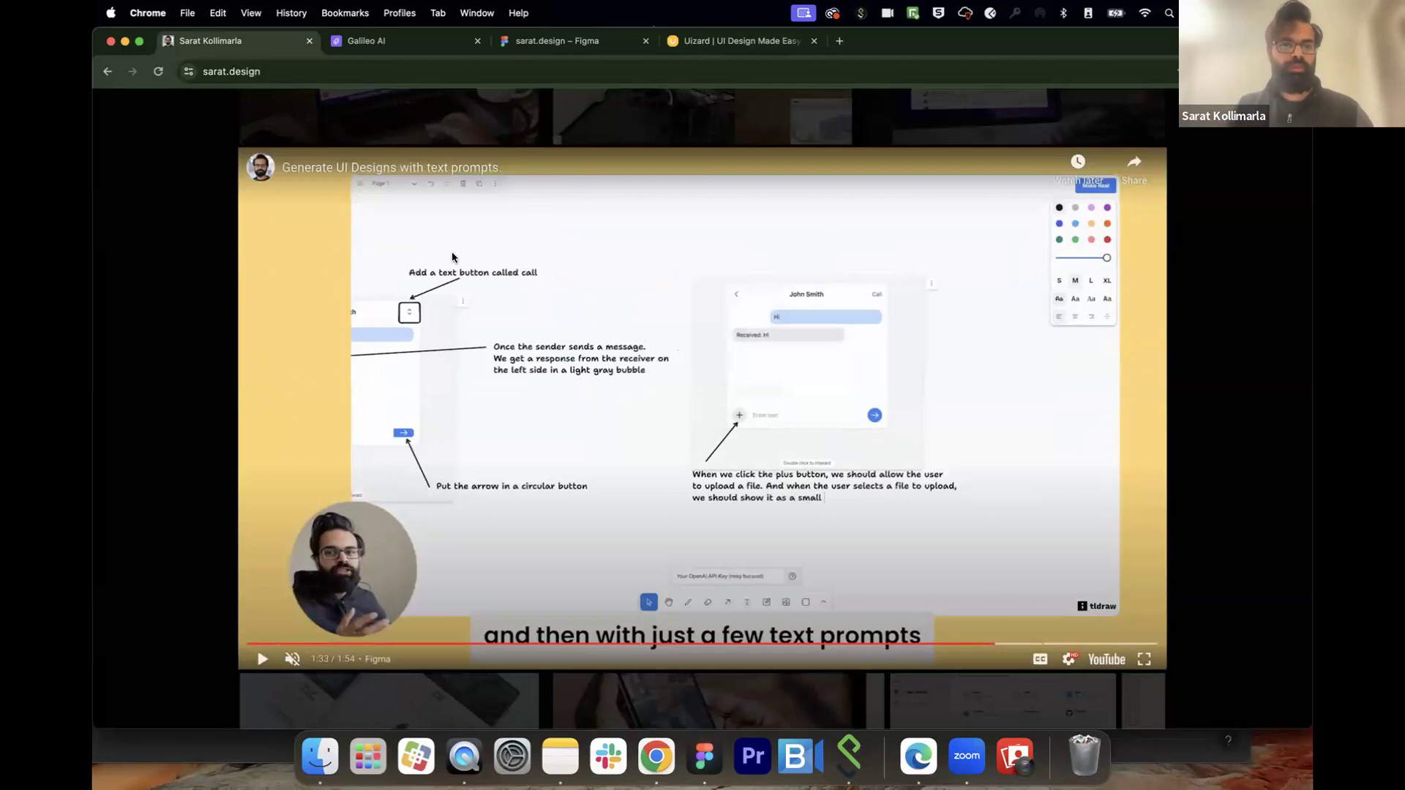
key("Escape")
scroll(546, 275, "up", 4)
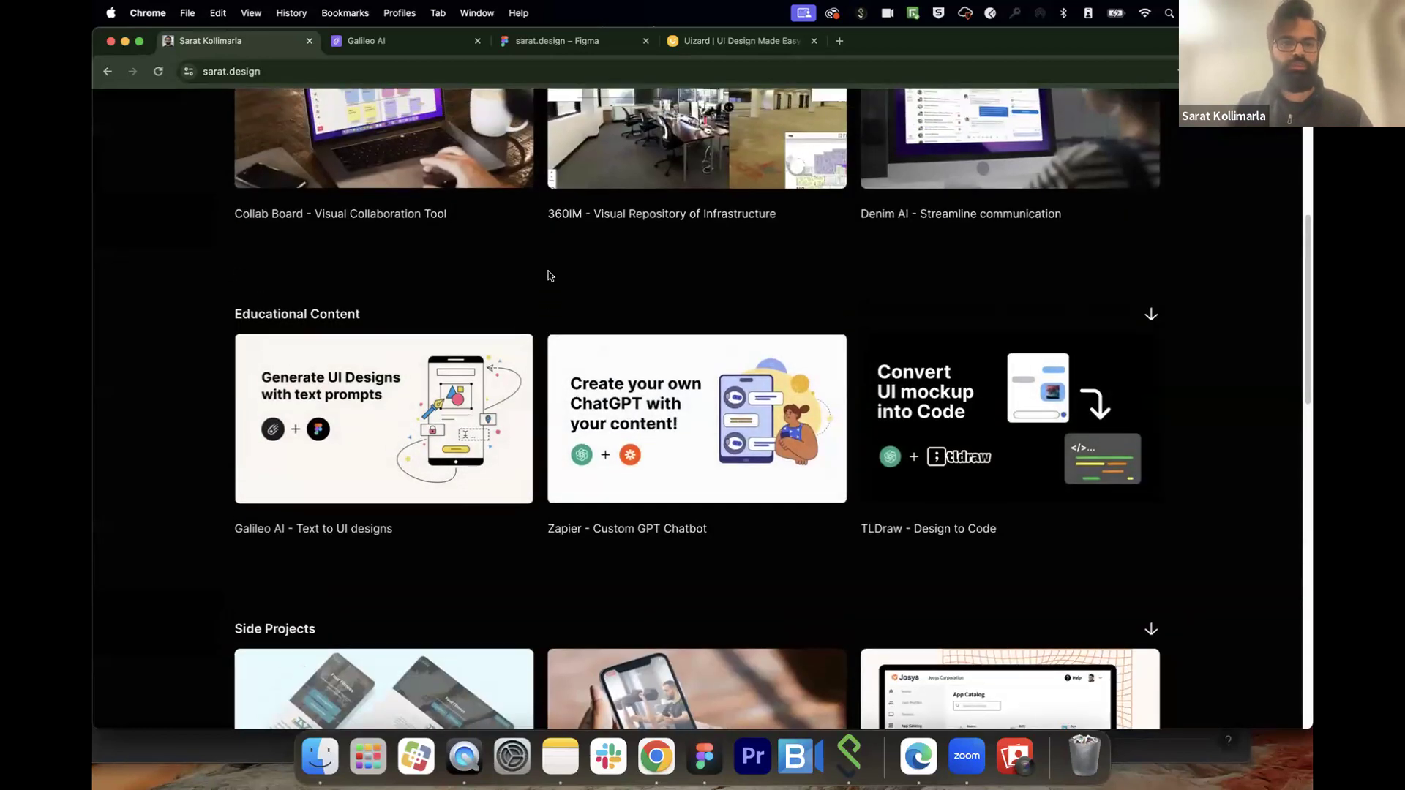